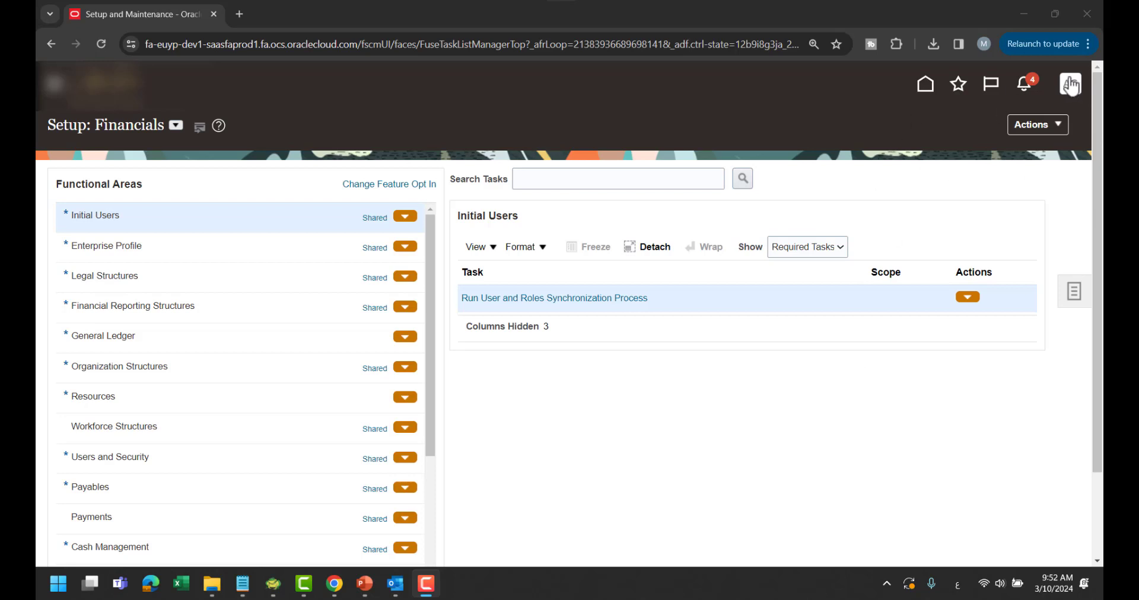
{"action": "left_click", "coordinate": [1096, 89]}
{"action": "left_click", "coordinate": [1070, 83]}
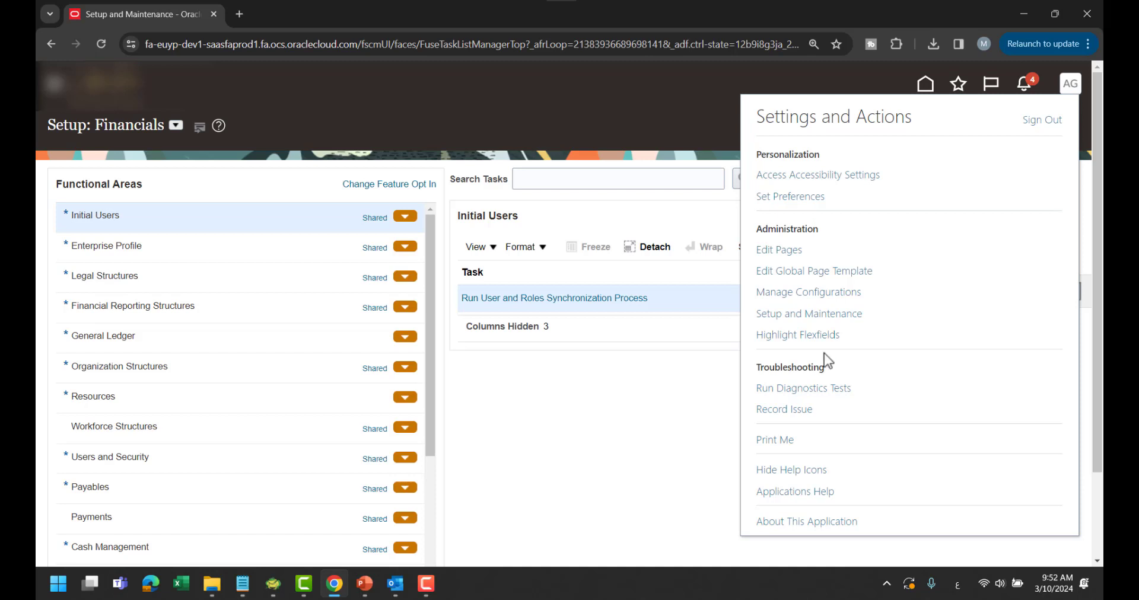
{"action": "left_click", "coordinate": [678, 400]}
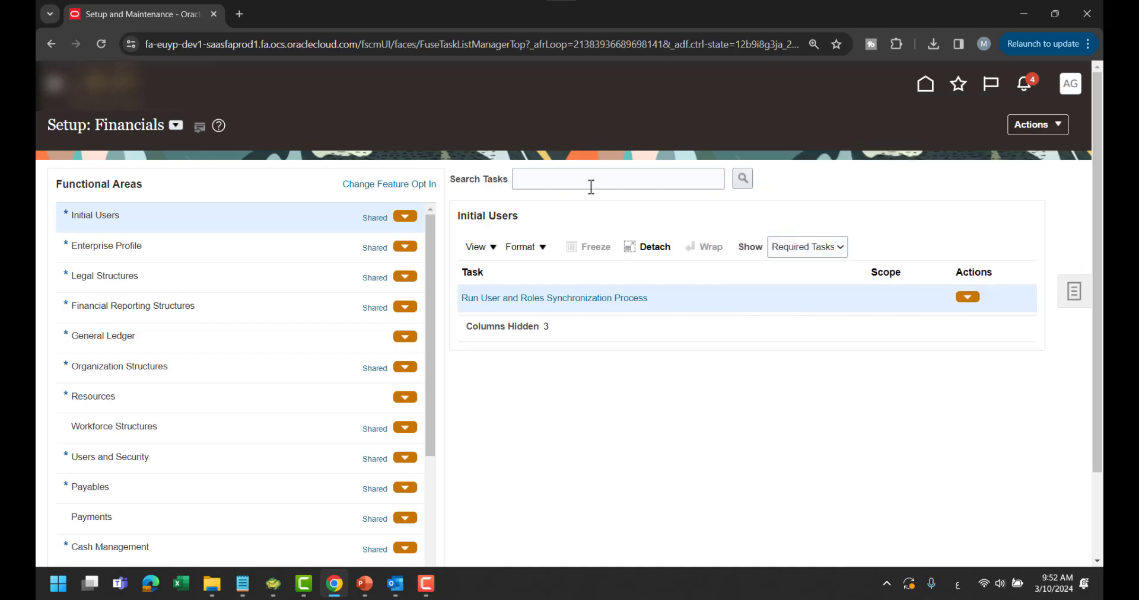
Step: Search the setup tasks for "manage%value%" and open the Manage Chart of Accounts Value Set Values task
{"action": "left_click", "coordinate": [590, 184]}
{"action": "left_click", "coordinate": [626, 239]}
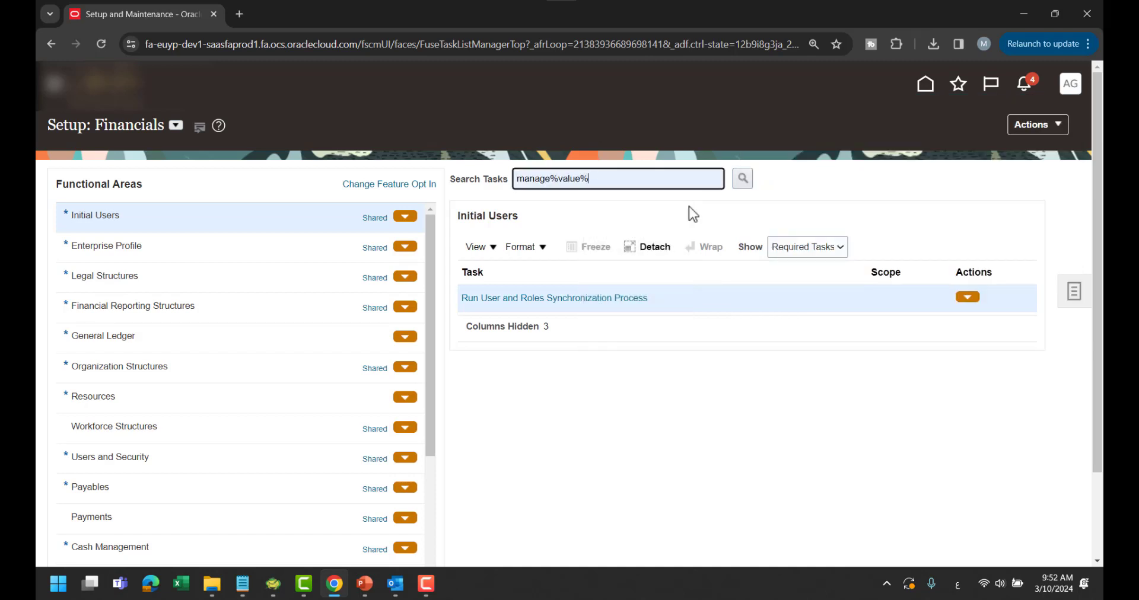
{"action": "key", "text": "Return"}
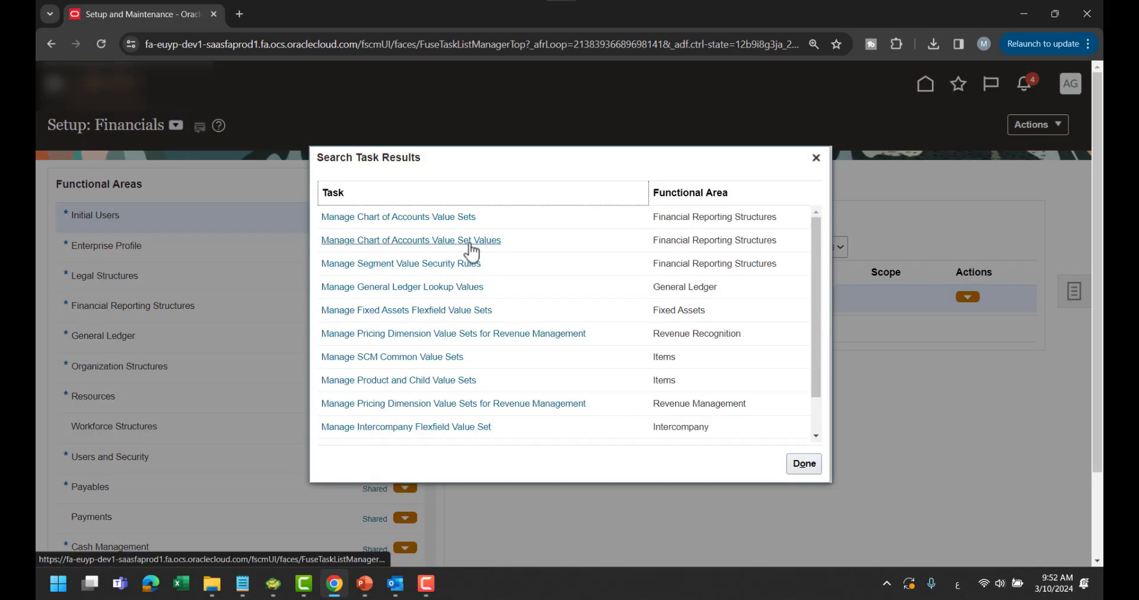
{"action": "left_click", "coordinate": [470, 242]}
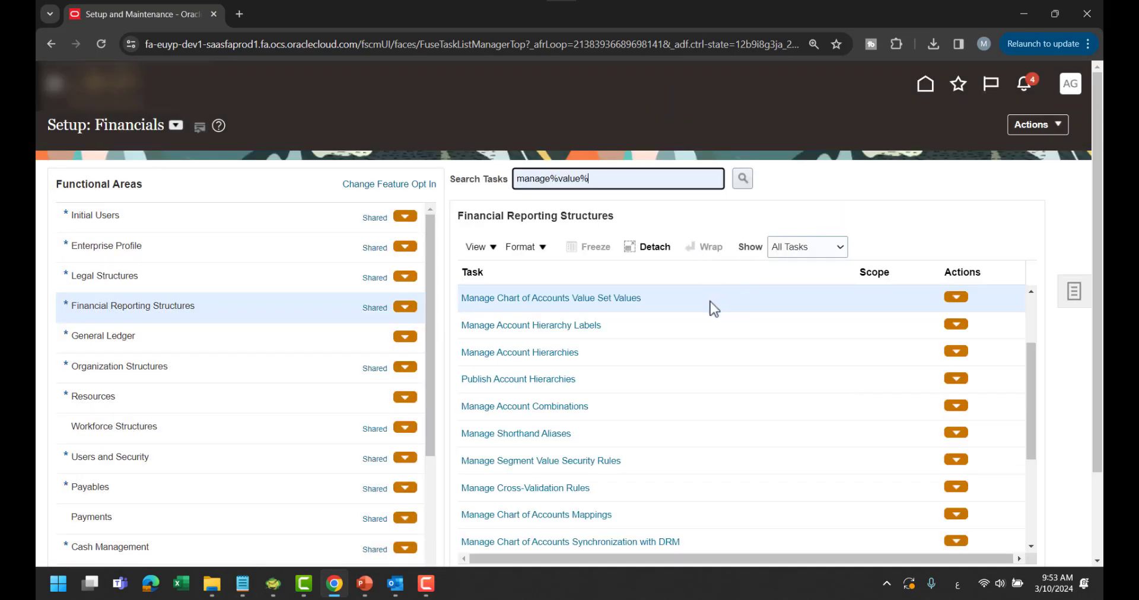
{"action": "left_click", "coordinate": [613, 299]}
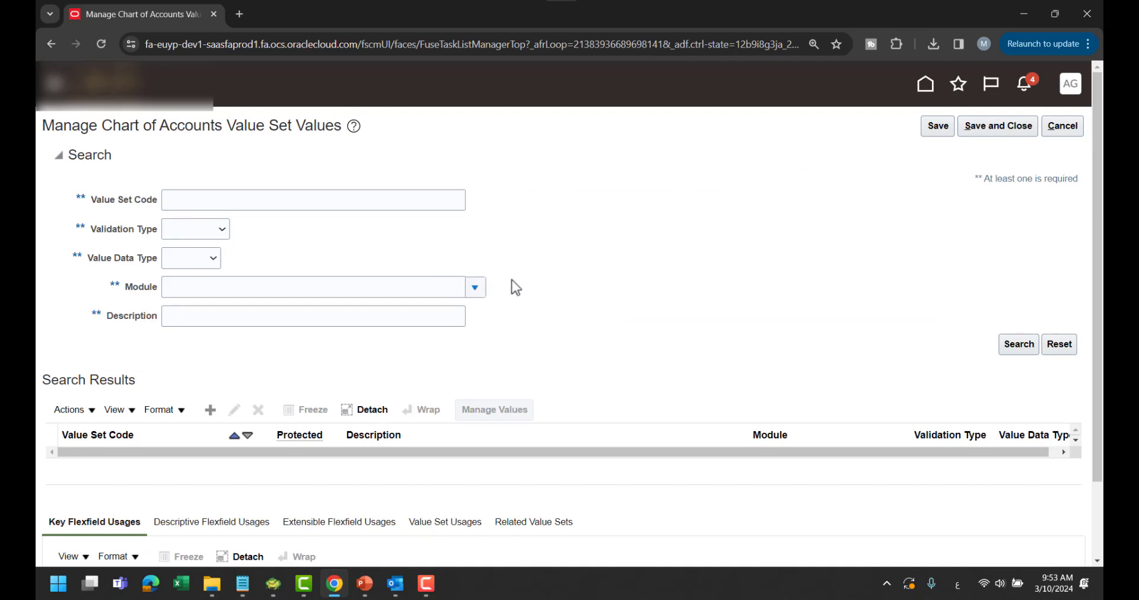
Step: Search for value sets in the General Ledger module and open the values of AG_Circle_VS for management
{"action": "left_click", "coordinate": [475, 288]}
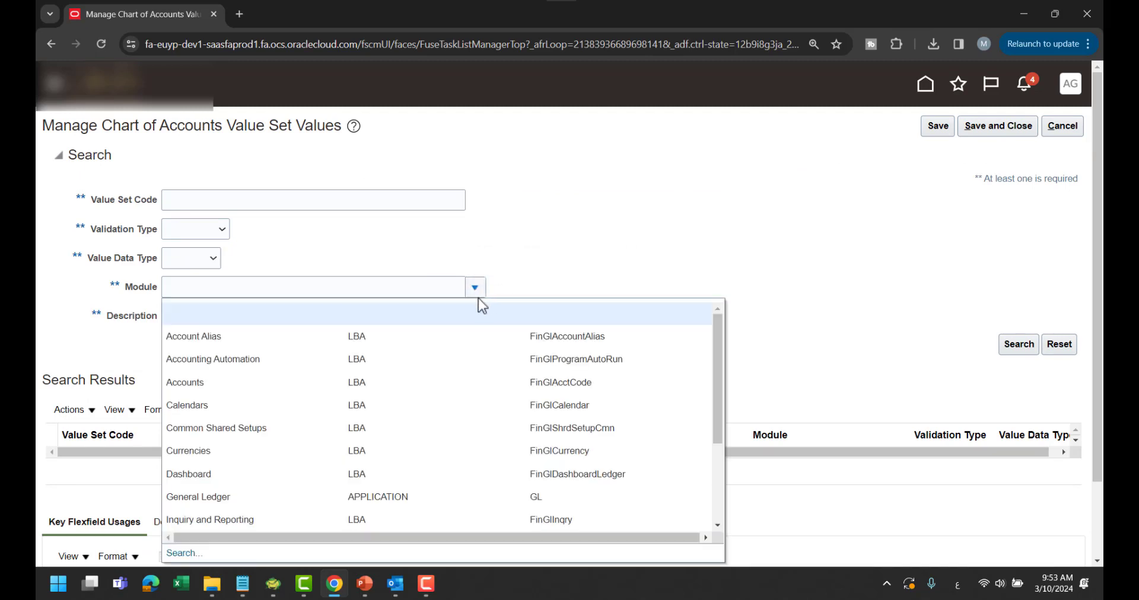
{"action": "left_click", "coordinate": [261, 492]}
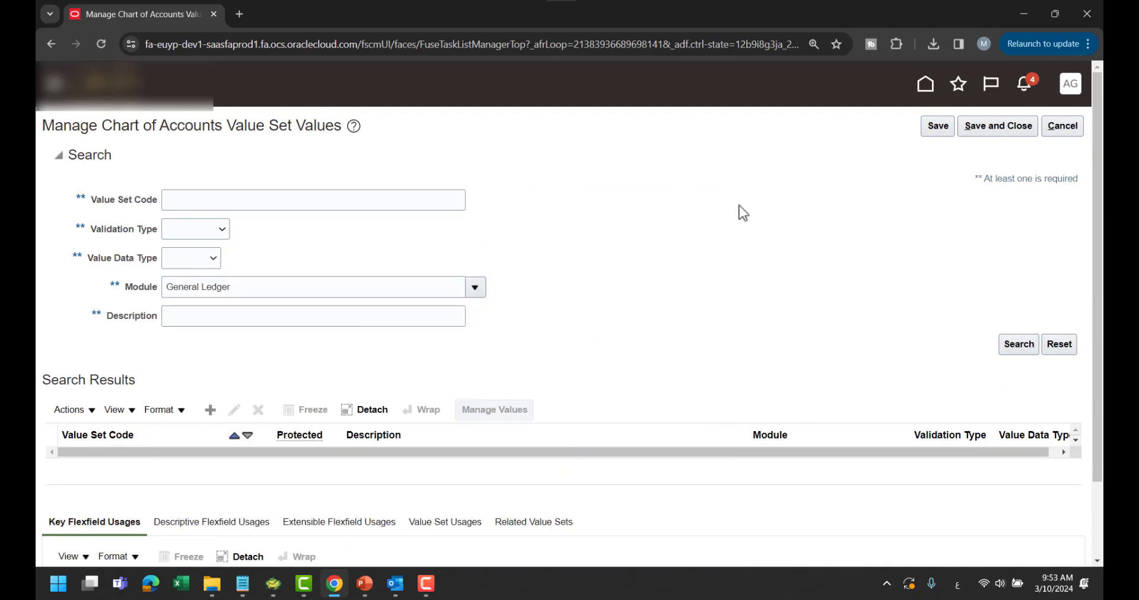
{"action": "scroll", "coordinate": [739, 206], "scroll_direction": "down", "scroll_amount": 3}
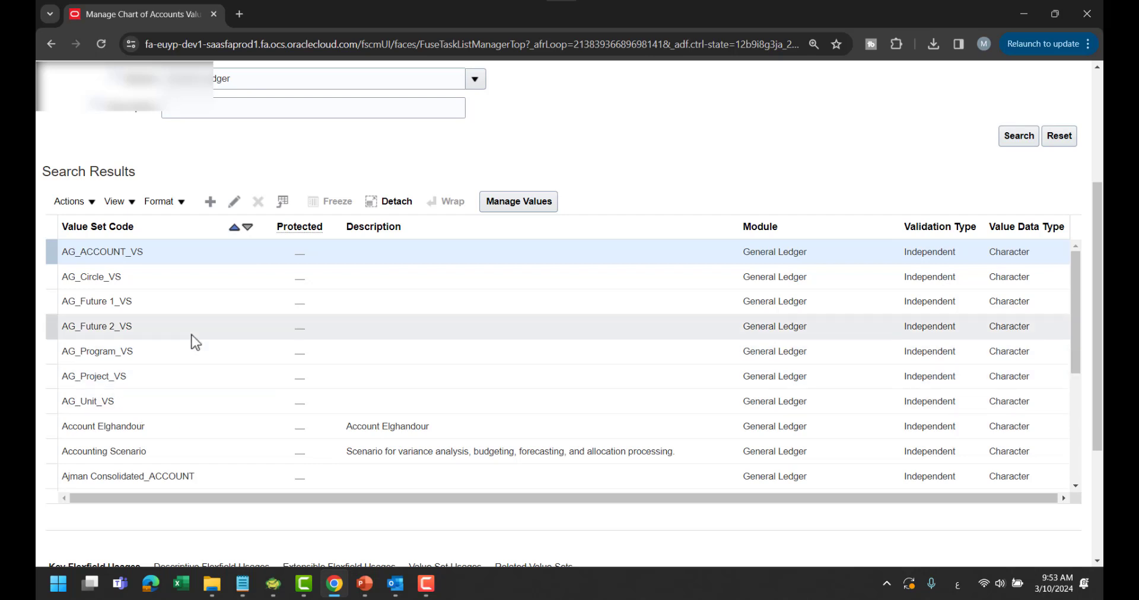
{"action": "left_click", "coordinate": [150, 277]}
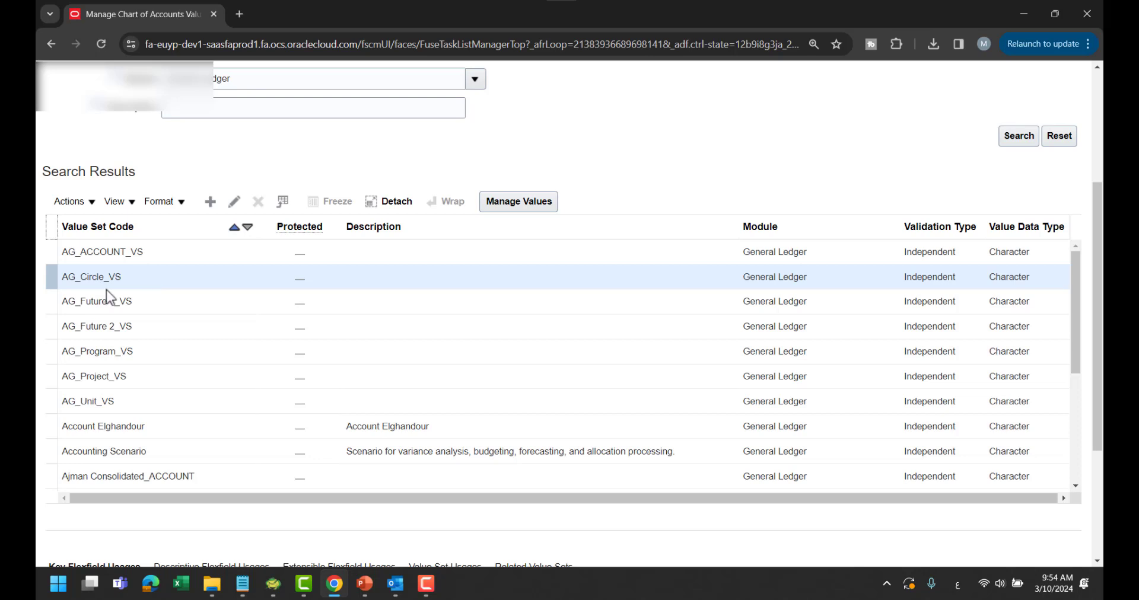
{"action": "left_click", "coordinate": [532, 208]}
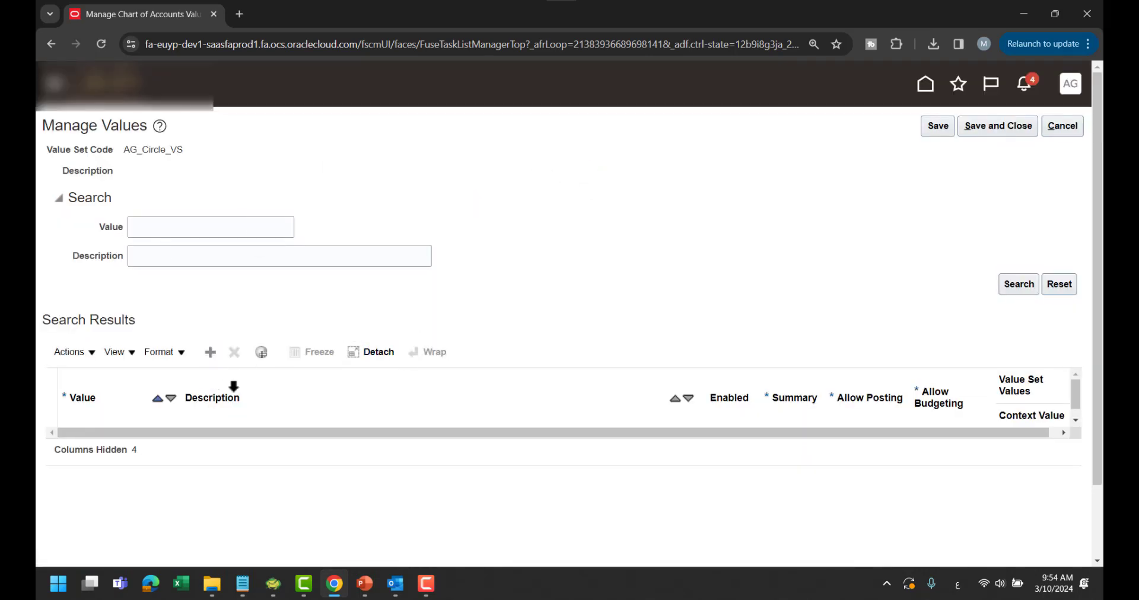
Step: Add a new value 2400 with the description "EX Major" to the AG_Circle_VS value set
{"action": "left_click", "coordinate": [215, 358]}
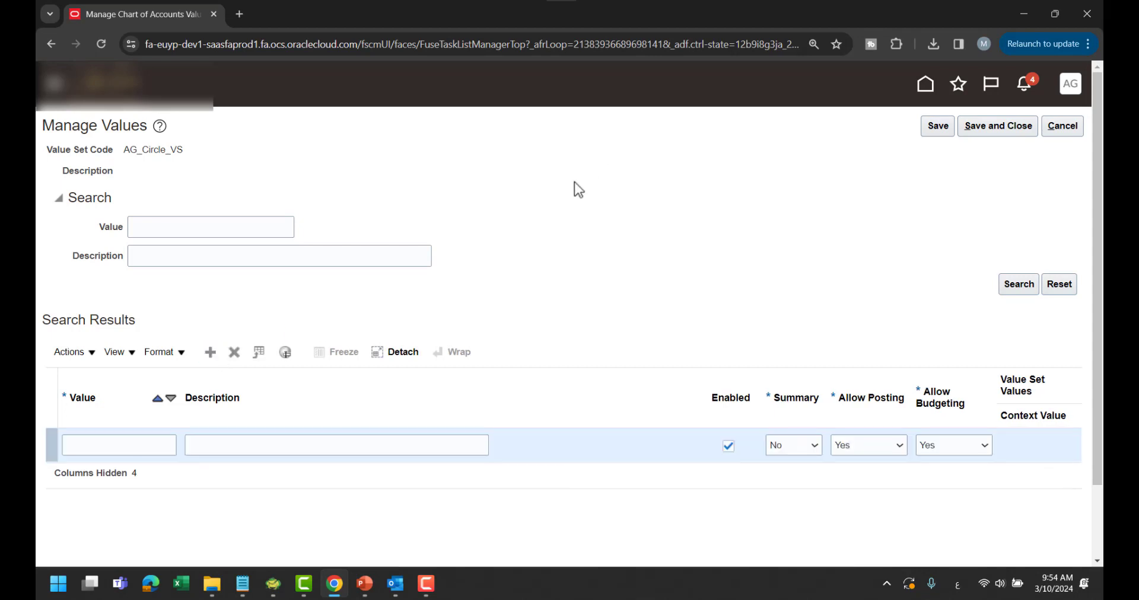
{"action": "left_click", "coordinate": [126, 449]}
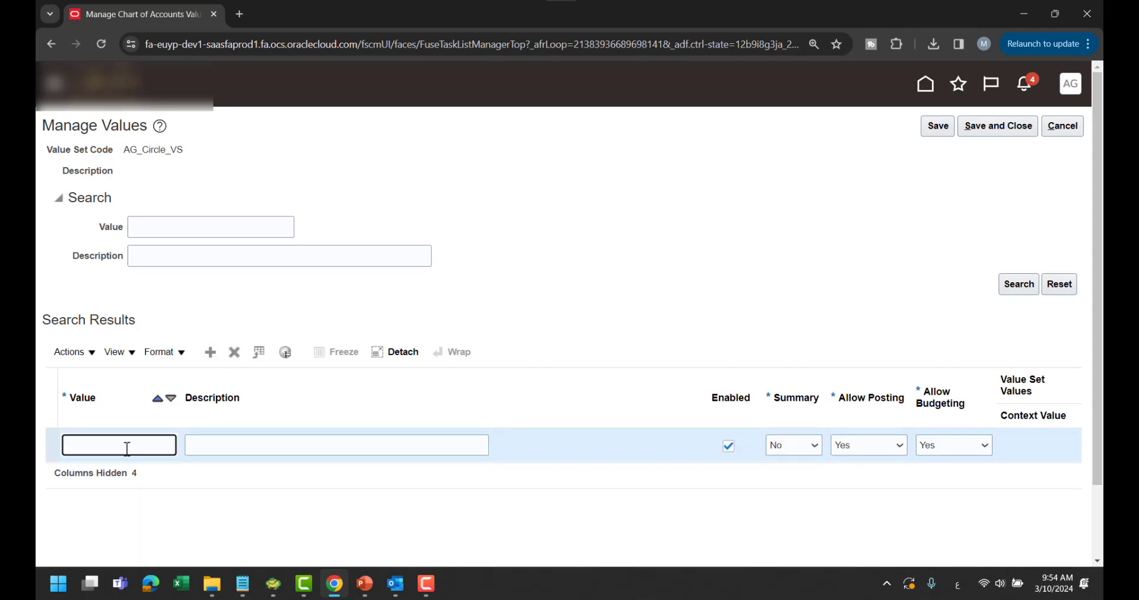
{"action": "type", "text": "2400"}
{"action": "key", "text": "Tab"}
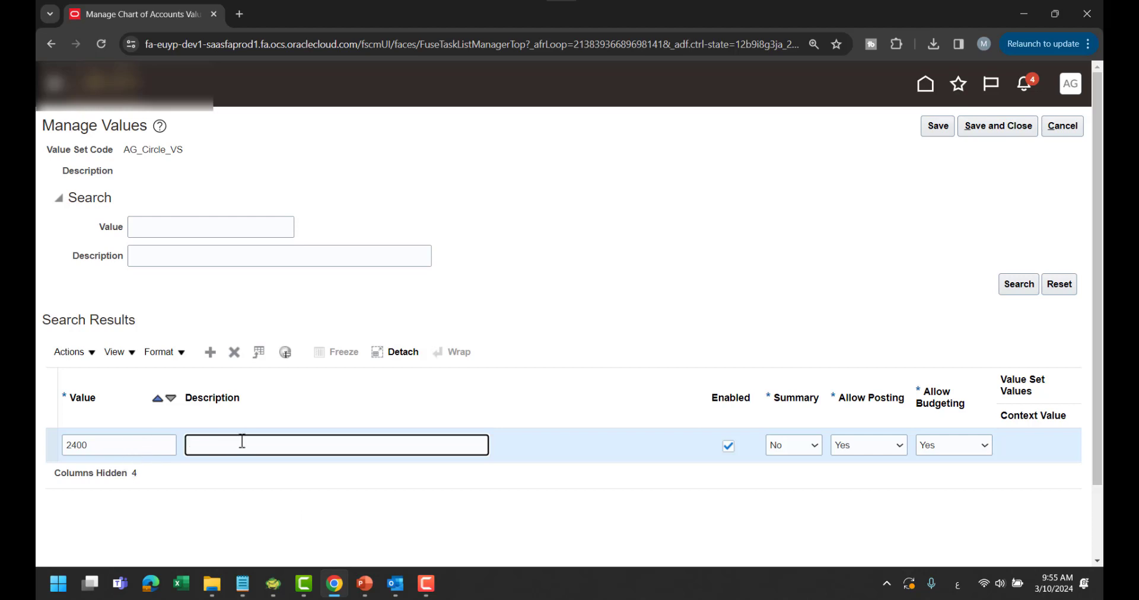
{"action": "type", "text": "ت"}
{"action": "key", "text": "BackSpace"}
{"action": "key", "text": "alt+shift"}
{"action": "type", "text": "EX Major"}
Step: For value 2400, set Summary to Yes, Allow Posting to No and Allow Budgeting to No
{"action": "left_click", "coordinate": [773, 454]}
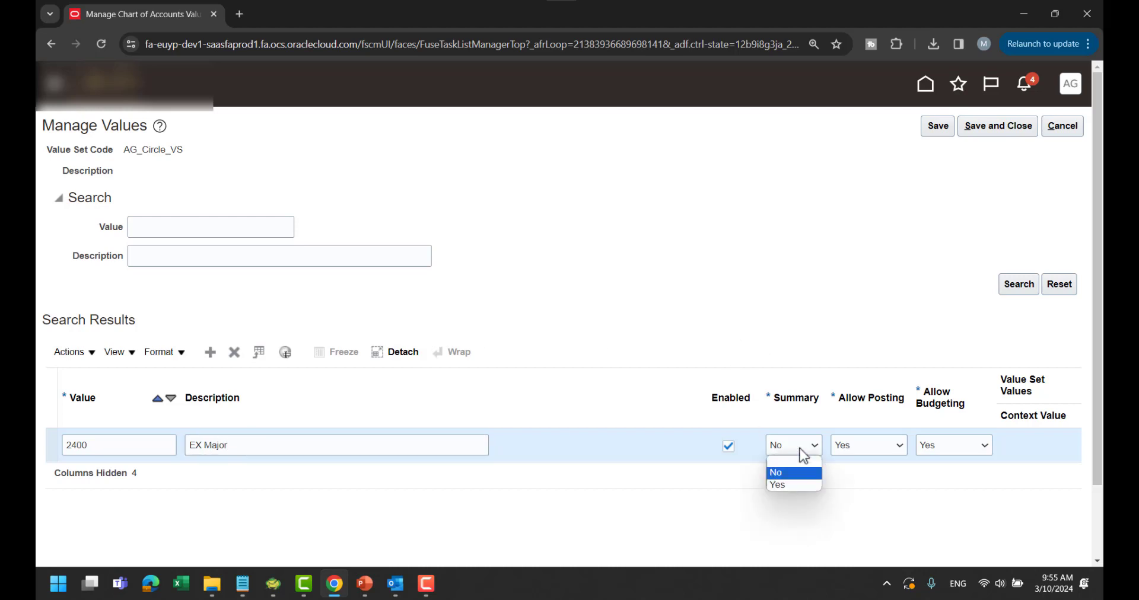
{"action": "left_click", "coordinate": [792, 481]}
{"action": "left_click", "coordinate": [870, 446]}
{"action": "left_click", "coordinate": [848, 472]}
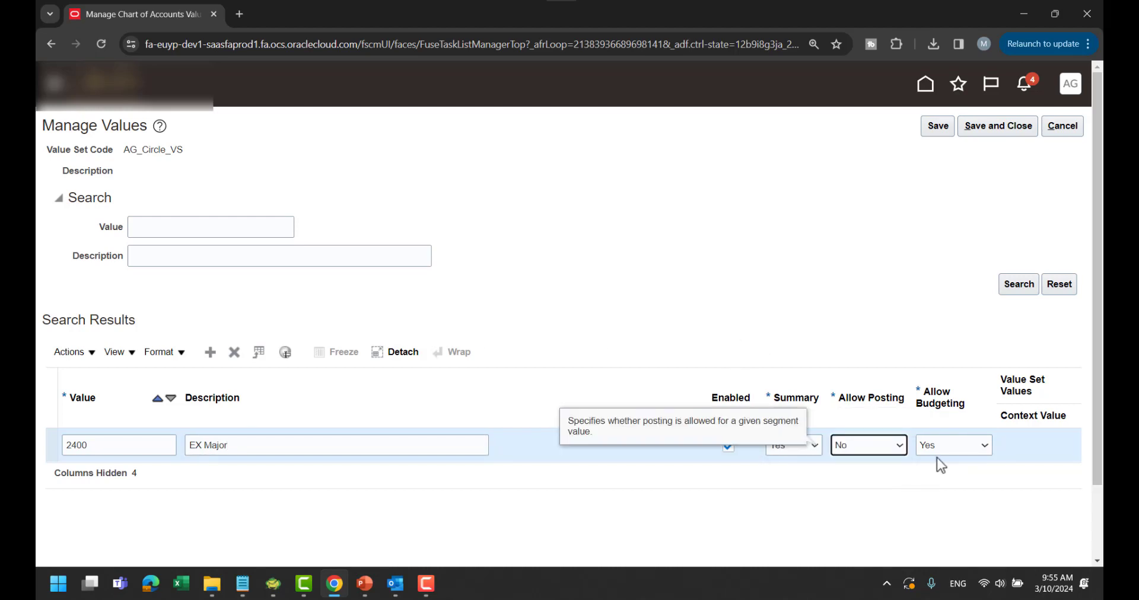
{"action": "left_click", "coordinate": [937, 448]}
{"action": "left_click", "coordinate": [925, 472]}
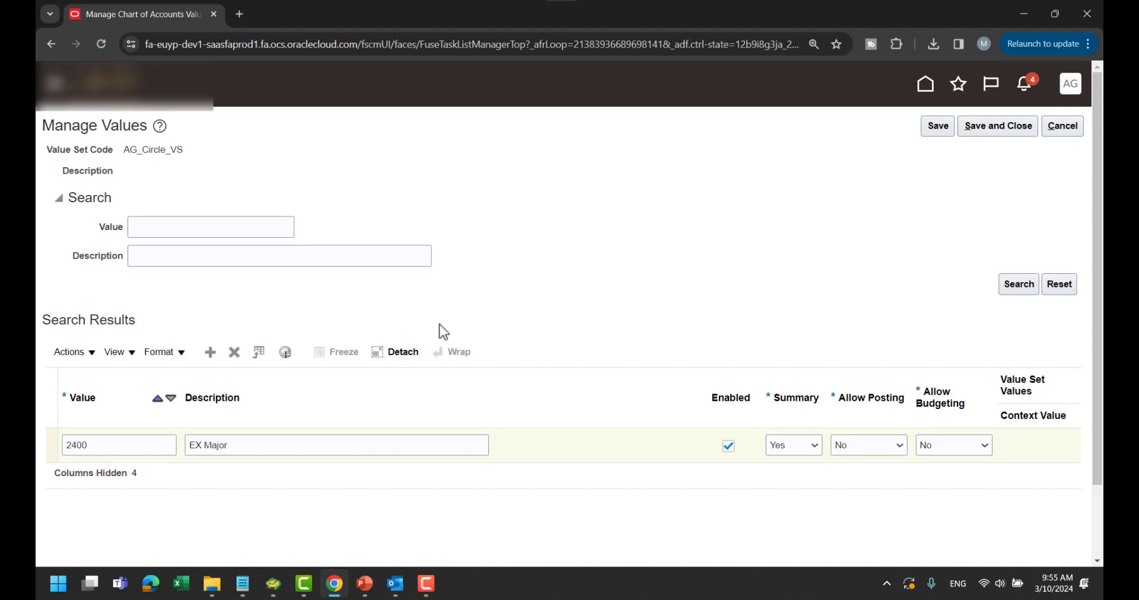
Step: Add another value 2401 with the description "EX Minor", keeping its default summary, posting and budgeting settings
{"action": "left_click", "coordinate": [208, 354]}
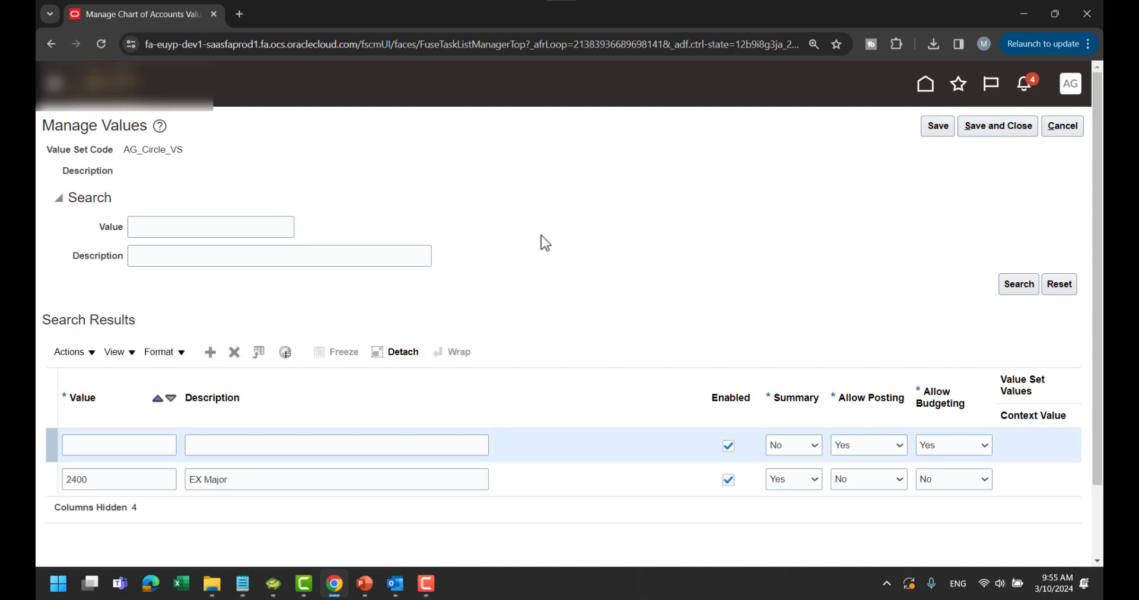
{"action": "left_click", "coordinate": [146, 442]}
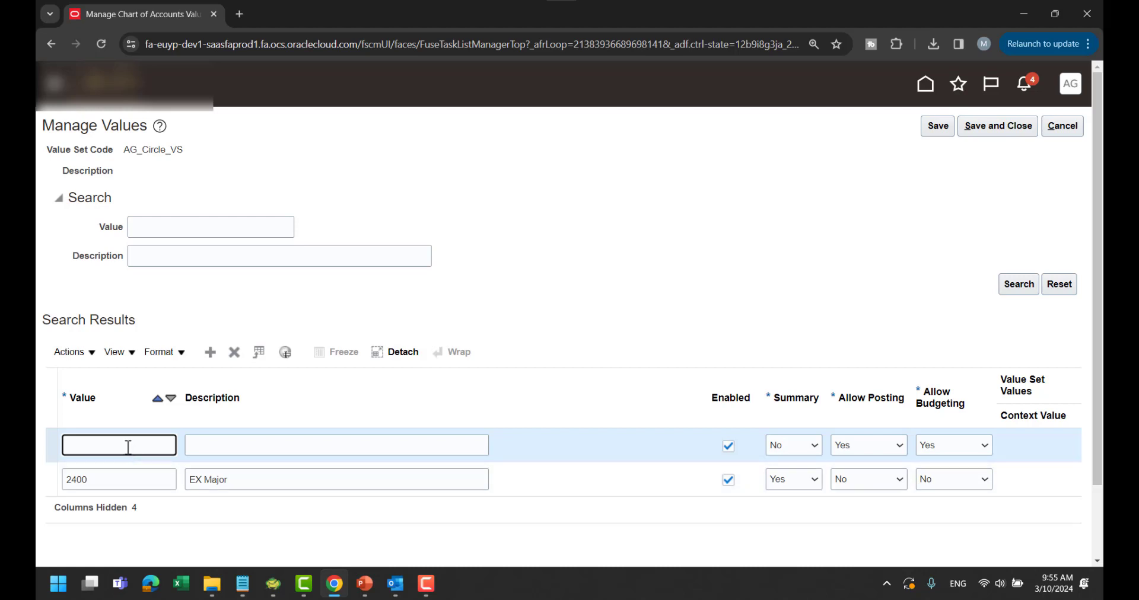
{"action": "type", "text": "2401"}
{"action": "key", "text": "Tab"}
{"action": "type", "text": "EX"}
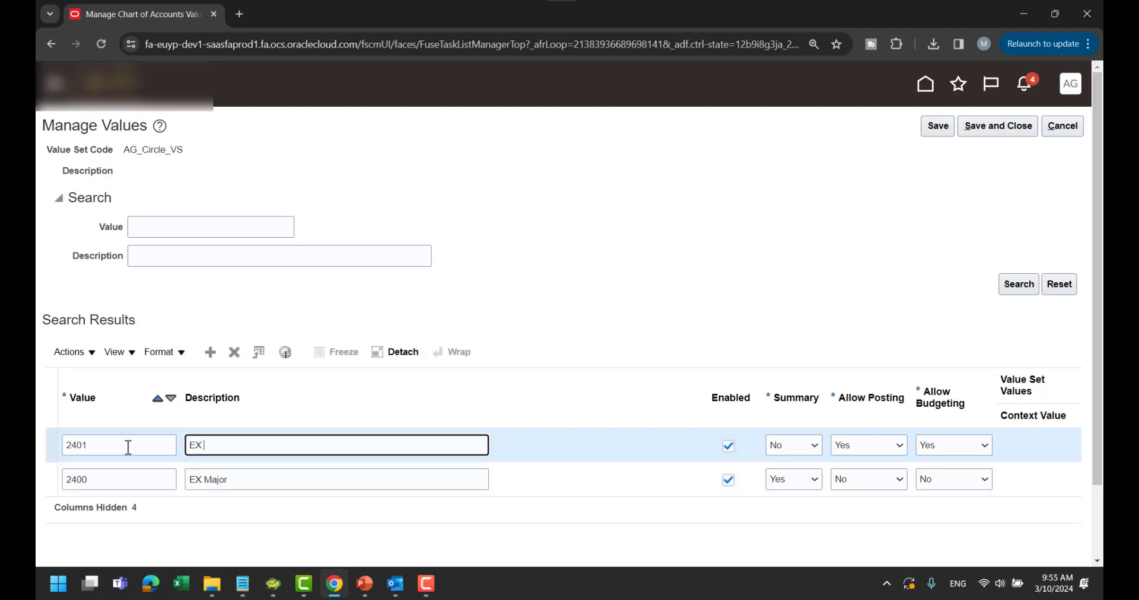
{"action": "type", "text": " Minor"}
{"action": "key", "text": "Tab"}
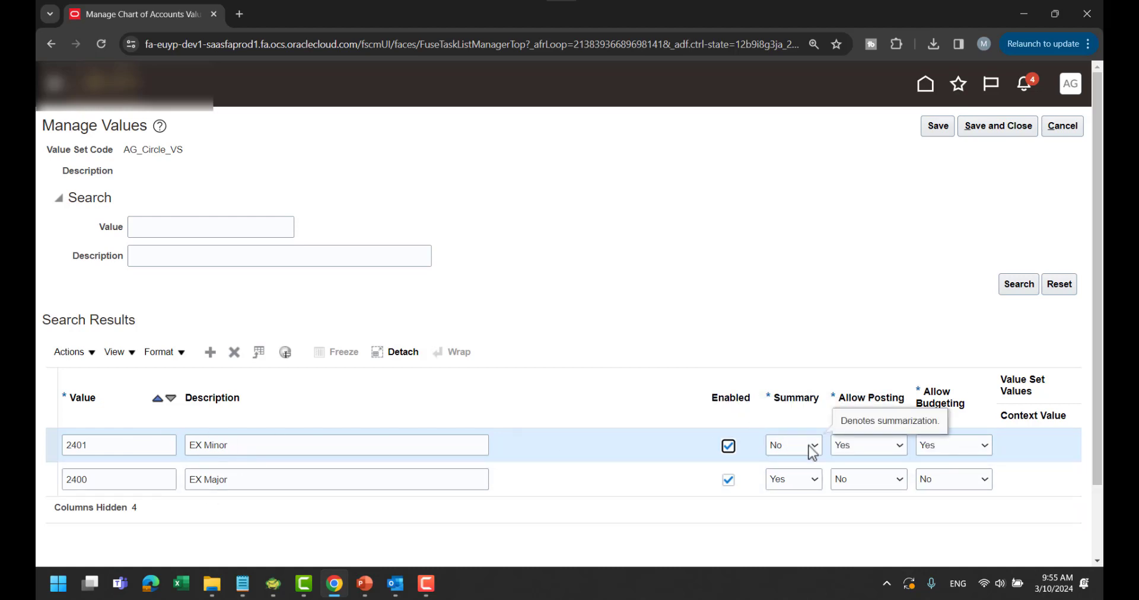
{"action": "left_click", "coordinate": [731, 293]}
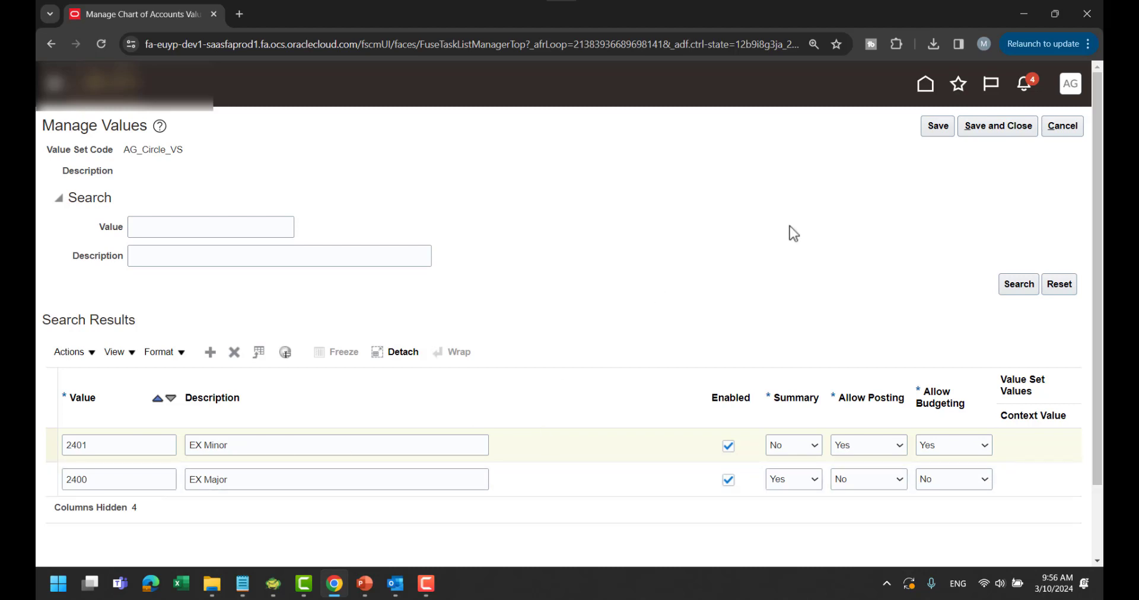
Step: Save the new AG_Circle_VS values and close the value set pages to return to the Financials setup
{"action": "left_click", "coordinate": [942, 131]}
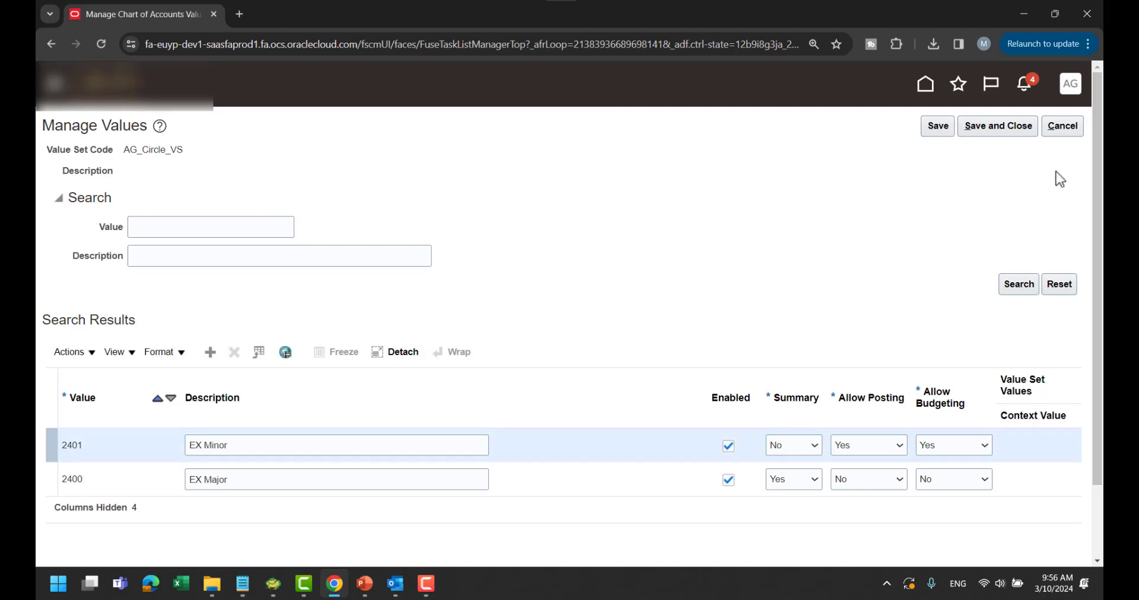
{"action": "left_click", "coordinate": [989, 131]}
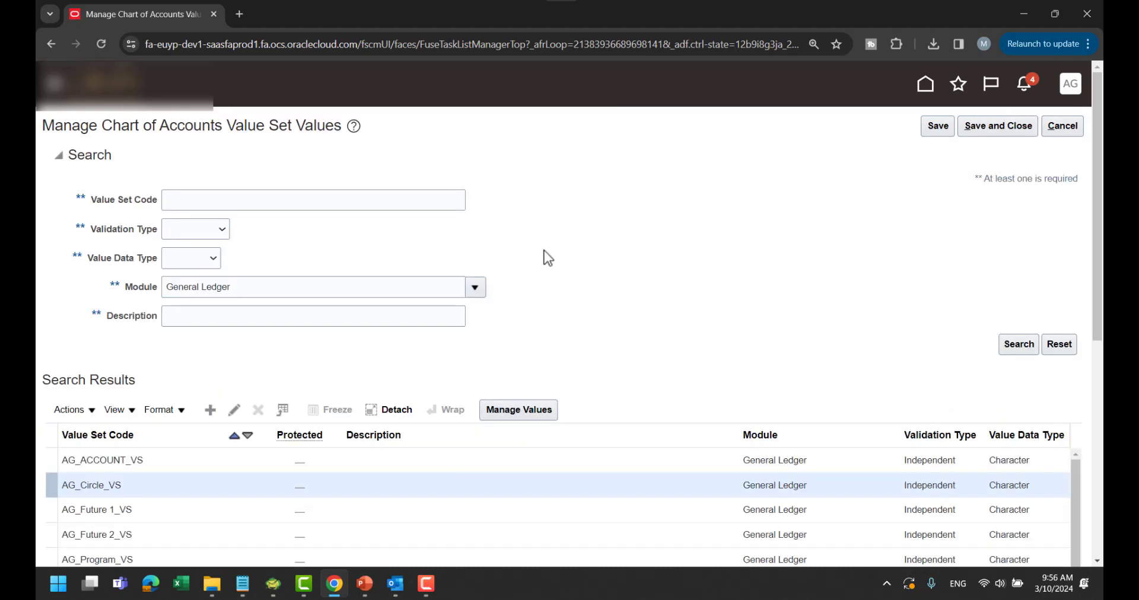
{"action": "left_click", "coordinate": [988, 130]}
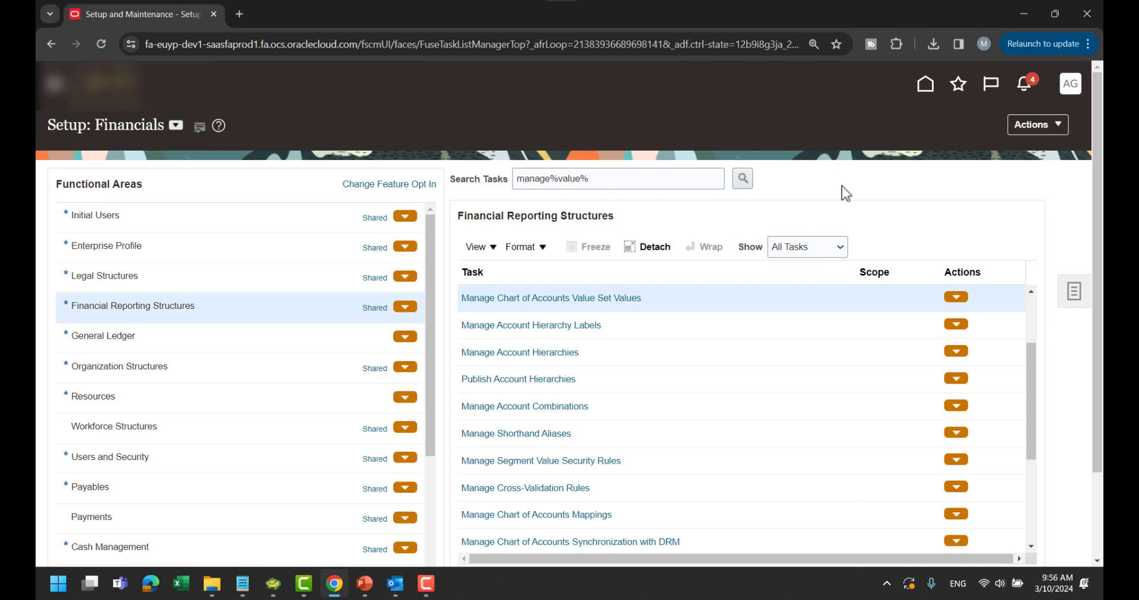
Step: View the Financial Implementation Project's task lists under Manage Implementation Projects, and return to the Financials setup
{"action": "left_click", "coordinate": [1073, 295]}
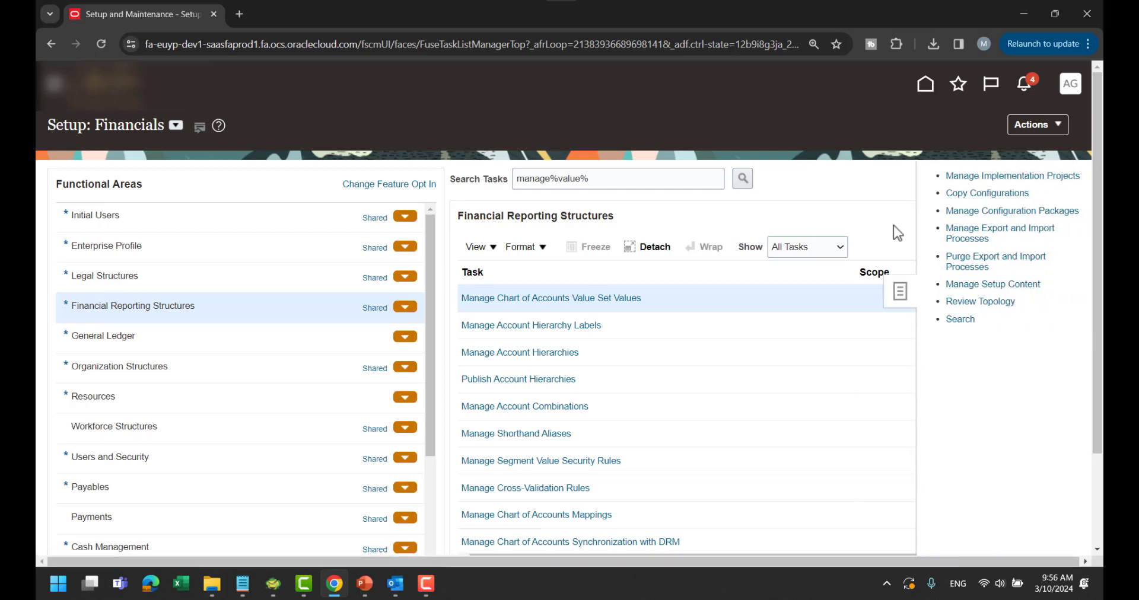
{"action": "left_click", "coordinate": [1005, 177]}
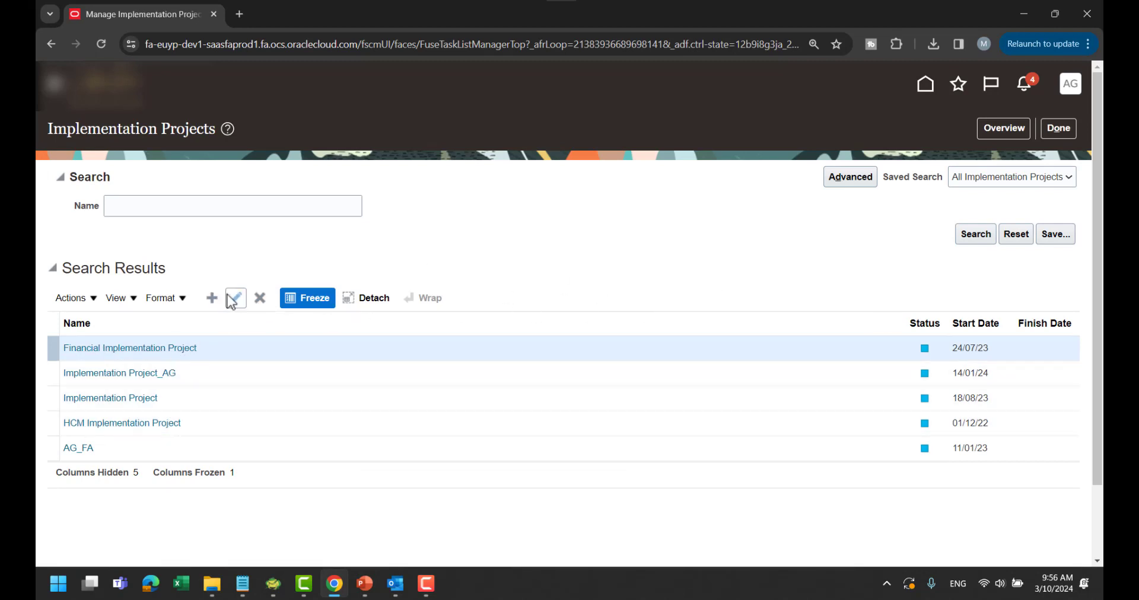
{"action": "left_click", "coordinate": [181, 353]}
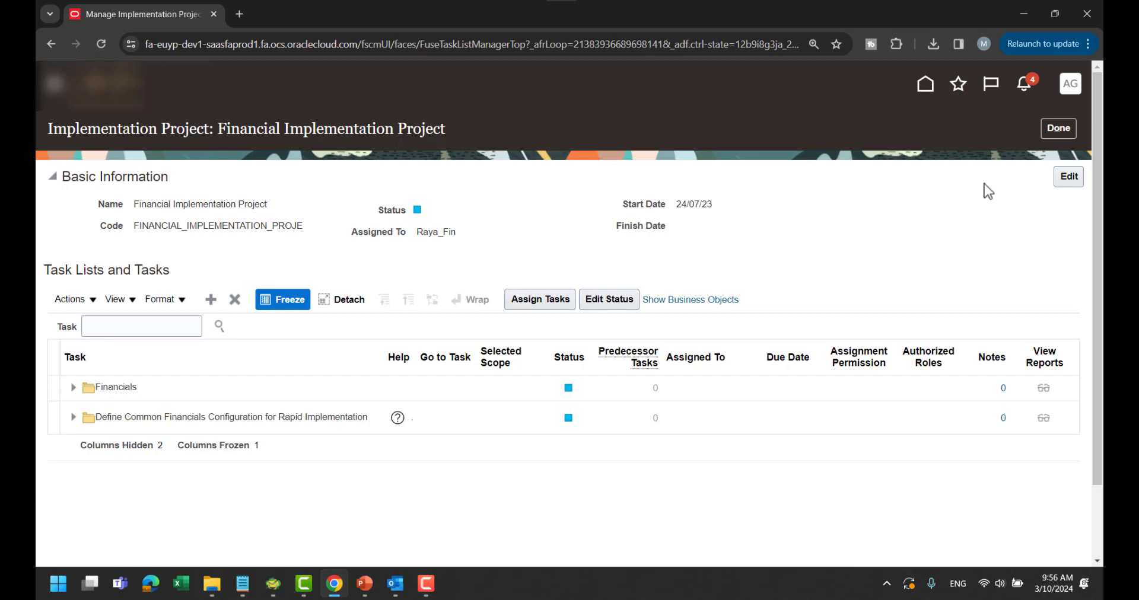
{"action": "left_click", "coordinate": [1064, 130]}
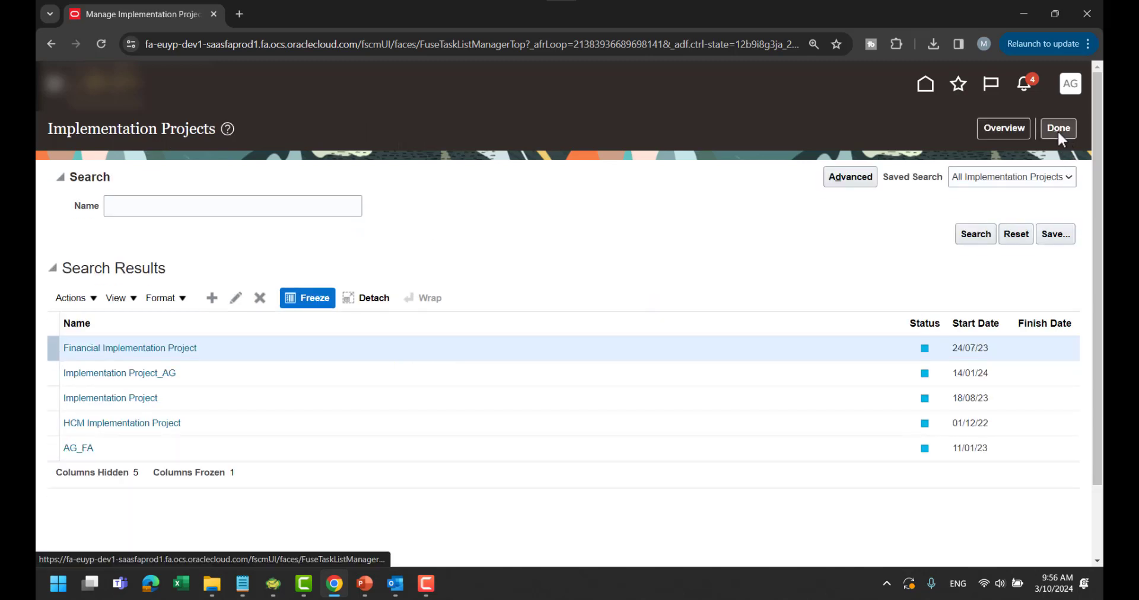
{"action": "left_click", "coordinate": [1058, 132]}
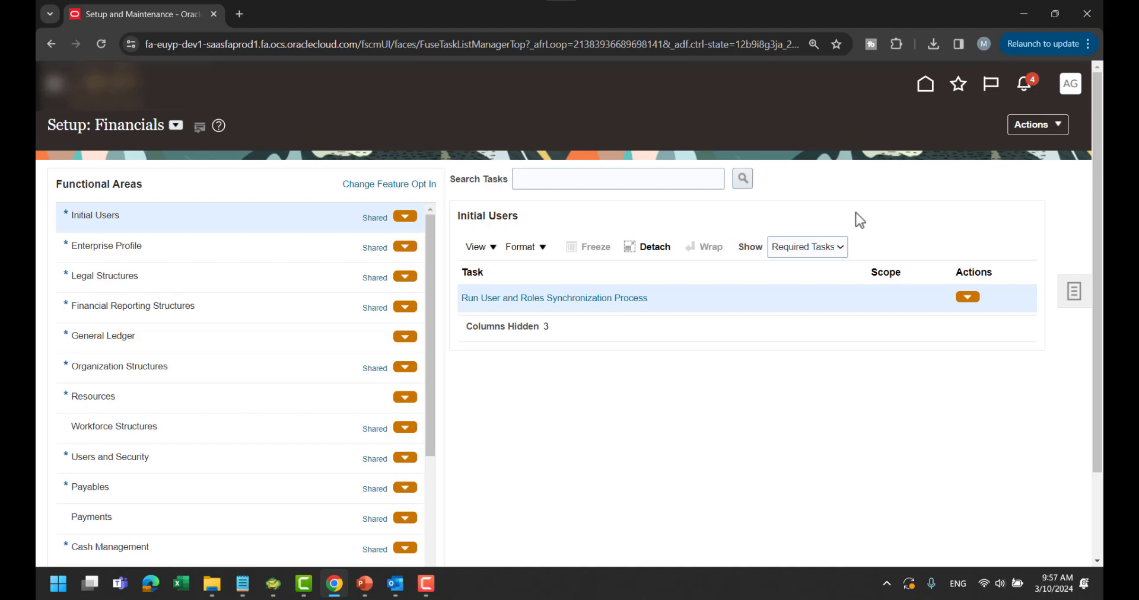
Step: Search the setup tasks for "manage%ledger" and choose Manage Primary Ledgers in the General Ledger functional area
{"action": "left_click", "coordinate": [579, 179]}
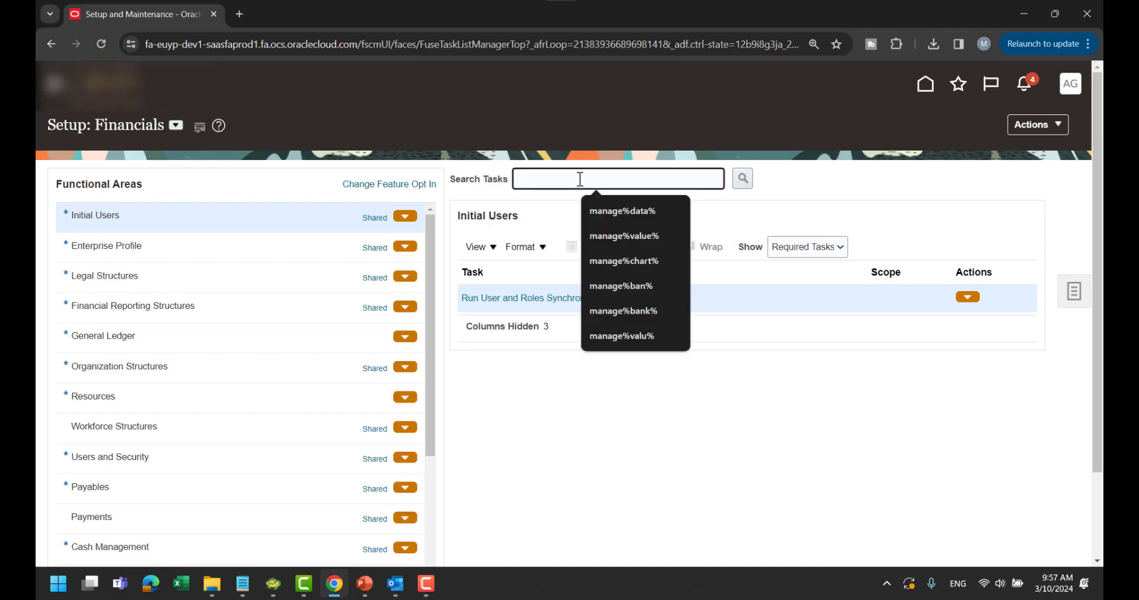
{"action": "type", "text": "manage%"}
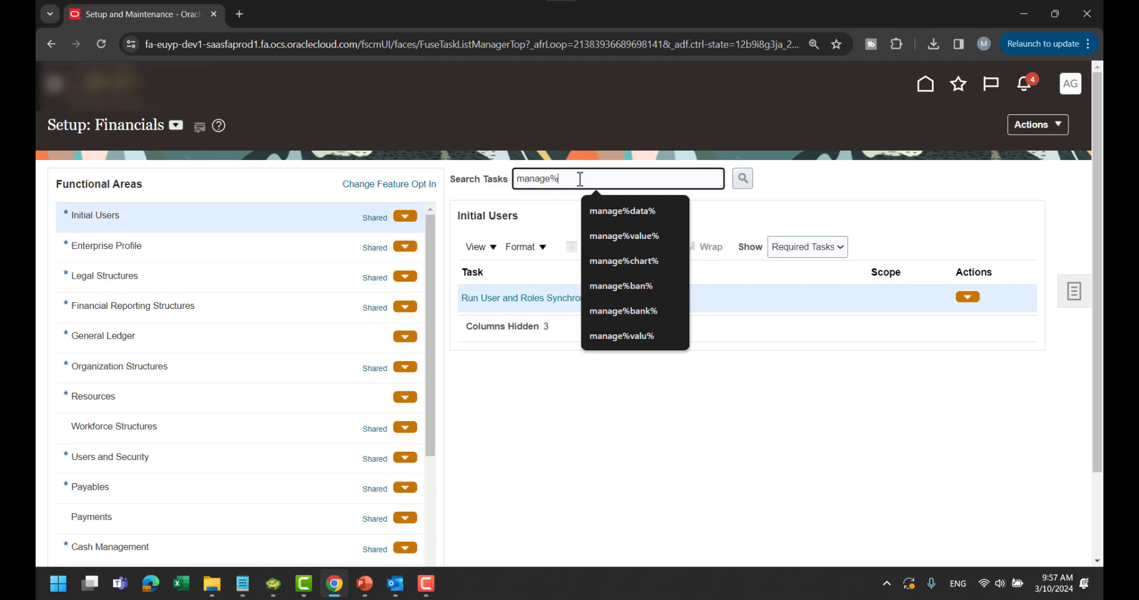
{"action": "type", "text": "ledger"}
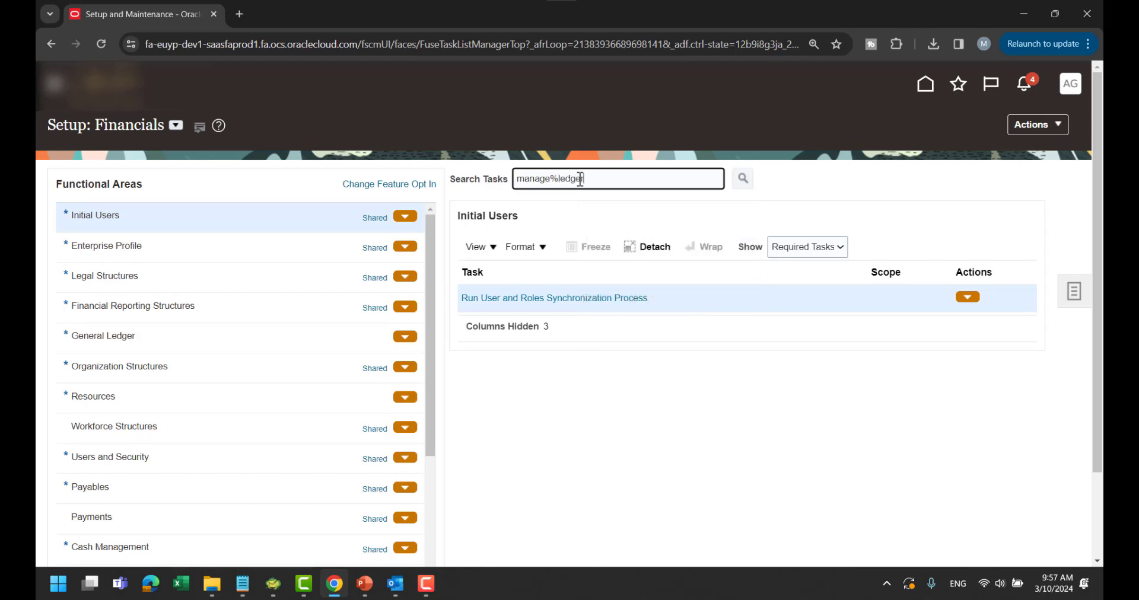
{"action": "key", "text": "Return"}
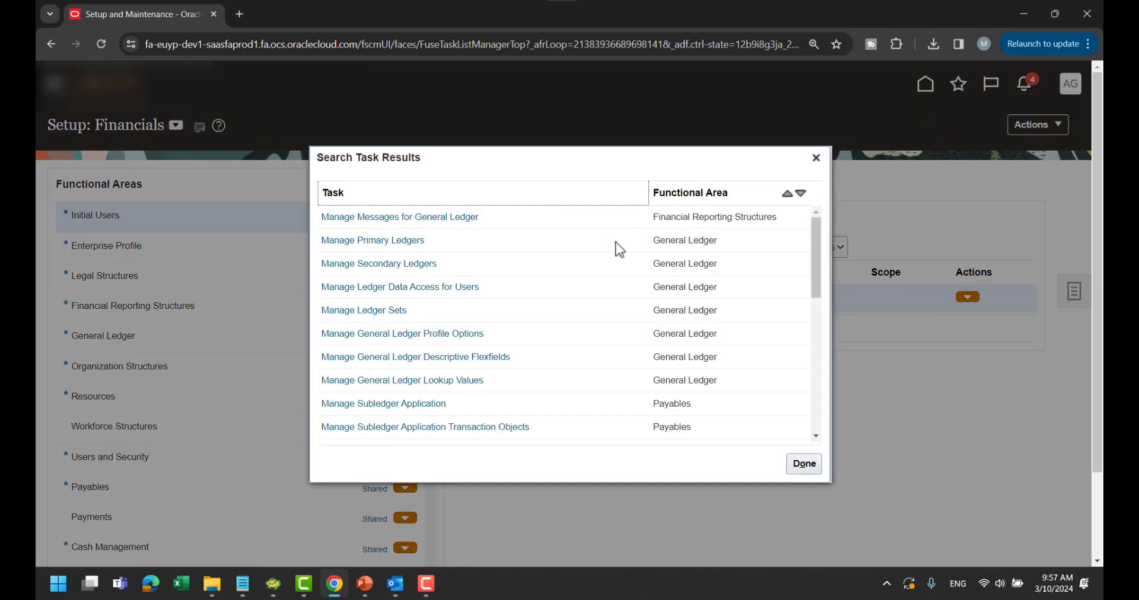
{"action": "left_click", "coordinate": [379, 240]}
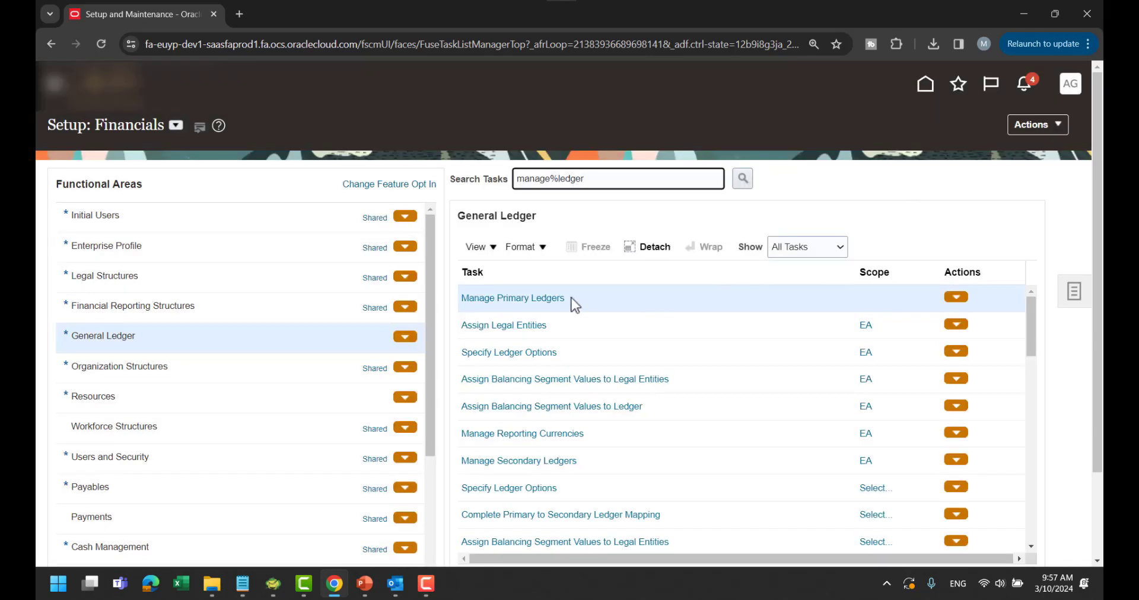
Step: Start a new primary ledger, entering the name "EX Ledger" and the description "EX_Legder"
{"action": "left_click", "coordinate": [529, 298]}
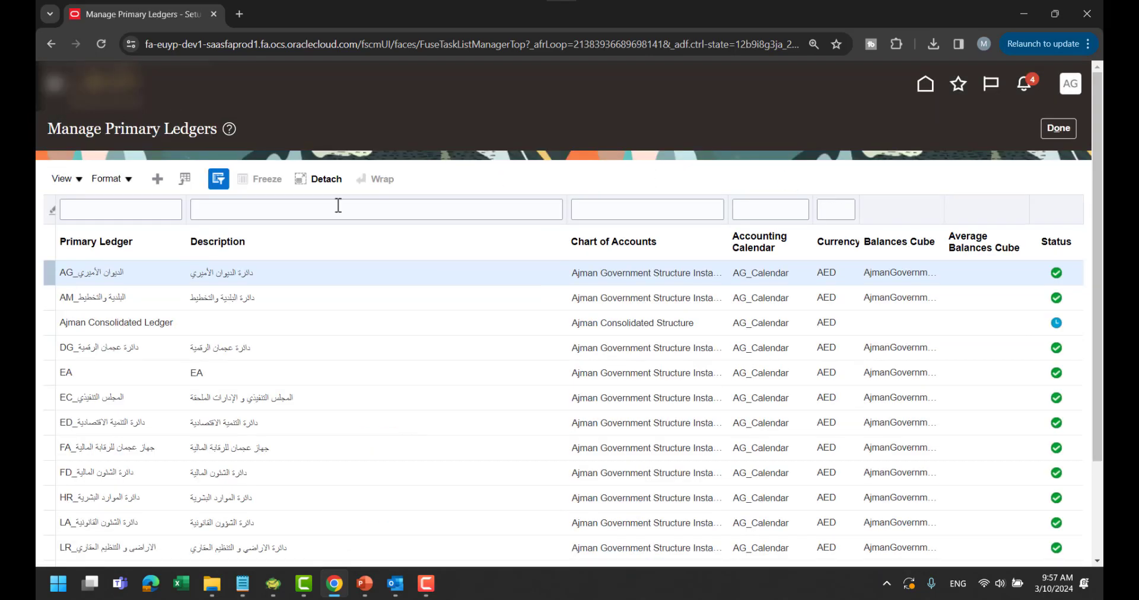
{"action": "left_click", "coordinate": [157, 179]}
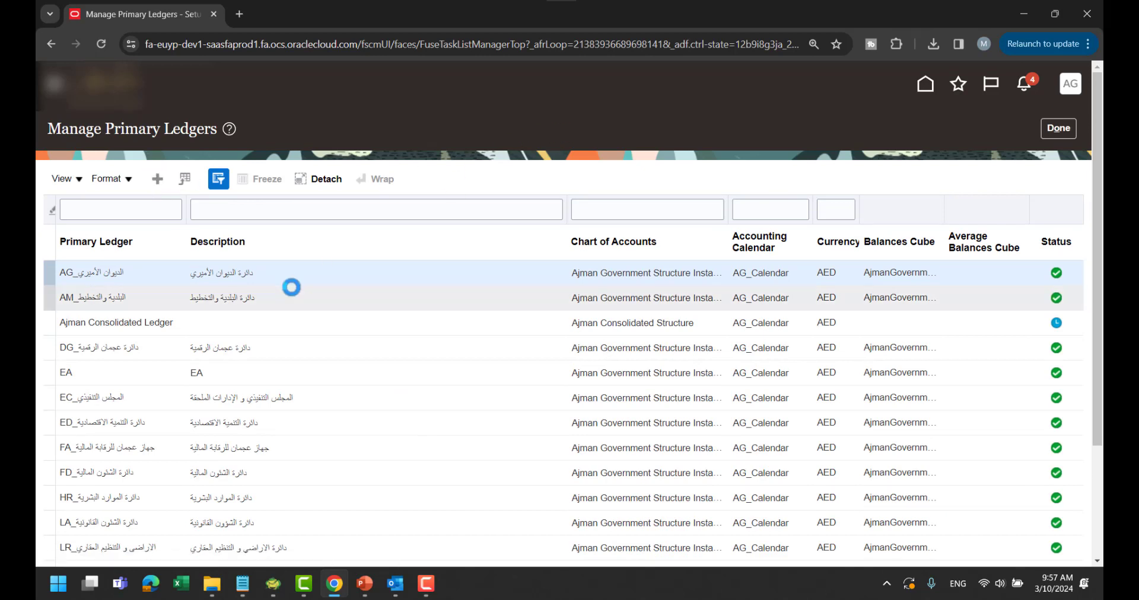
{"action": "left_click", "coordinate": [364, 206]}
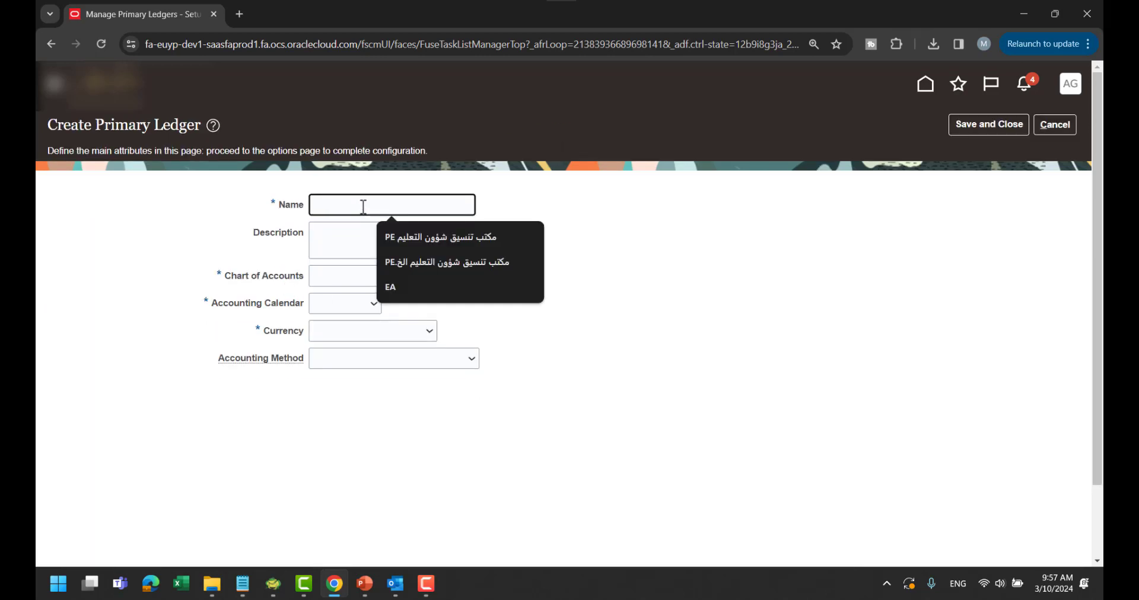
{"action": "type", "text": "EX Ledger"}
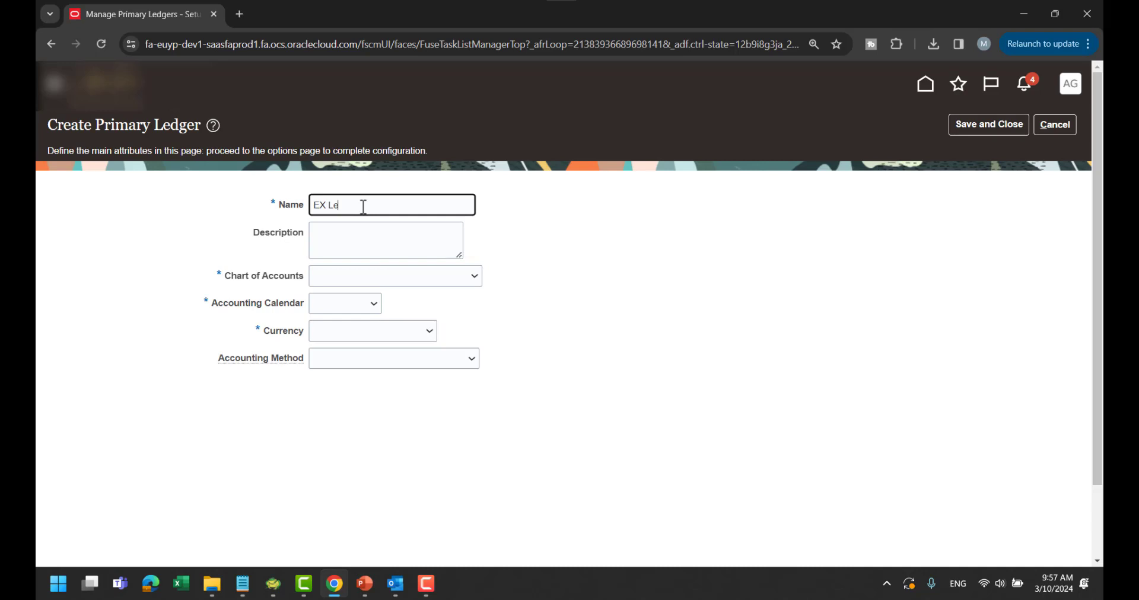
{"action": "key", "text": "Tab"}
{"action": "type", "text": "EX"}
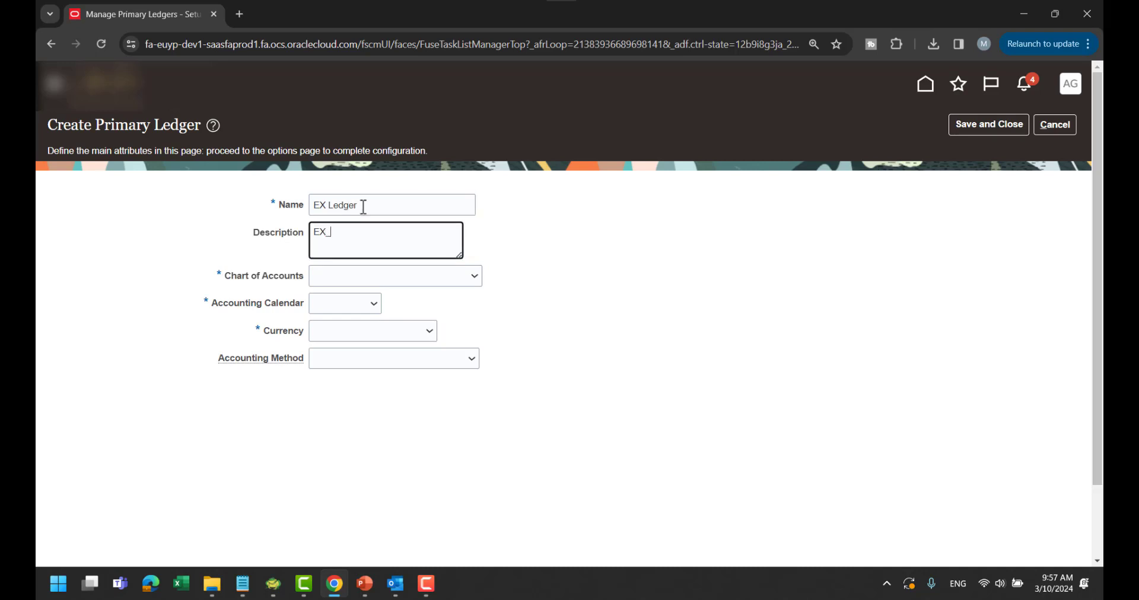
{"action": "type", "text": "_Legder"}
Step: Shorten the new primary ledger's name to "EX"
{"action": "left_click", "coordinate": [414, 206]}
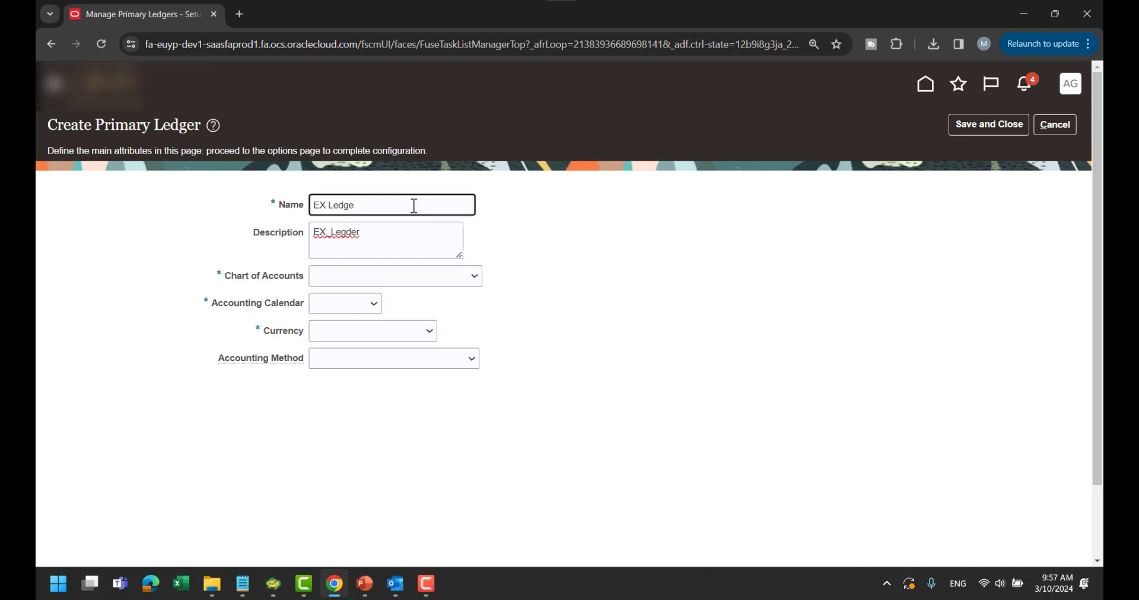
{"action": "key", "text": "BackSpace"}
{"action": "key", "text": "BackSpace"}
{"action": "key", "text": "BackSpace"}
{"action": "key", "text": "BackSpace"}
{"action": "key", "text": "BackSpace"}
{"action": "key", "text": "BackSpace"}
{"action": "left_click", "coordinate": [362, 237]}
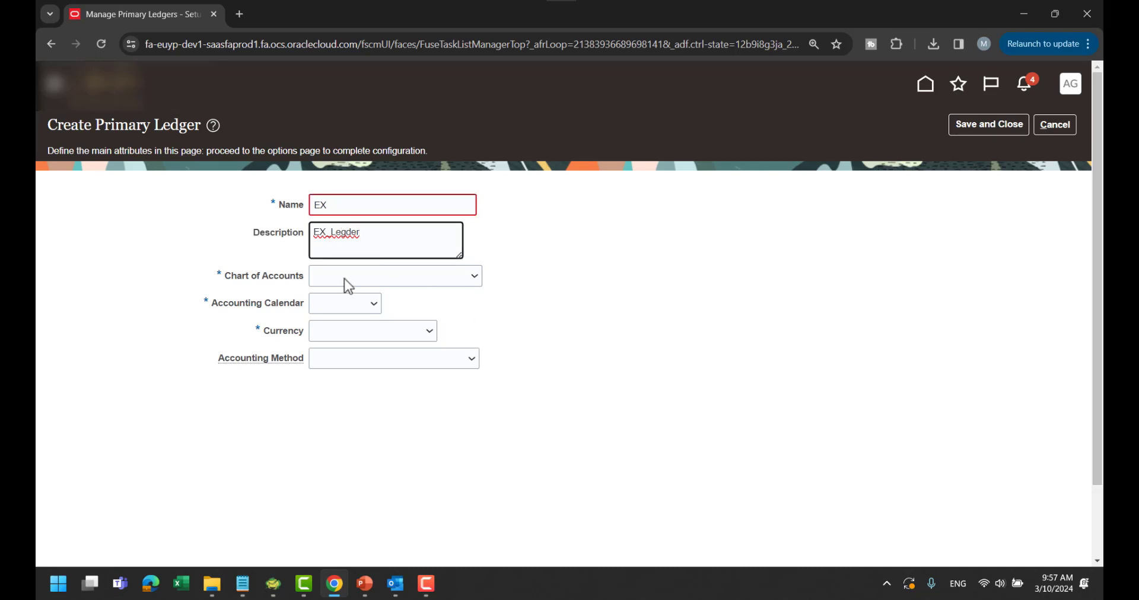
{"action": "left_click", "coordinate": [360, 204]}
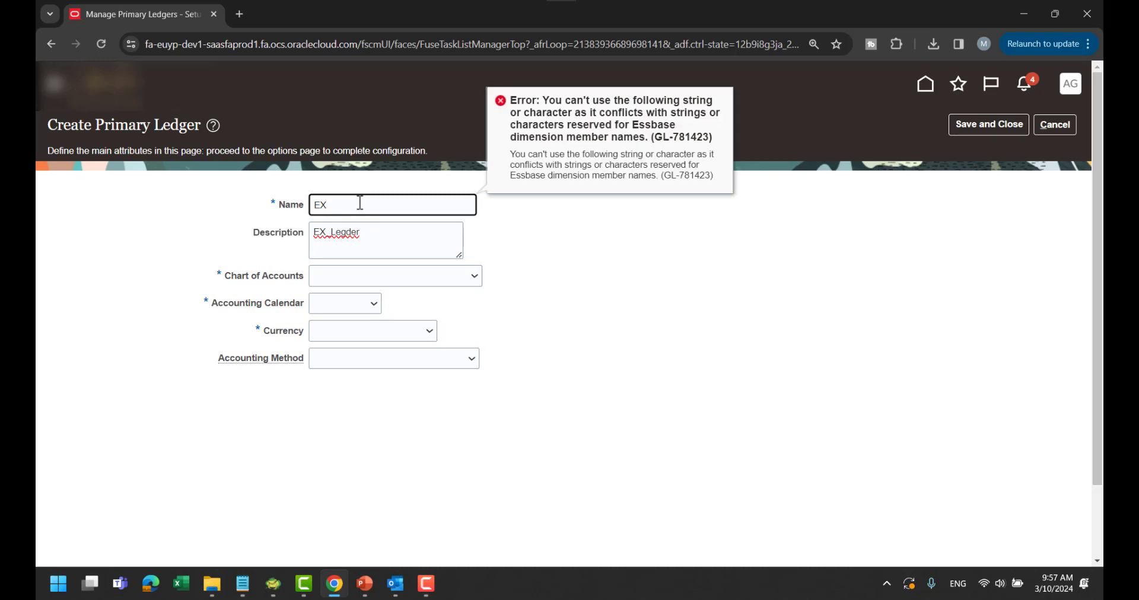
{"action": "left_click", "coordinate": [728, 339]}
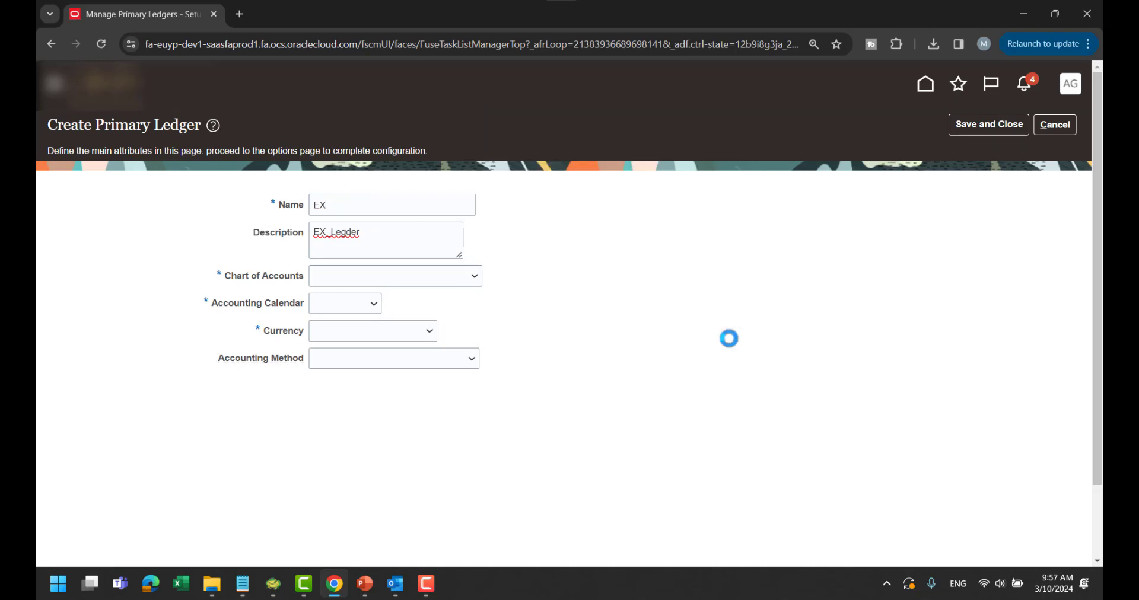
Step: Choose Ajman Government Structure Instance as chart of accounts, AG_Calendar as calendar, AED - UAE Dirham as currency and AG_Standard Accrual with Encumbrances as accounting method
{"action": "left_click", "coordinate": [418, 278]}
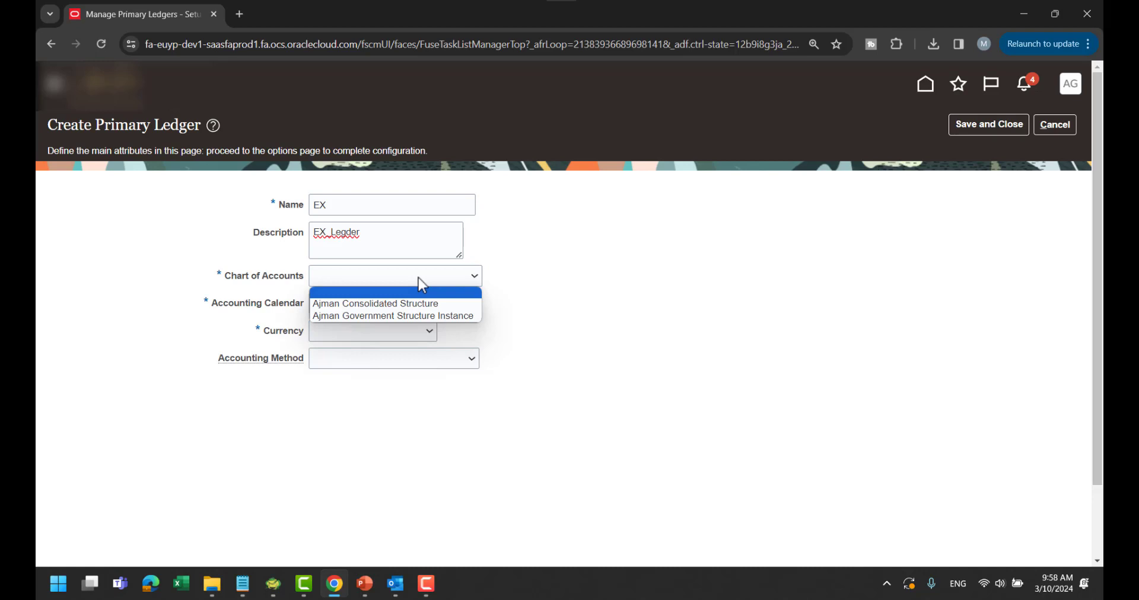
{"action": "left_click", "coordinate": [437, 318]}
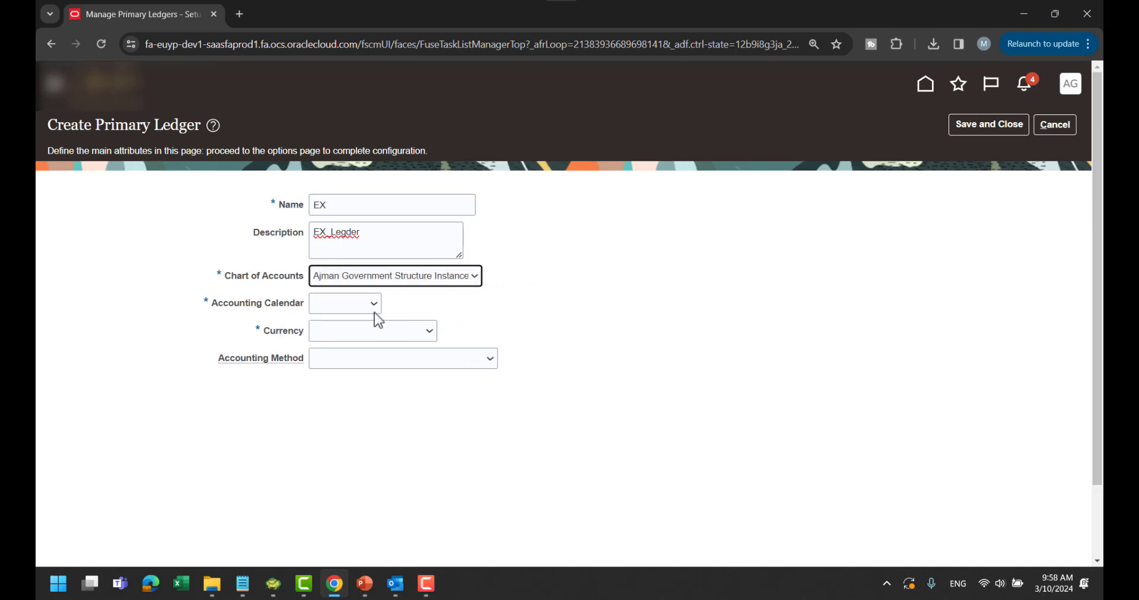
{"action": "left_click", "coordinate": [341, 315]}
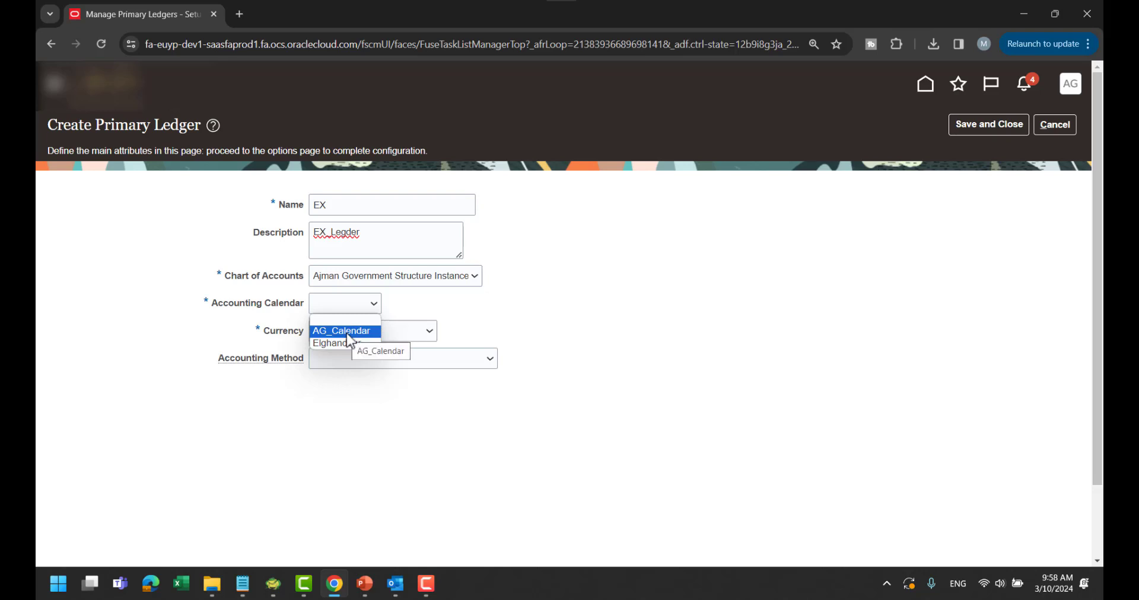
{"action": "left_click", "coordinate": [347, 334]}
{"action": "left_click", "coordinate": [397, 329]}
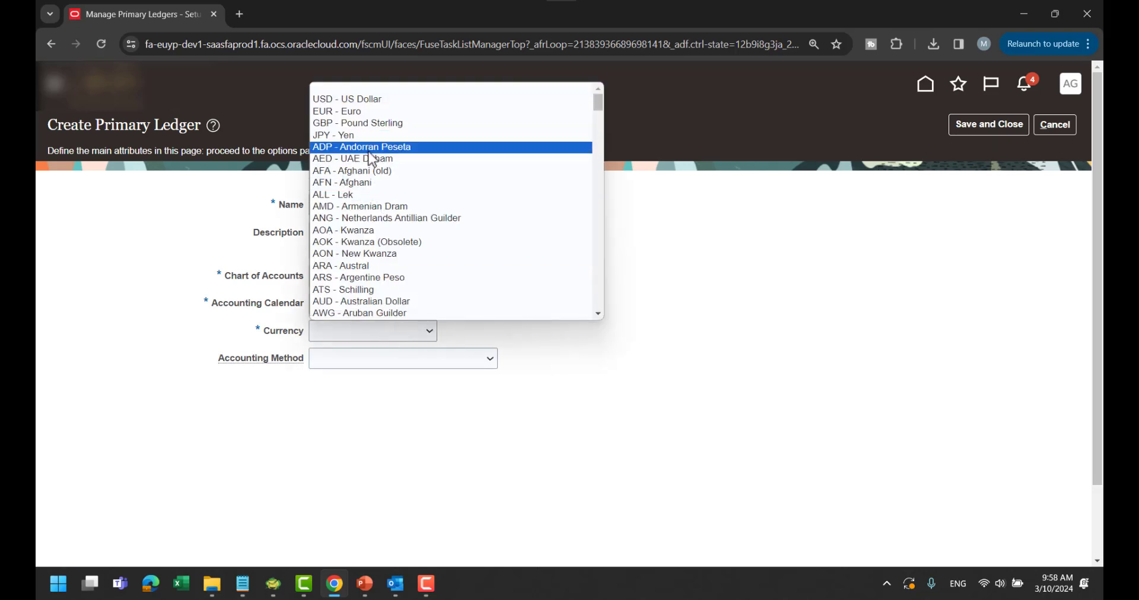
{"action": "left_click", "coordinate": [371, 159]}
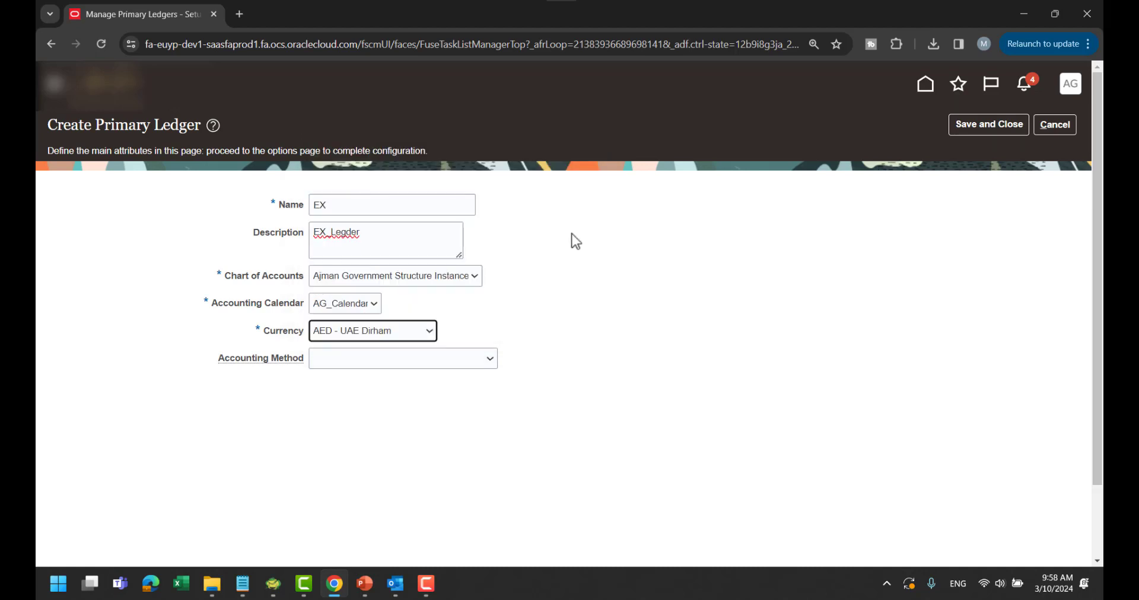
{"action": "left_click", "coordinate": [448, 359]}
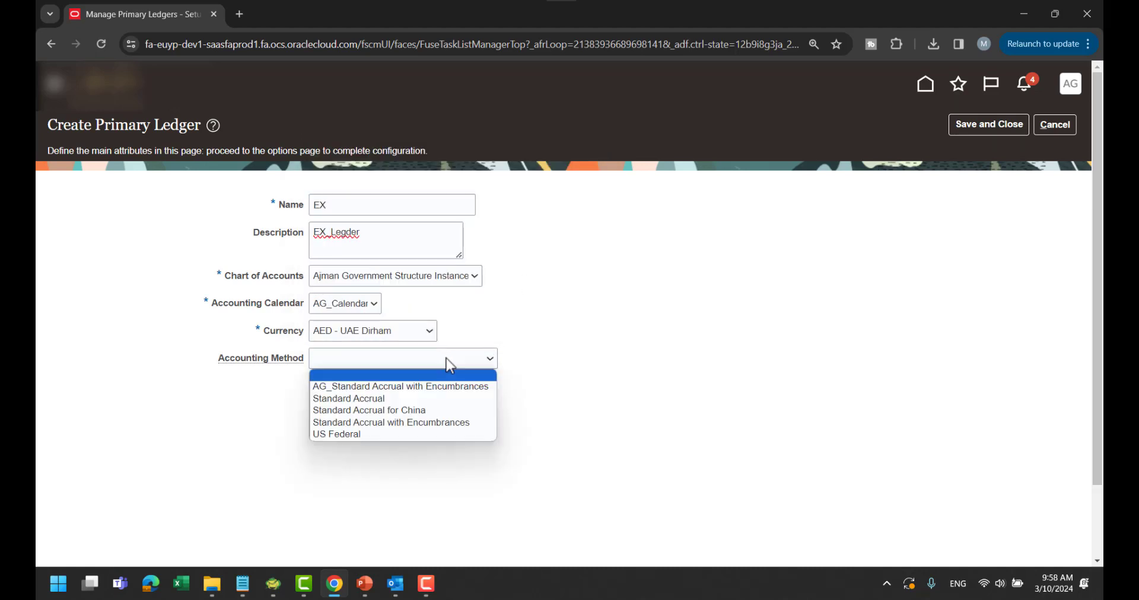
{"action": "left_click", "coordinate": [446, 391]}
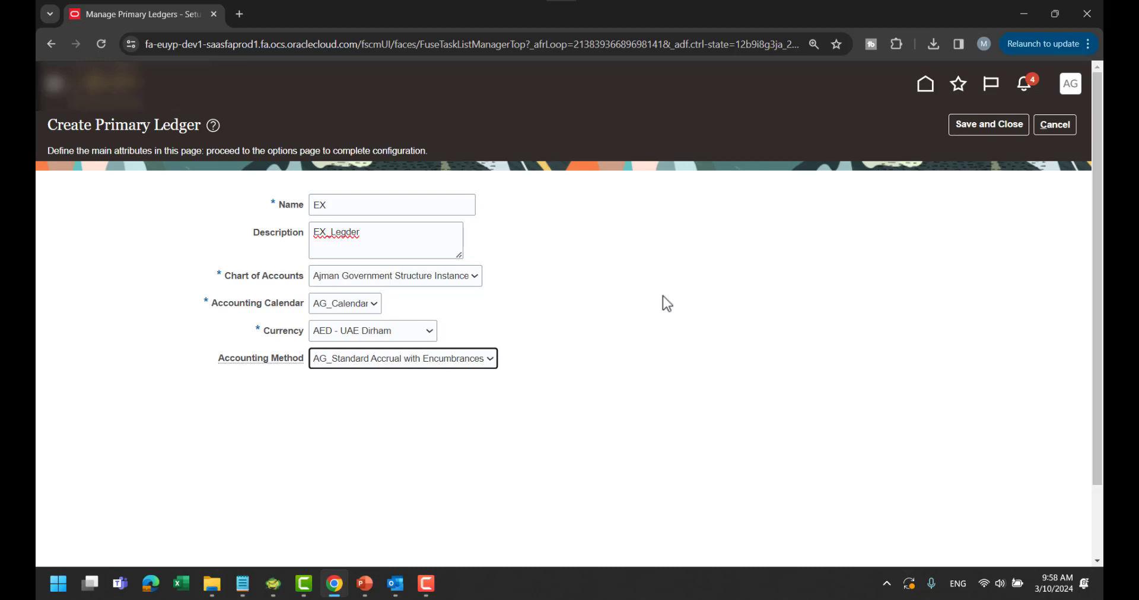
Step: Duplicate the browser tab and open Setup and Maintenance in the copy, keeping the ledger form open in the original
{"action": "right_click", "coordinate": [152, 16]}
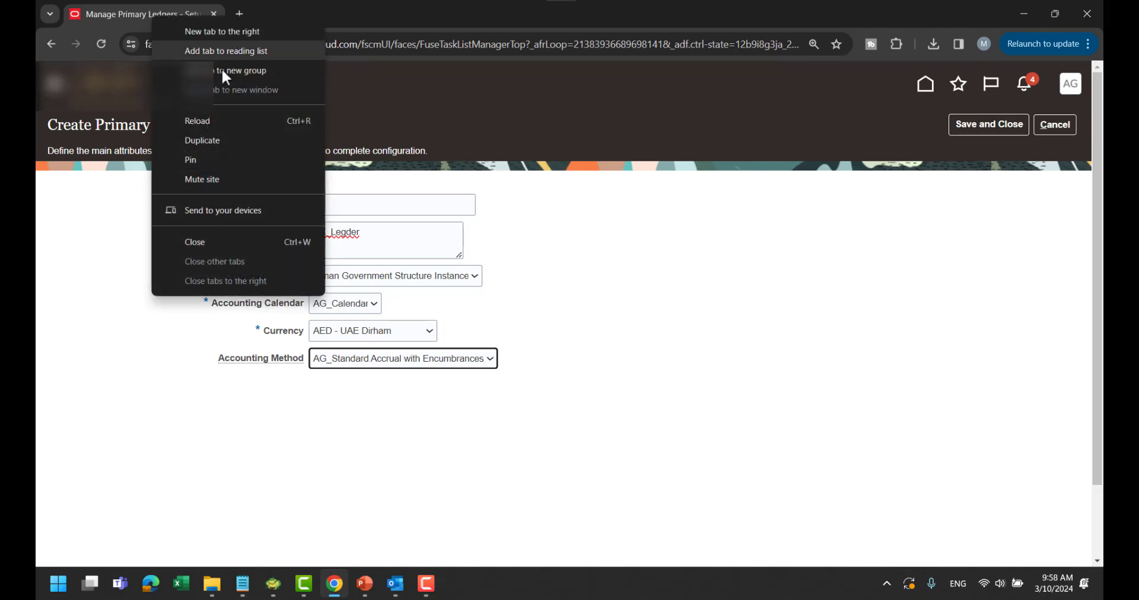
{"action": "left_click", "coordinate": [237, 136]}
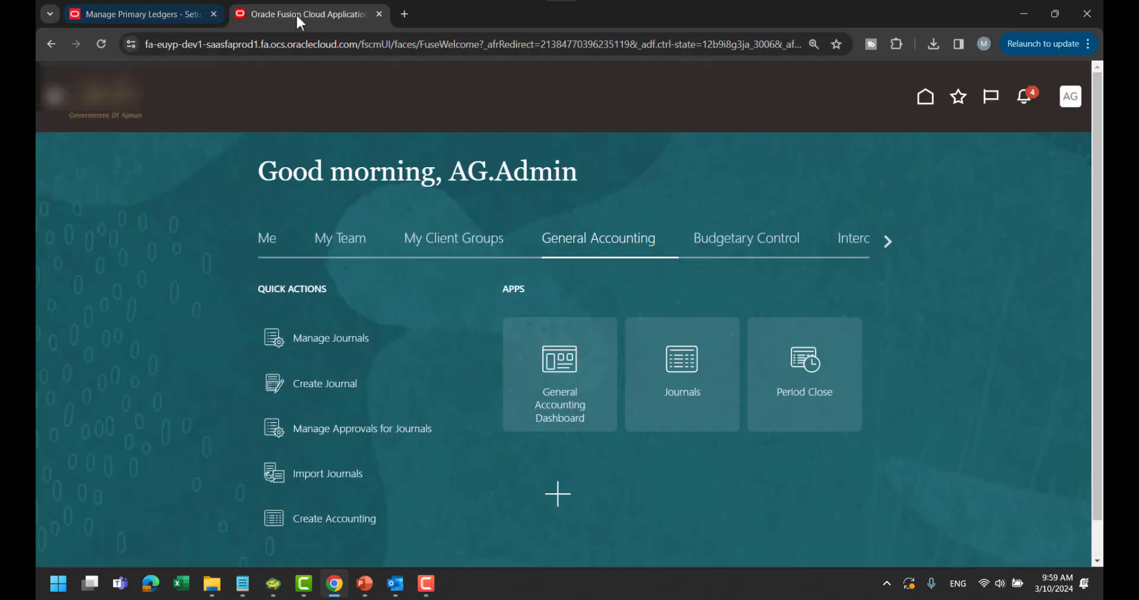
{"action": "left_click", "coordinate": [1070, 98]}
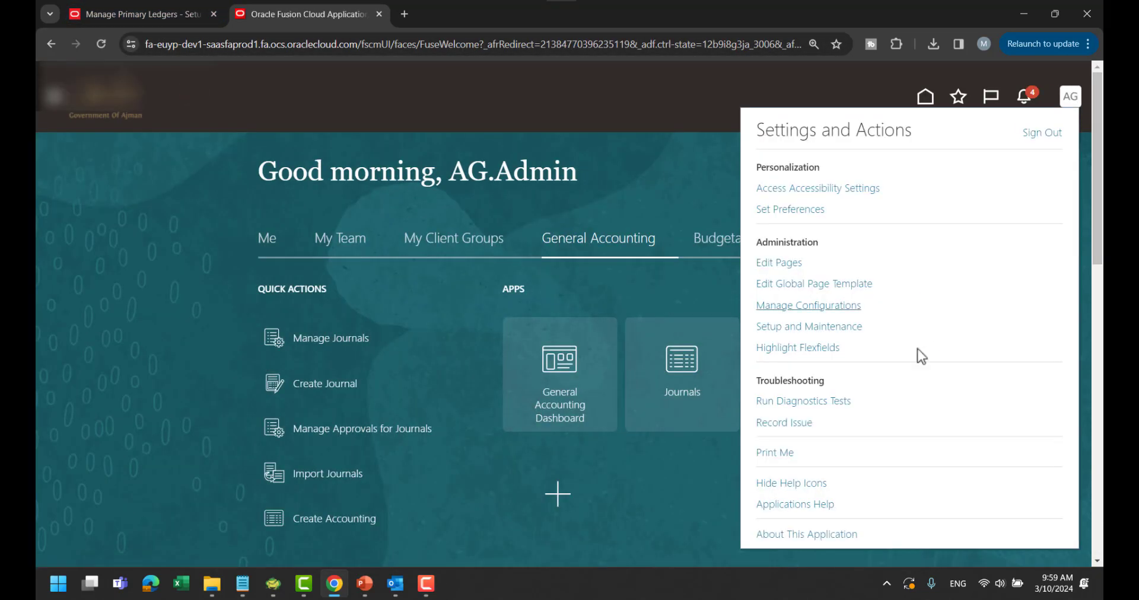
{"action": "left_click", "coordinate": [809, 326]}
{"action": "left_click", "coordinate": [127, 15]}
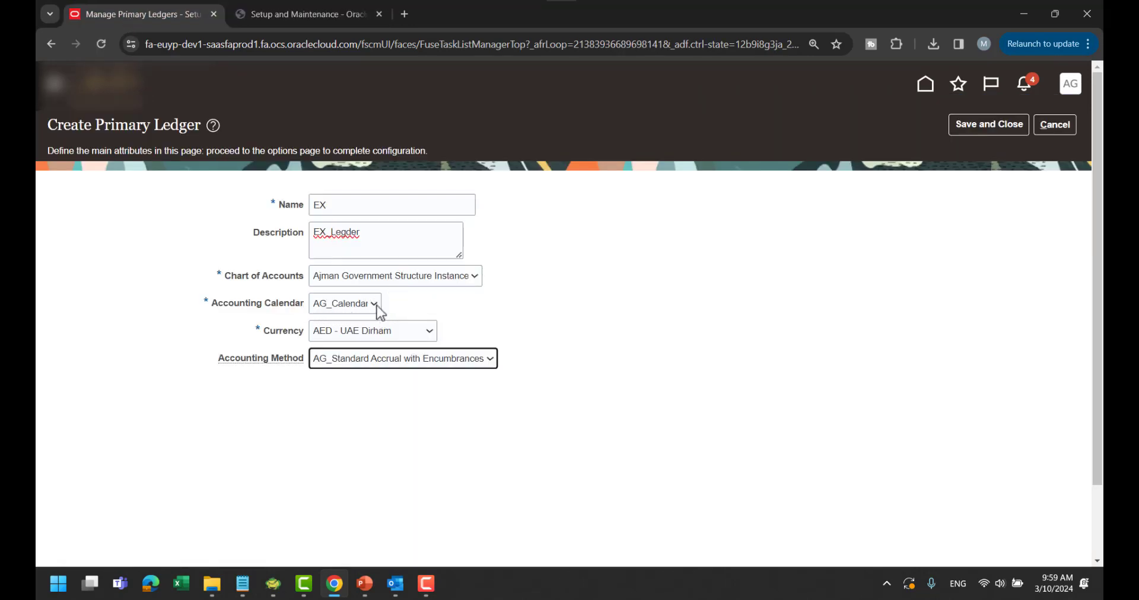
{"action": "left_click", "coordinate": [309, 14]}
Step: Search the setup tasks for "calend" and open Manage Accounting Calendars from Financial Reporting Structures
{"action": "left_click", "coordinate": [558, 181]}
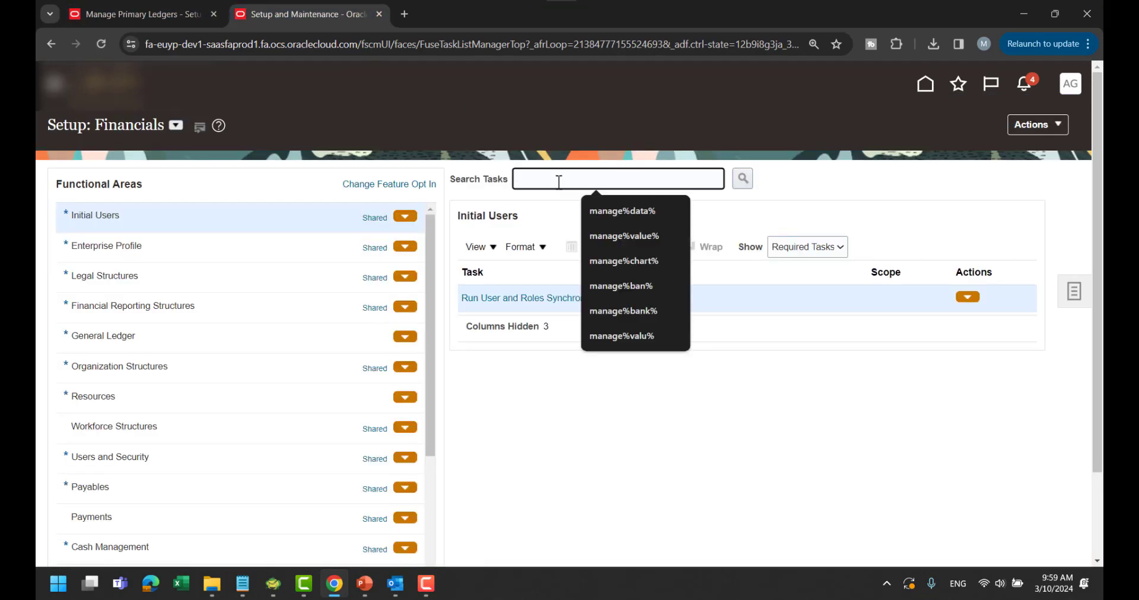
{"action": "type", "text": "cale"}
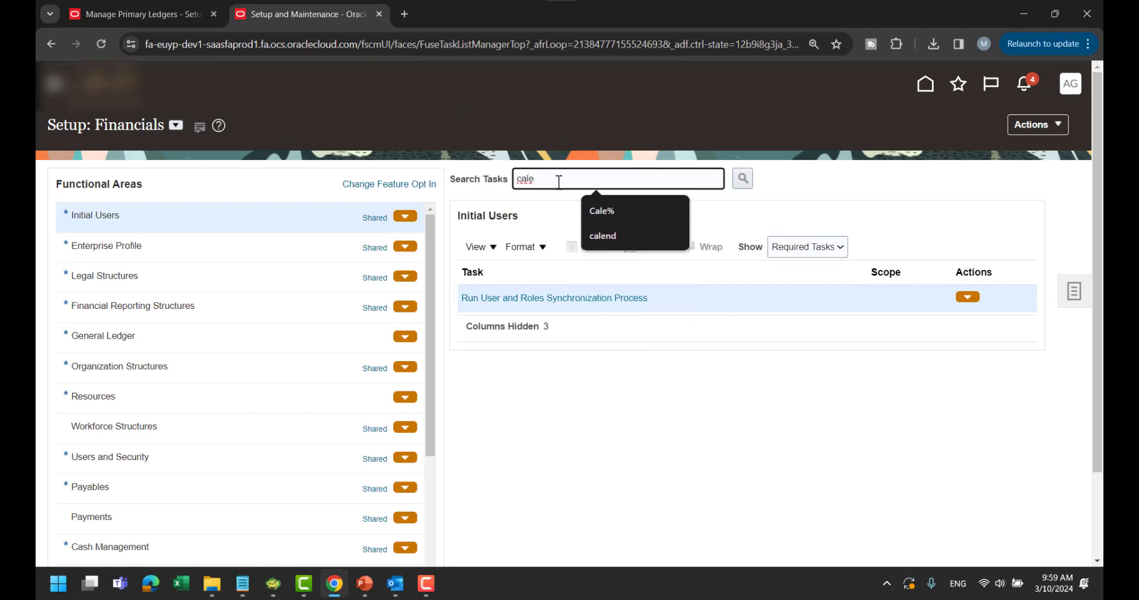
{"action": "type", "text": "nd"}
{"action": "key", "text": "Return"}
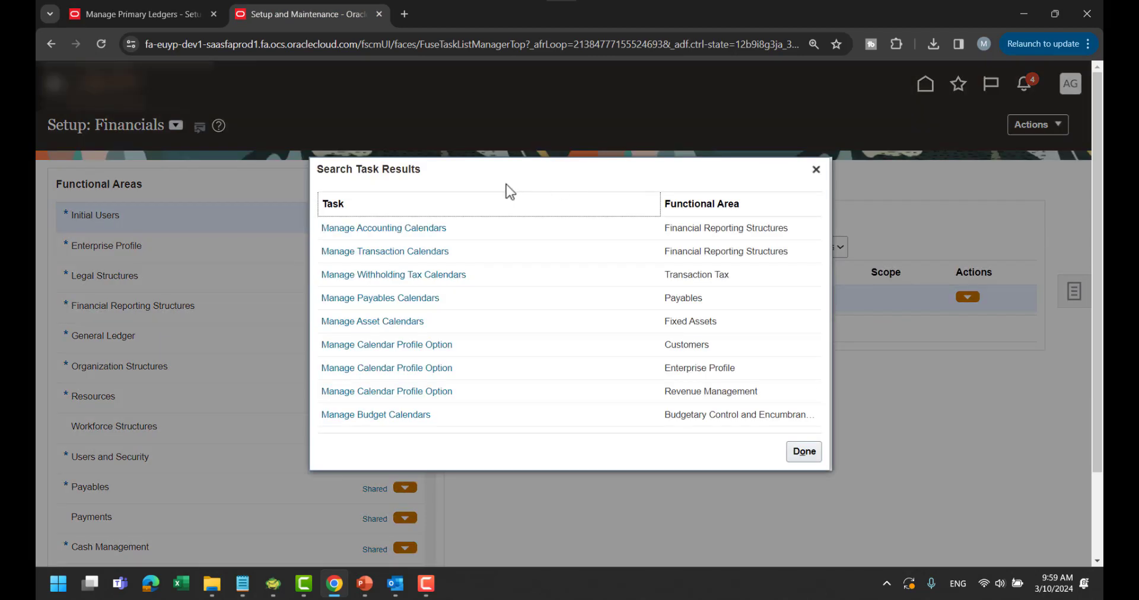
{"action": "left_click", "coordinate": [418, 233]}
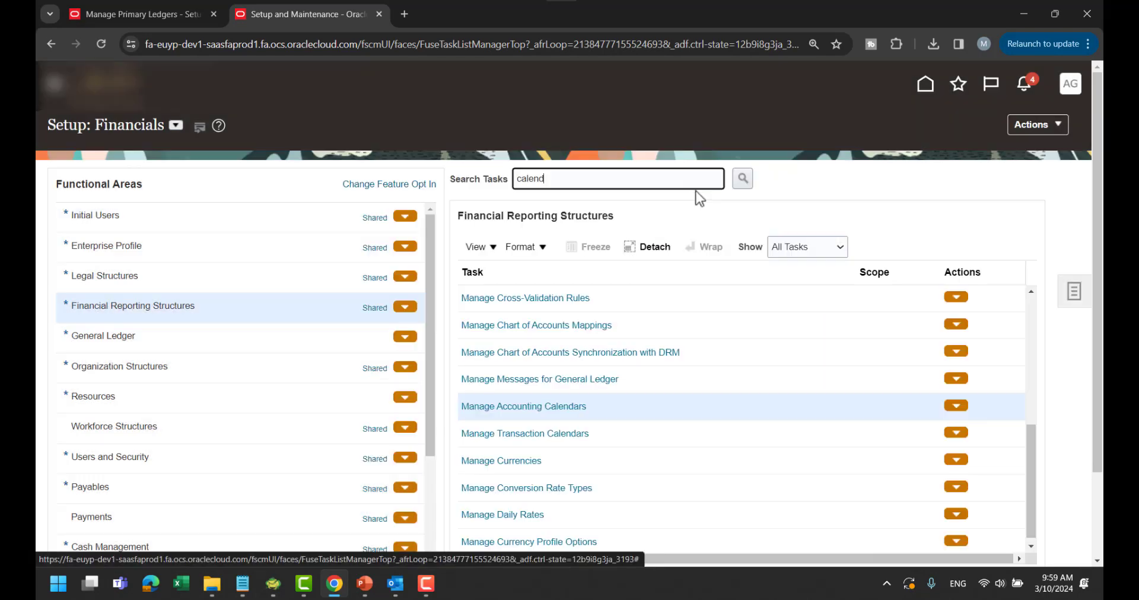
{"action": "left_click", "coordinate": [567, 407]}
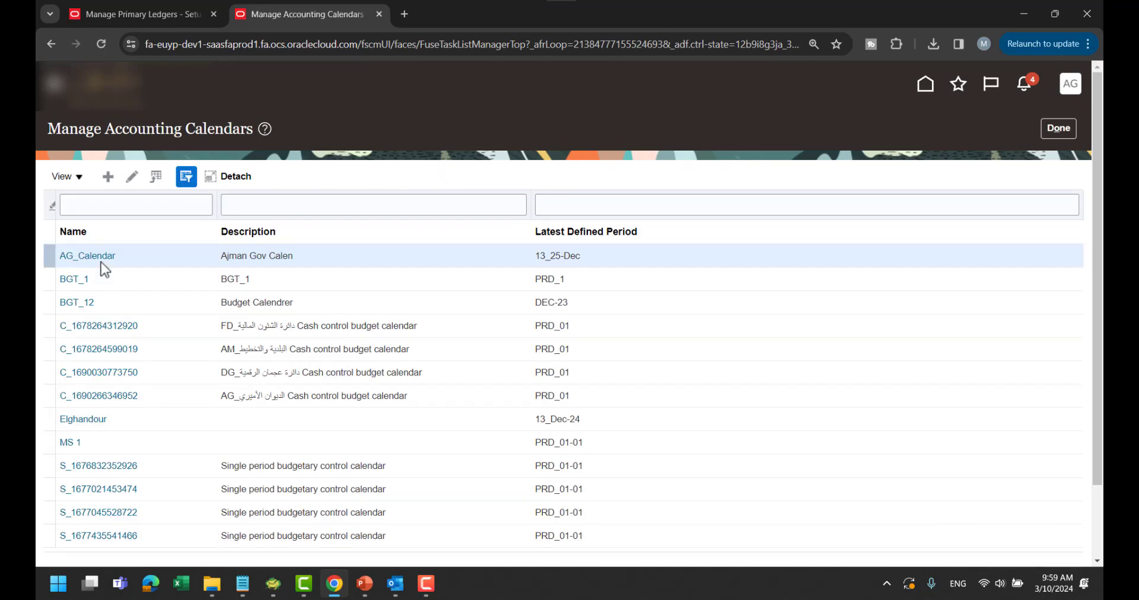
Step: Review AG_Calendar's settings and its 2025 period details, and leave the calendar without saving
{"action": "left_click", "coordinate": [100, 258]}
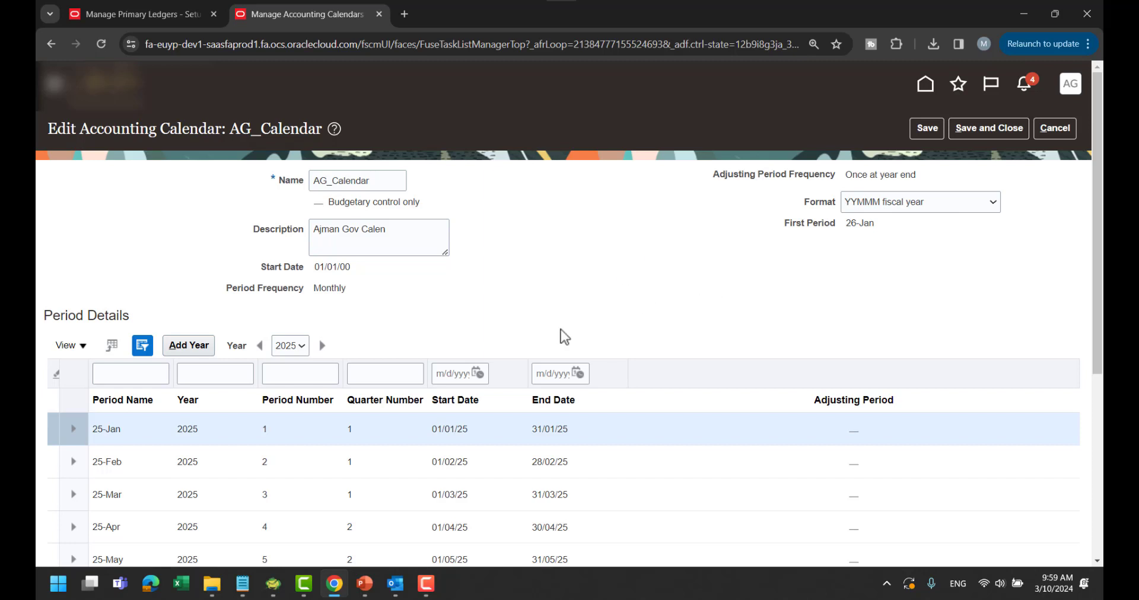
{"action": "scroll", "coordinate": [735, 279], "scroll_direction": "down", "scroll_amount": 1}
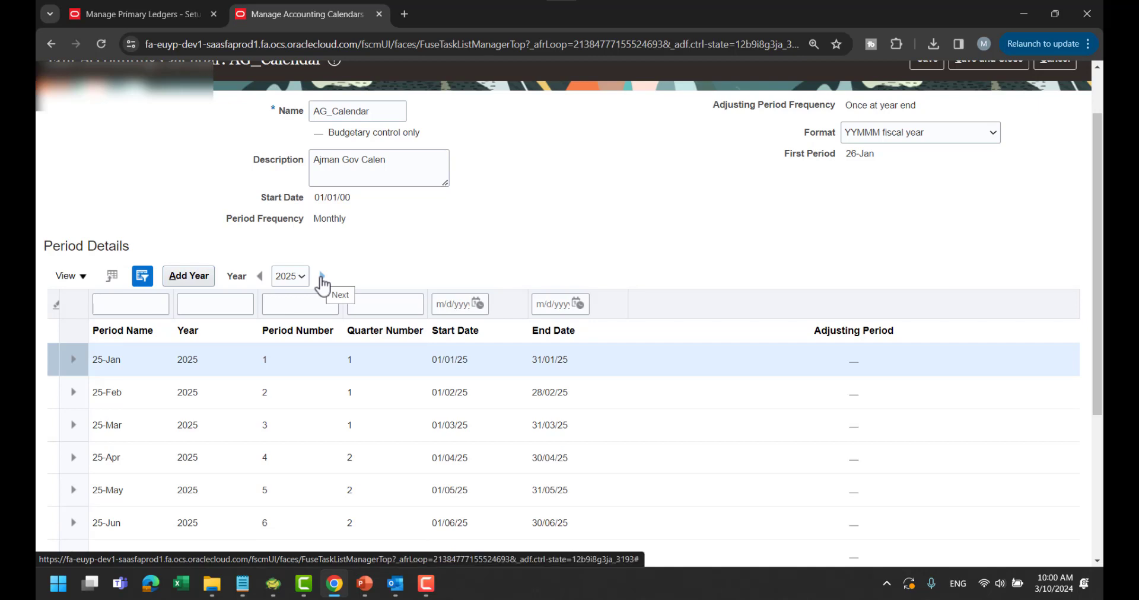
{"action": "left_click", "coordinate": [203, 279]}
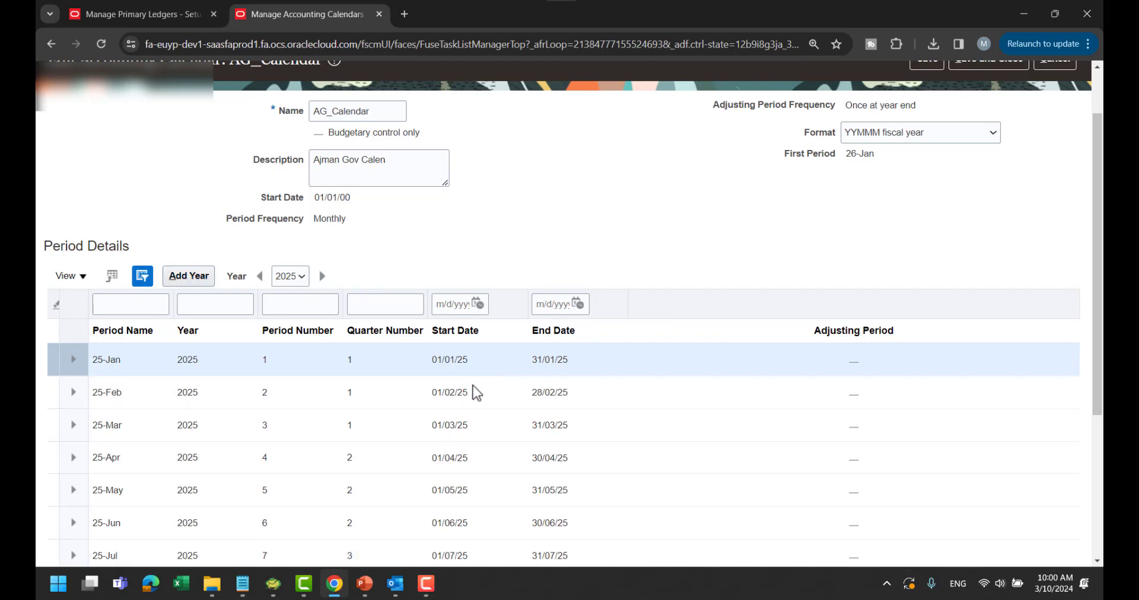
{"action": "scroll", "coordinate": [505, 396], "scroll_direction": "down", "scroll_amount": 4}
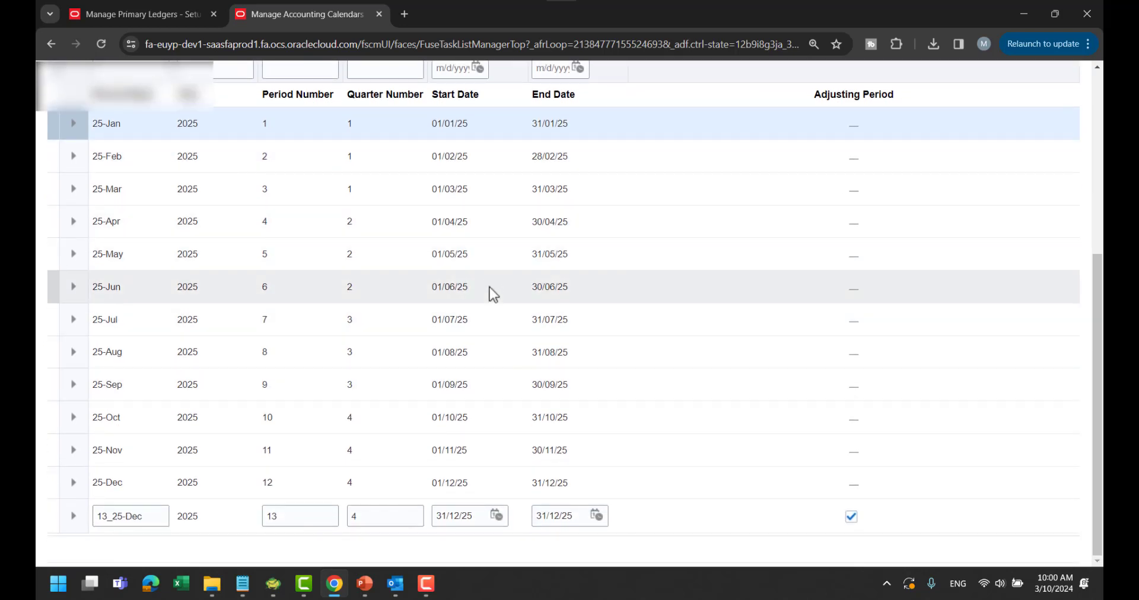
{"action": "scroll", "coordinate": [632, 290], "scroll_direction": "up", "scroll_amount": 5}
{"action": "left_click", "coordinate": [1054, 128]}
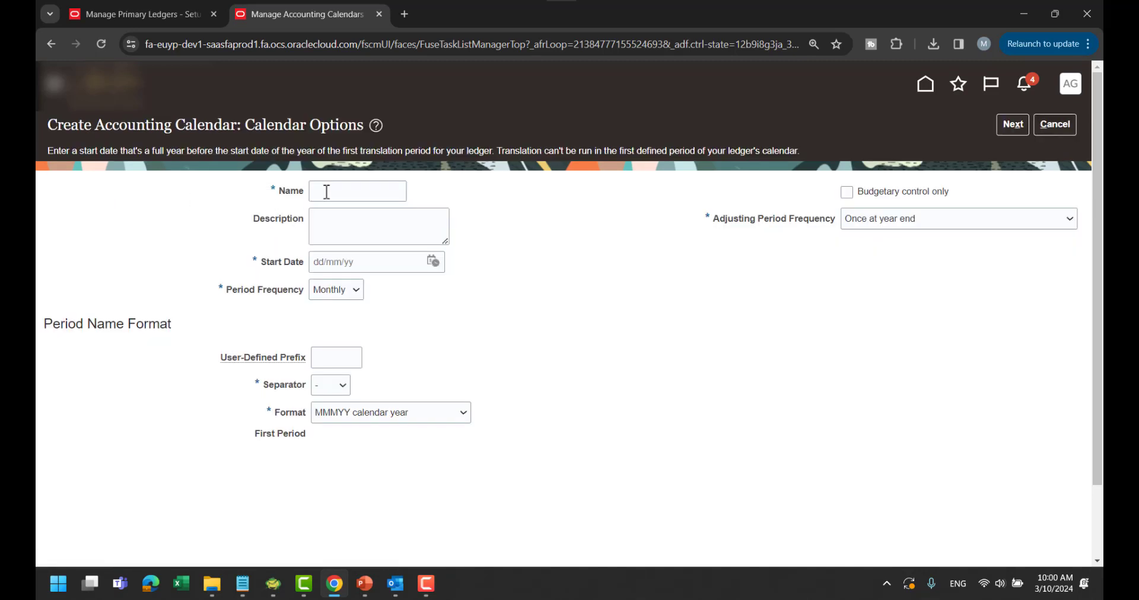
Step: Examine the new accounting calendar's start date field and the available period frequency and adjusting period frequency options
{"action": "left_click", "coordinate": [344, 224]}
{"action": "left_click", "coordinate": [359, 263]}
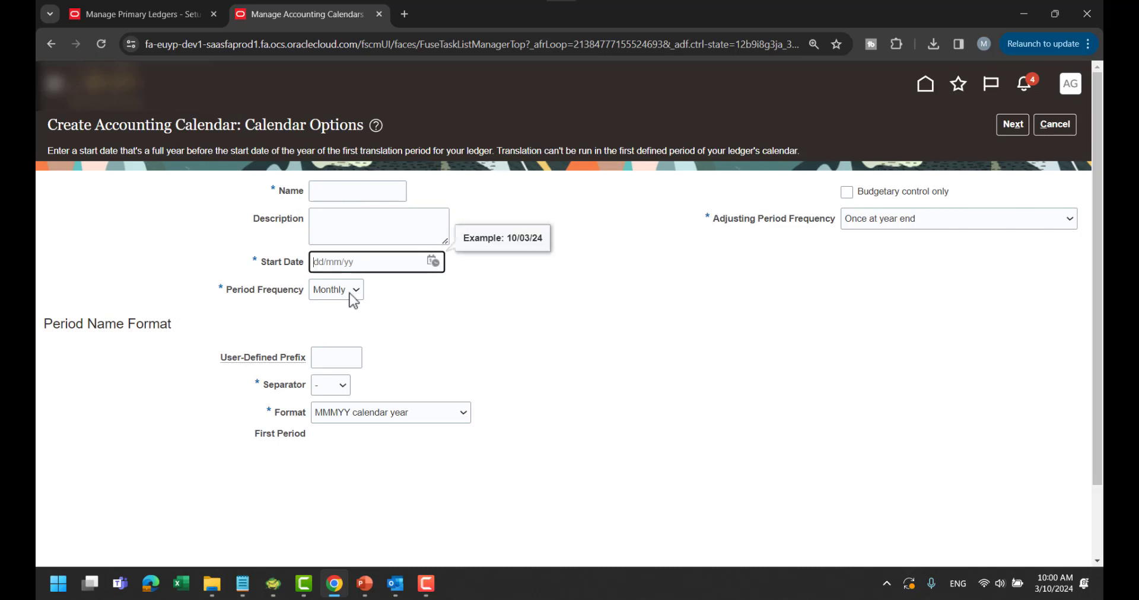
{"action": "left_click", "coordinate": [350, 293]}
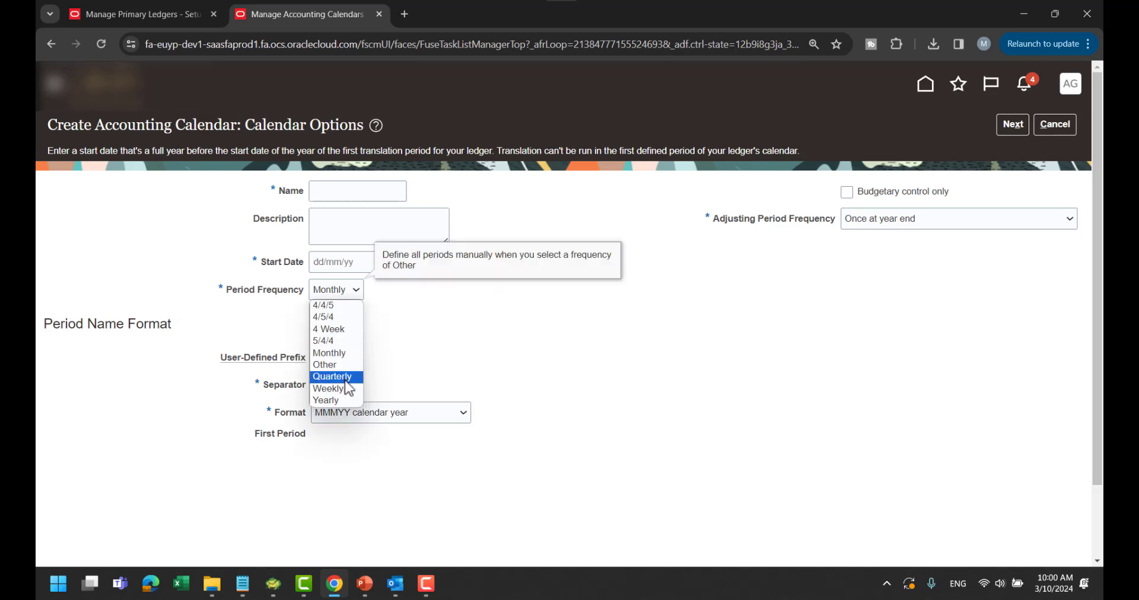
{"action": "left_click", "coordinate": [496, 319]}
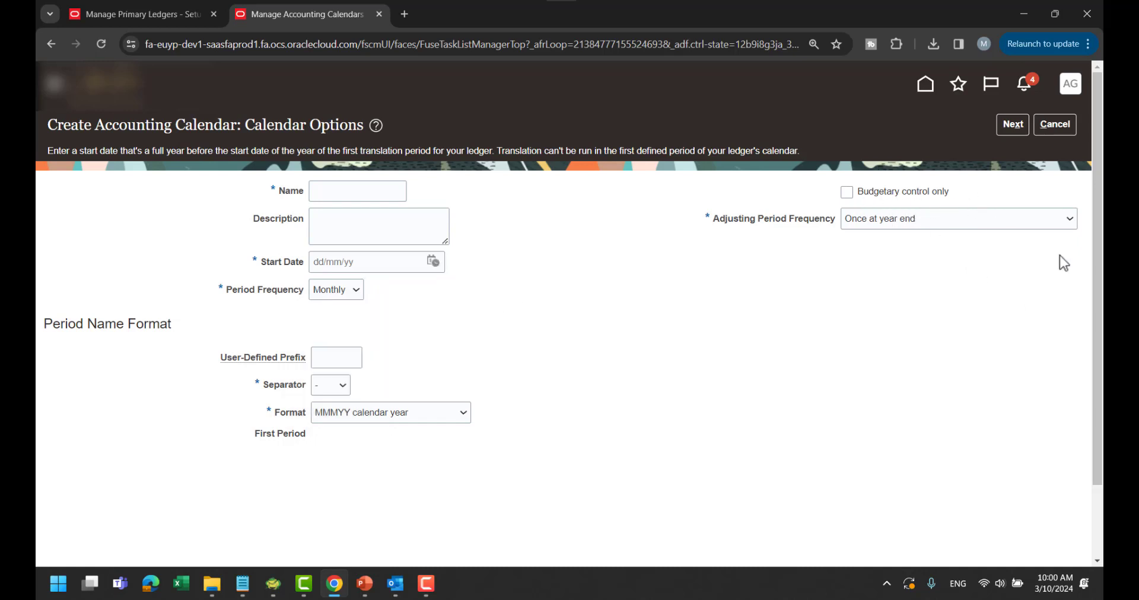
{"action": "left_click", "coordinate": [976, 224]}
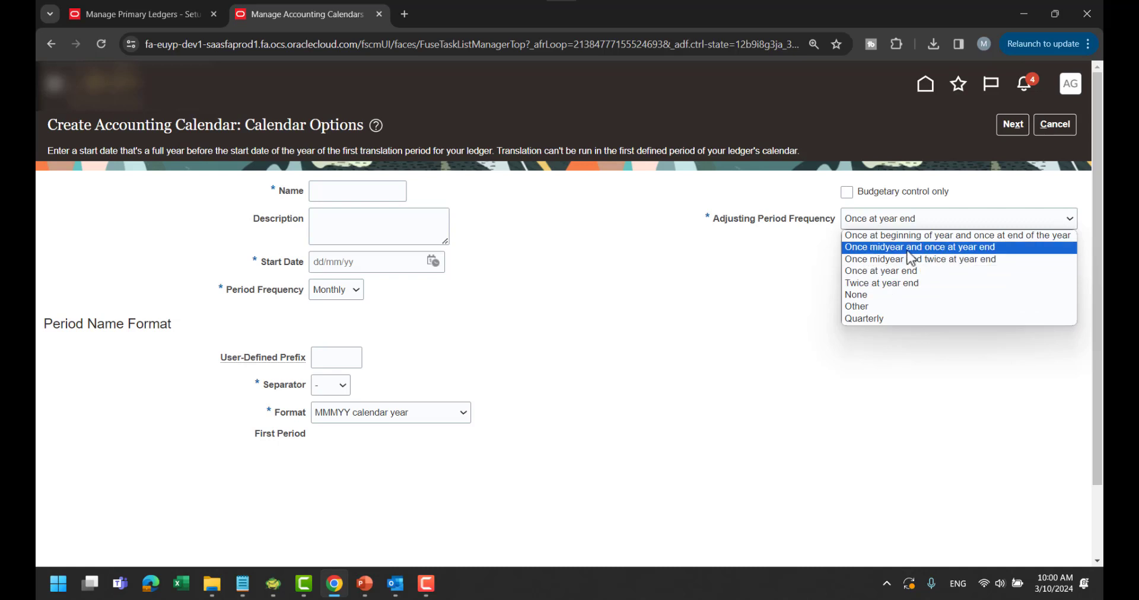
{"action": "left_click", "coordinate": [780, 263]}
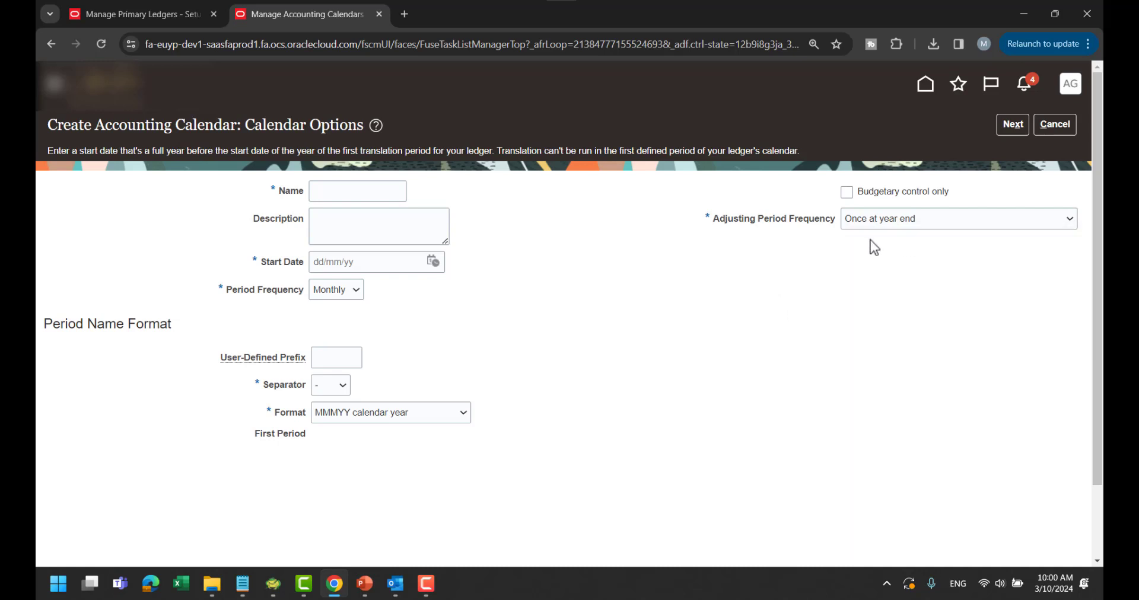
Step: Examine the period name format and separator options for the new accounting calendar, and cancel its creation
{"action": "left_click", "coordinate": [376, 415]}
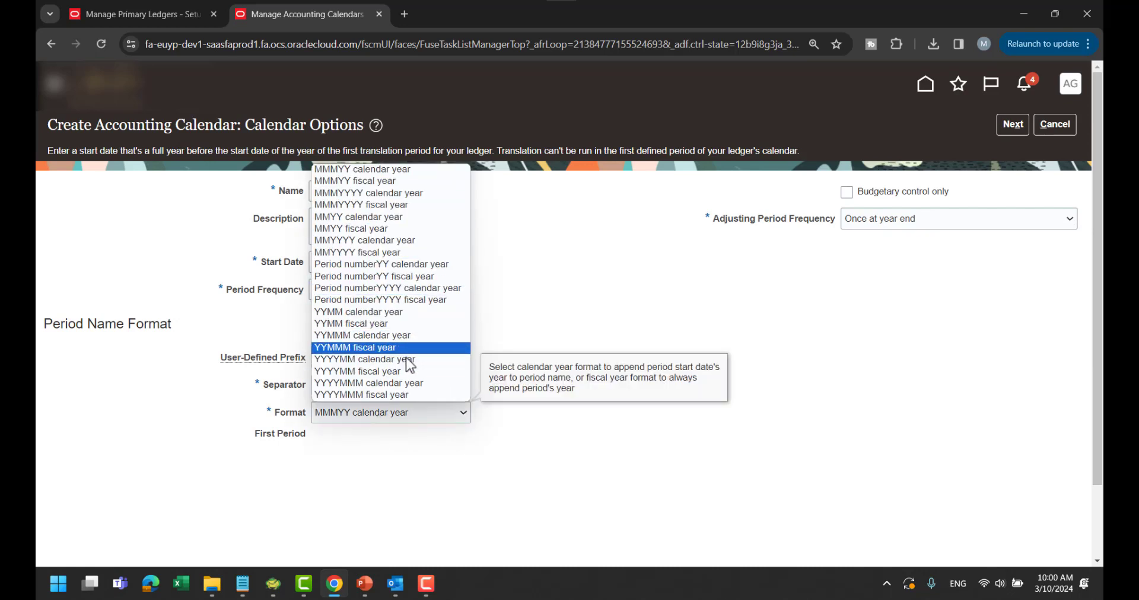
{"action": "left_click", "coordinate": [587, 279]}
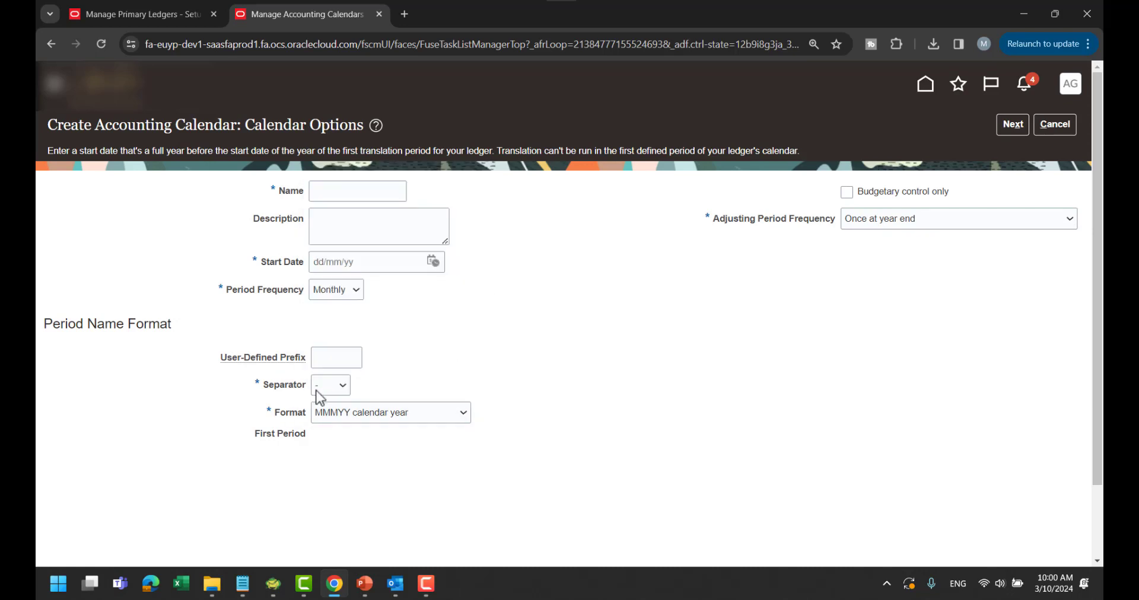
{"action": "left_click", "coordinate": [342, 388]}
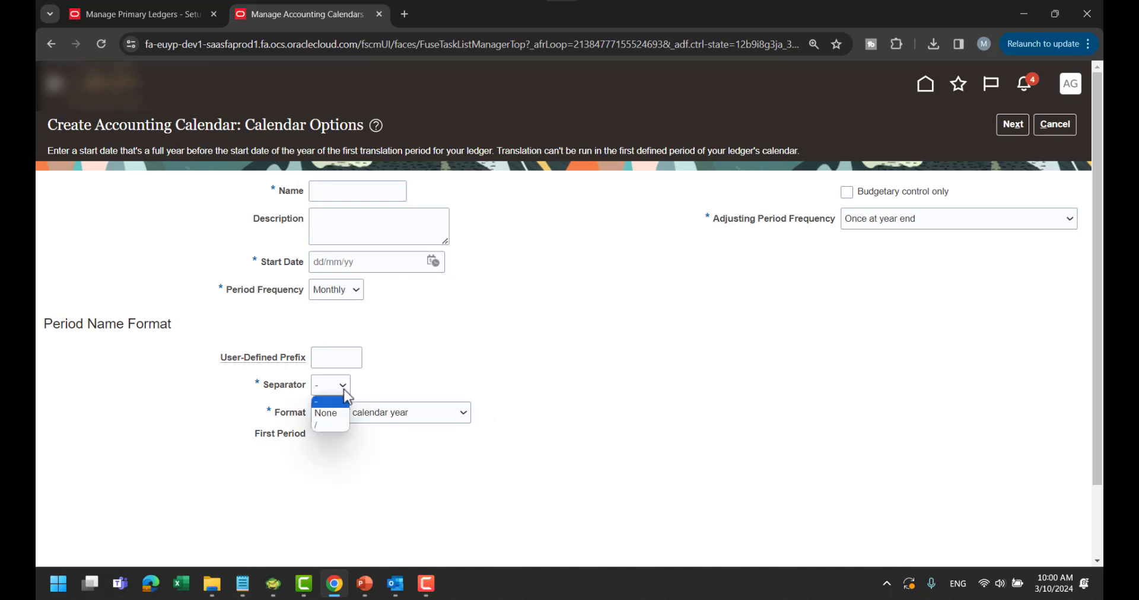
{"action": "left_click", "coordinate": [480, 297]}
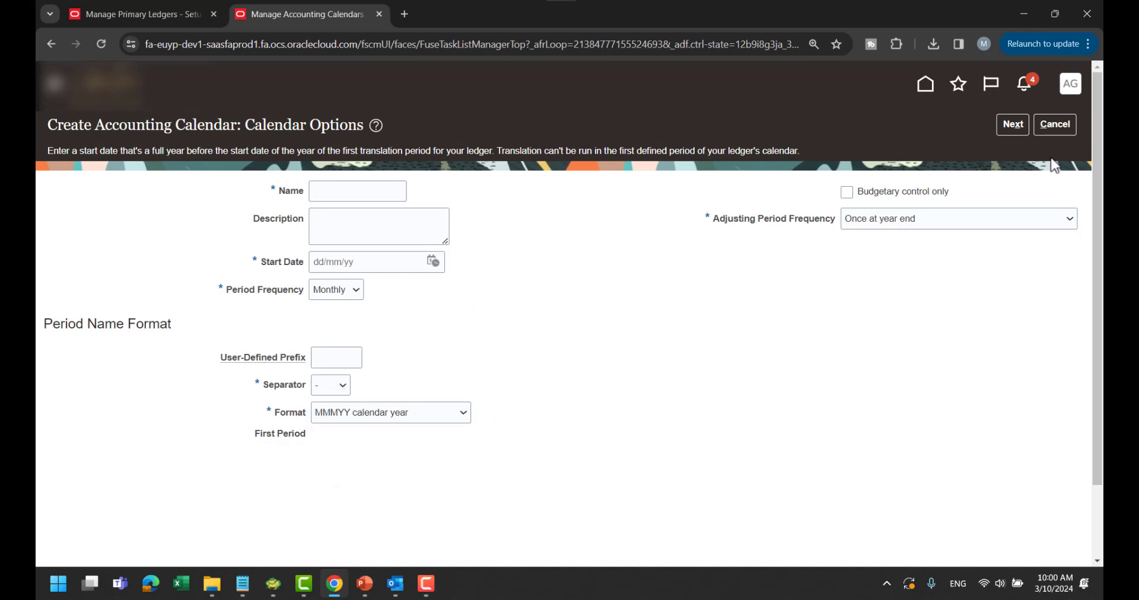
{"action": "left_click", "coordinate": [1042, 141]}
Step: Close the accounting calendars list and return to the Financials setup tasks
{"action": "left_click", "coordinate": [142, 14]}
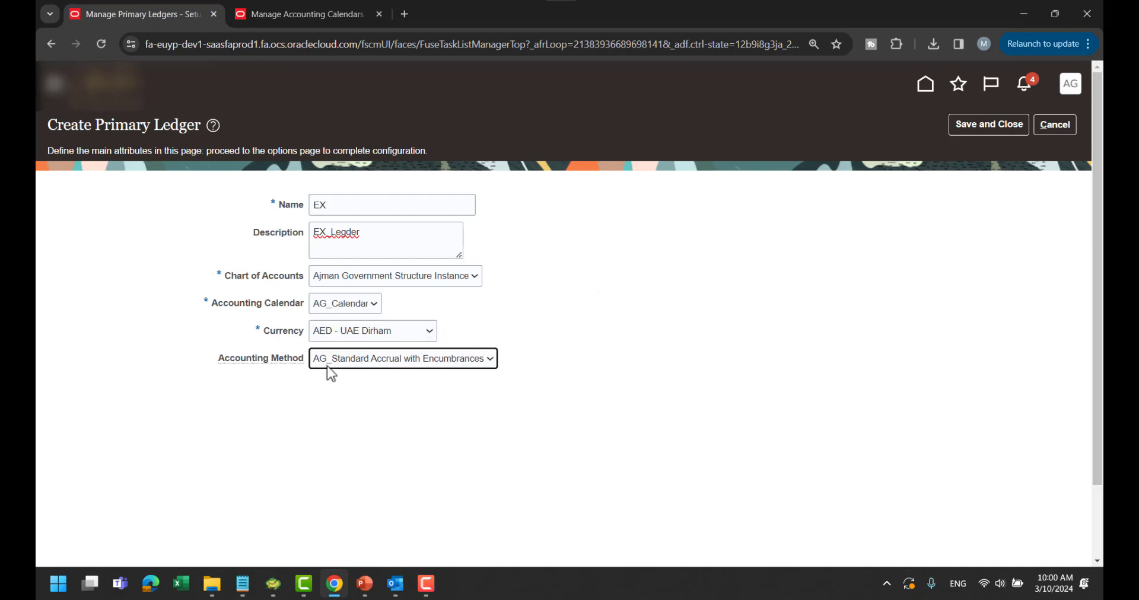
{"action": "left_click", "coordinate": [309, 14]}
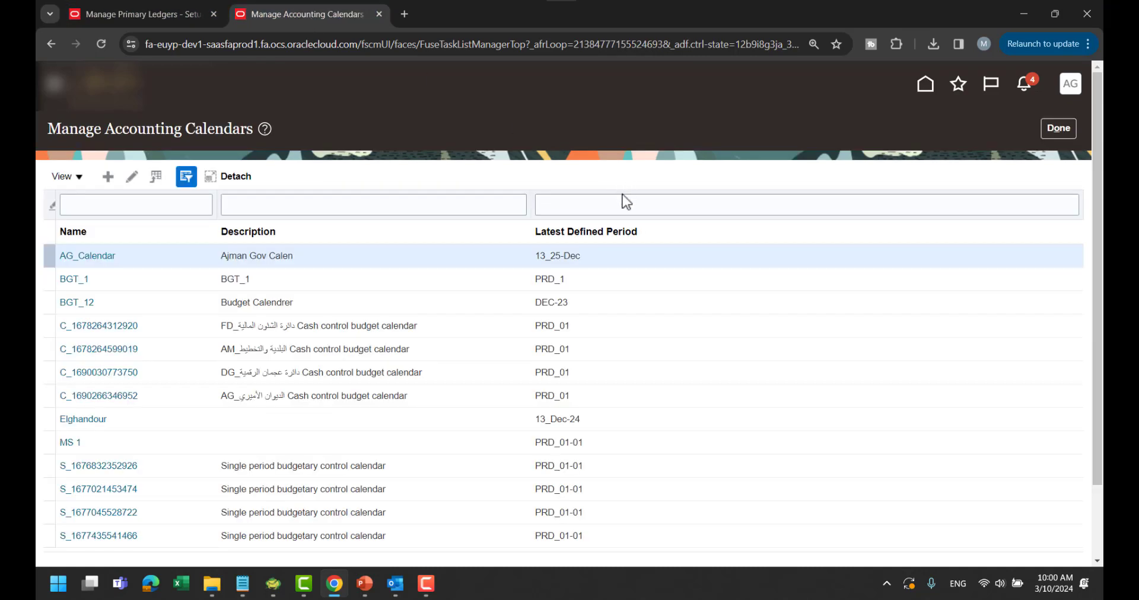
{"action": "left_click", "coordinate": [1059, 135]}
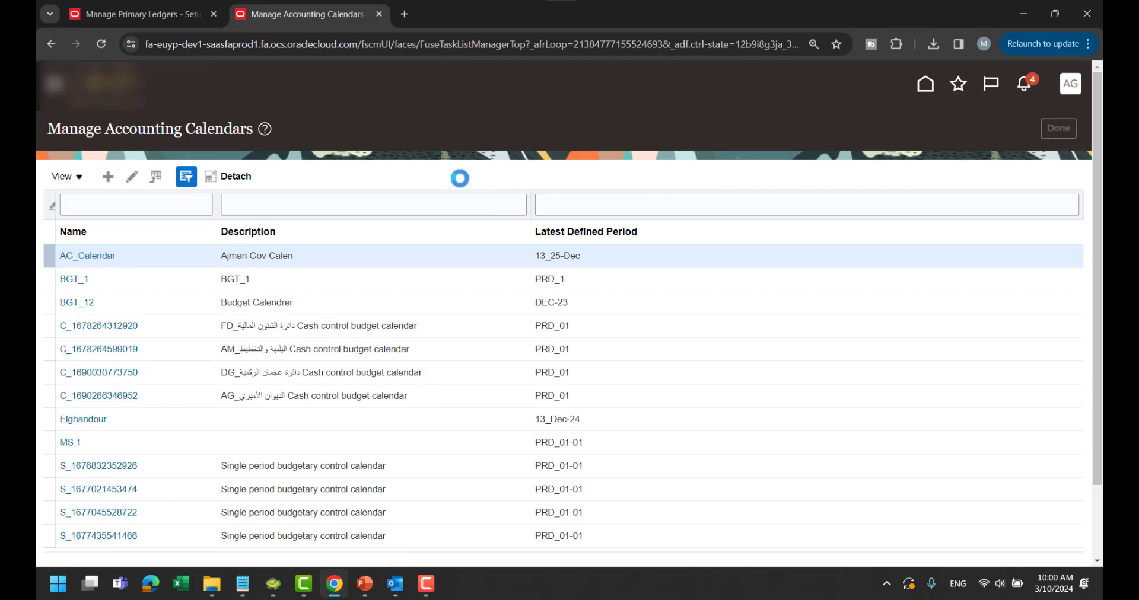
{"action": "left_click", "coordinate": [584, 182]}
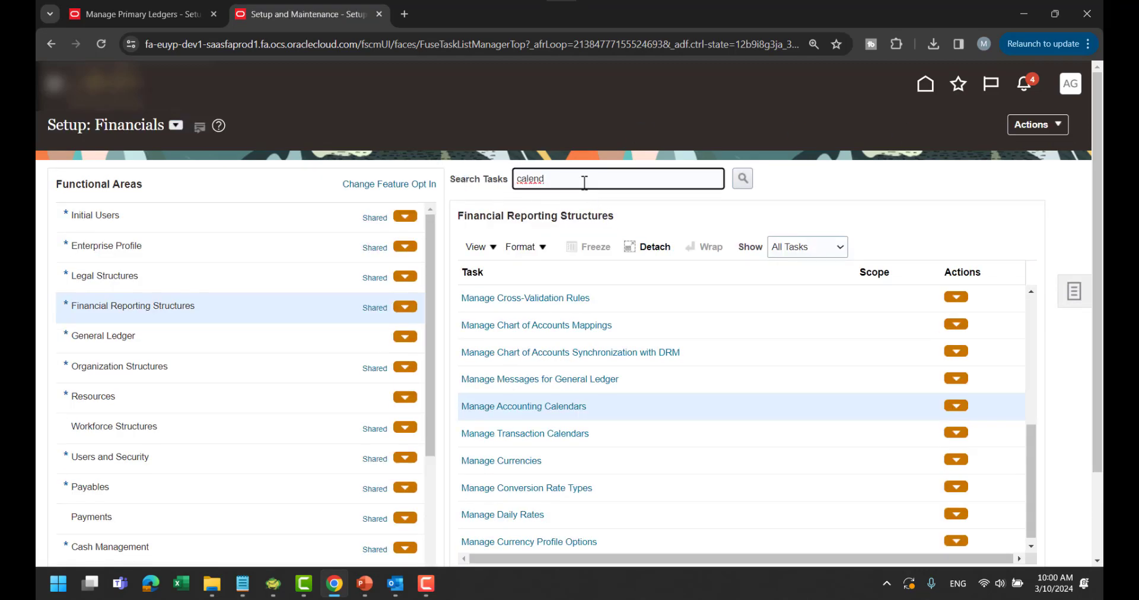
Step: Check the EX ledger form, search the setup tasks for "manage%data%", and close the results without opening a task
{"action": "left_click", "coordinate": [177, 13]}
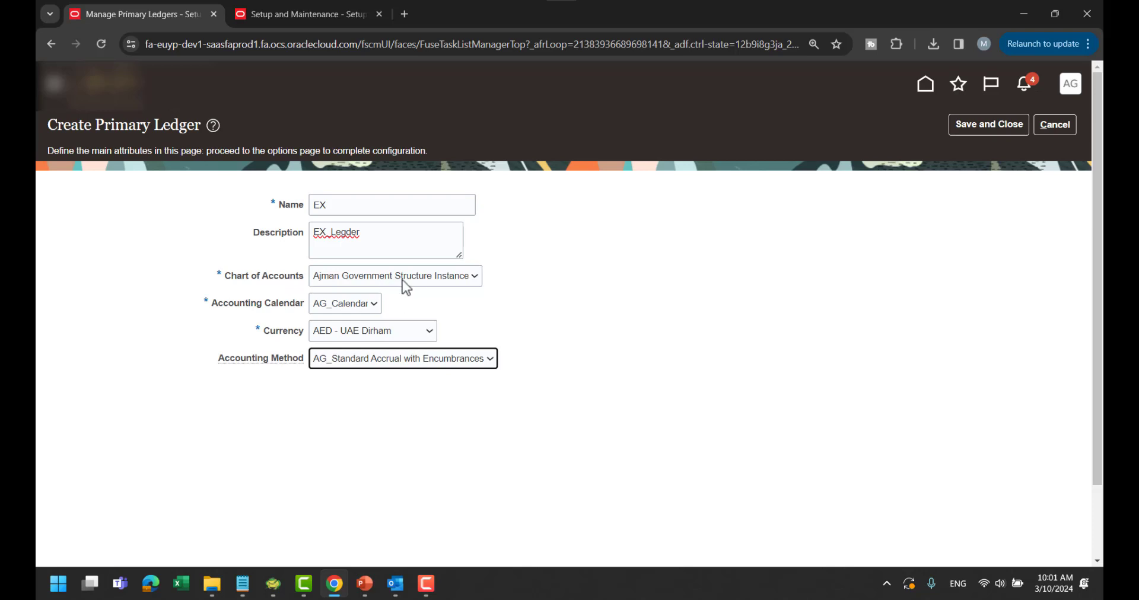
{"action": "left_click", "coordinate": [298, 13]}
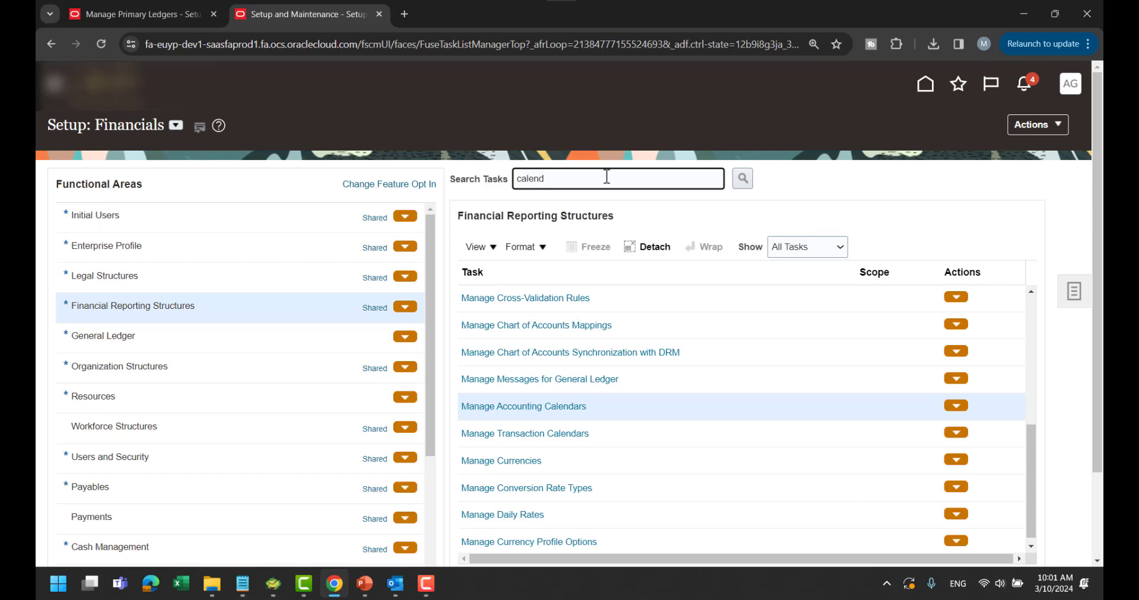
{"action": "key", "text": "BackSpace"}
{"action": "key", "text": "BackSpace"}
{"action": "key", "text": "BackSpace"}
{"action": "key", "text": "BackSpace"}
{"action": "key", "text": "BackSpace"}
{"action": "key", "text": "BackSpace"}
{"action": "left_click", "coordinate": [617, 178]}
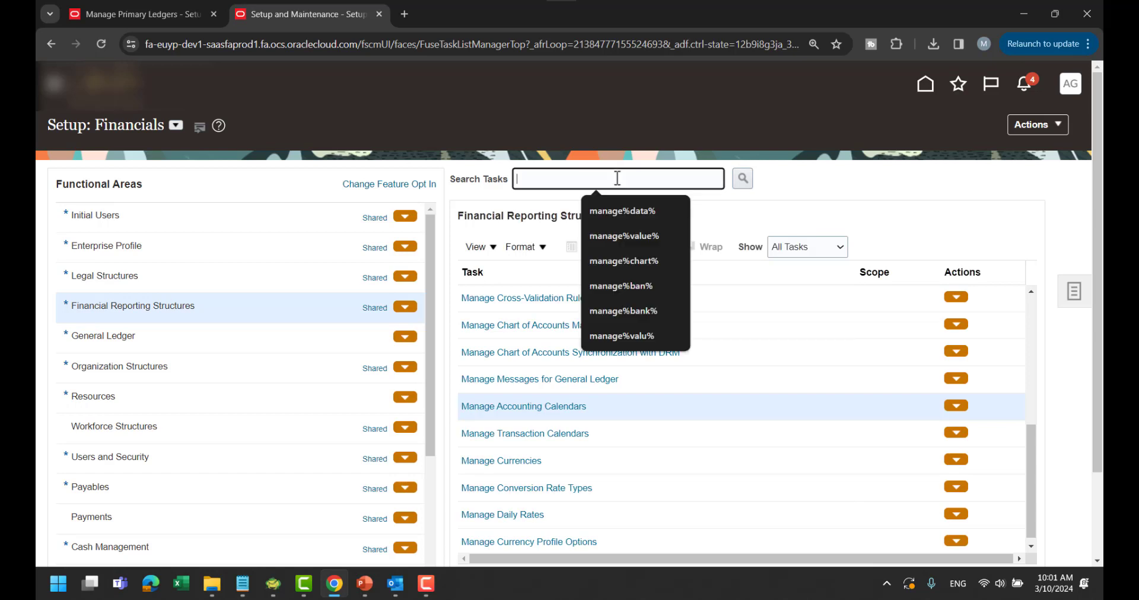
{"action": "left_click", "coordinate": [635, 212]}
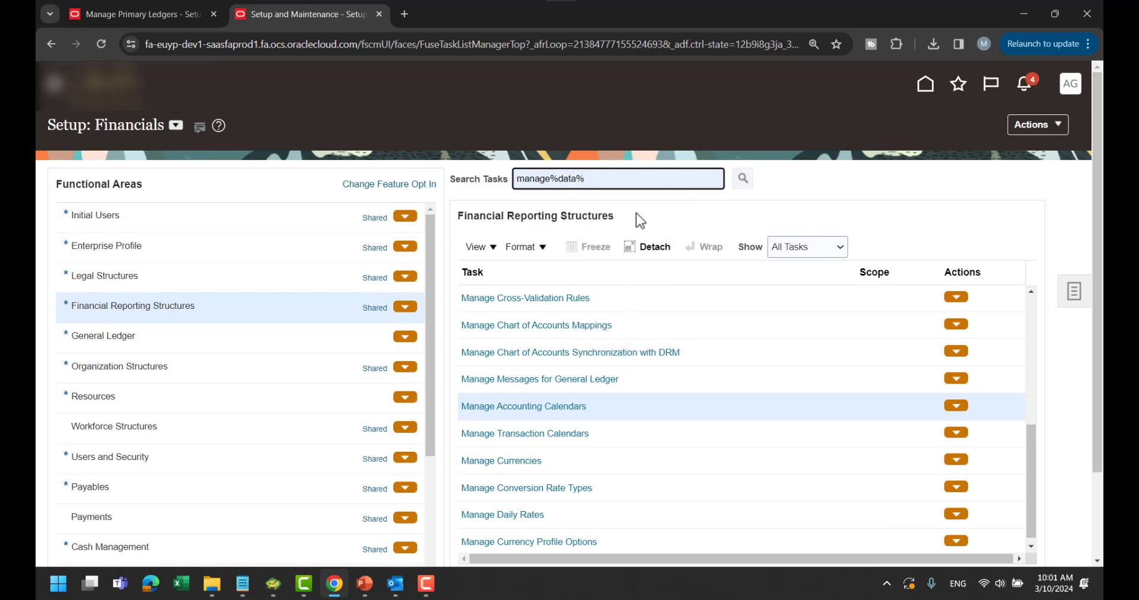
{"action": "key", "text": "Return"}
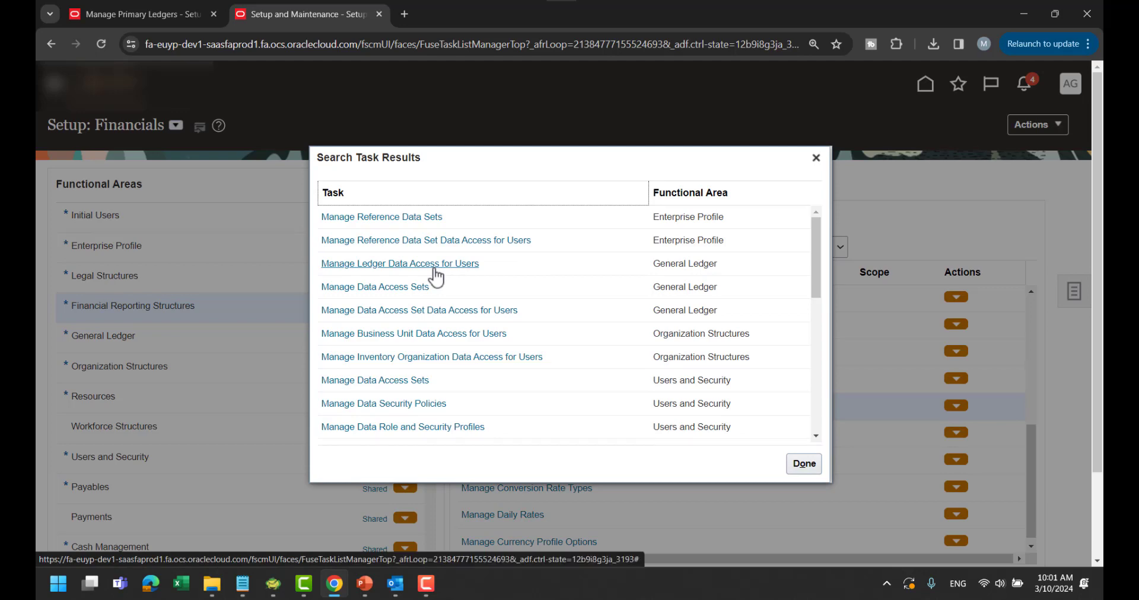
{"action": "left_click", "coordinate": [817, 158]}
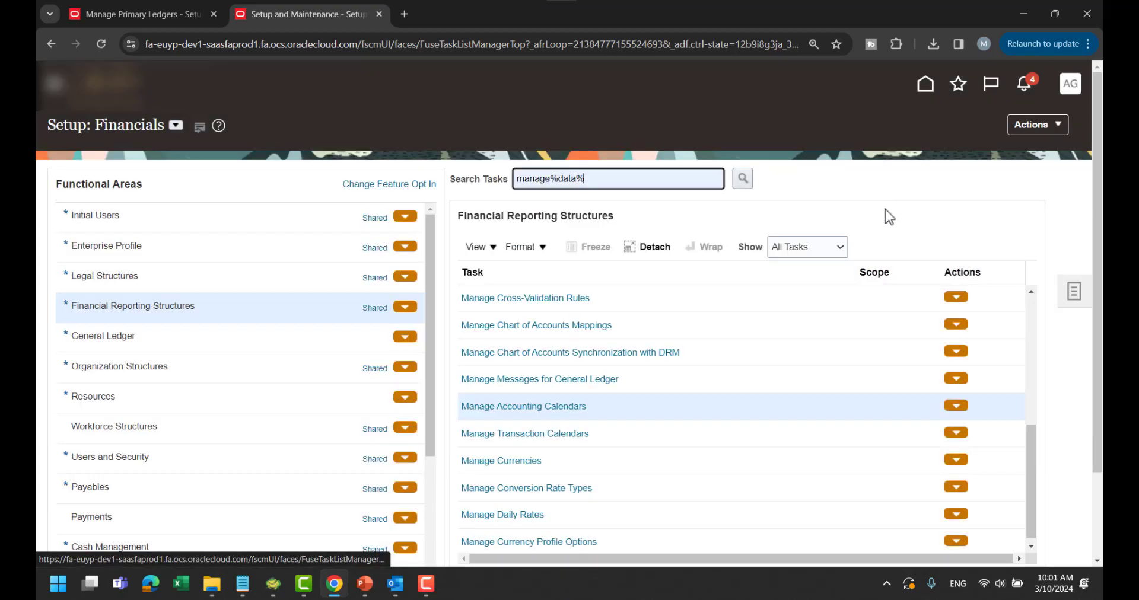
Step: Search the setup tasks for "ledger" and open Manage Primary Ledgers from General Ledger
{"action": "left_click", "coordinate": [503, 178]}
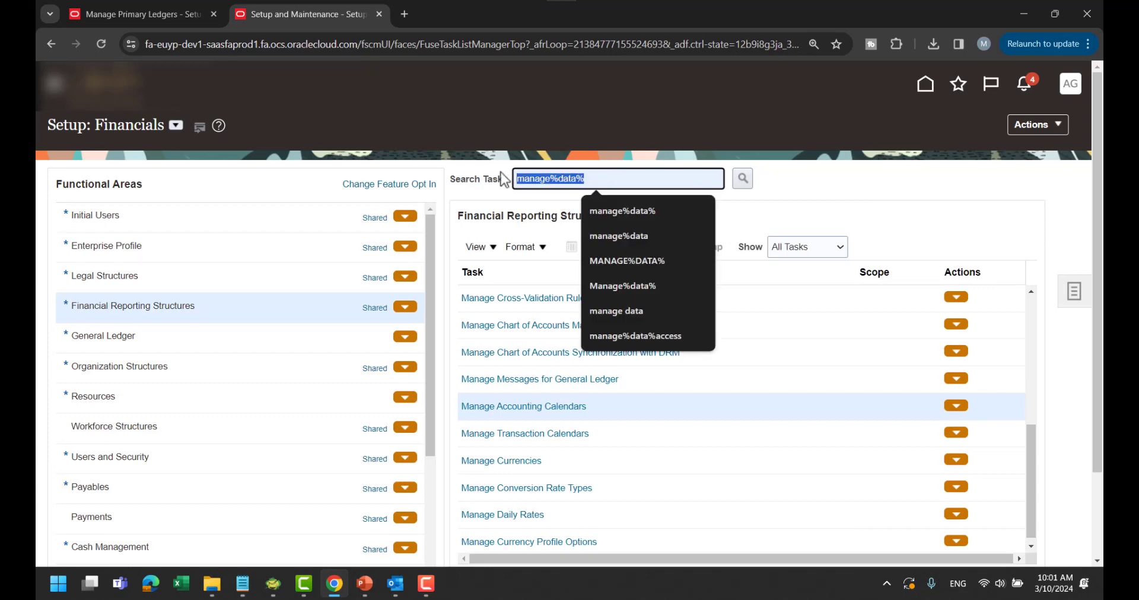
{"action": "type", "text": "ledger"}
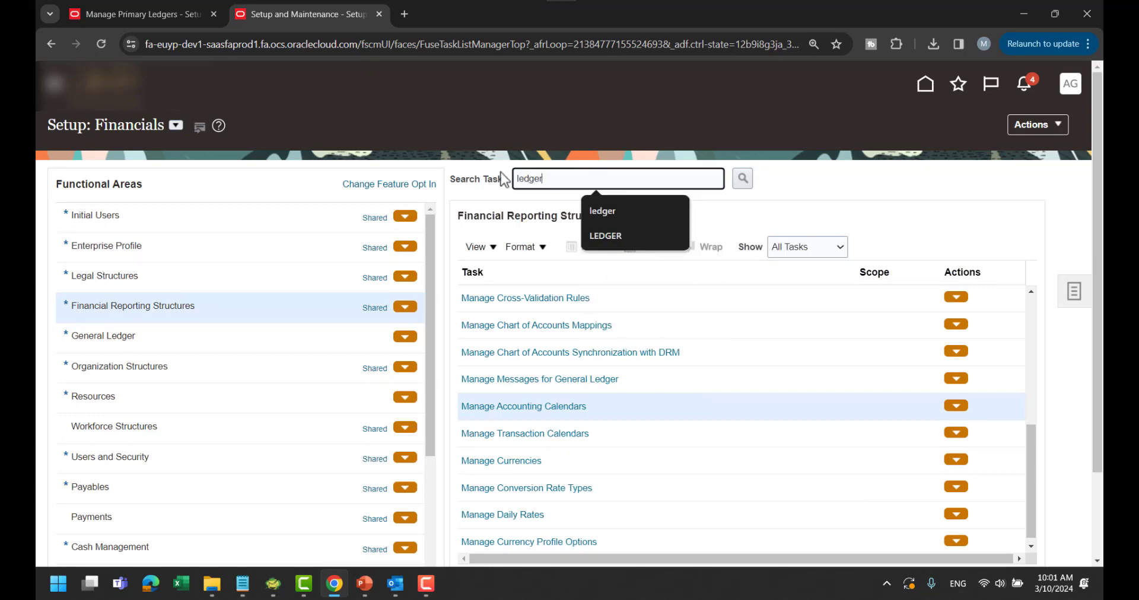
{"action": "key", "text": "Return"}
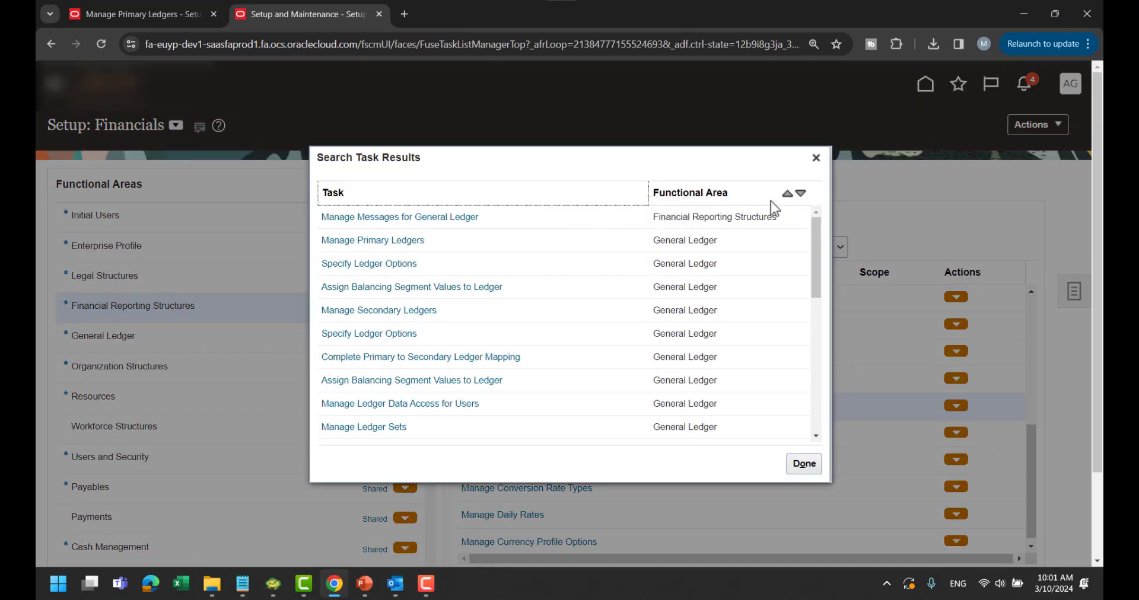
{"action": "left_click", "coordinate": [409, 240]}
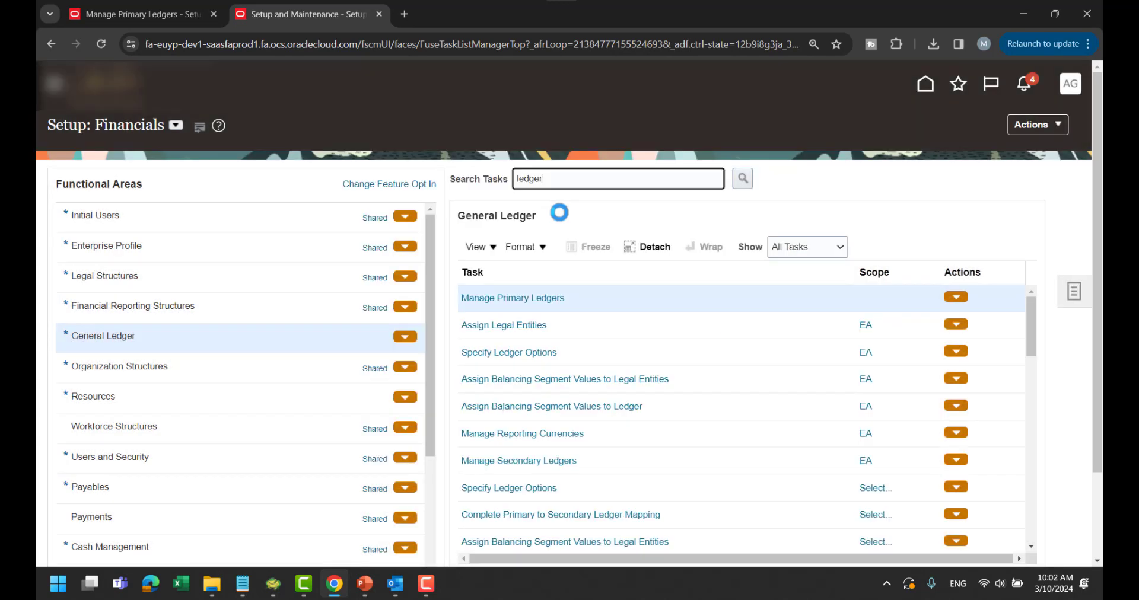
{"action": "left_click", "coordinate": [521, 299]}
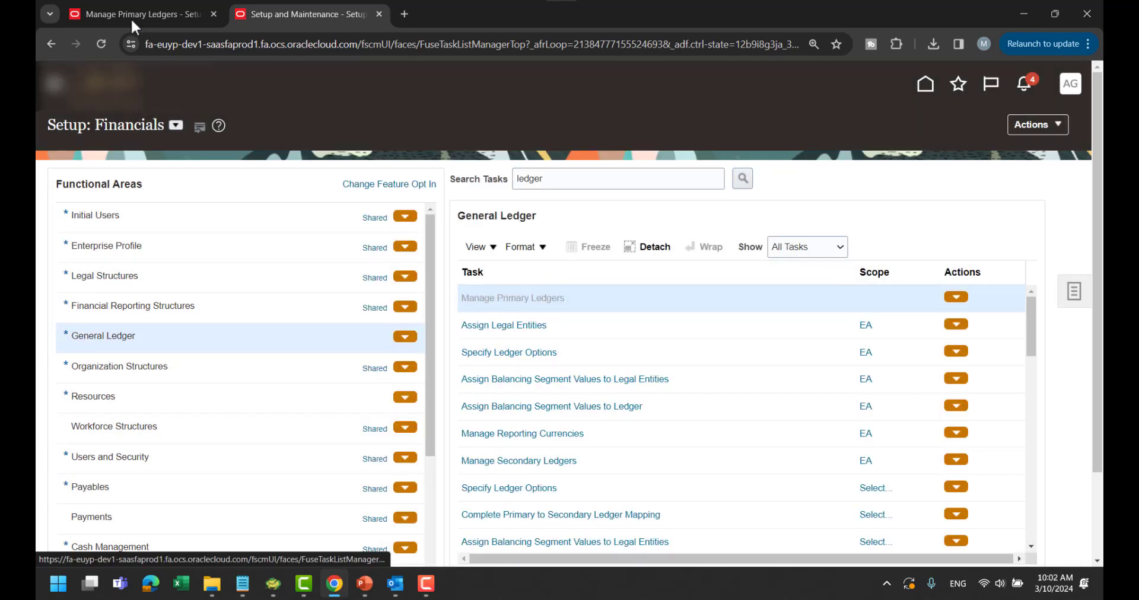
Step: Return to the primary ledger form in the original browser tab, and save and close the EX ledger
{"action": "left_click", "coordinate": [134, 13]}
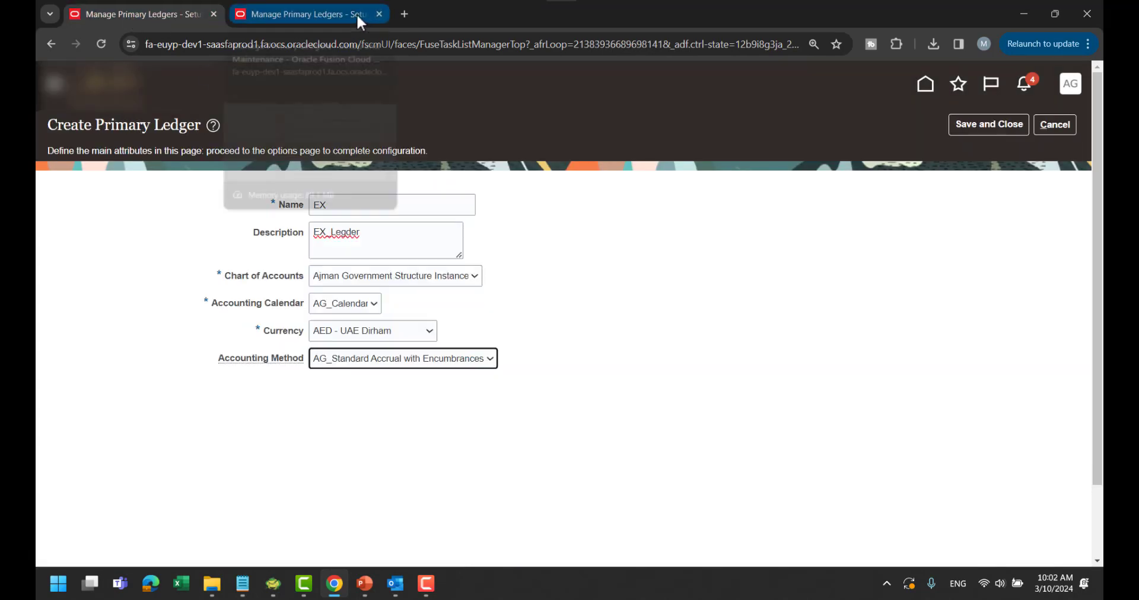
{"action": "left_click", "coordinate": [338, 13]}
{"action": "left_click", "coordinate": [127, 14]}
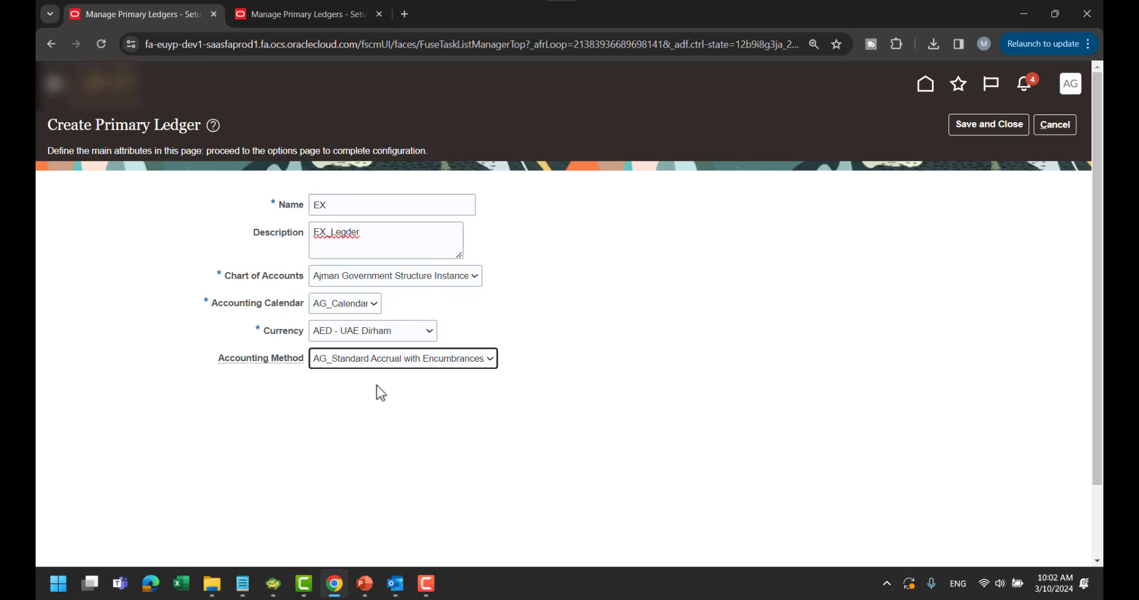
{"action": "left_click", "coordinate": [1008, 124]}
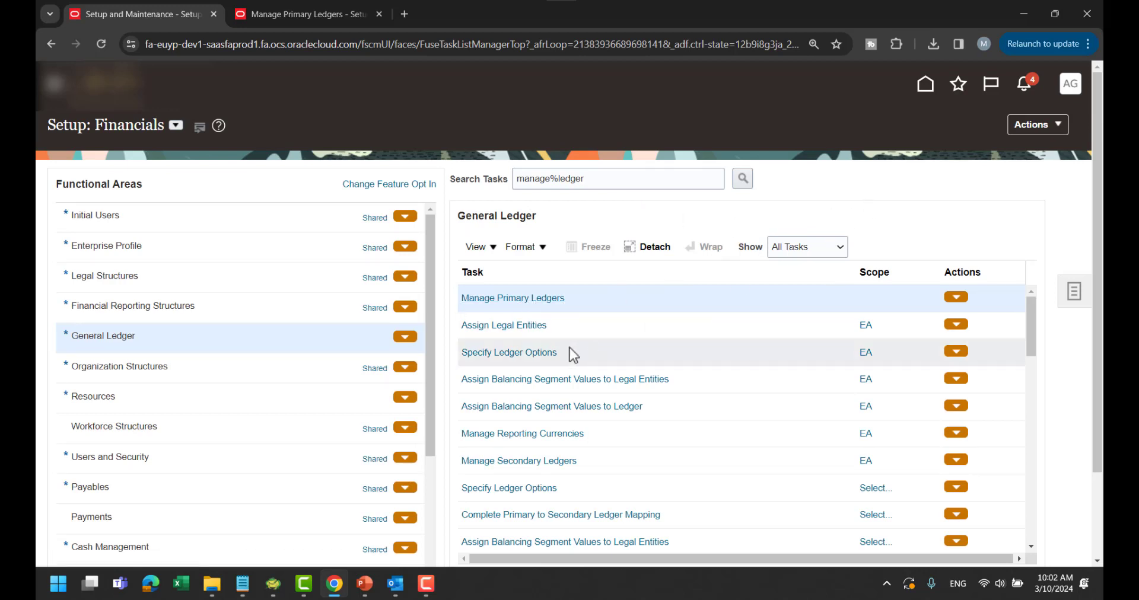
Step: Leave EA's ledger options unsaved, add primary ledger EX as the Specify Ledger Options scope, and open its options
{"action": "left_click", "coordinate": [537, 353]}
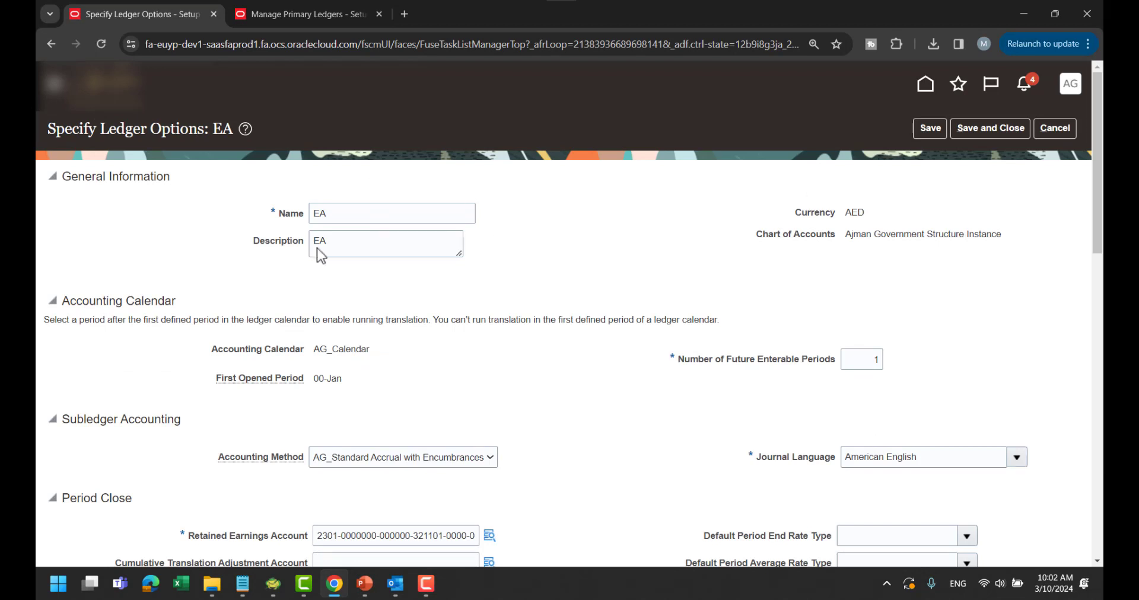
{"action": "left_click", "coordinate": [1054, 128]}
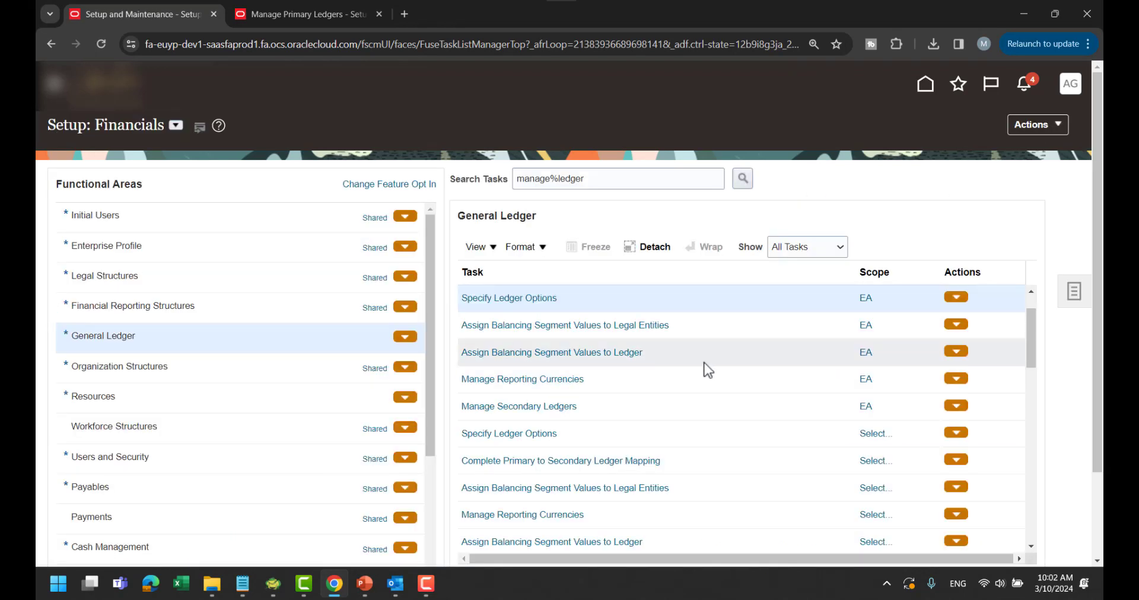
{"action": "left_click", "coordinate": [864, 299]}
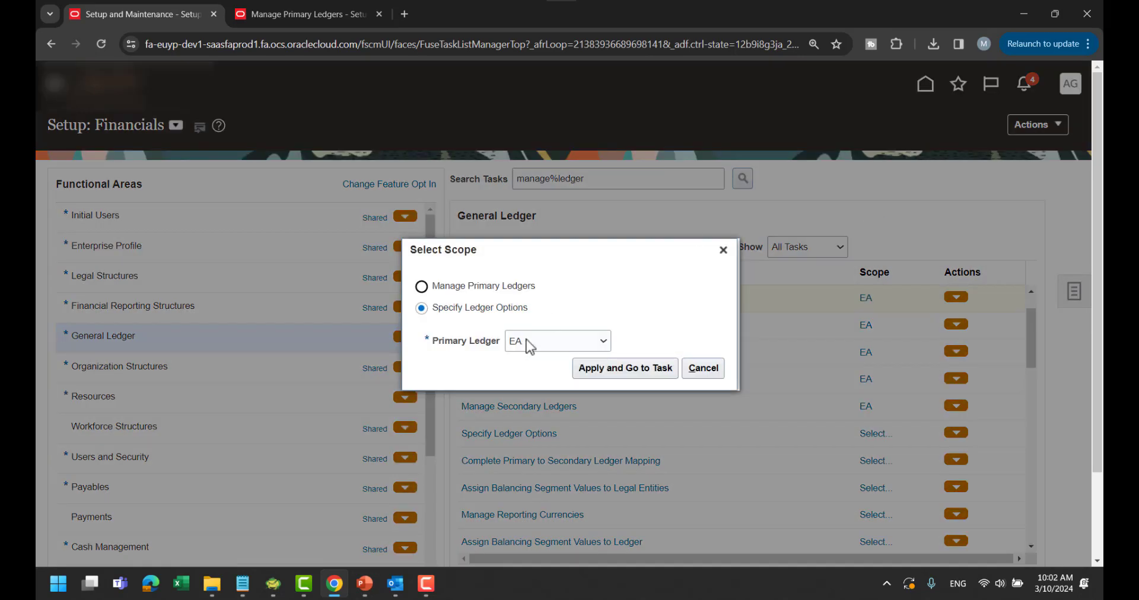
{"action": "left_click", "coordinate": [529, 342]}
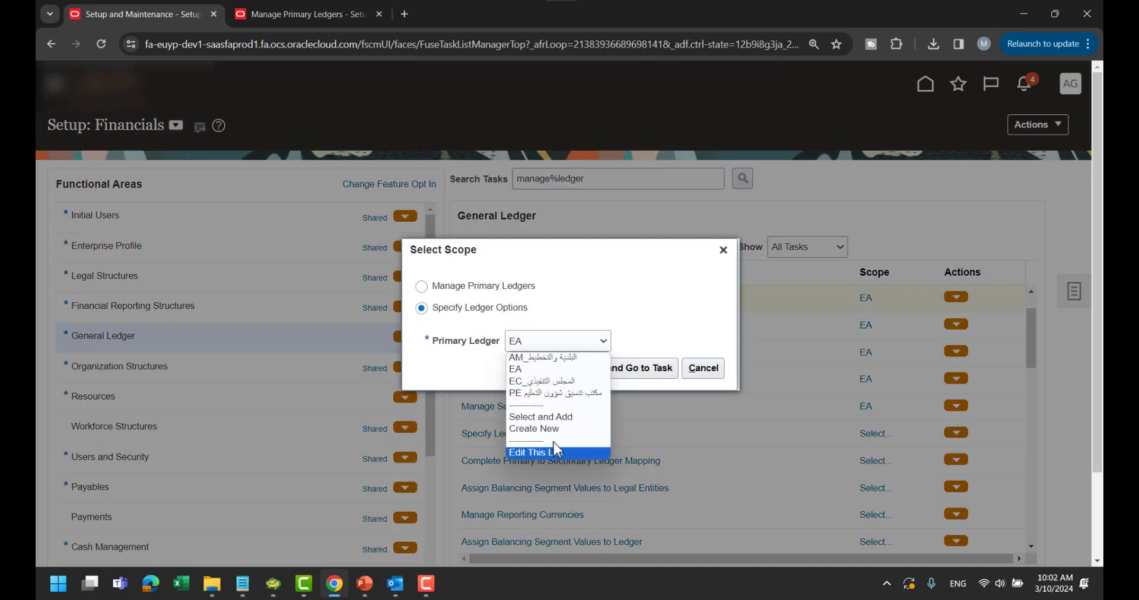
{"action": "left_click", "coordinate": [551, 418]}
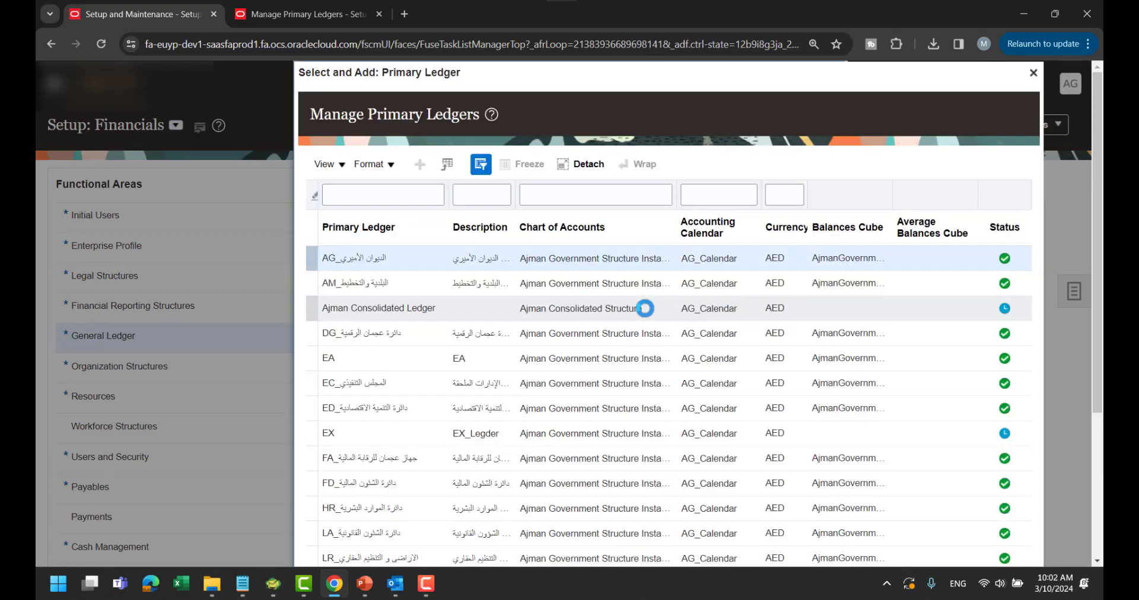
{"action": "left_click", "coordinate": [409, 434]}
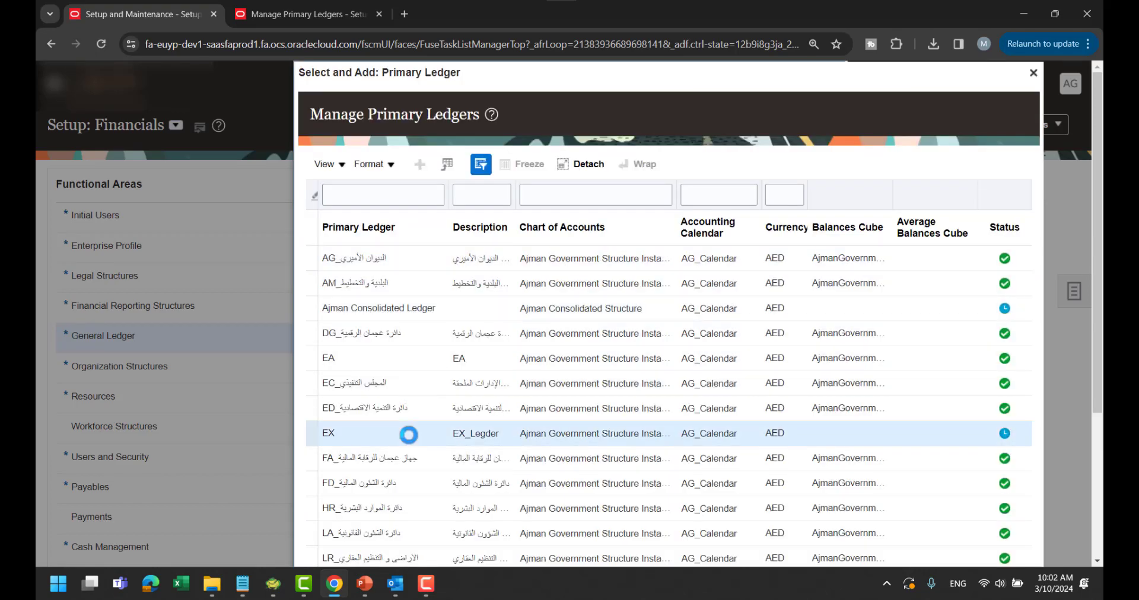
{"action": "scroll", "coordinate": [1073, 261], "scroll_direction": "down", "scroll_amount": 2}
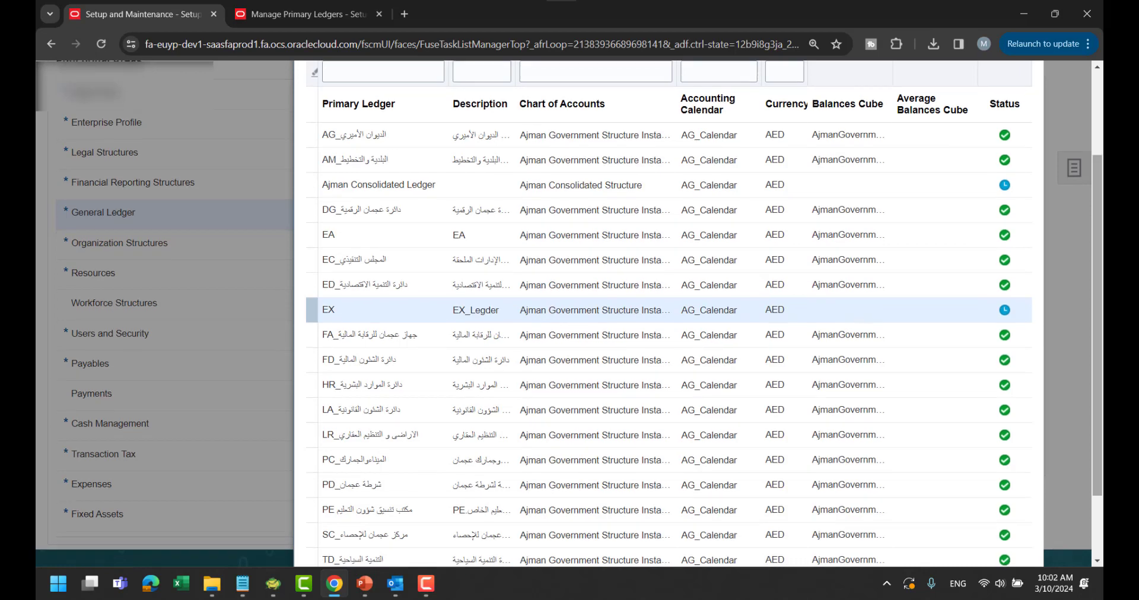
{"action": "scroll", "coordinate": [1034, 338], "scroll_direction": "down", "scroll_amount": 2}
{"action": "left_click", "coordinate": [334, 527]}
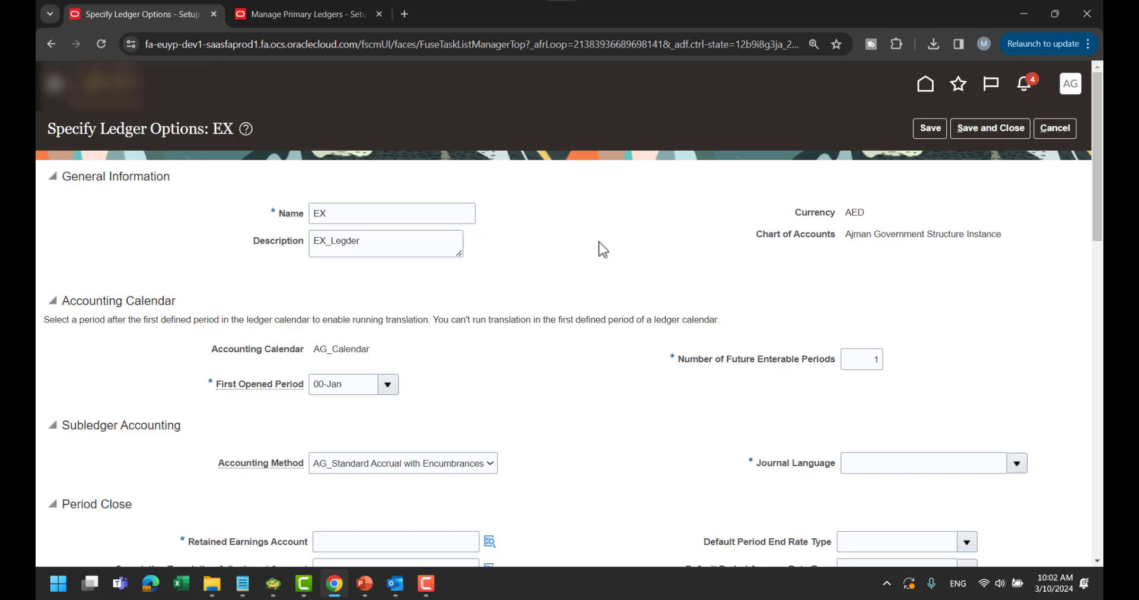
Step: Review EX's general information, accounting calendar, subledger accounting and period close options
{"action": "scroll", "coordinate": [602, 244], "scroll_direction": "down", "scroll_amount": 1}
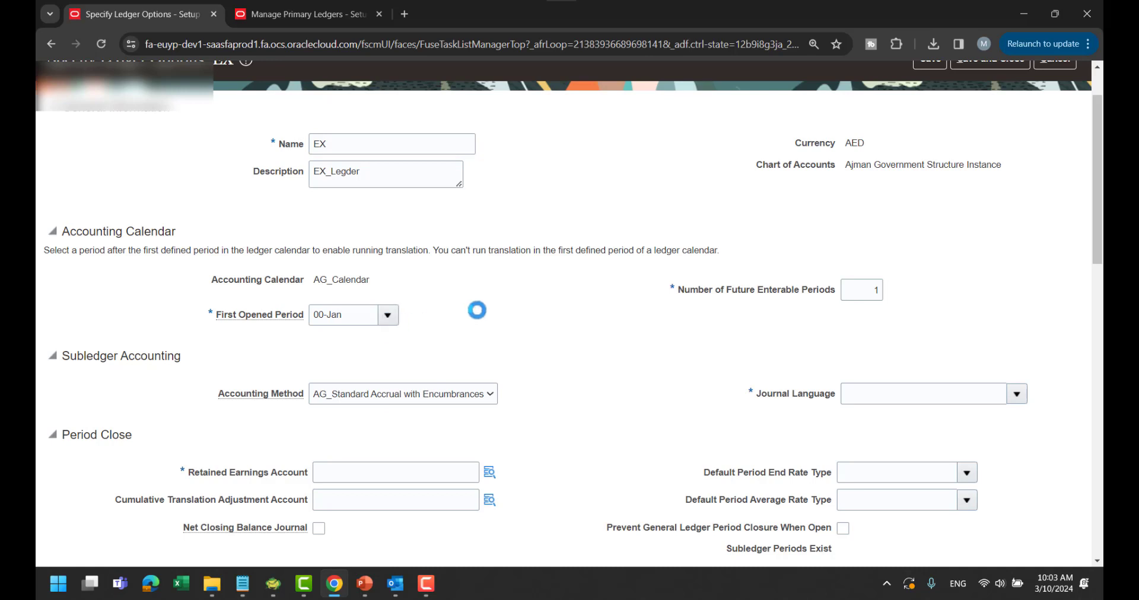
{"action": "left_click", "coordinate": [583, 251]}
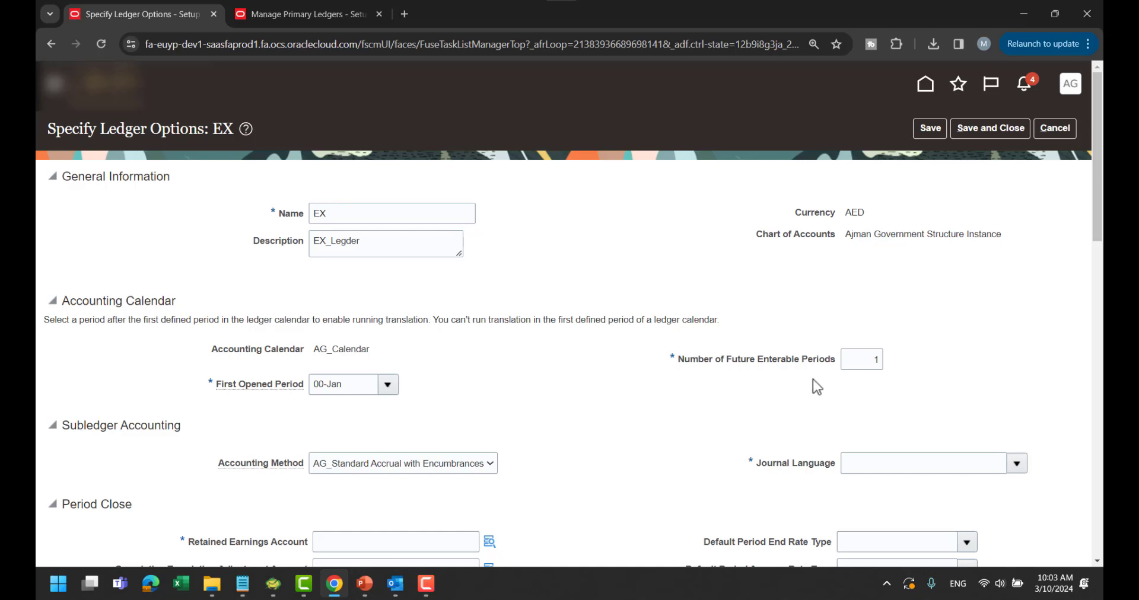
{"action": "scroll", "coordinate": [728, 346], "scroll_direction": "down", "scroll_amount": 1}
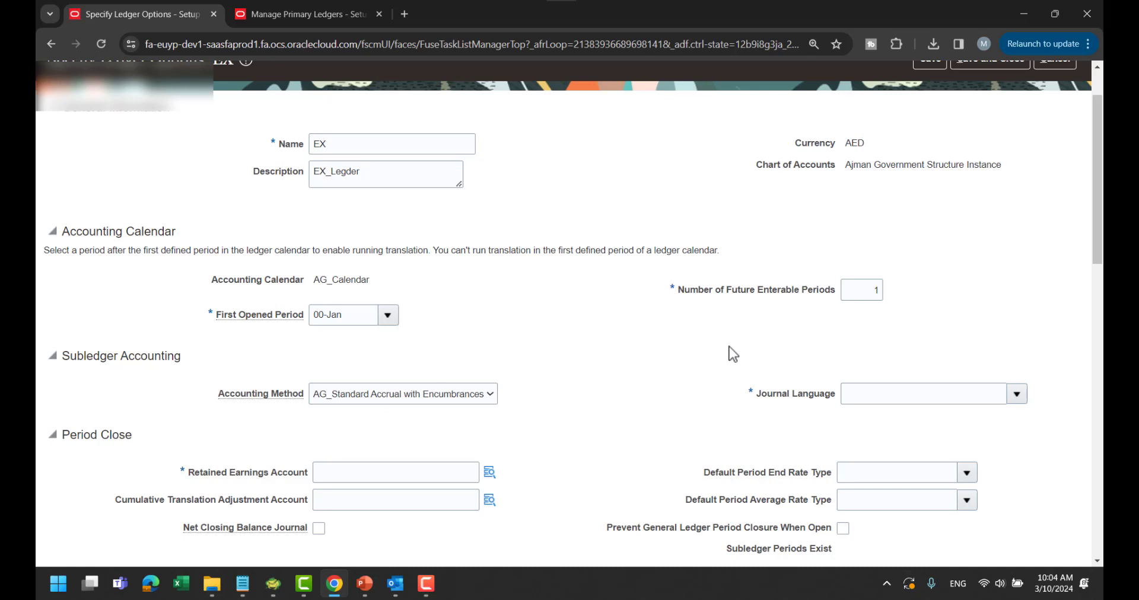
{"action": "scroll", "coordinate": [601, 338], "scroll_direction": "down", "scroll_amount": 1}
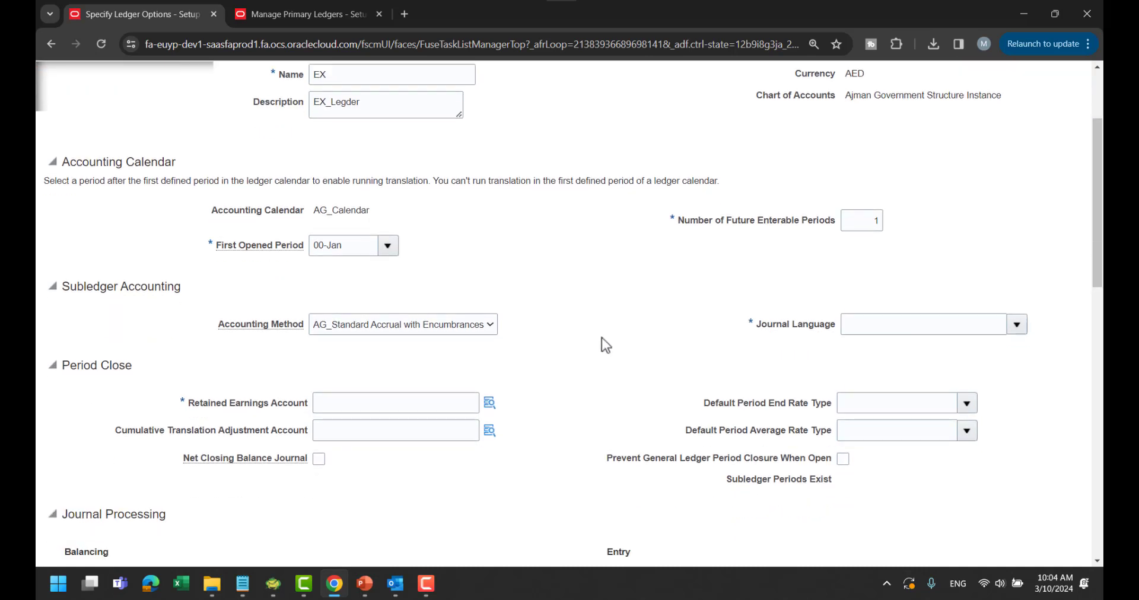
{"action": "left_click", "coordinate": [464, 333]}
{"action": "left_click", "coordinate": [599, 323]}
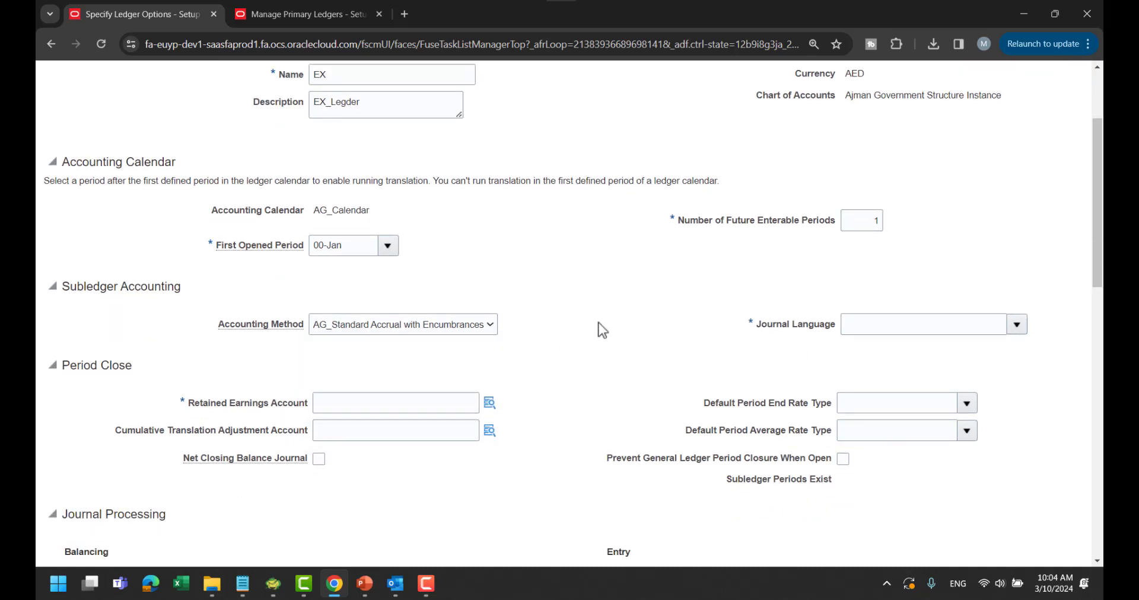
Step: Set the Journal Language in EX's subledger accounting options to American English
{"action": "left_click", "coordinate": [1023, 332]}
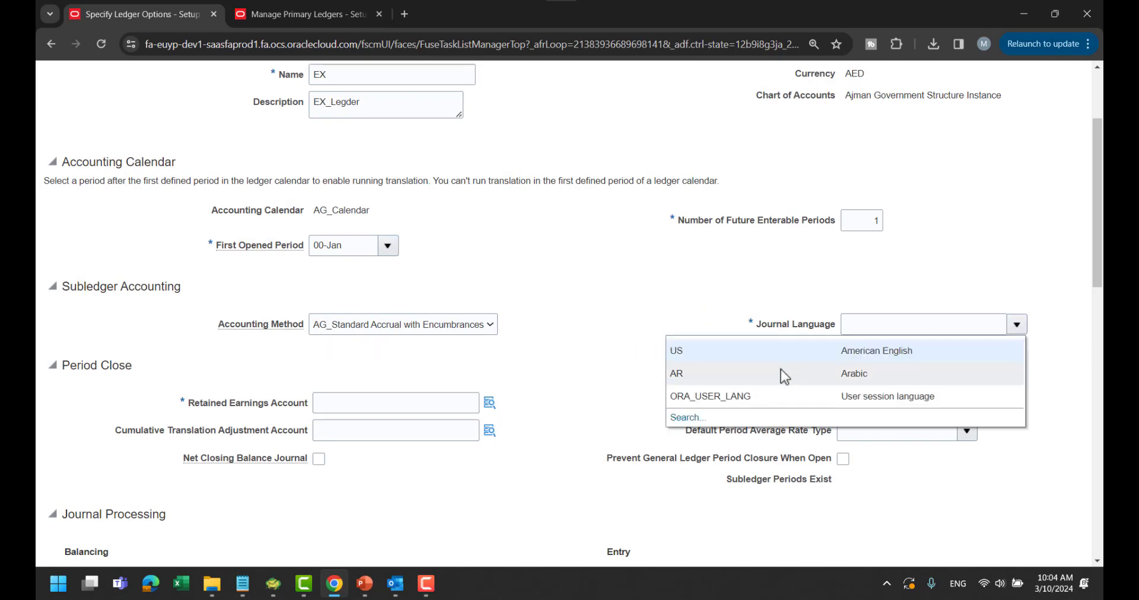
{"action": "left_click", "coordinate": [725, 350]}
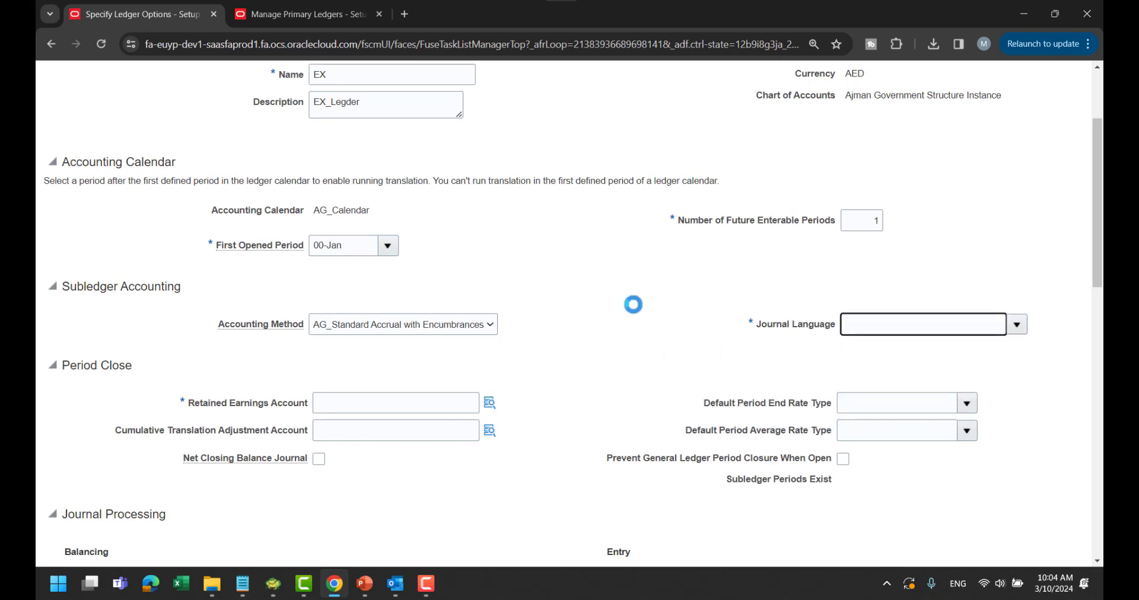
{"action": "scroll", "coordinate": [579, 294], "scroll_direction": "down", "scroll_amount": 1}
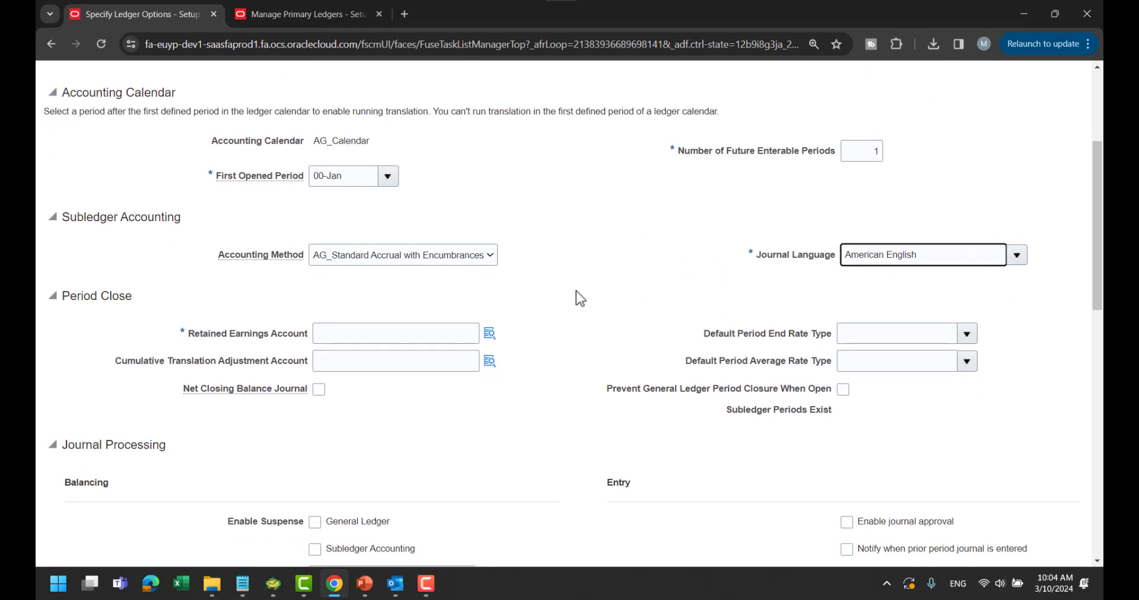
Step: Open the Retained Earnings Account segments, search the Circle values for 24, and select 2401 (EX Minor)
{"action": "left_click", "coordinate": [490, 335]}
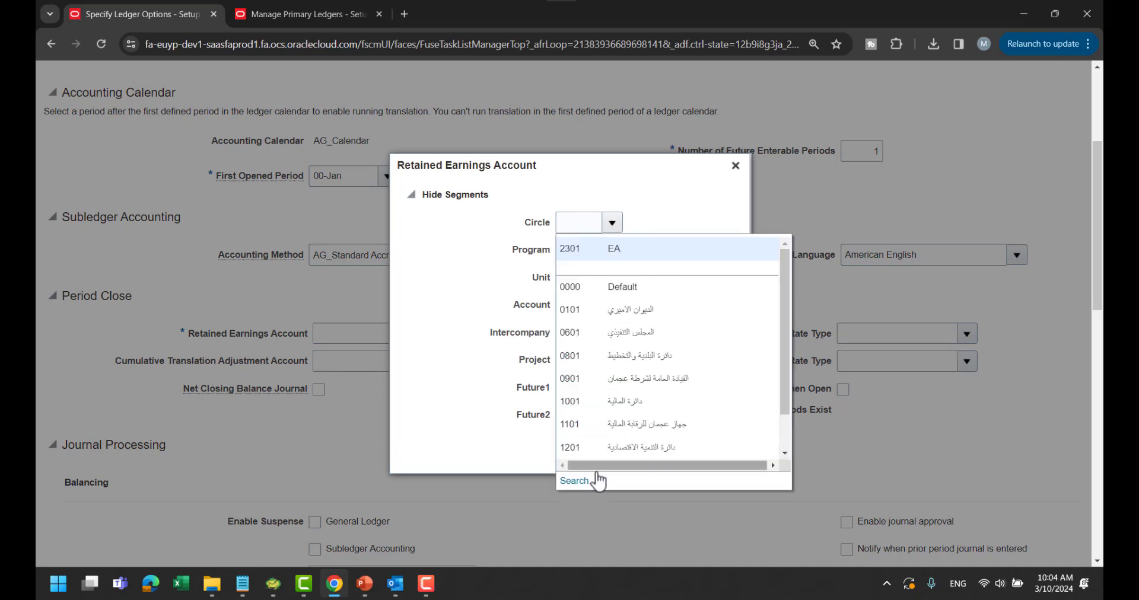
{"action": "left_click", "coordinate": [579, 481]}
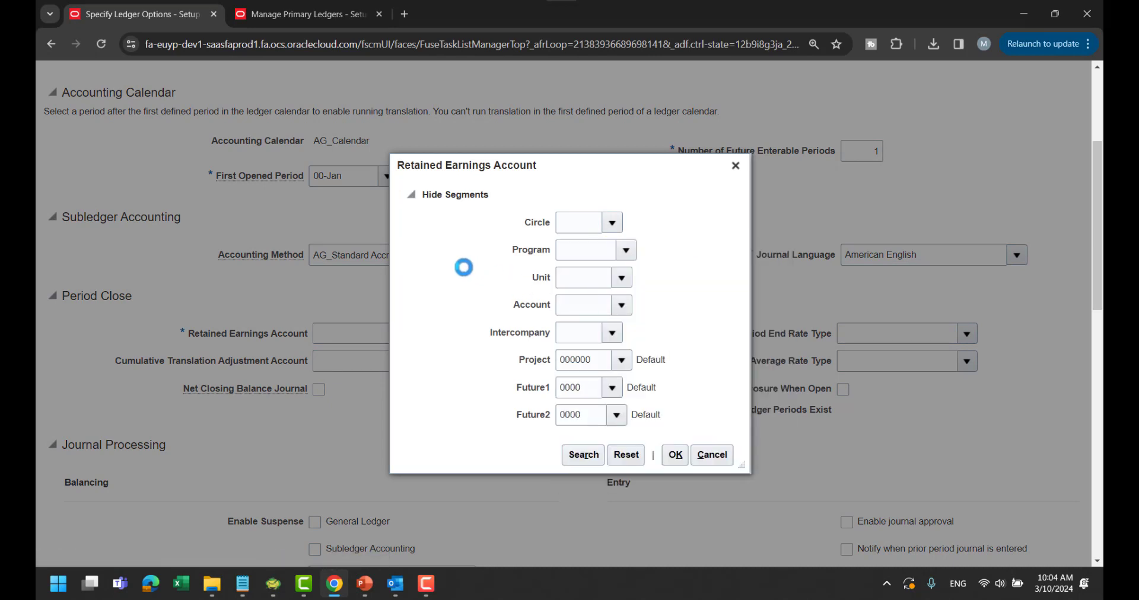
{"action": "left_click", "coordinate": [551, 285]}
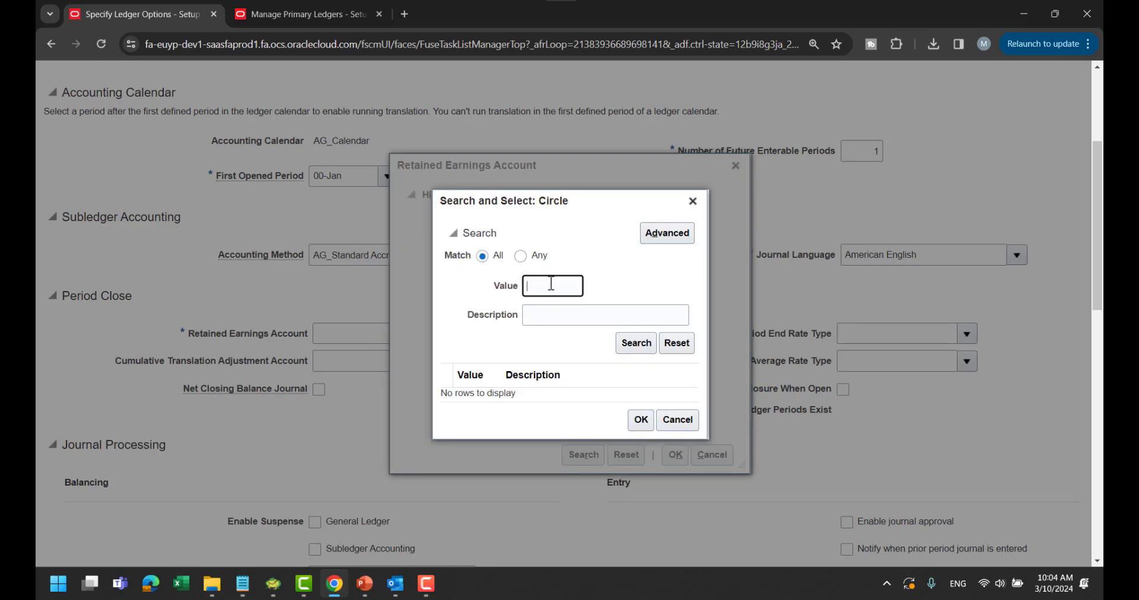
{"action": "type", "text": "24"}
{"action": "key", "text": "Return"}
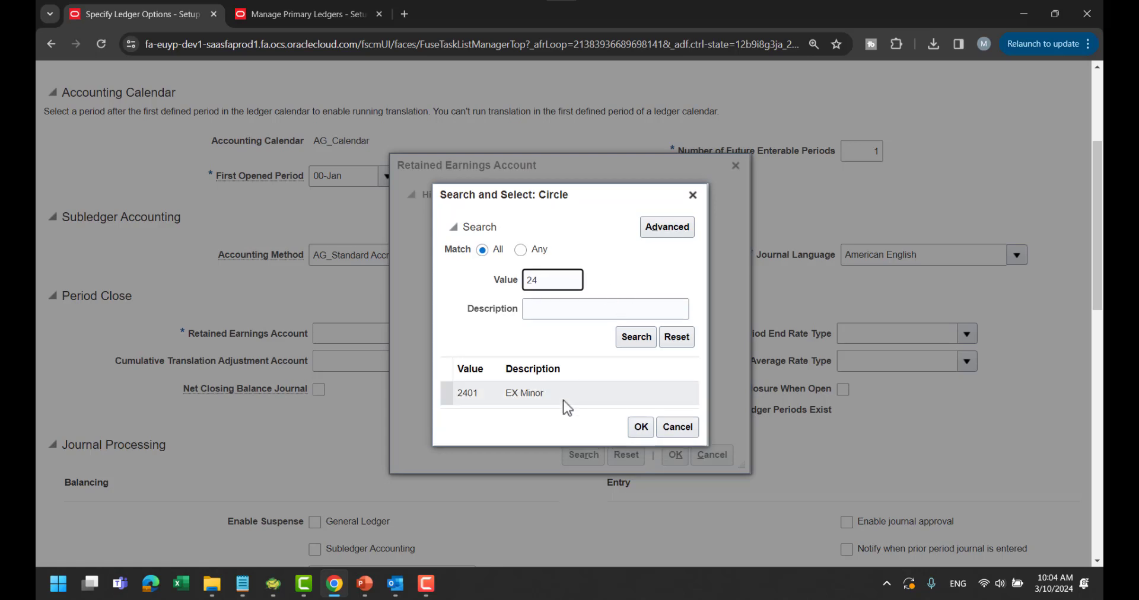
{"action": "left_click", "coordinate": [565, 397]}
{"action": "left_click", "coordinate": [640, 427]}
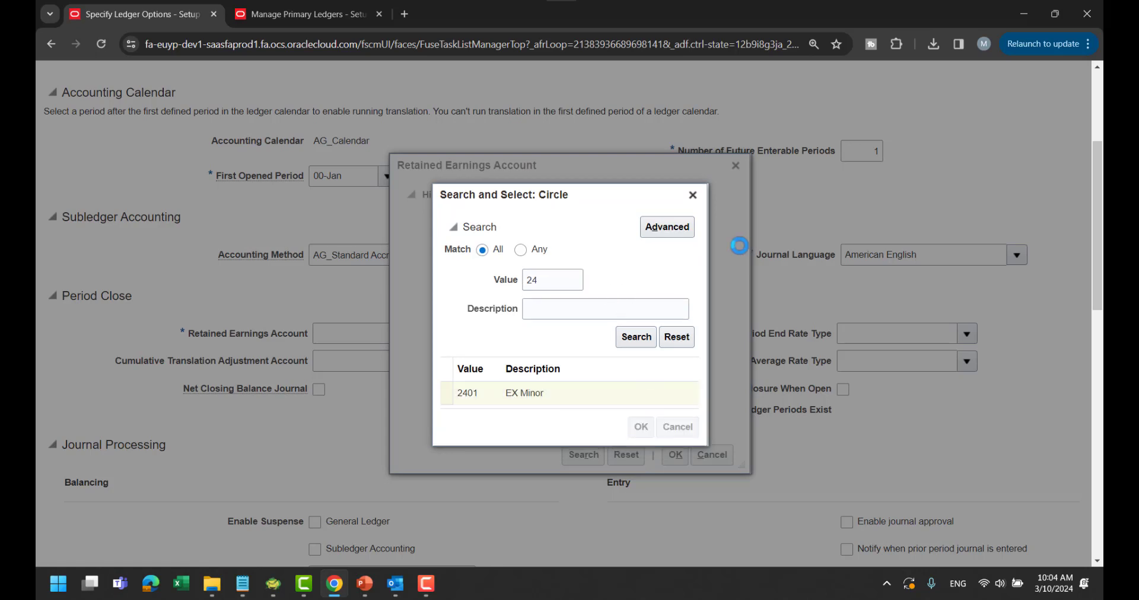
Step: Set the retained earnings account's Program segment to 0000000 and its Unit segment to 000000, both Default
{"action": "left_click", "coordinate": [629, 253]}
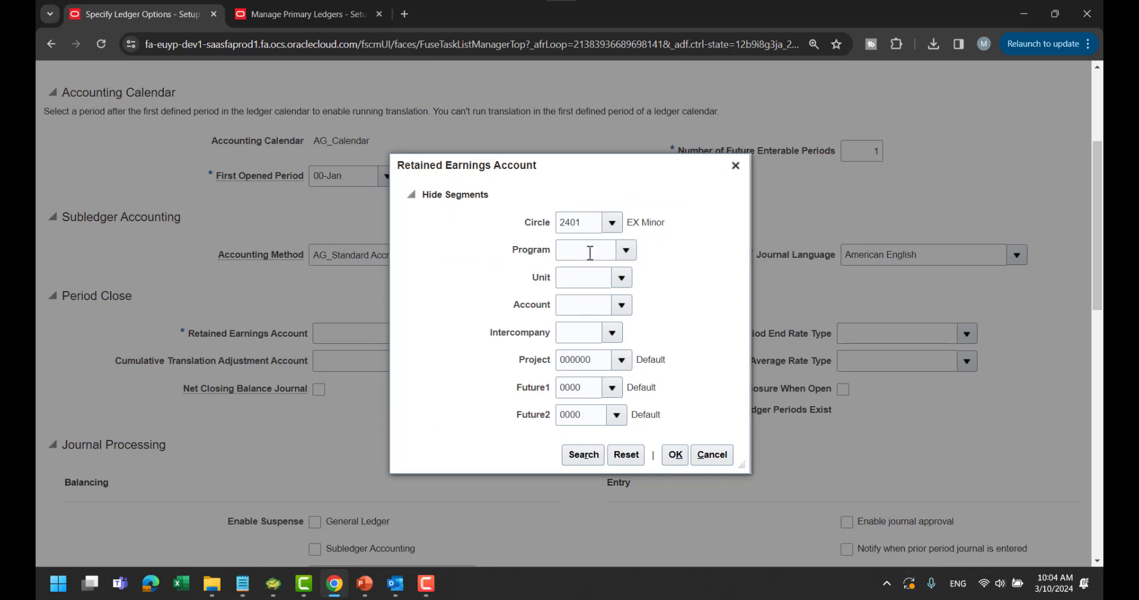
{"action": "left_click", "coordinate": [659, 279]}
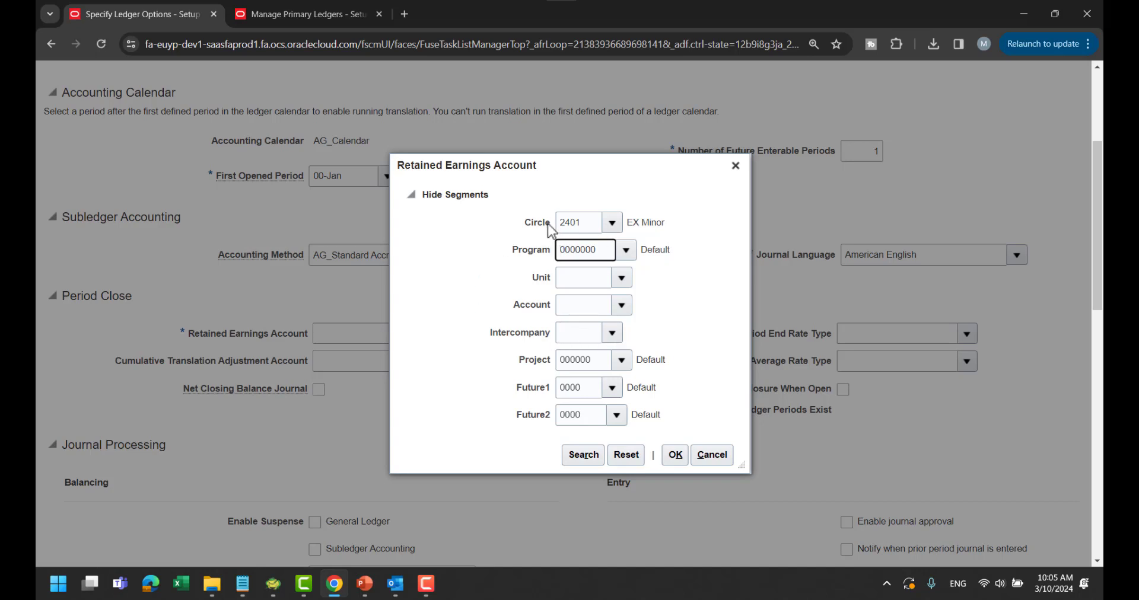
{"action": "left_click", "coordinate": [624, 280]}
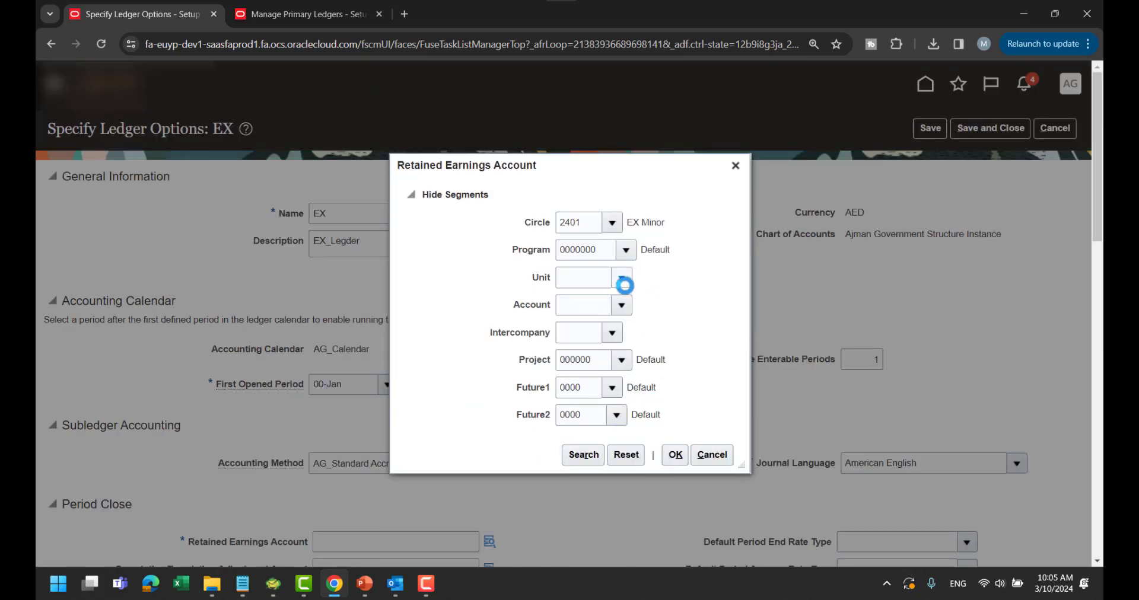
{"action": "left_click", "coordinate": [622, 285]}
{"action": "left_click", "coordinate": [637, 306]}
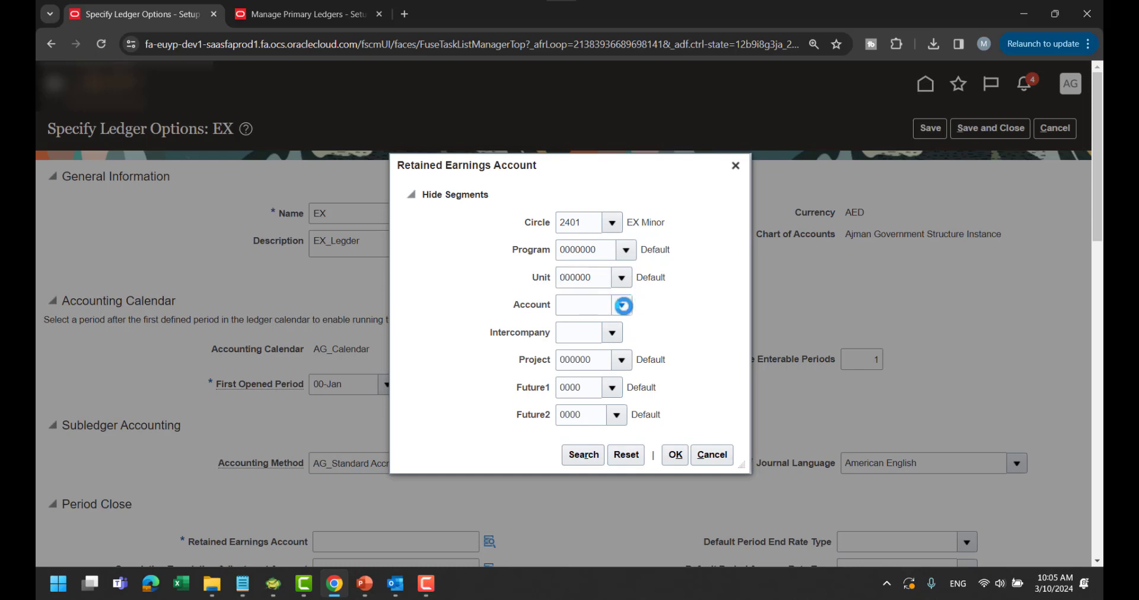
Step: Search the retained earnings Account segment values for 32 and select account 321101
{"action": "left_click", "coordinate": [622, 306]}
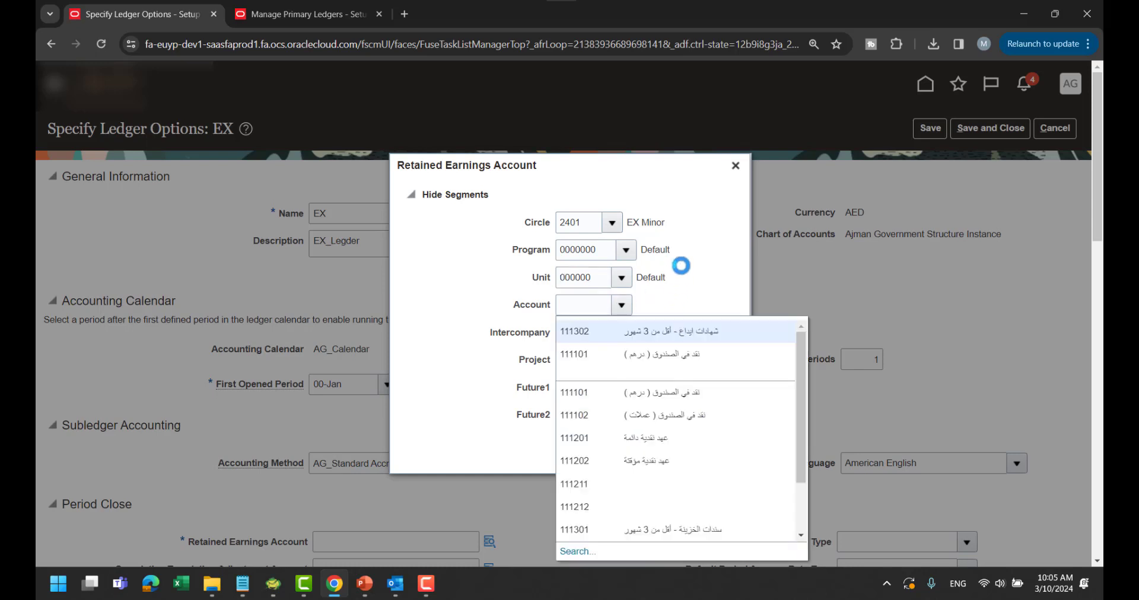
{"action": "left_click", "coordinate": [578, 551]}
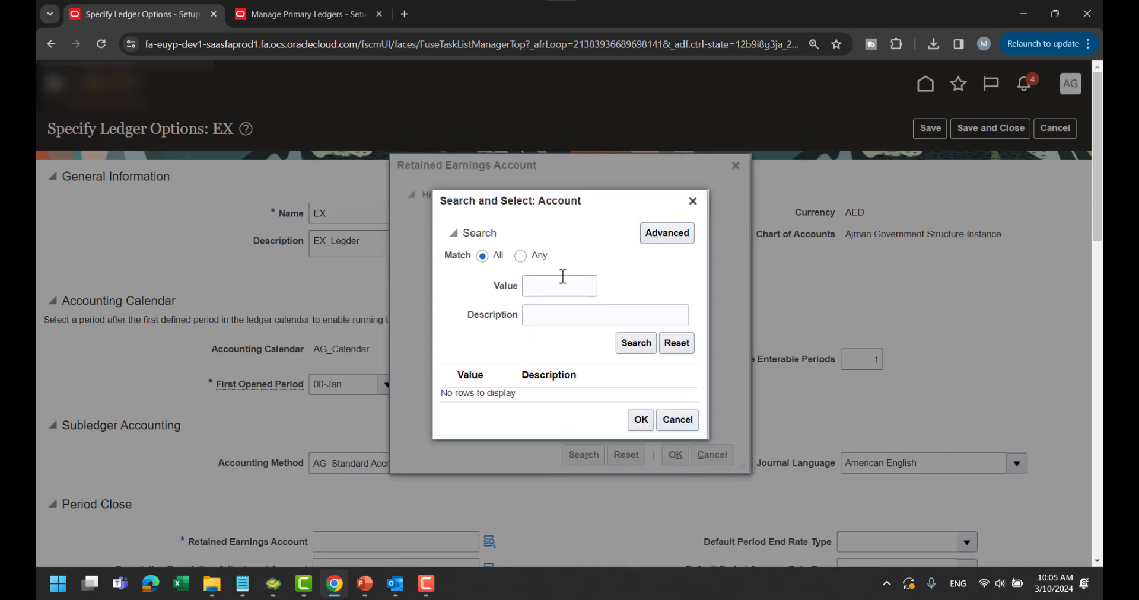
{"action": "left_click", "coordinate": [563, 278]}
{"action": "type", "text": "32"}
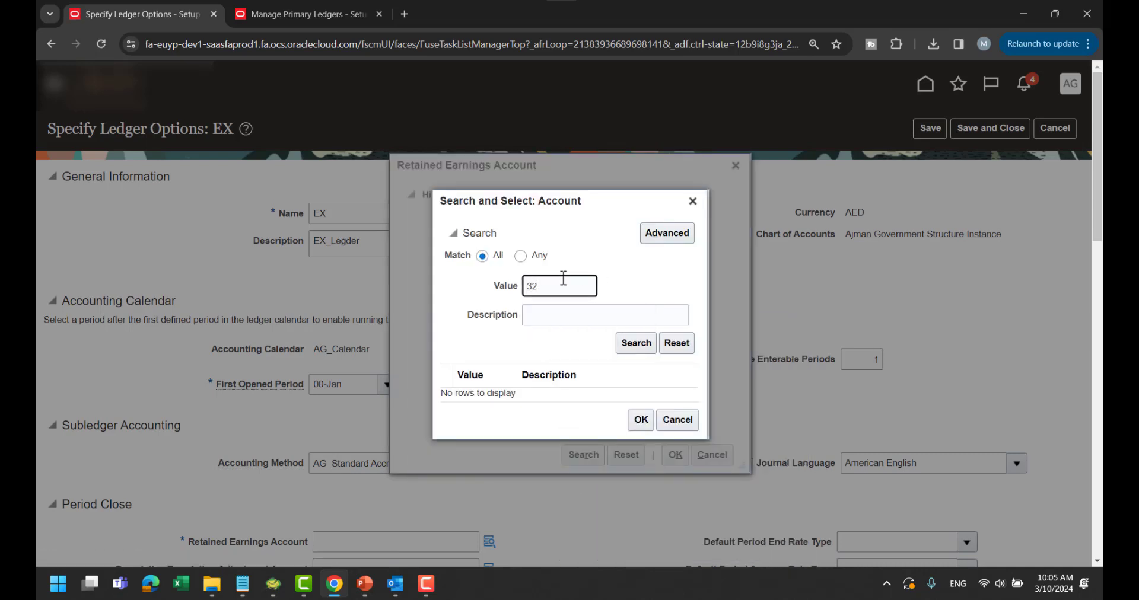
{"action": "key", "text": "Return"}
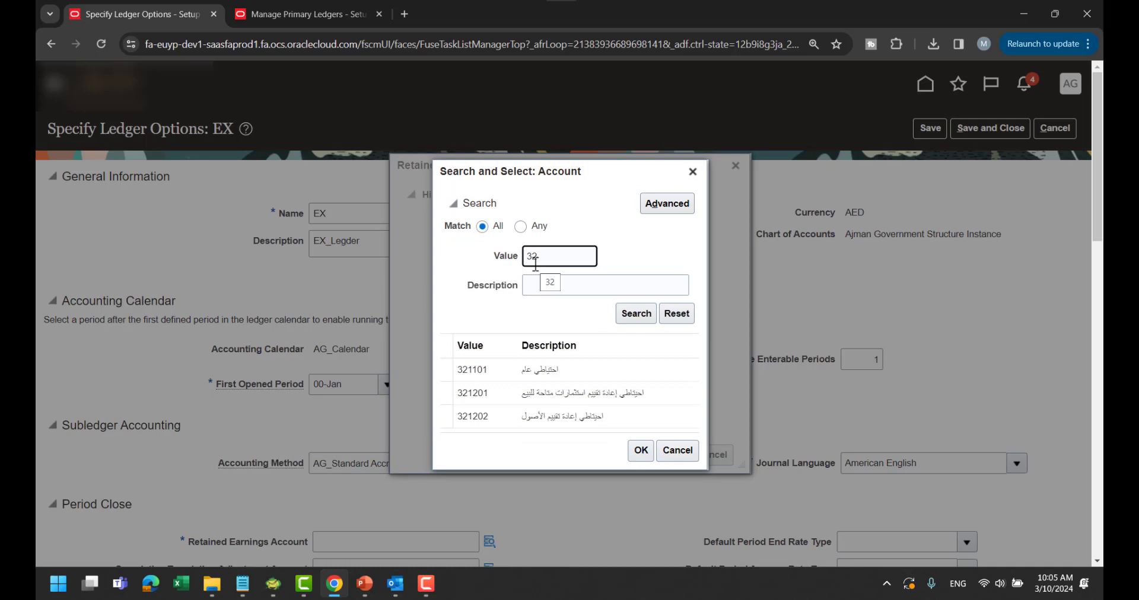
{"action": "left_click", "coordinate": [581, 372]}
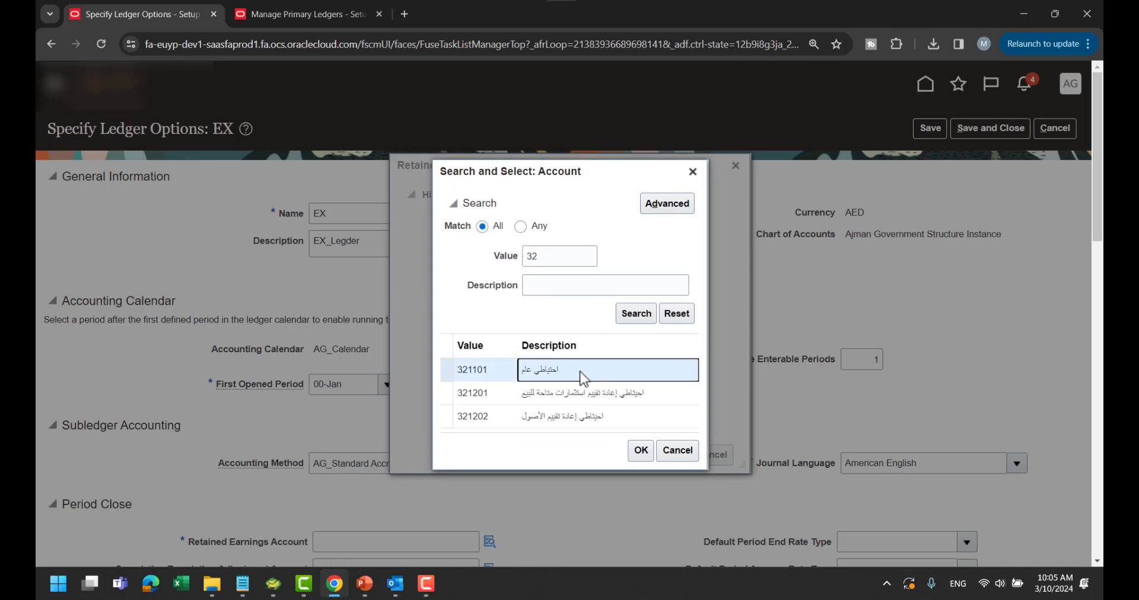
{"action": "left_click", "coordinate": [641, 451]}
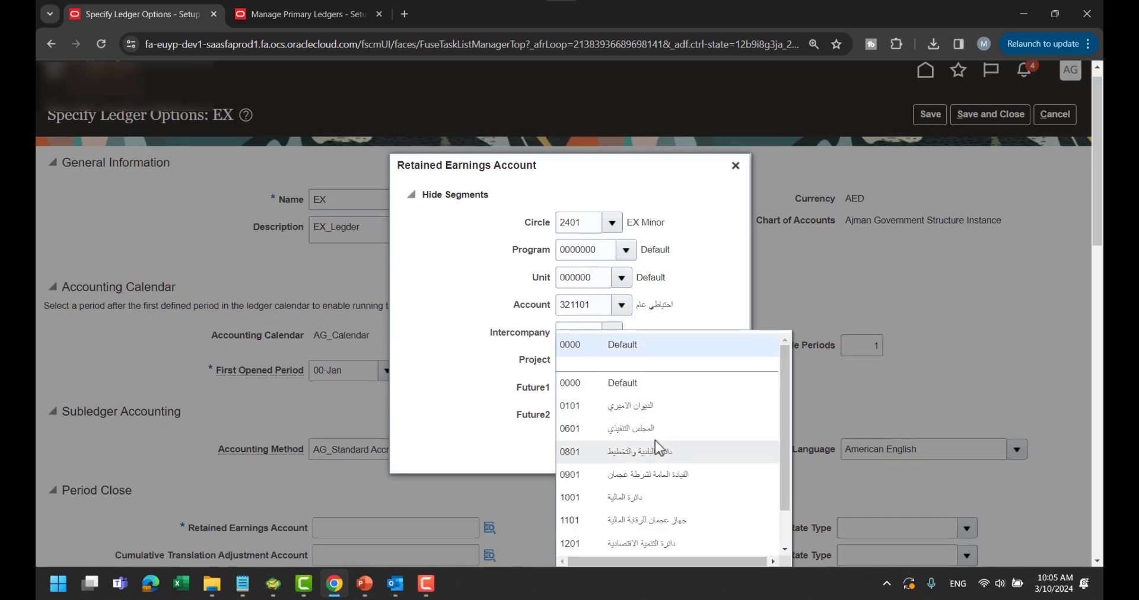
Step: Set the Intercompany segment to 0000 (Default) and accept the retained earnings account combination
{"action": "scroll", "coordinate": [656, 445], "scroll_direction": "down", "scroll_amount": 3}
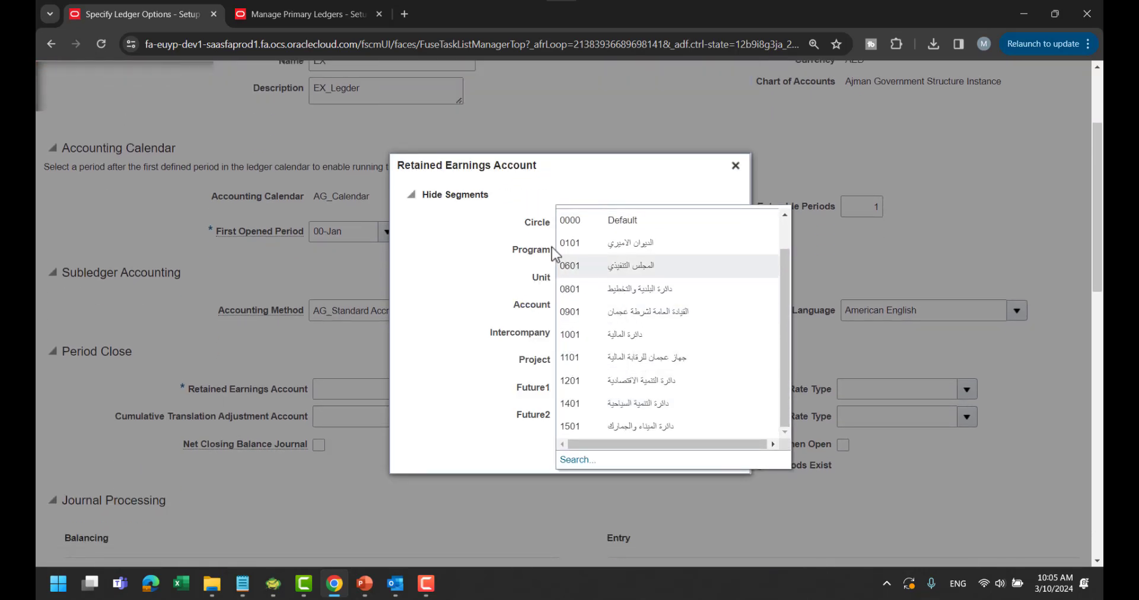
{"action": "left_click", "coordinate": [437, 300]}
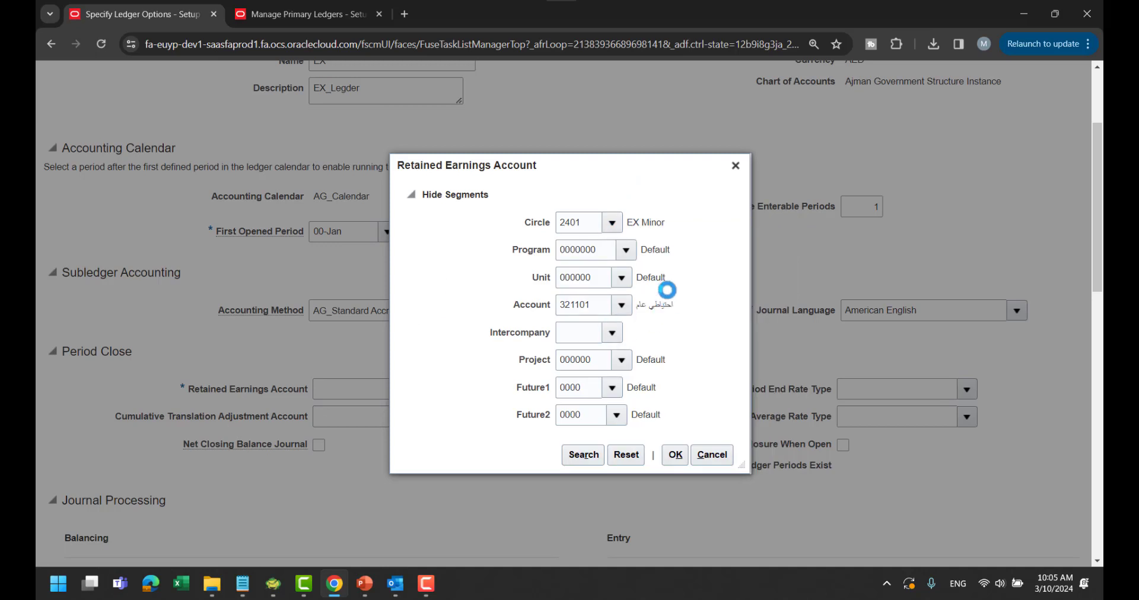
{"action": "left_click", "coordinate": [628, 344]}
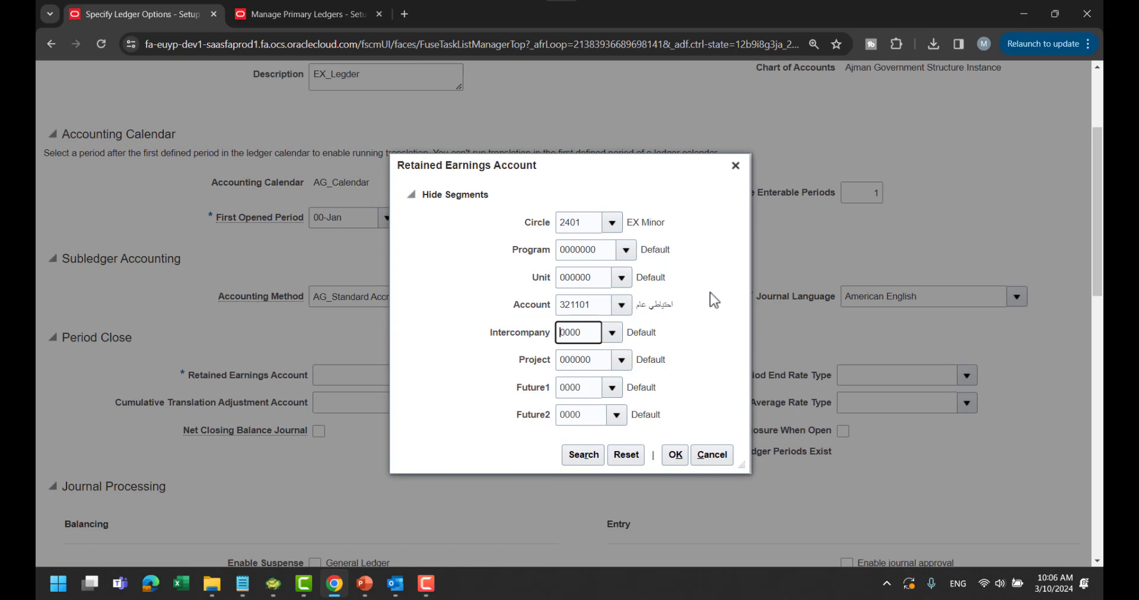
{"action": "left_click", "coordinate": [675, 455]}
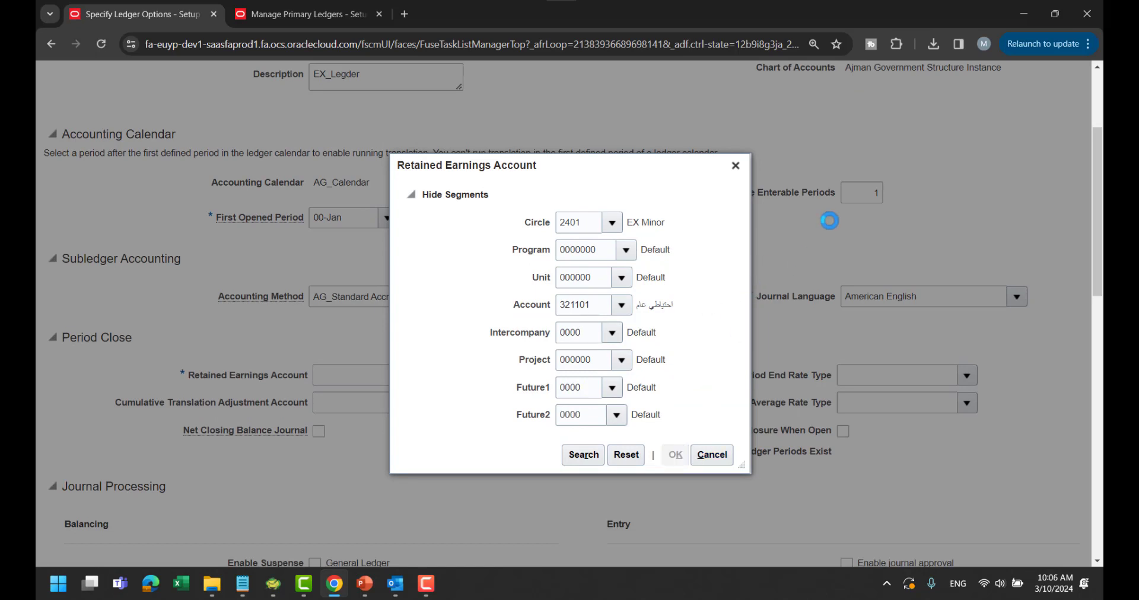
Step: Review the period close and journal processing options, and try the option preventing General Ledger period closure when open subledger periods exist
{"action": "scroll", "coordinate": [635, 269], "scroll_direction": "down", "scroll_amount": 1}
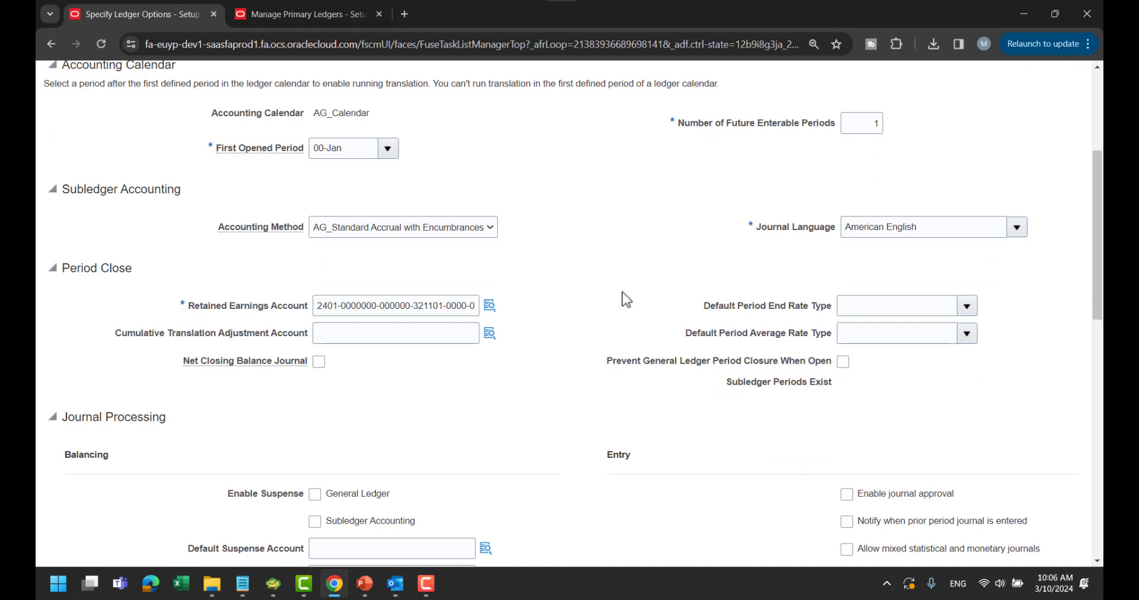
{"action": "scroll", "coordinate": [622, 293], "scroll_direction": "down", "scroll_amount": 1}
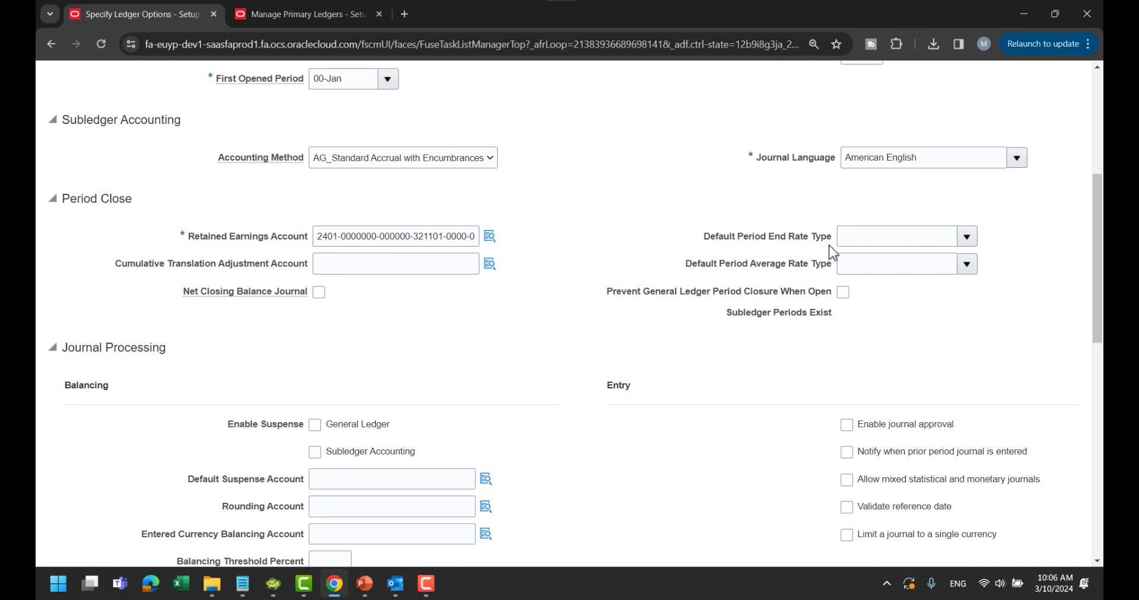
{"action": "scroll", "coordinate": [788, 269], "scroll_direction": "down", "scroll_amount": 2}
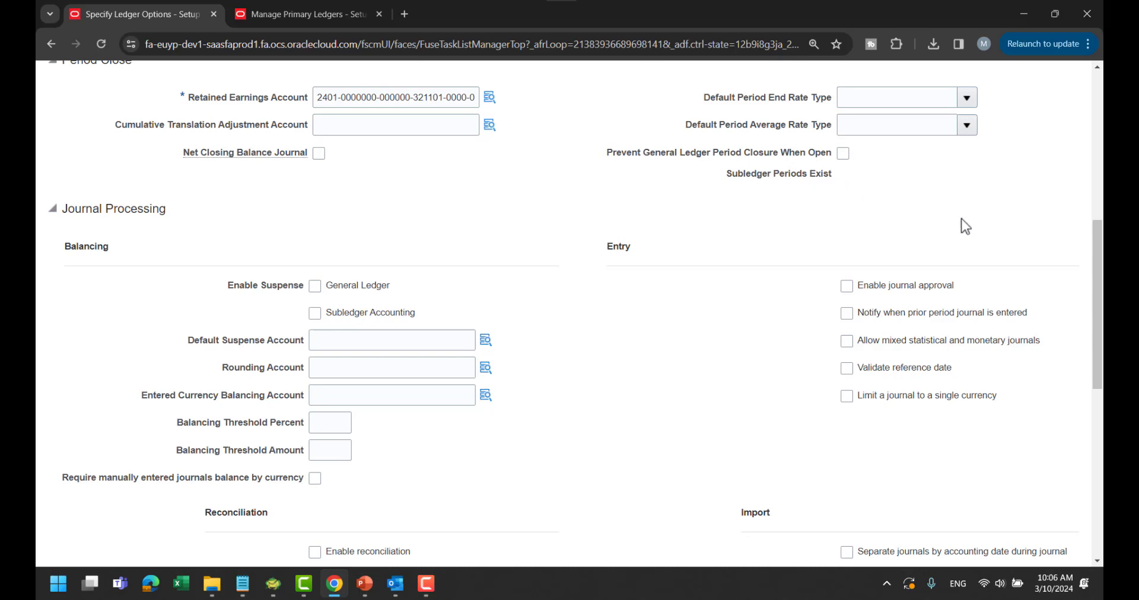
{"action": "scroll", "coordinate": [962, 218], "scroll_direction": "up", "scroll_amount": 1}
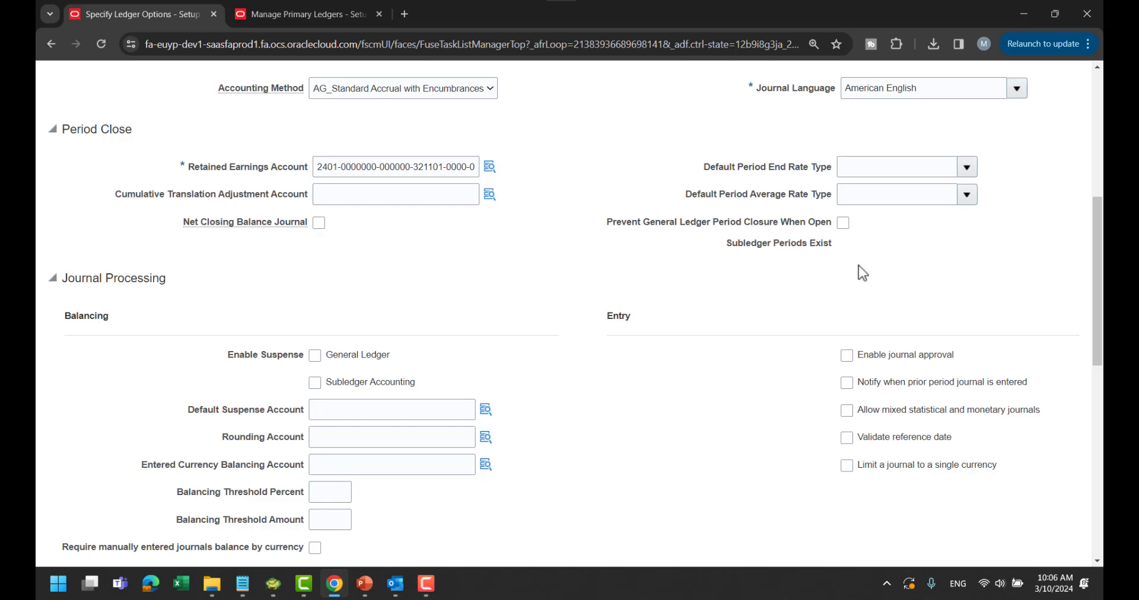
{"action": "scroll", "coordinate": [587, 258], "scroll_direction": "up", "scroll_amount": 4}
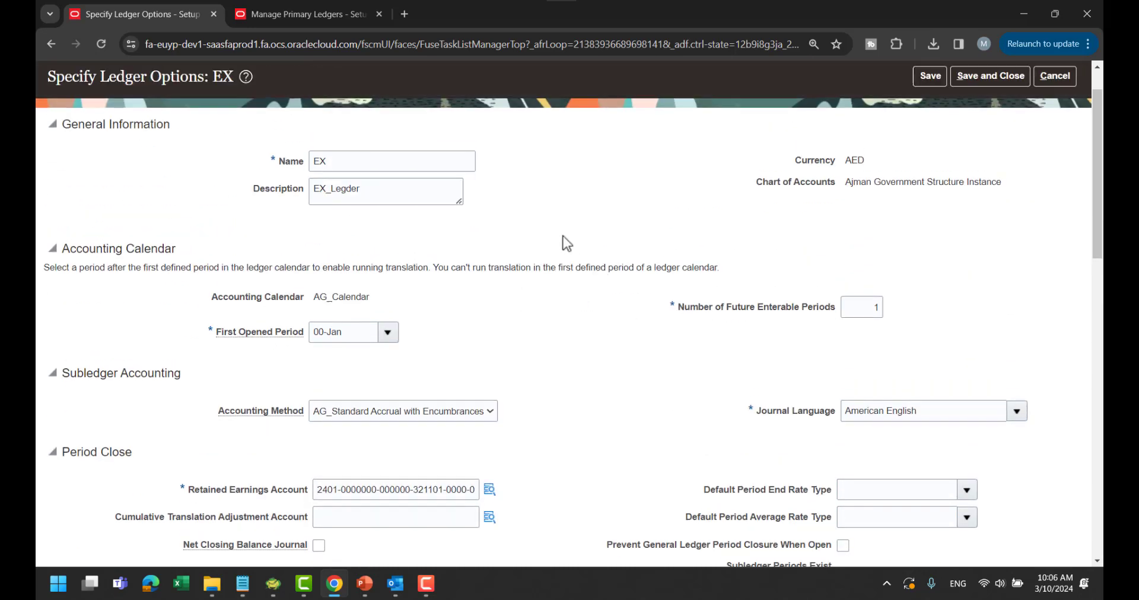
{"action": "scroll", "coordinate": [564, 245], "scroll_direction": "down", "scroll_amount": 1}
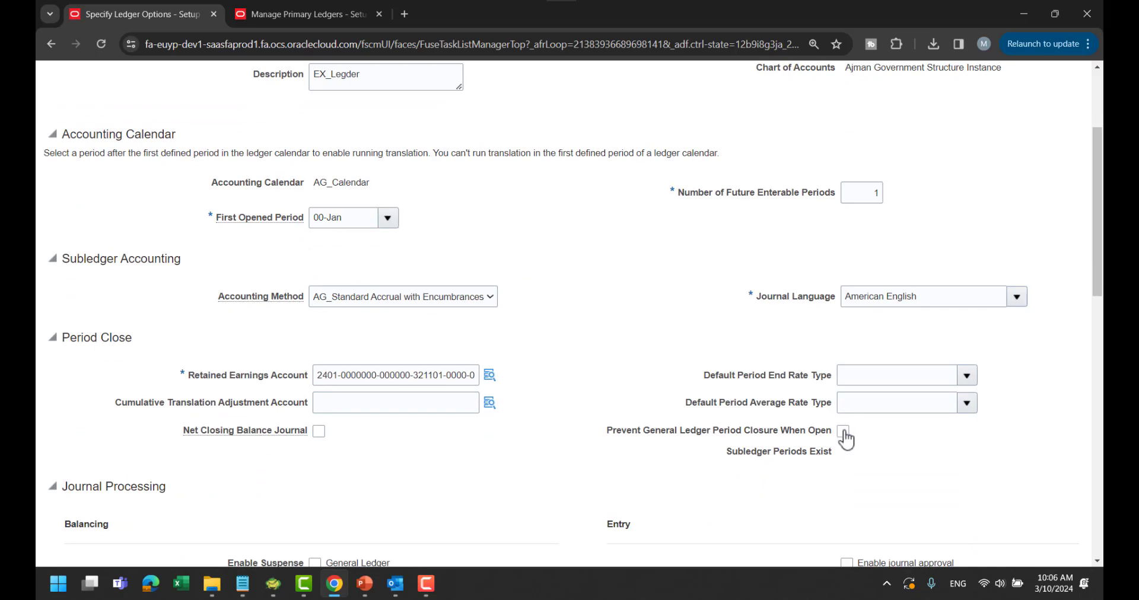
{"action": "left_click", "coordinate": [843, 432]}
{"action": "left_click", "coordinate": [843, 432]}
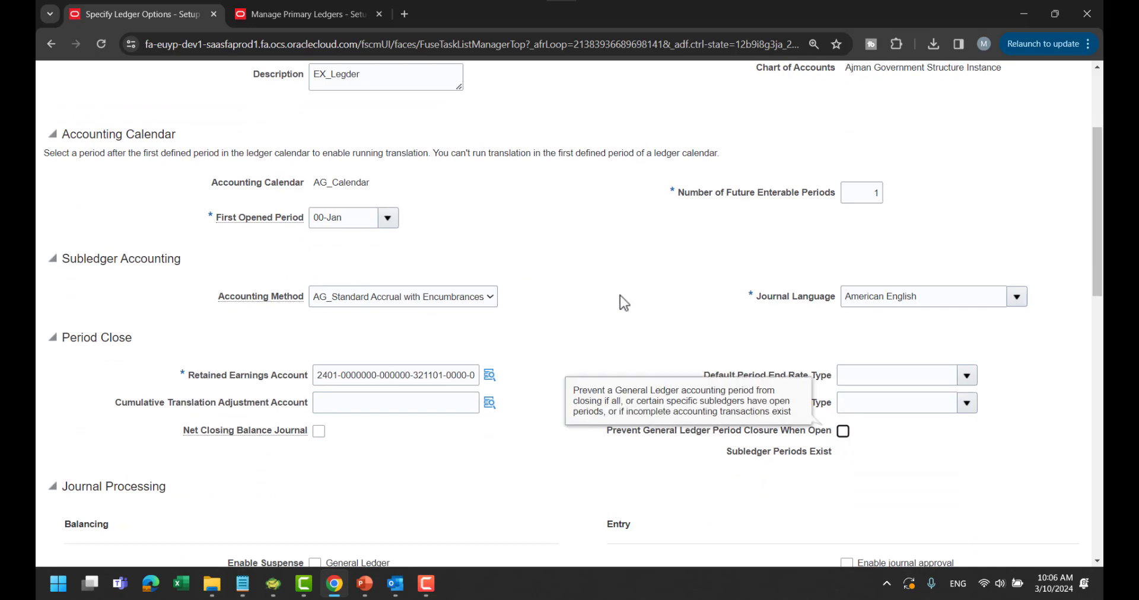
Step: Enable journal approval in the Journal Processing entry options and dismiss the approval rules notice
{"action": "scroll", "coordinate": [617, 293], "scroll_direction": "down", "scroll_amount": 5}
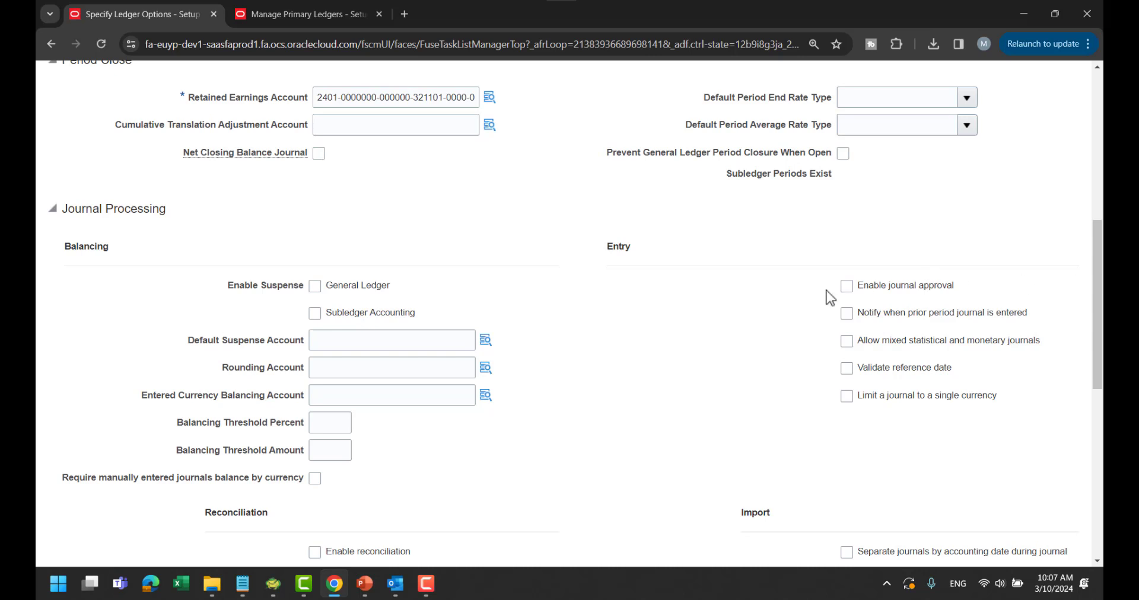
{"action": "left_click", "coordinate": [847, 287]}
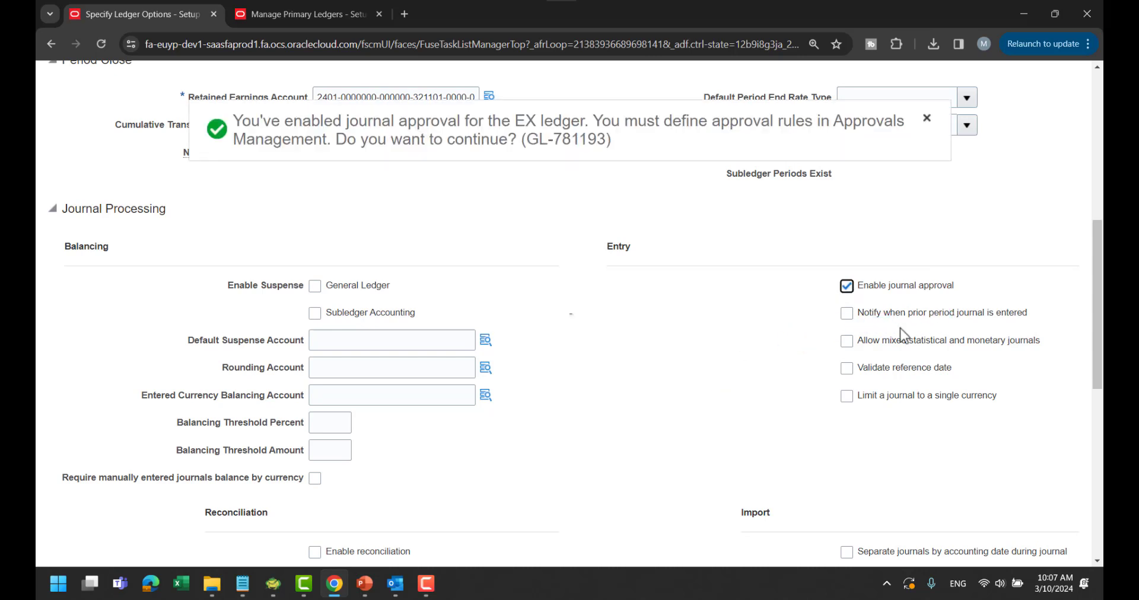
{"action": "left_click", "coordinate": [931, 122]}
Step: Enable reconciliation and the separation of journals by accounting date during journal import for the EX ledger
{"action": "scroll", "coordinate": [1033, 315], "scroll_direction": "down", "scroll_amount": 10}
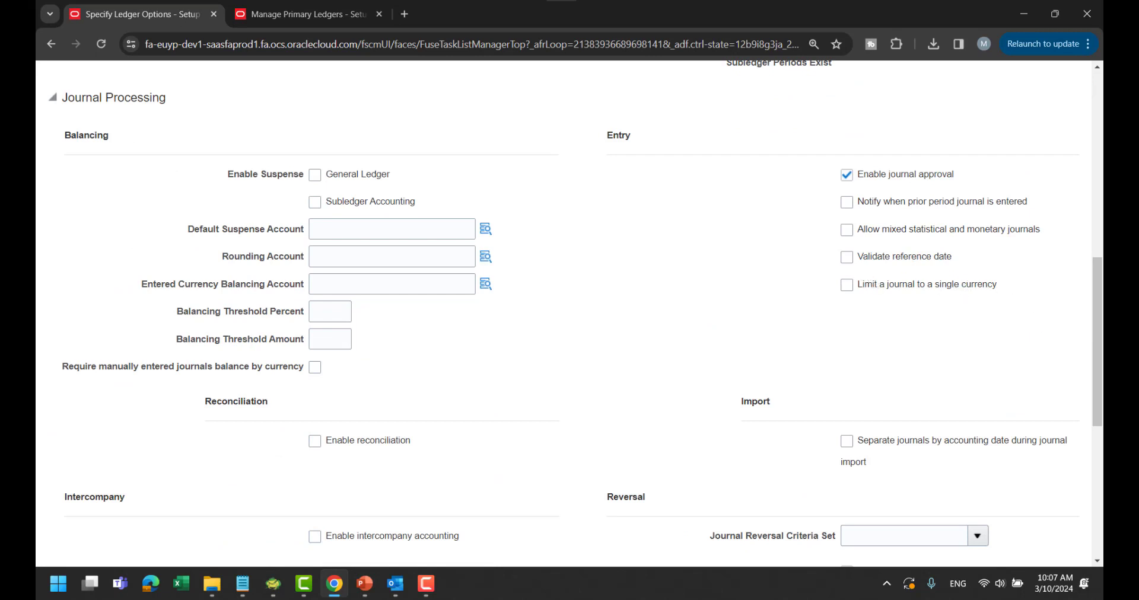
{"action": "scroll", "coordinate": [628, 276], "scroll_direction": "down", "scroll_amount": 1}
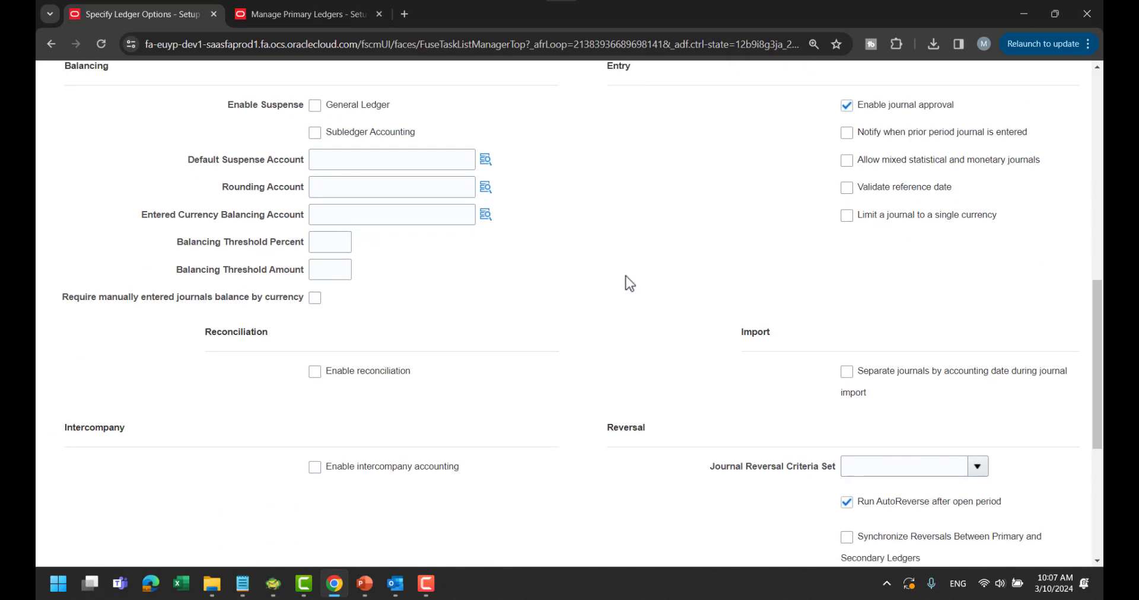
{"action": "scroll", "coordinate": [630, 283], "scroll_direction": "down", "scroll_amount": 1}
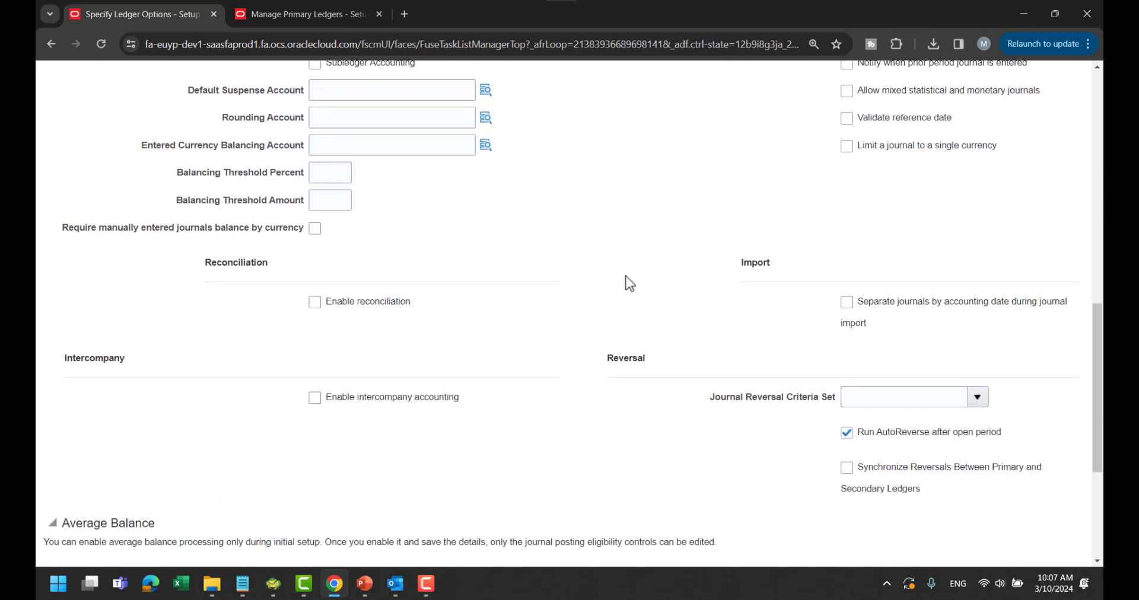
{"action": "left_click", "coordinate": [314, 301]}
{"action": "left_click", "coordinate": [846, 302]}
{"action": "scroll", "coordinate": [606, 282], "scroll_direction": "down", "scroll_amount": 3}
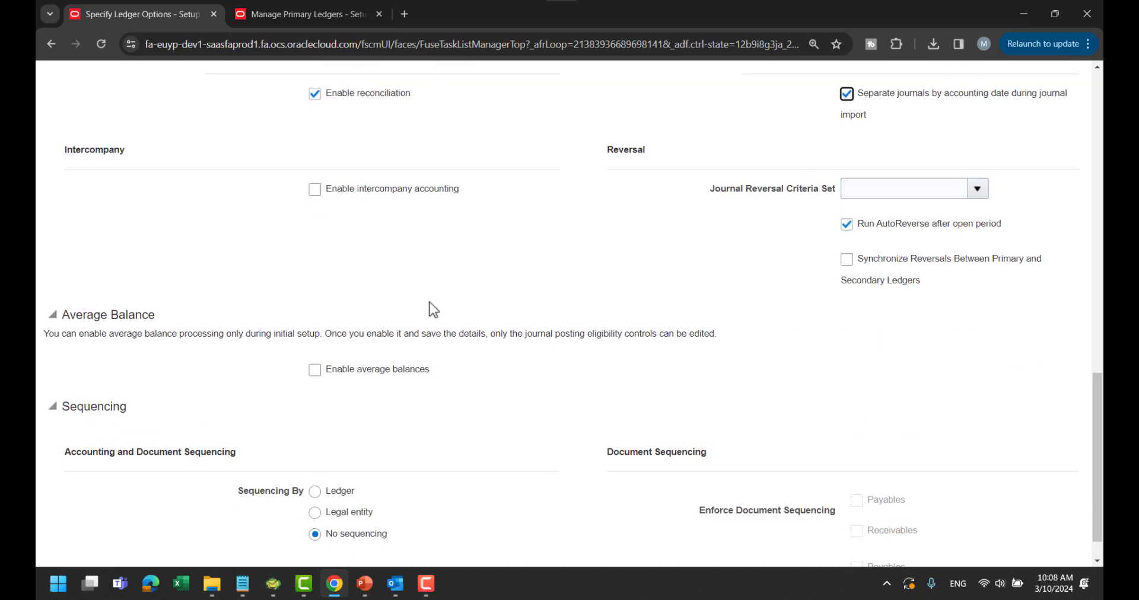
Step: Enable intercompany accounting for the EX ledger and set the journal reversal criteria set to AG_Reverseal Criteria
{"action": "left_click", "coordinate": [315, 190]}
{"action": "left_click", "coordinate": [978, 191]}
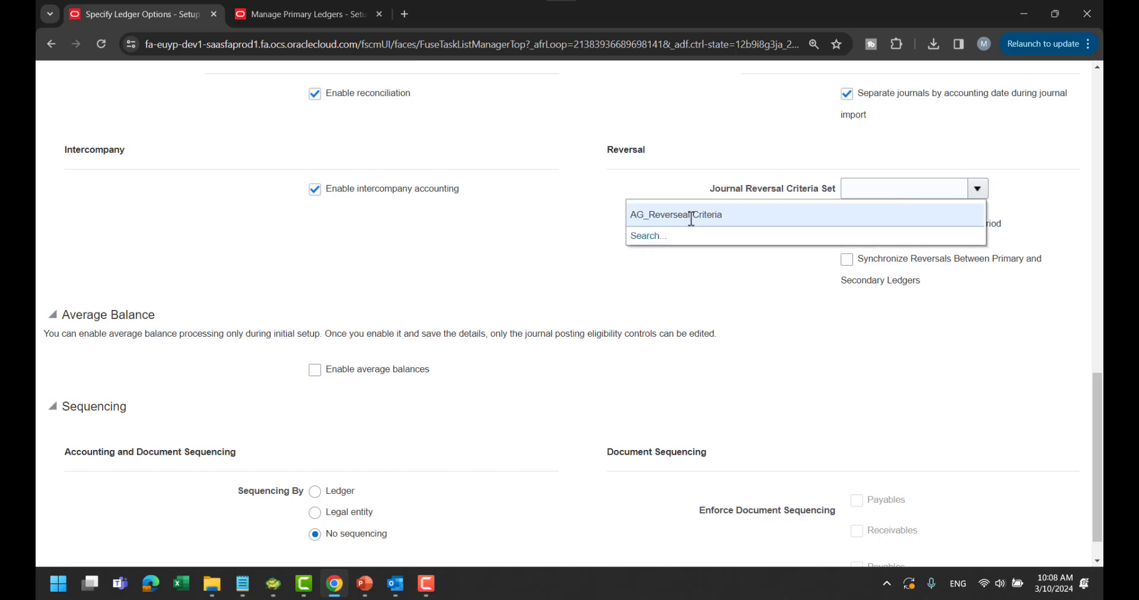
{"action": "left_click", "coordinate": [691, 219]}
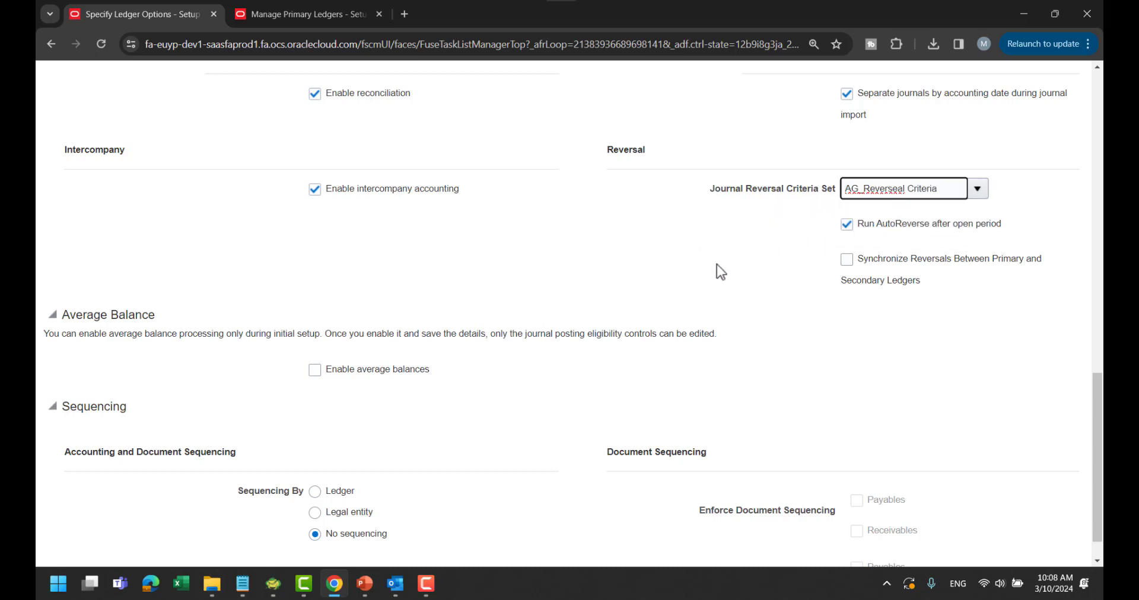
Step: Set sequencing by Ledger and enforce document sequencing for both Payables and Receivables
{"action": "scroll", "coordinate": [753, 252], "scroll_direction": "down", "scroll_amount": 1}
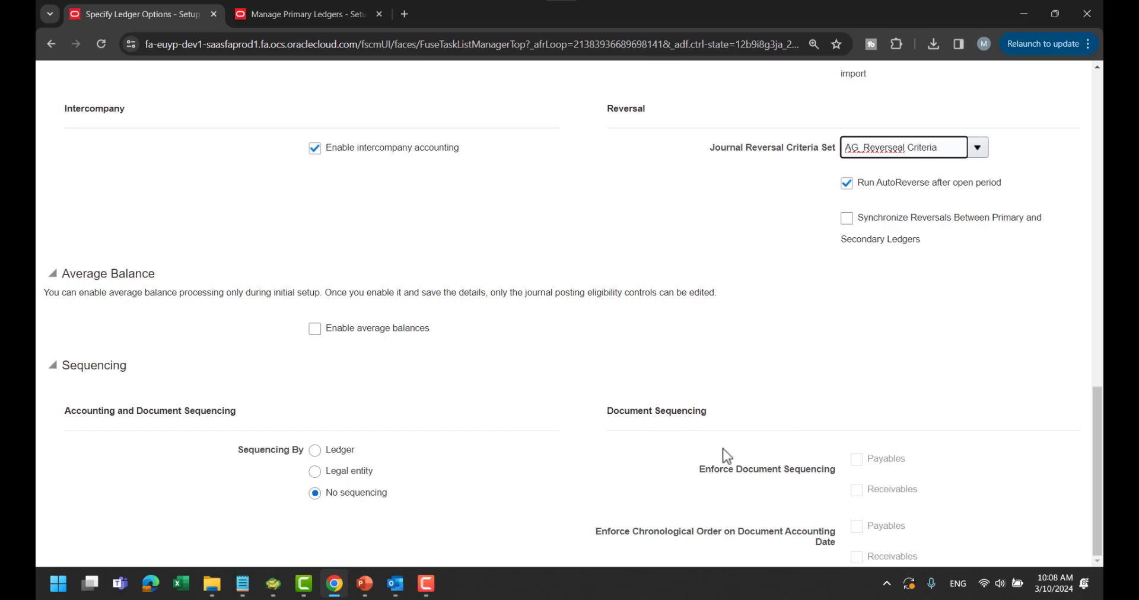
{"action": "left_click", "coordinate": [316, 452]}
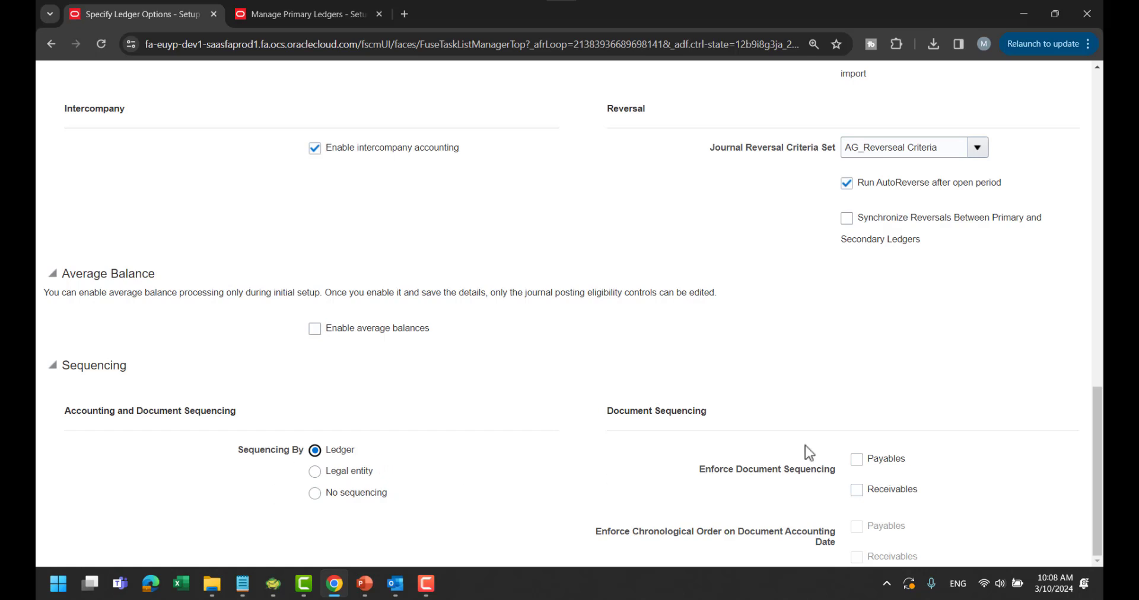
{"action": "left_click", "coordinate": [856, 459]}
{"action": "left_click", "coordinate": [856, 492]}
{"action": "left_click", "coordinate": [856, 490]}
Step: Review the EX ledger options from currency, chart of accounts and calendar through sequencing, and save and close them
{"action": "scroll", "coordinate": [482, 425], "scroll_direction": "up", "scroll_amount": 1}
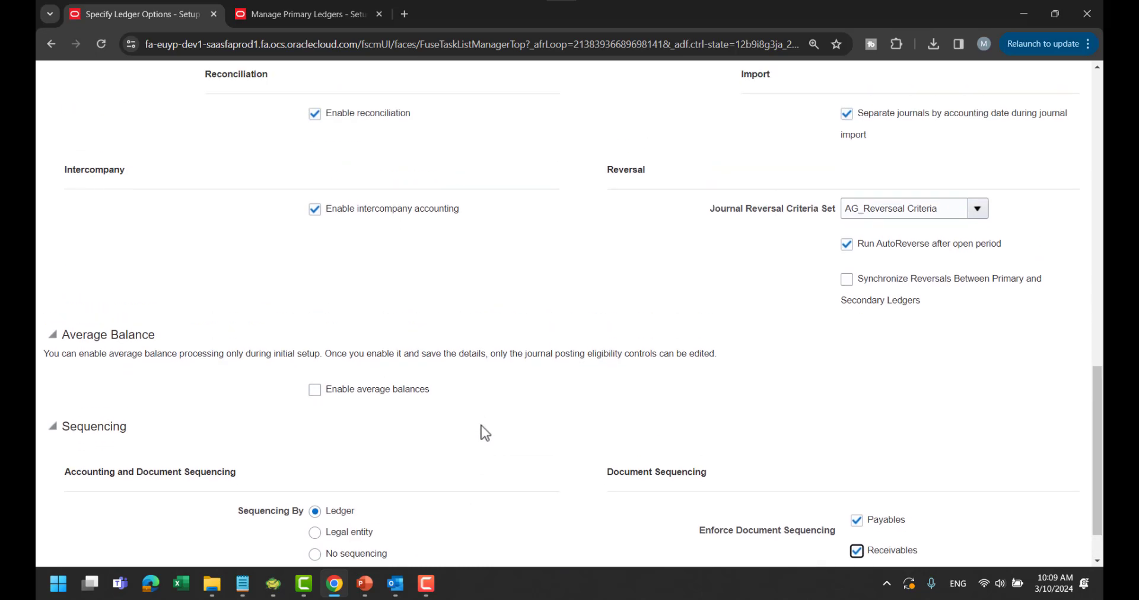
{"action": "scroll", "coordinate": [557, 421], "scroll_direction": "down", "scroll_amount": 1}
{"action": "scroll", "coordinate": [700, 378], "scroll_direction": "up", "scroll_amount": 1}
{"action": "scroll", "coordinate": [701, 379], "scroll_direction": "up", "scroll_amount": 15}
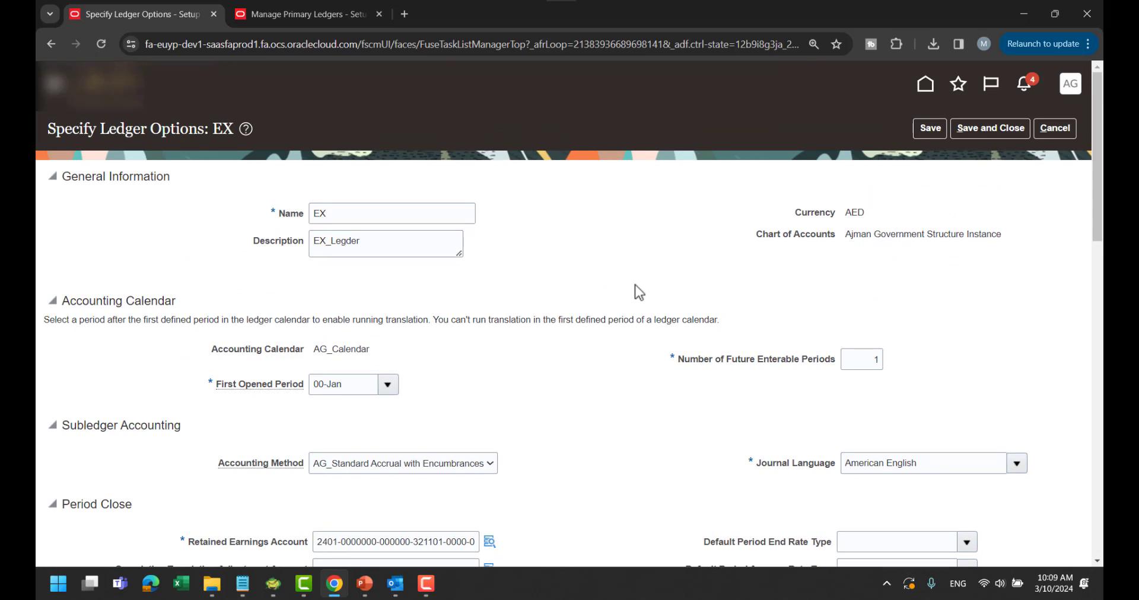
{"action": "double_click", "coordinate": [855, 212]}
{"action": "triple_click", "coordinate": [873, 234]}
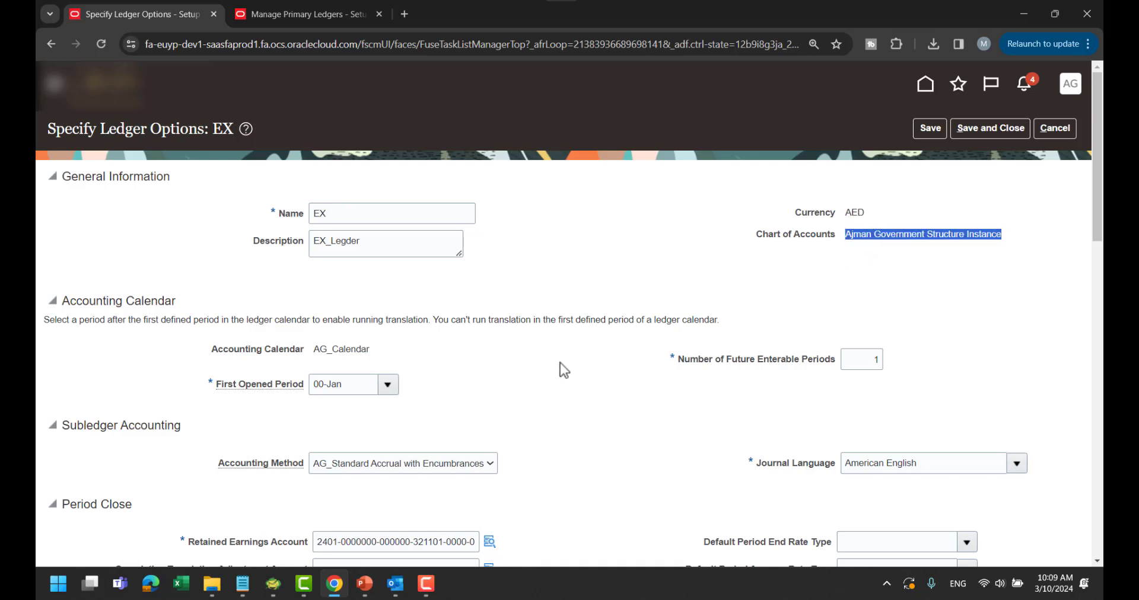
{"action": "double_click", "coordinate": [337, 348]}
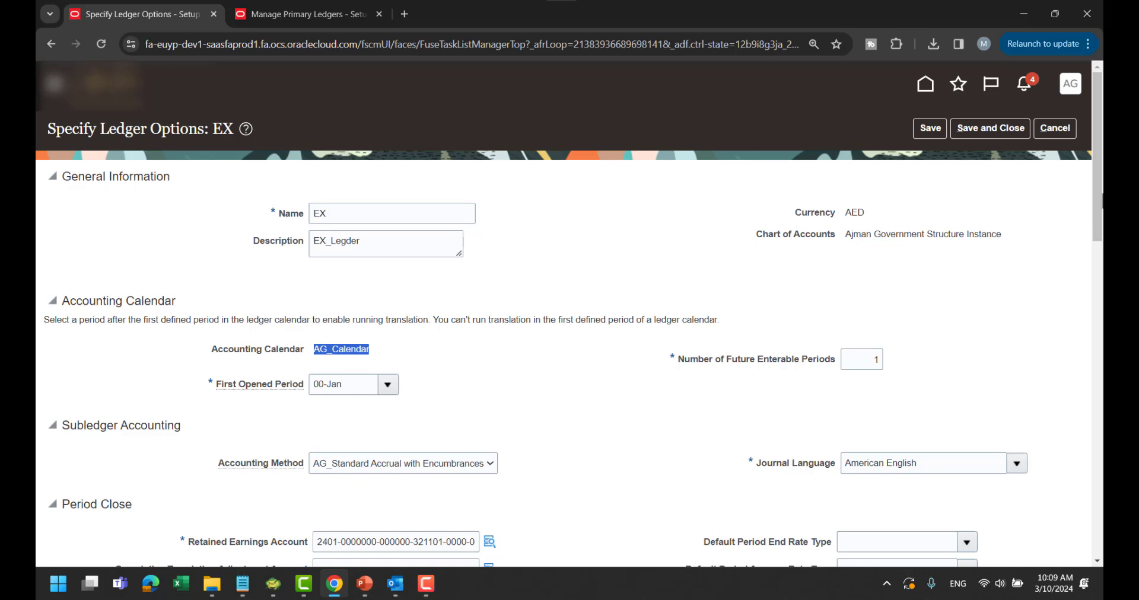
{"action": "left_click_drag", "start_coordinate": [1101, 202], "coordinate": [1098, 316]}
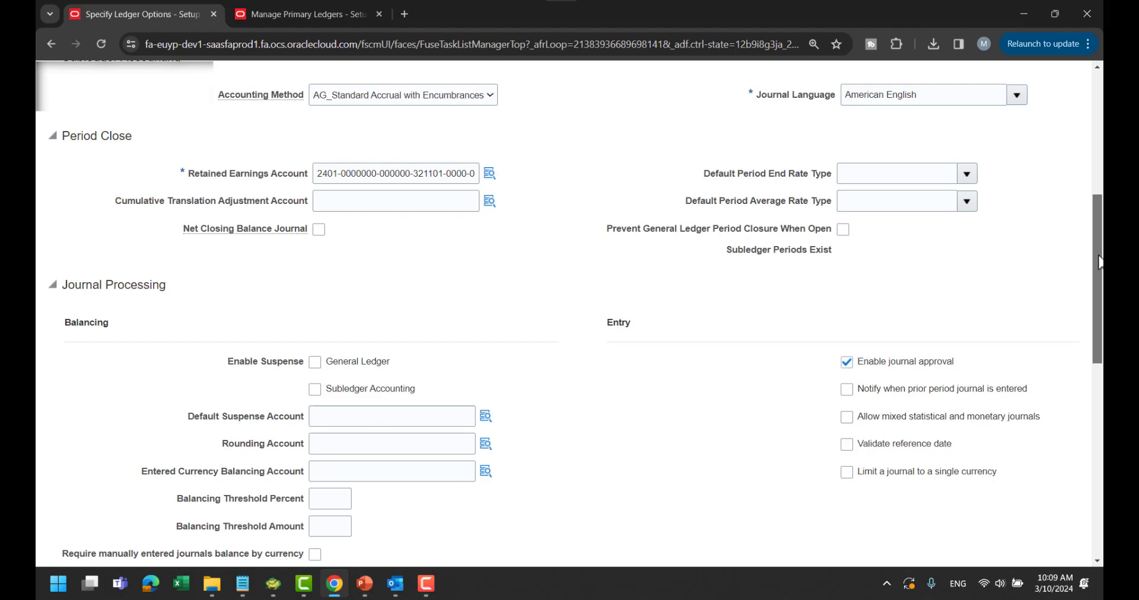
{"action": "left_click_drag", "start_coordinate": [1098, 262], "coordinate": [1099, 405]}
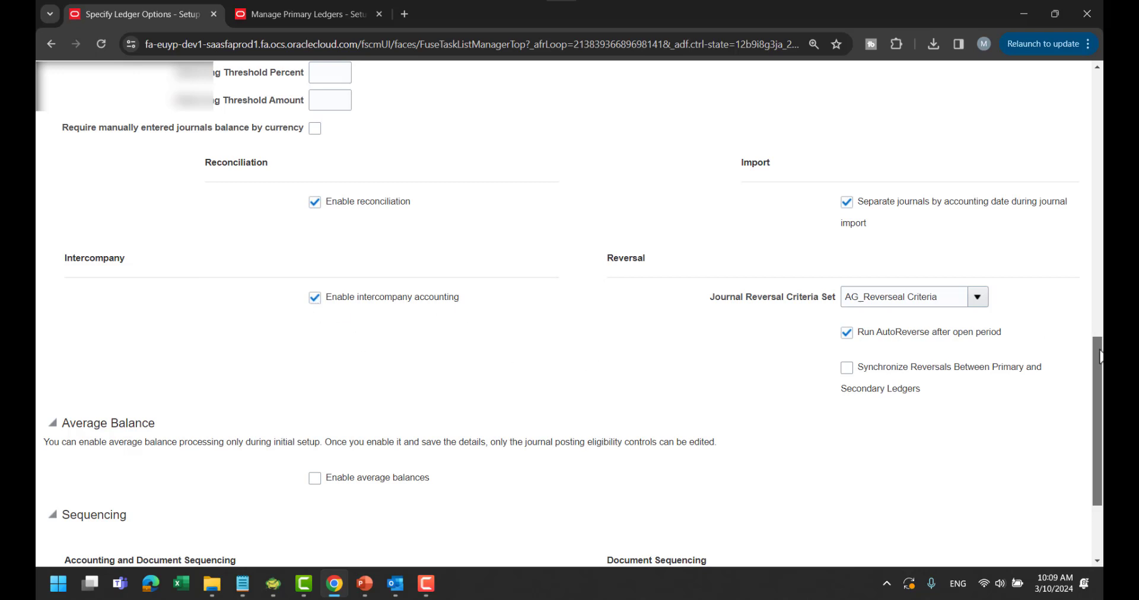
{"action": "left_click_drag", "start_coordinate": [1096, 355], "coordinate": [1097, 449]}
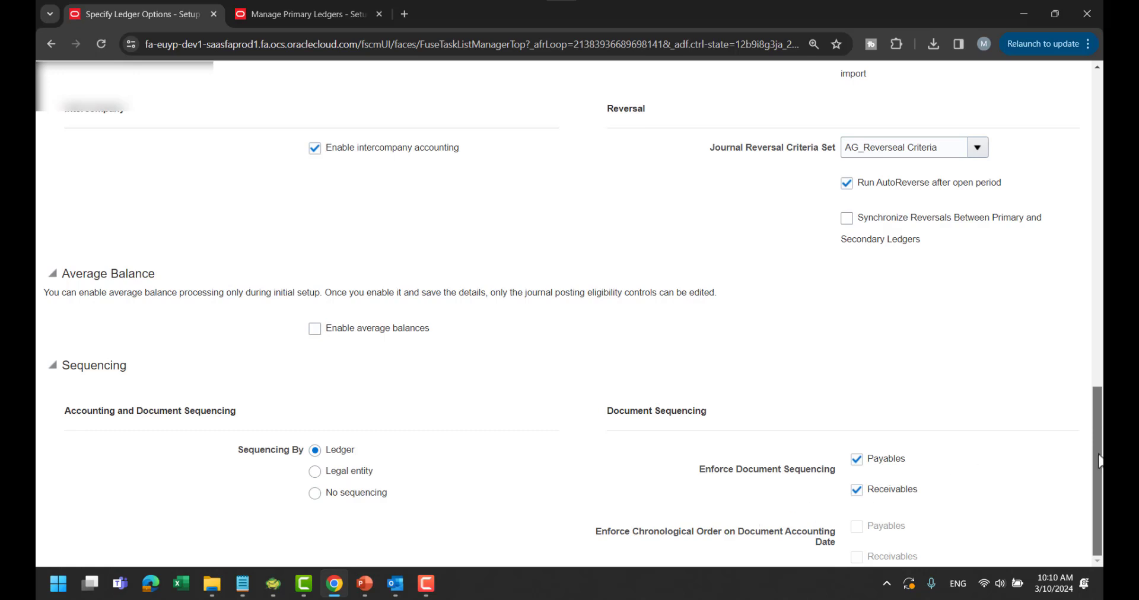
{"action": "left_click_drag", "start_coordinate": [1098, 461], "coordinate": [1100, 145]}
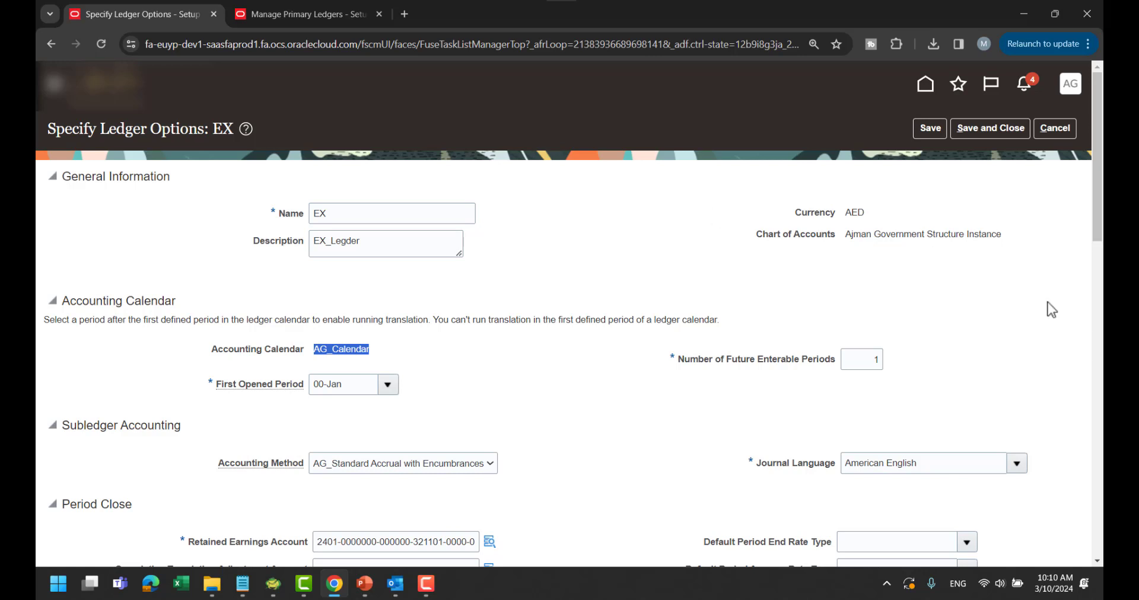
{"action": "scroll", "coordinate": [1101, 178], "scroll_direction": "down", "scroll_amount": 2}
{"action": "left_click_drag", "start_coordinate": [1097, 160], "coordinate": [1098, 119]}
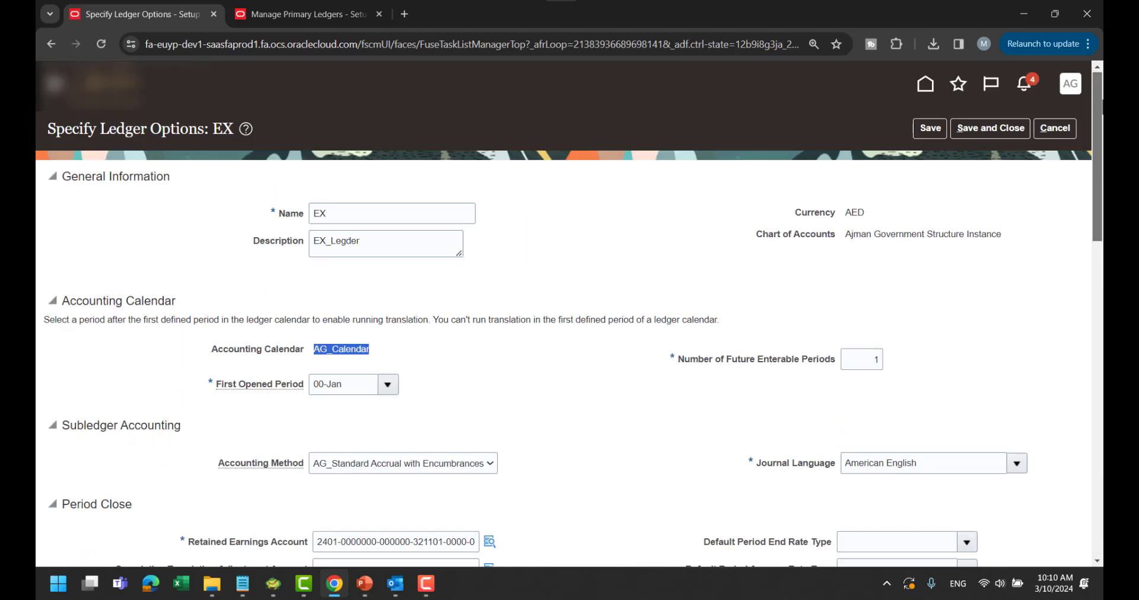
{"action": "left_click", "coordinate": [973, 127]}
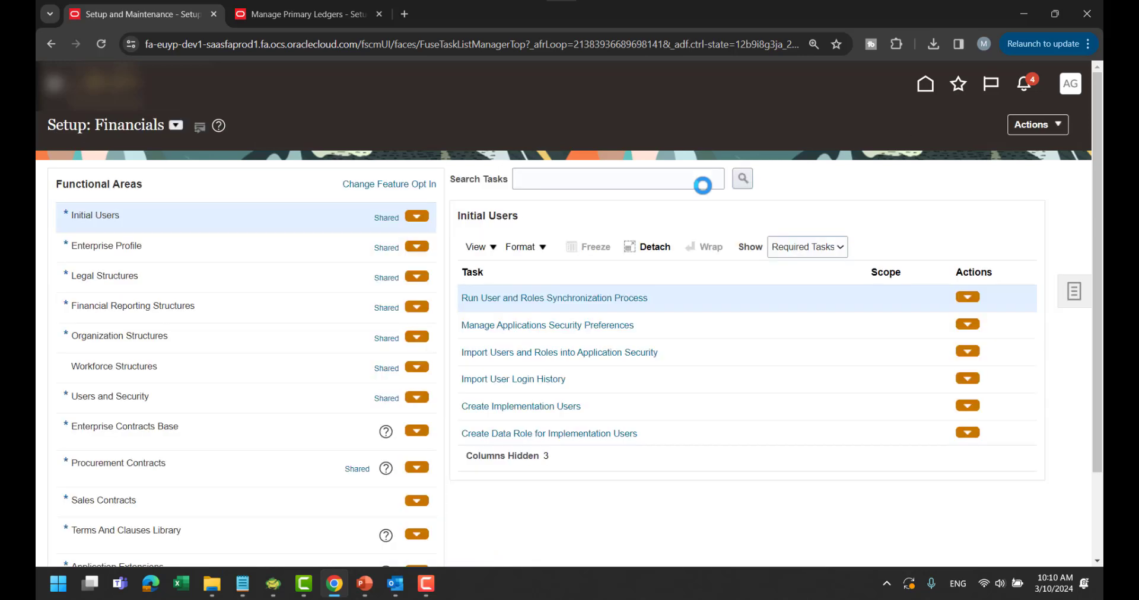
Step: Search the Financials setup tasks for "legal" and pick Manage Legal Entity from the results
{"action": "left_click", "coordinate": [624, 180]}
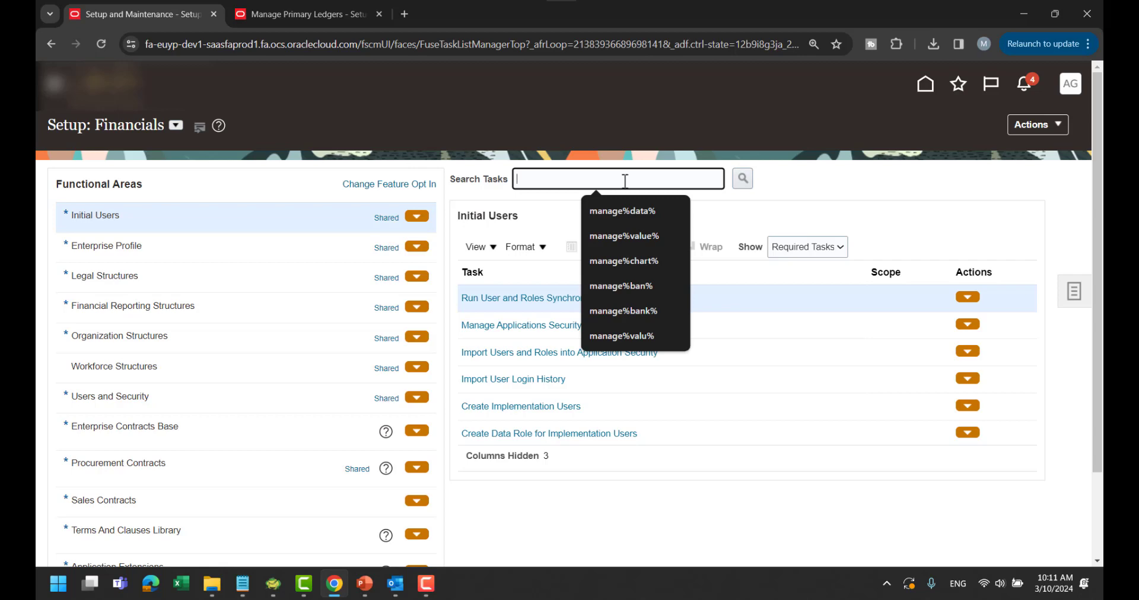
{"action": "type", "text": "legal"}
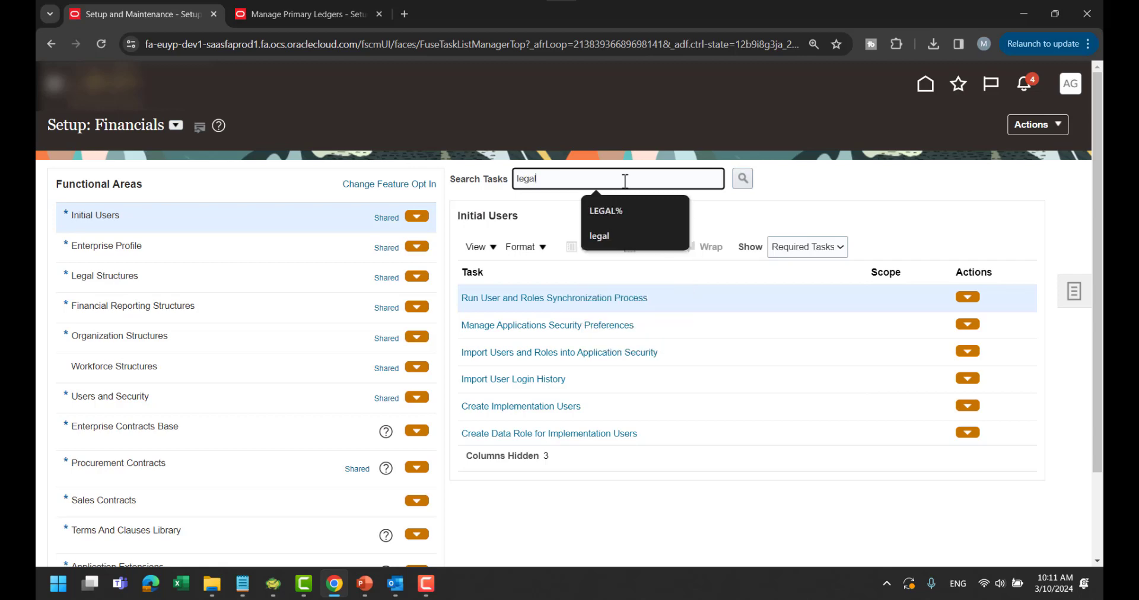
{"action": "key", "text": "Return"}
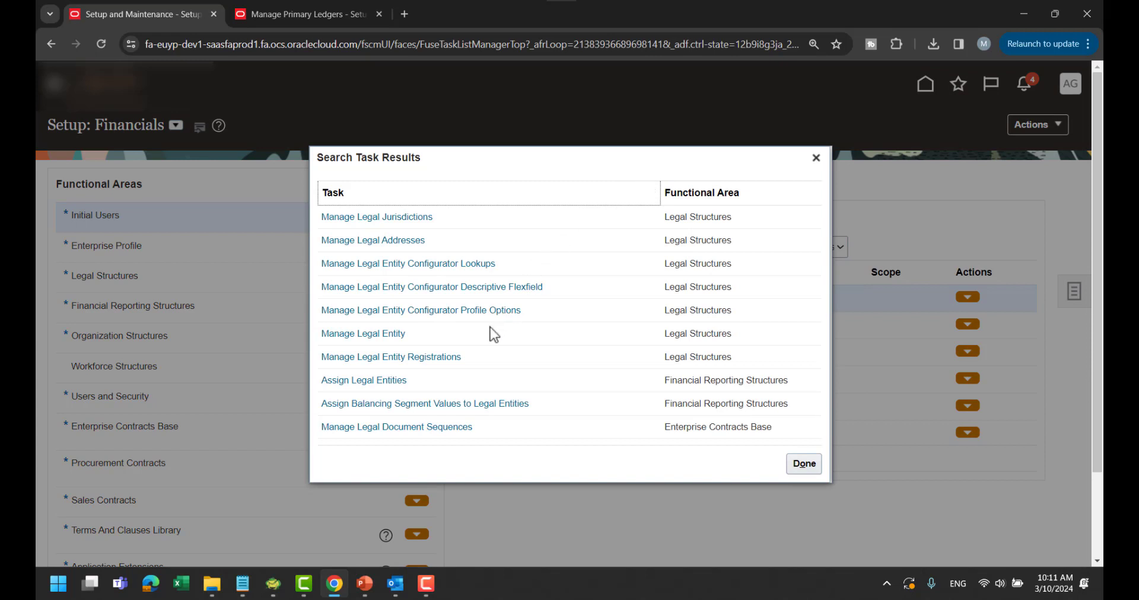
{"action": "left_click", "coordinate": [394, 336]}
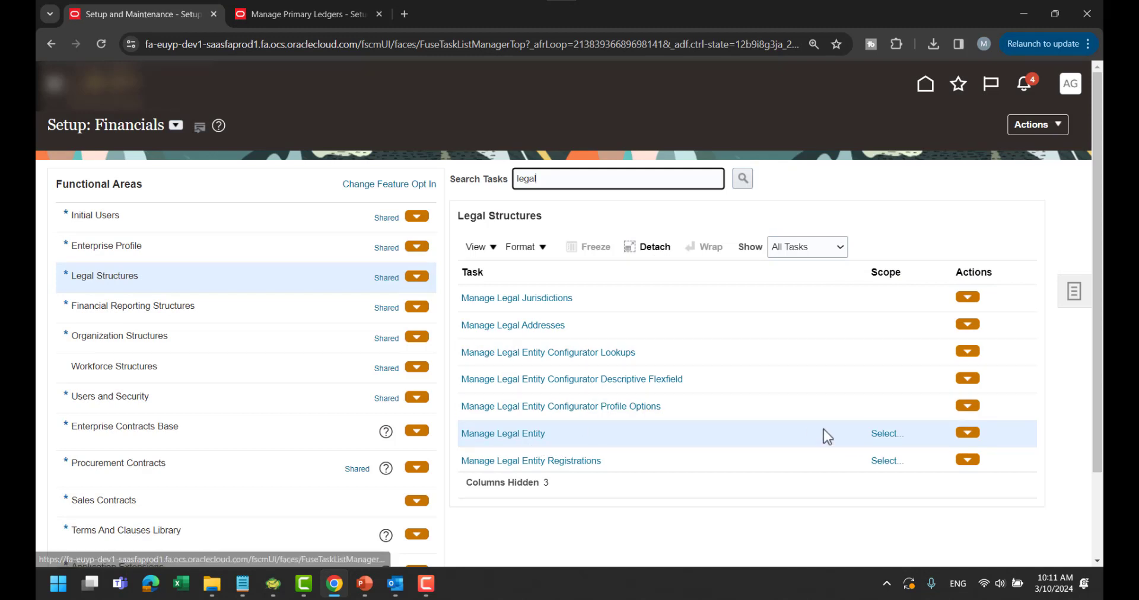
Step: Open the Manage Legal Entity task with its legal entity scope set to Create New
{"action": "left_click", "coordinate": [536, 435]}
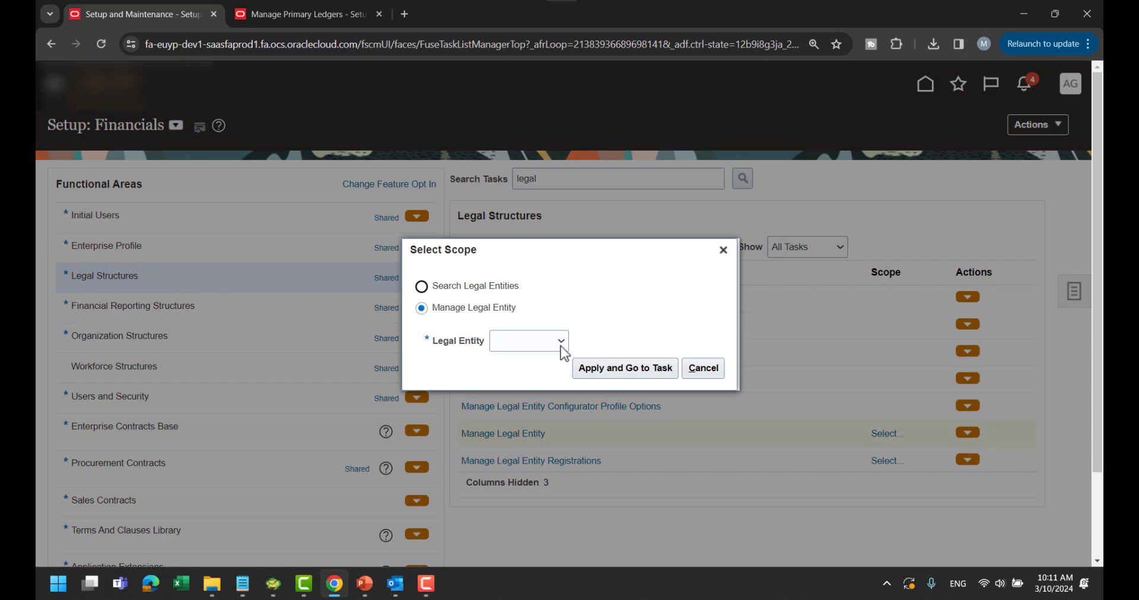
{"action": "left_click", "coordinate": [546, 342]}
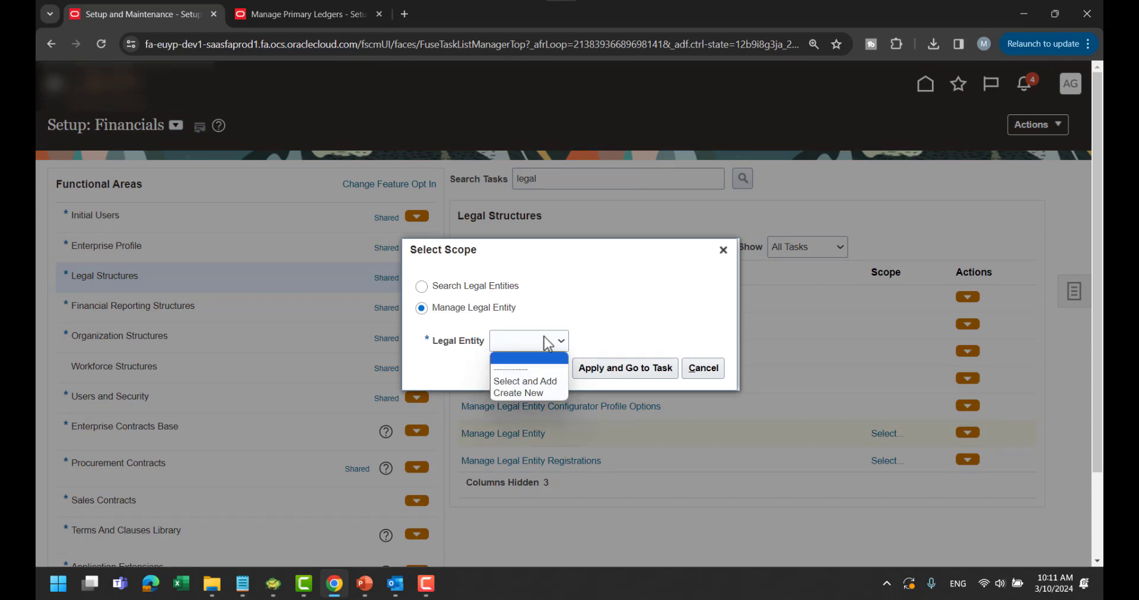
{"action": "left_click", "coordinate": [535, 392]}
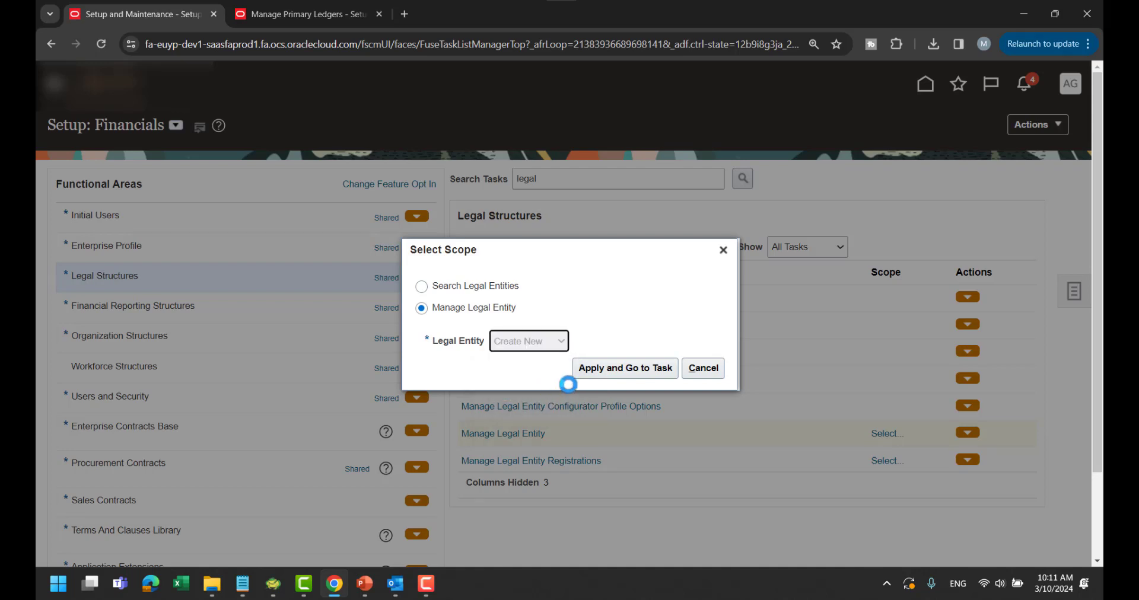
{"action": "left_click", "coordinate": [614, 370]}
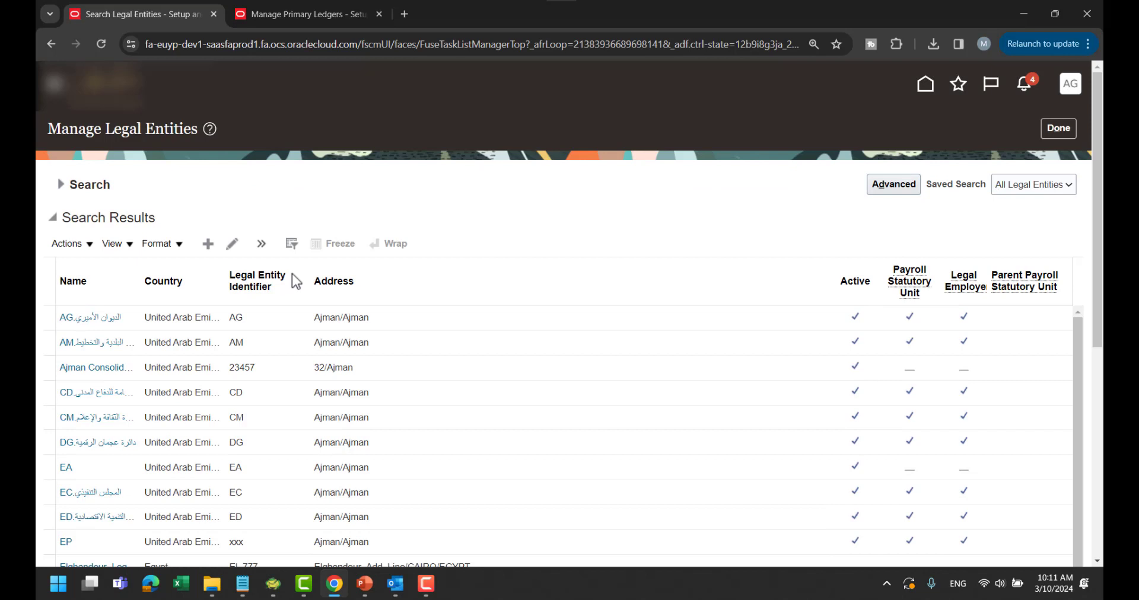
Step: Start a new legal entity for United Arab Emirates with the name EX LE and the identifier EX Legal Entity
{"action": "left_click", "coordinate": [207, 243]}
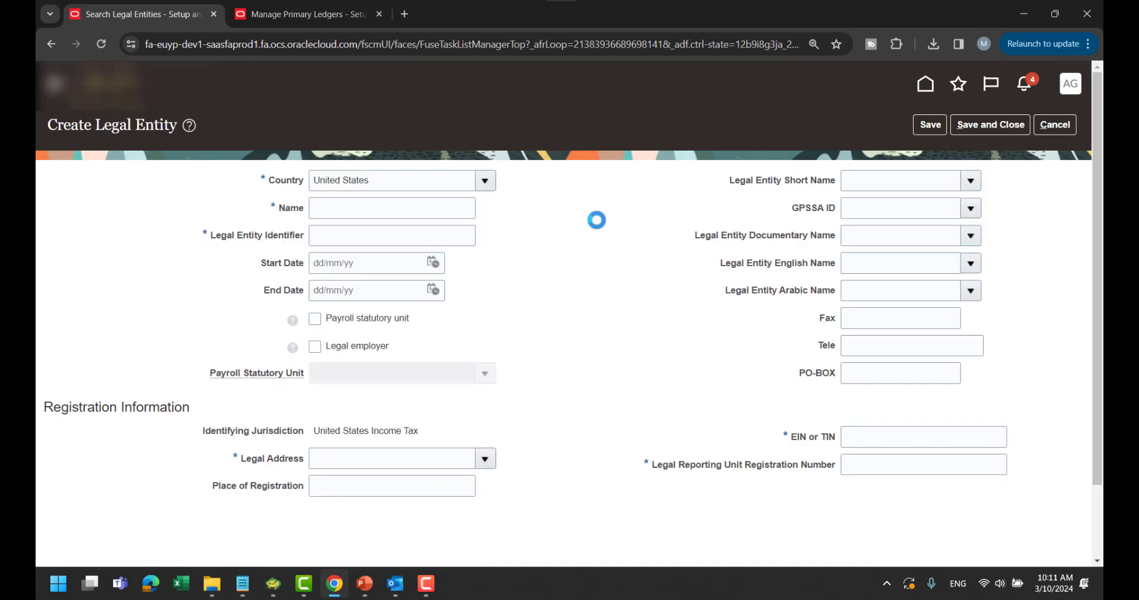
{"action": "double_click", "coordinate": [450, 184]}
{"action": "type", "text": "Arab"}
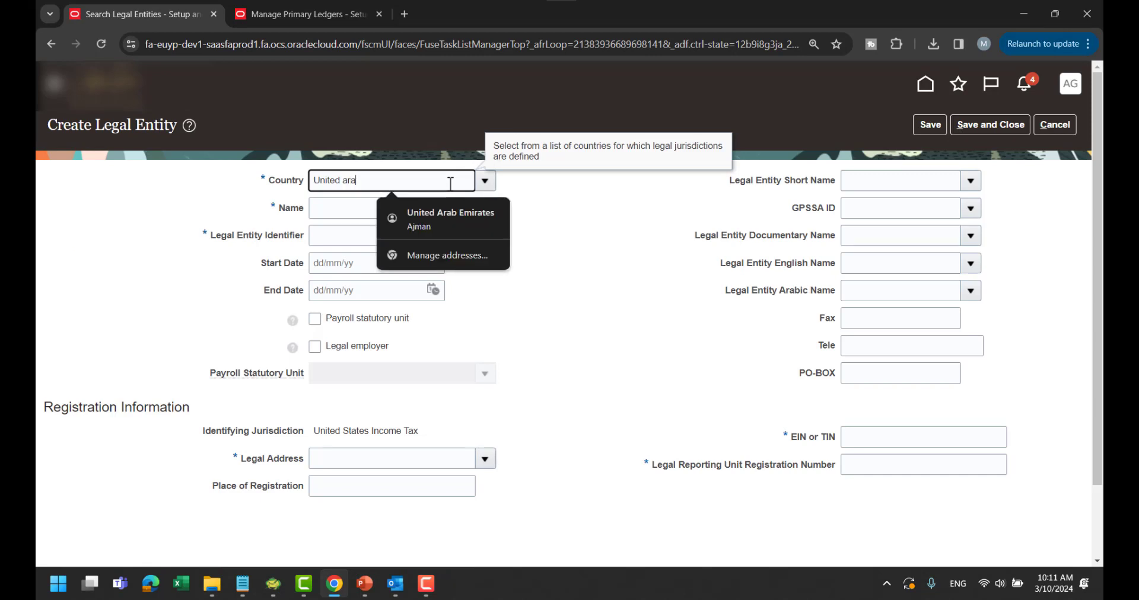
{"action": "key", "text": "Tab"}
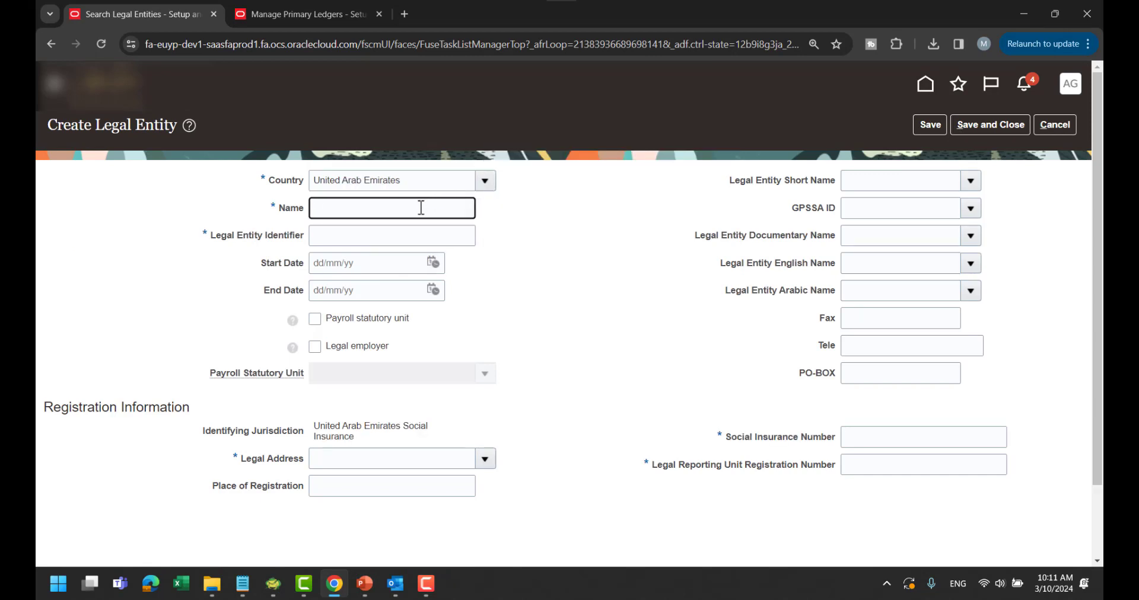
{"action": "type", "text": "EX LE"}
{"action": "key", "text": "Tab"}
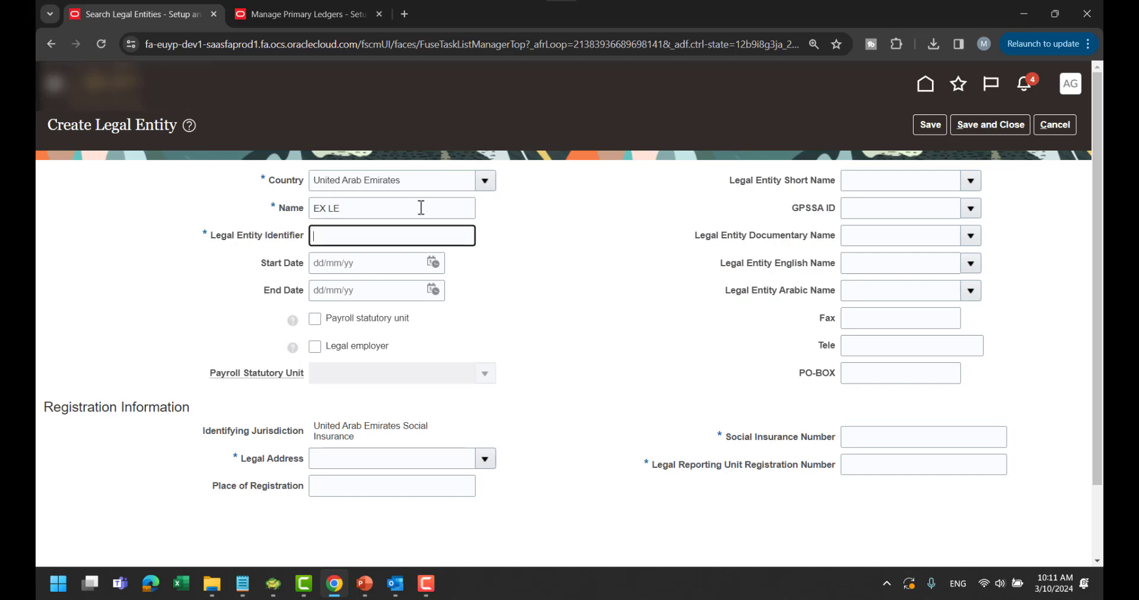
{"action": "type", "text": "EX Legal Entity"}
{"action": "left_click", "coordinate": [511, 284]}
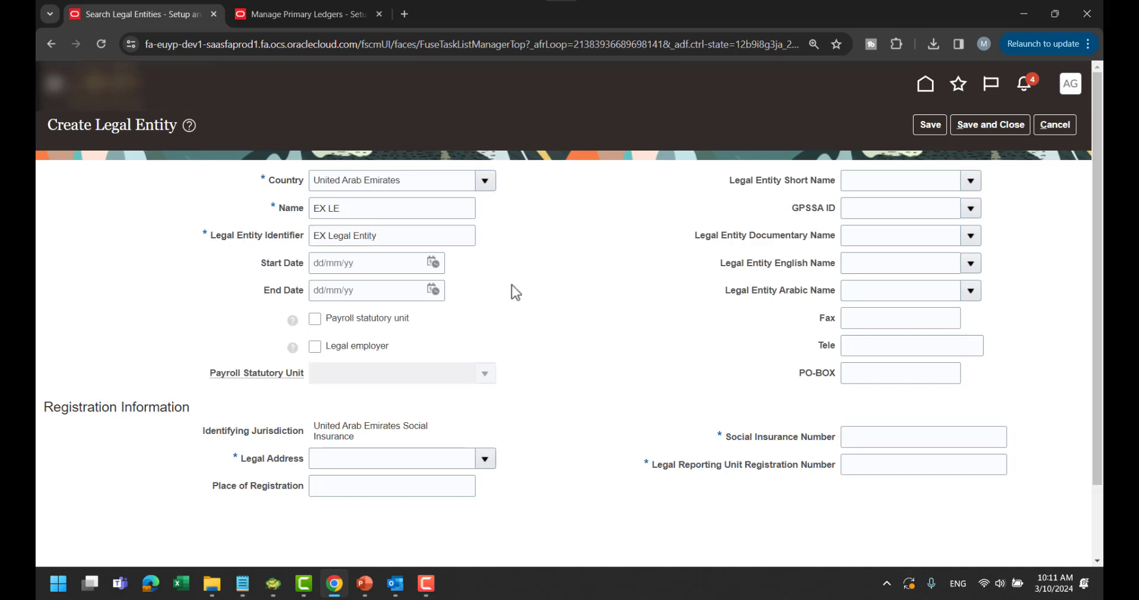
Step: Set the legal entity's start date to 01/01/20 and its legal address to Ajman,Ajman
{"action": "left_click", "coordinate": [434, 264]}
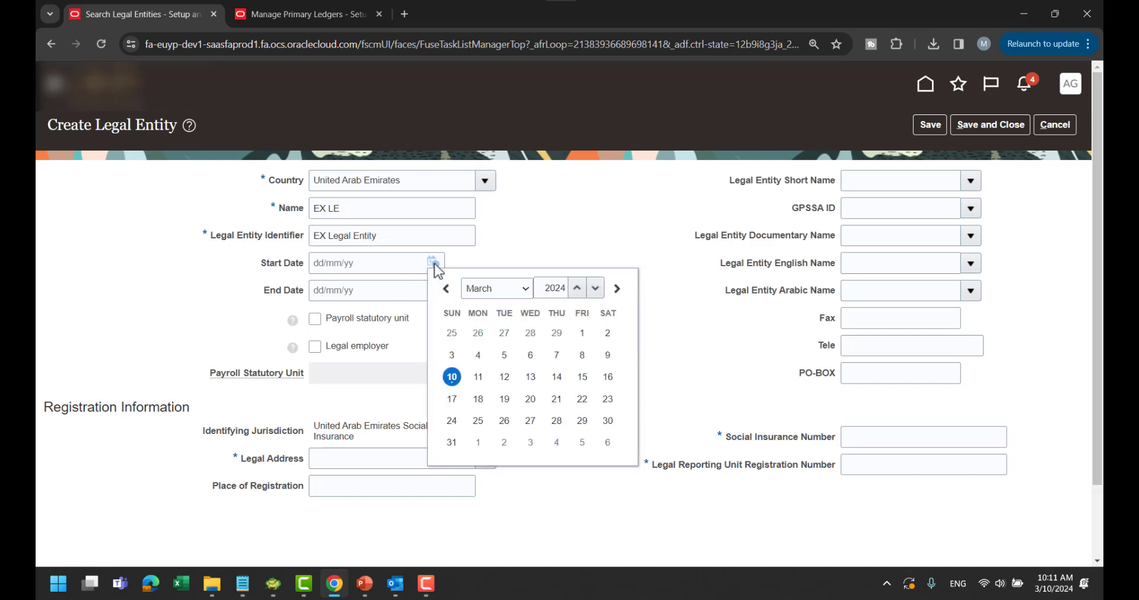
{"action": "left_click", "coordinate": [495, 264]}
{"action": "left_click", "coordinate": [341, 267]}
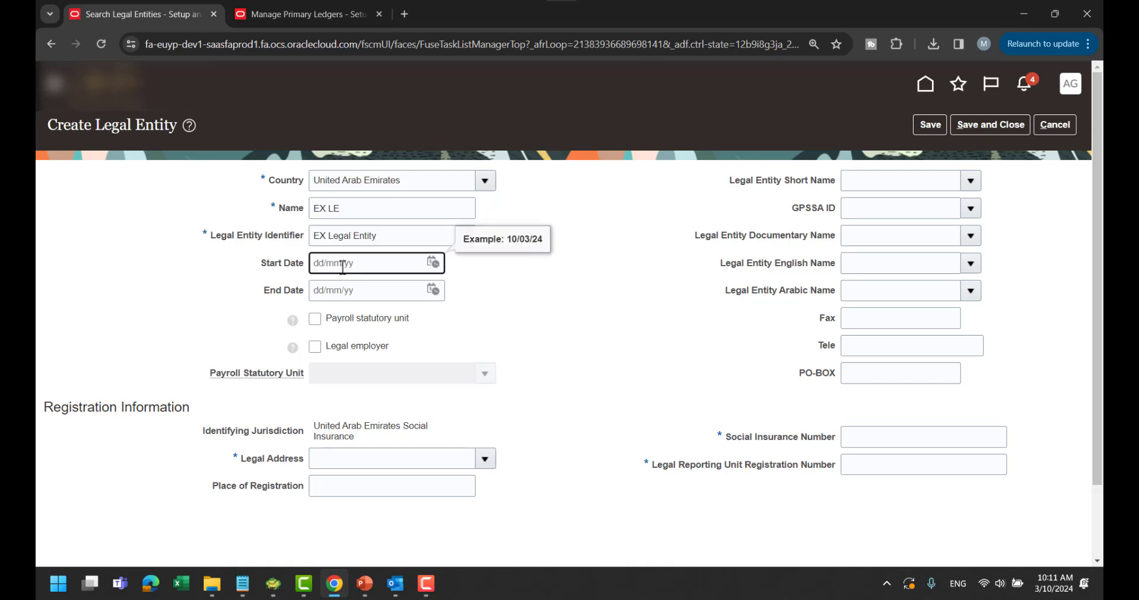
{"action": "type", "text": "01/01/20"}
{"action": "key", "text": "Tab"}
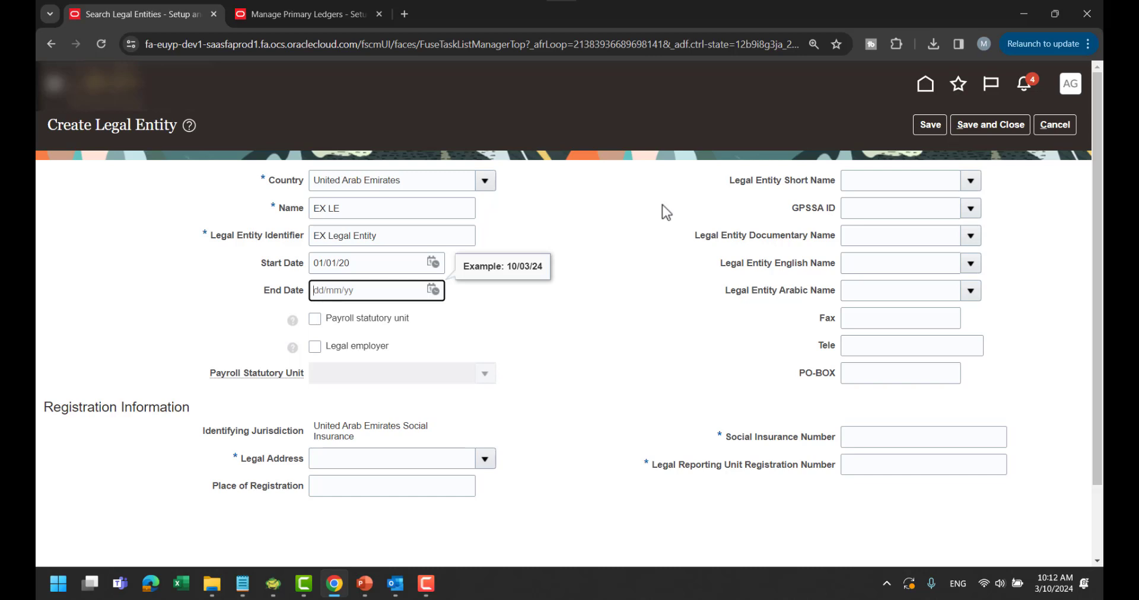
{"action": "left_click", "coordinate": [642, 217]}
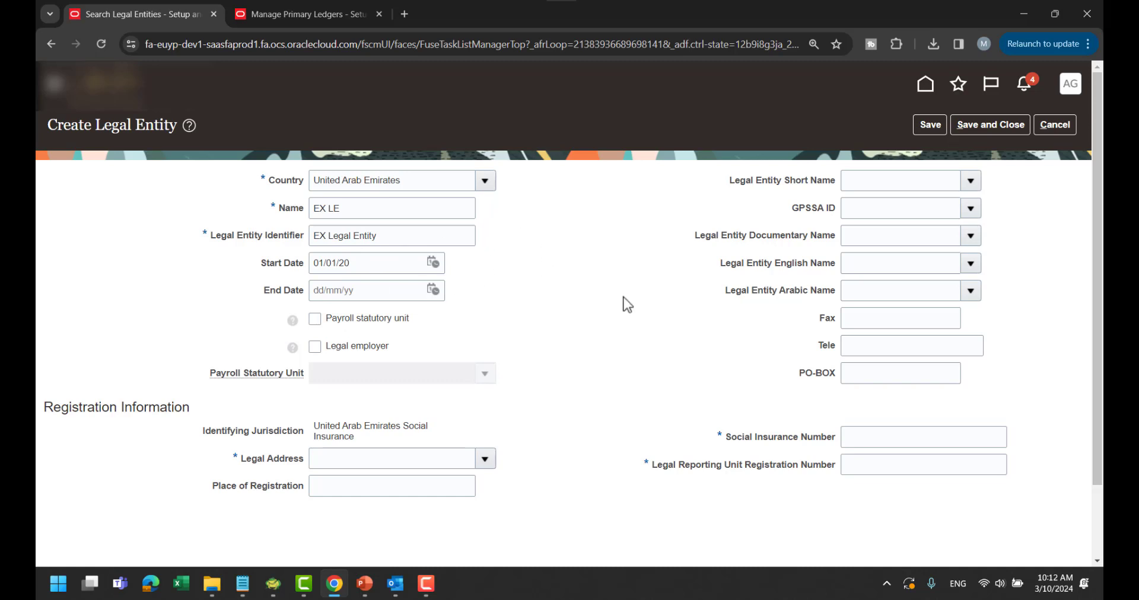
{"action": "left_click", "coordinate": [485, 460]}
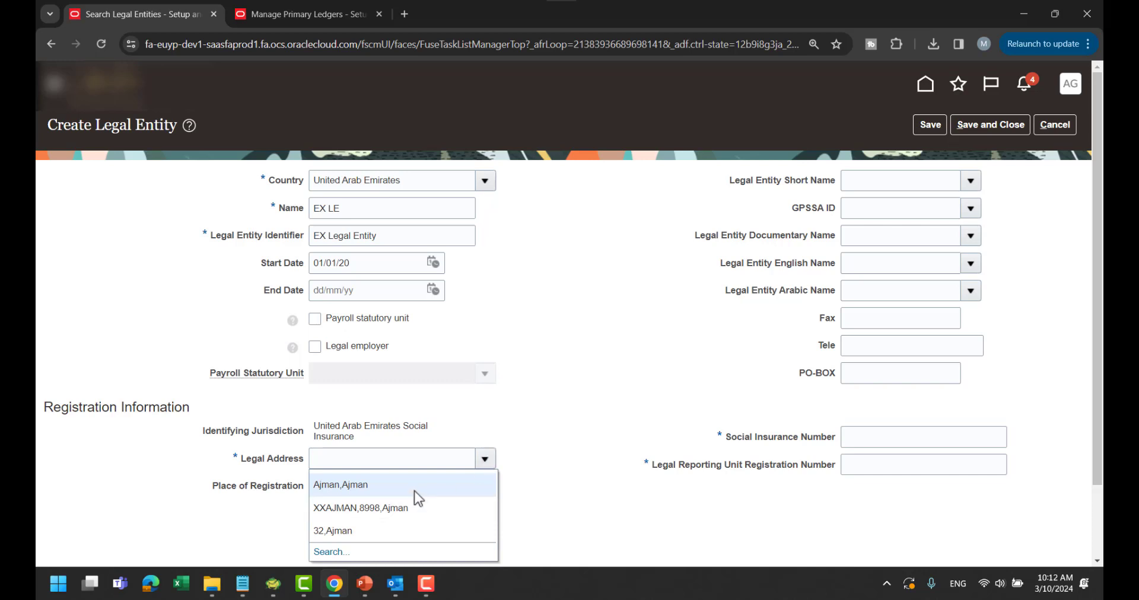
{"action": "left_click", "coordinate": [415, 486]}
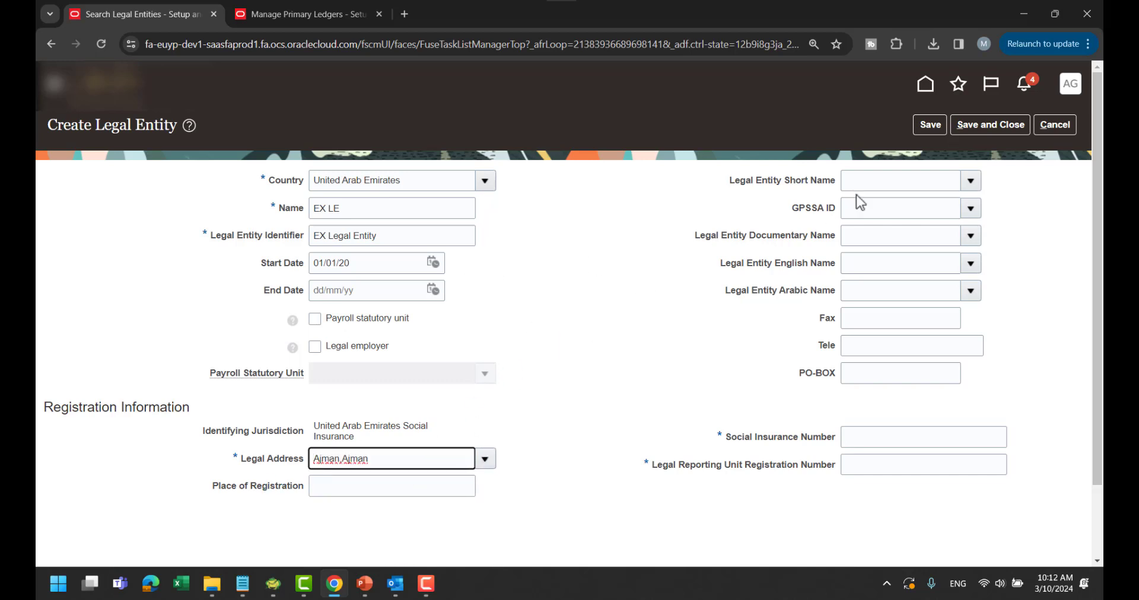
Step: Set the legal entity's short name to EX and leave the GPSSA ID blank
{"action": "left_click", "coordinate": [873, 181]}
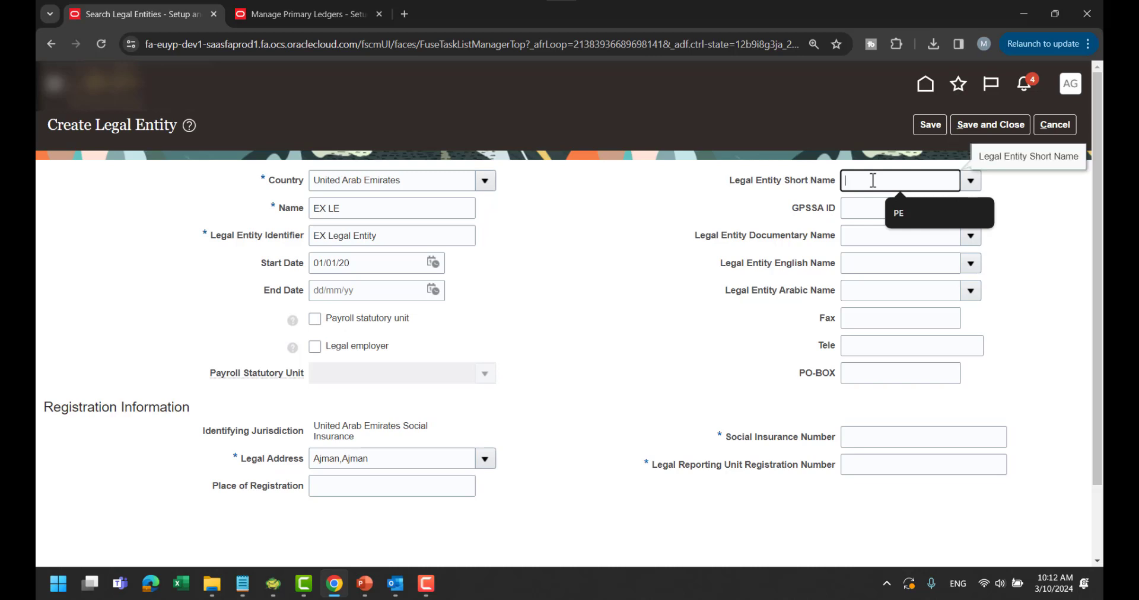
{"action": "type", "text": "EX"}
{"action": "key", "text": "Tab"}
{"action": "key", "text": "Tab"}
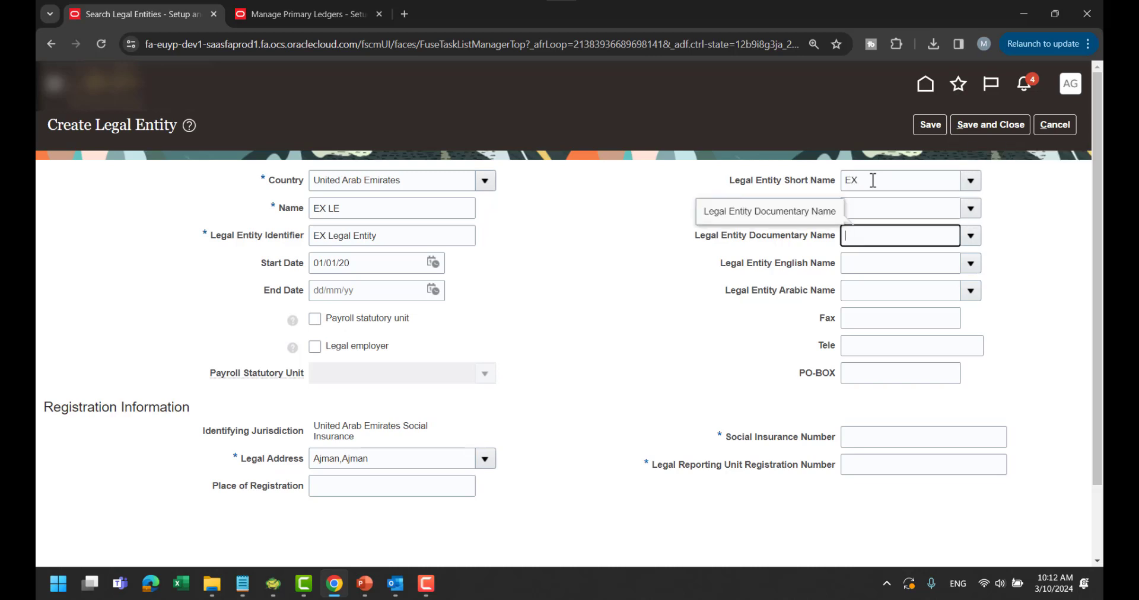
Step: Complete legal entity EX LE with the documentary name EX, its social insurance number and its legal reporting unit registration number, and save it
{"action": "type", "text": "EX"}
{"action": "key", "text": "Tab"}
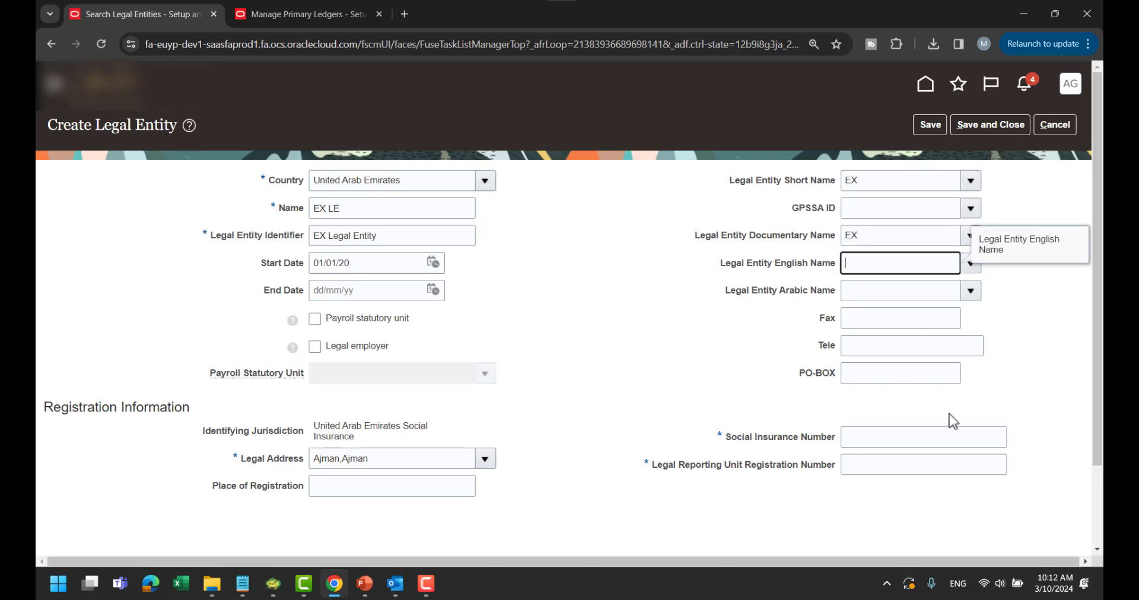
{"action": "left_click", "coordinate": [891, 439]}
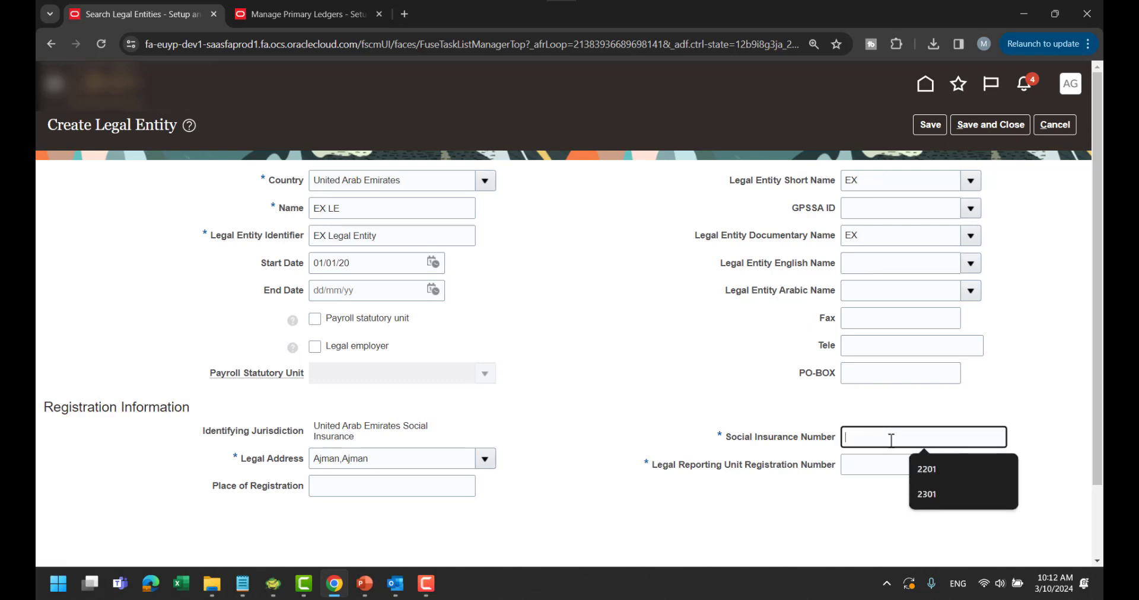
{"action": "type", "text": "2401"}
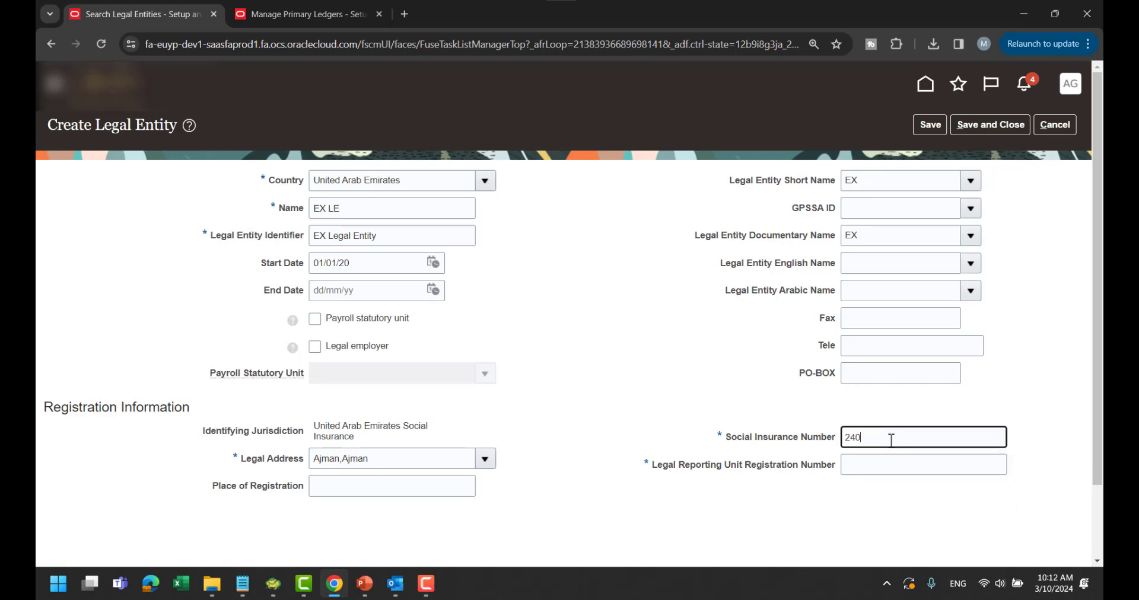
{"action": "key", "text": "Tab"}
{"action": "type", "text": "2401"}
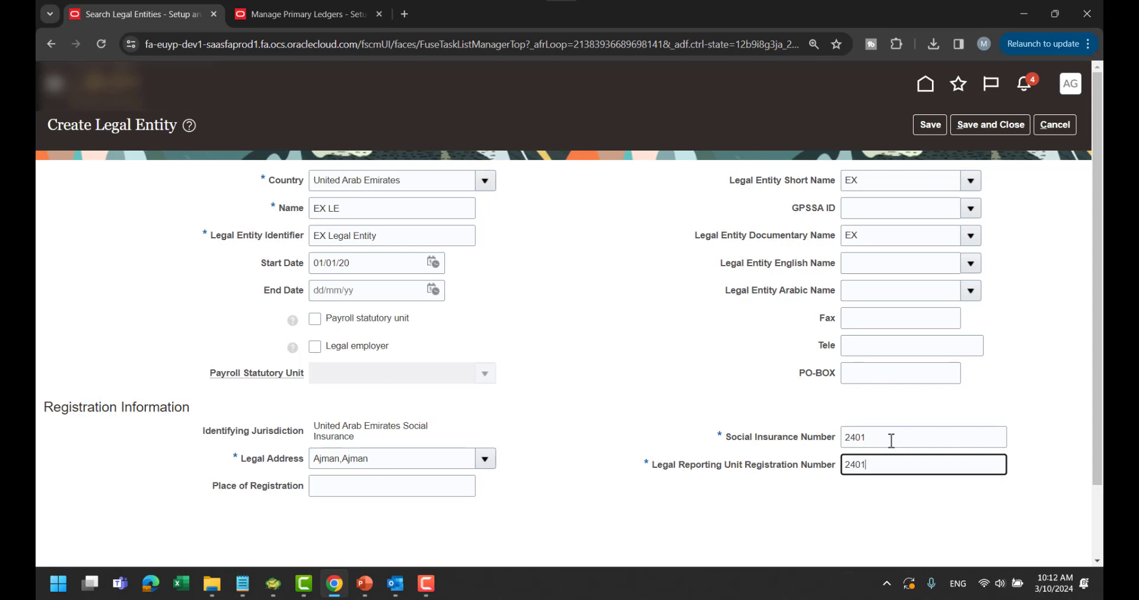
{"action": "key", "text": "Tab"}
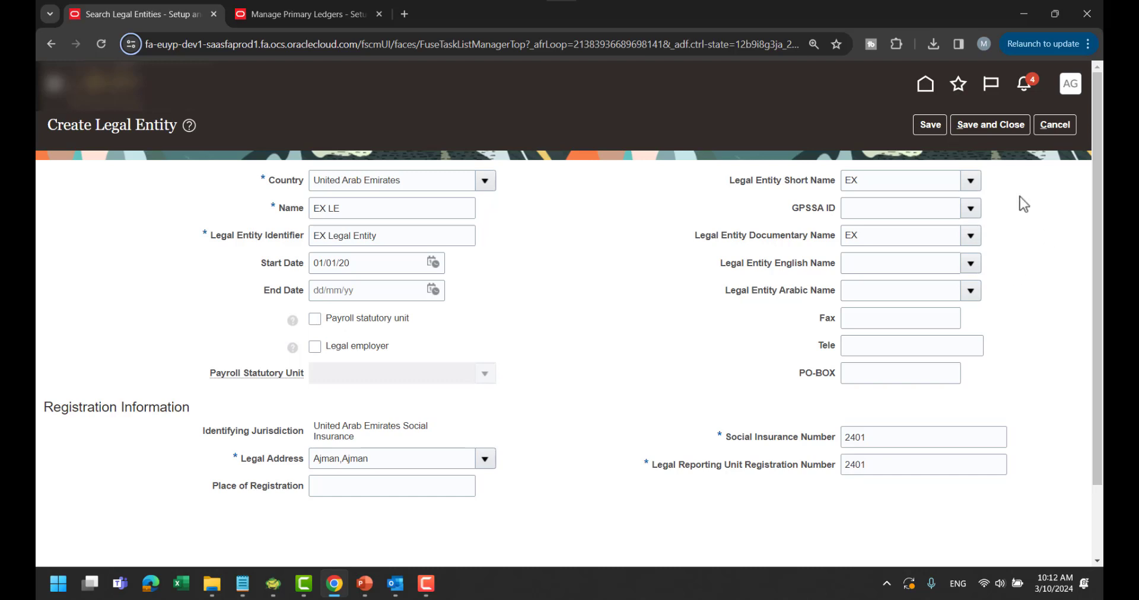
{"action": "left_click", "coordinate": [987, 126]}
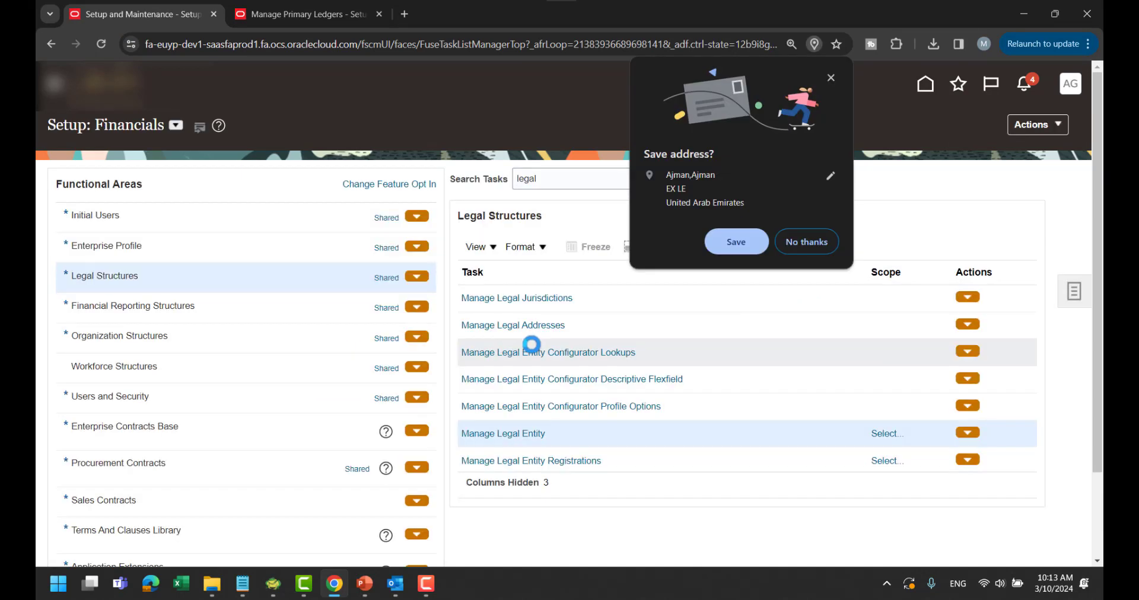
{"action": "left_click", "coordinate": [829, 80]}
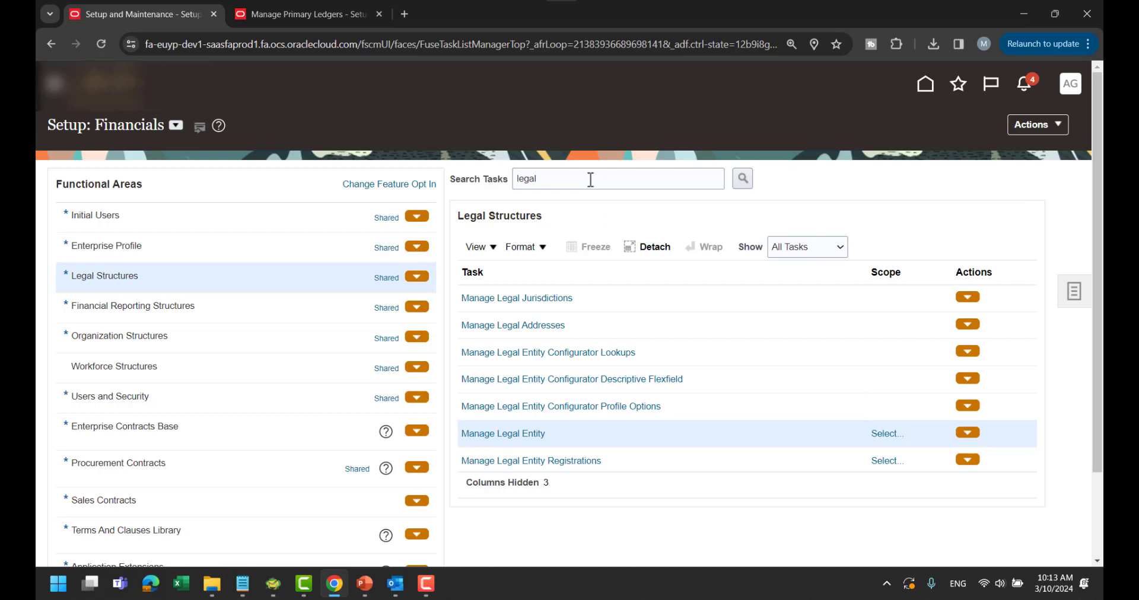
Step: Search the Financials setup tasks for "assign" and open the Assign Legal Entities task
{"action": "left_click", "coordinate": [570, 179]}
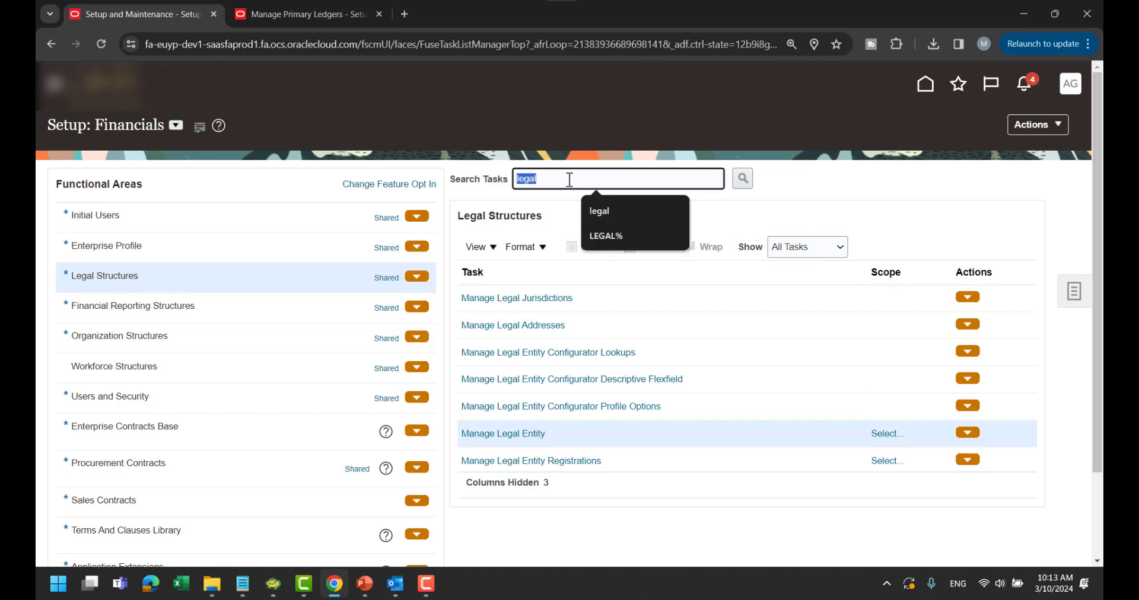
{"action": "type", "text": "as"}
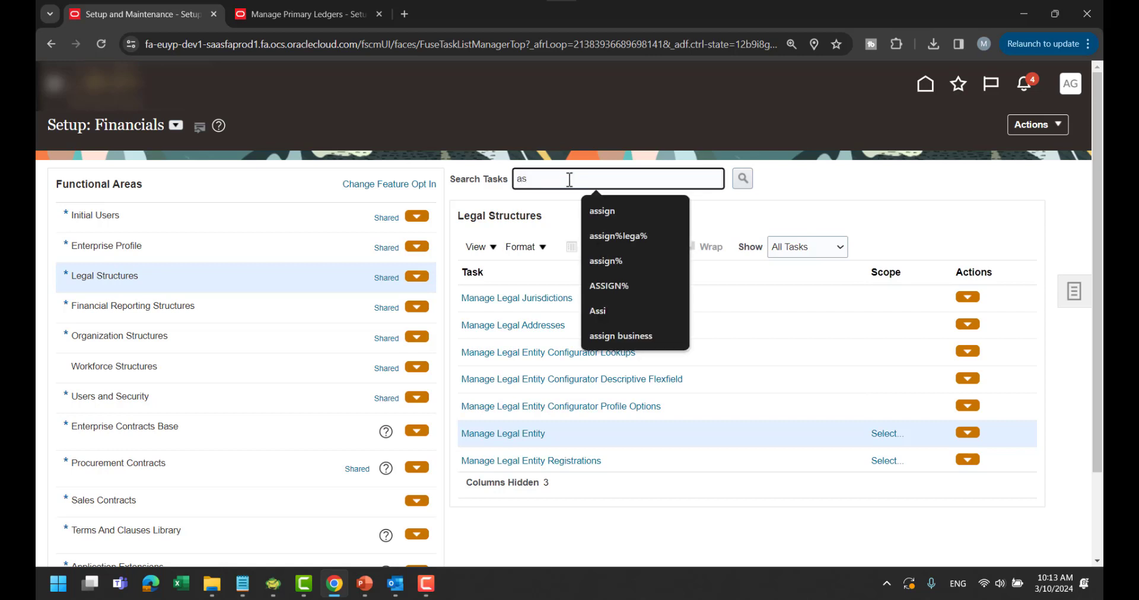
{"action": "type", "text": "sign"}
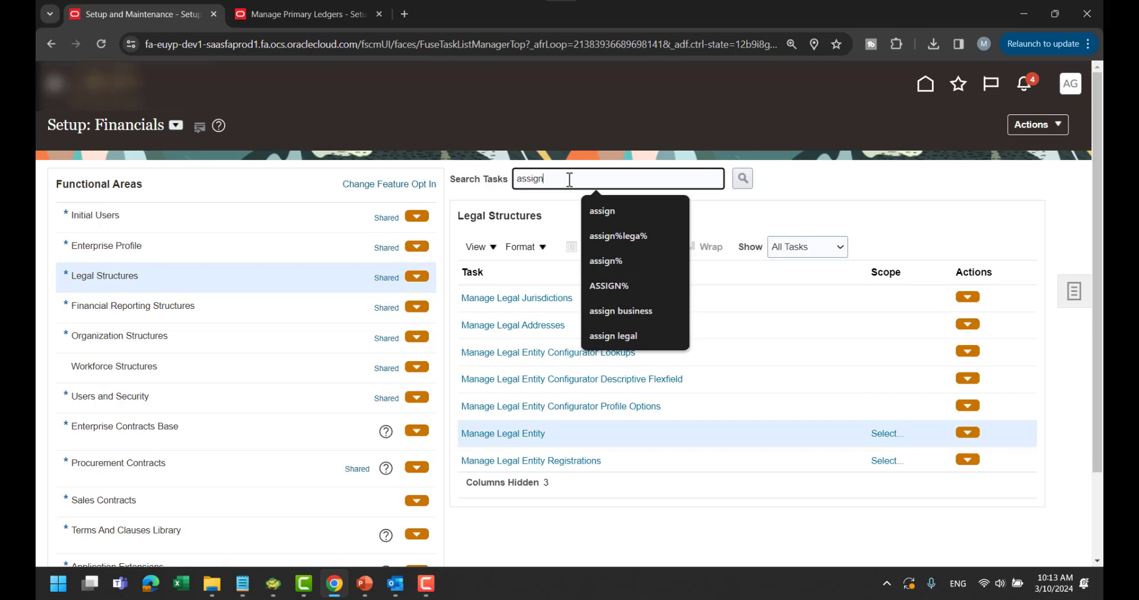
{"action": "key", "text": "Return"}
{"action": "left_click", "coordinate": [391, 239]}
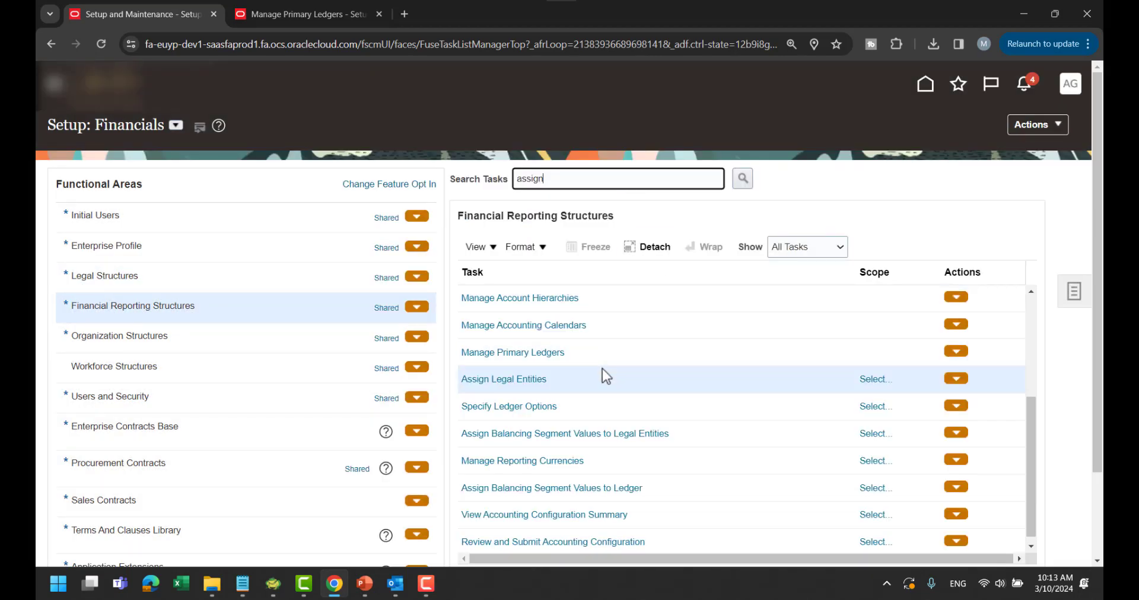
{"action": "left_click", "coordinate": [525, 383]}
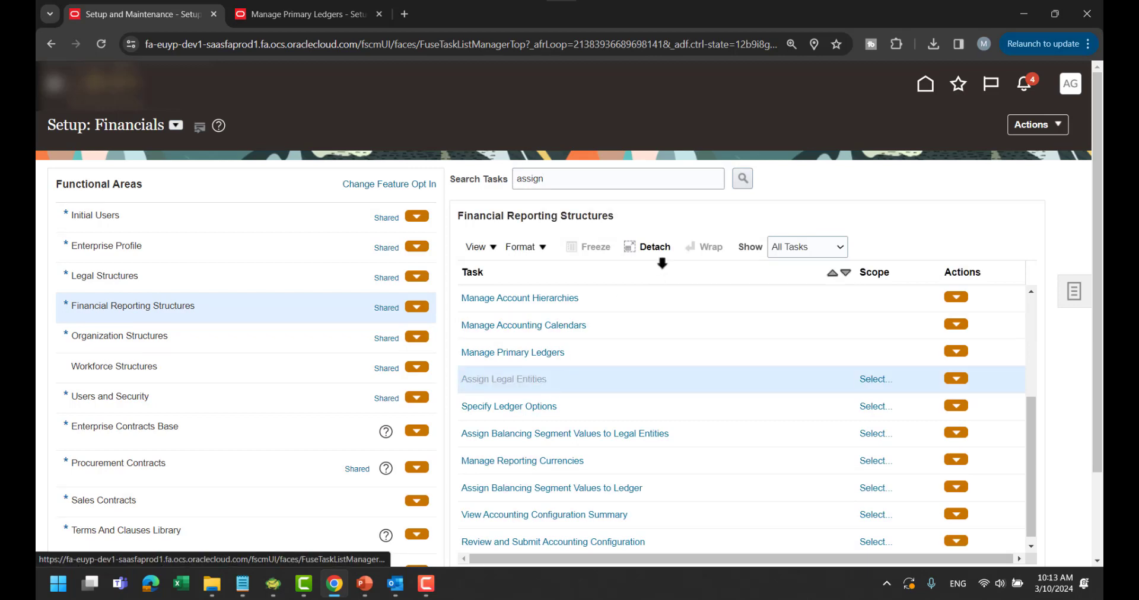
Step: Set the Assign Legal Entities scope to the existing primary ledger EX and go to the task
{"action": "left_click", "coordinate": [543, 346]}
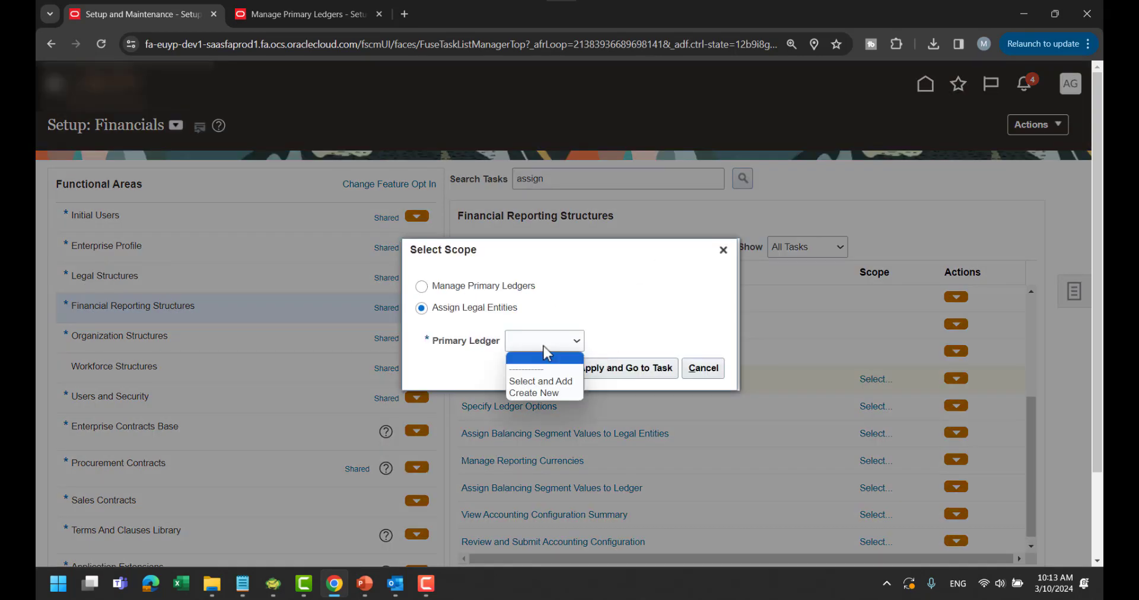
{"action": "left_click", "coordinate": [543, 381]}
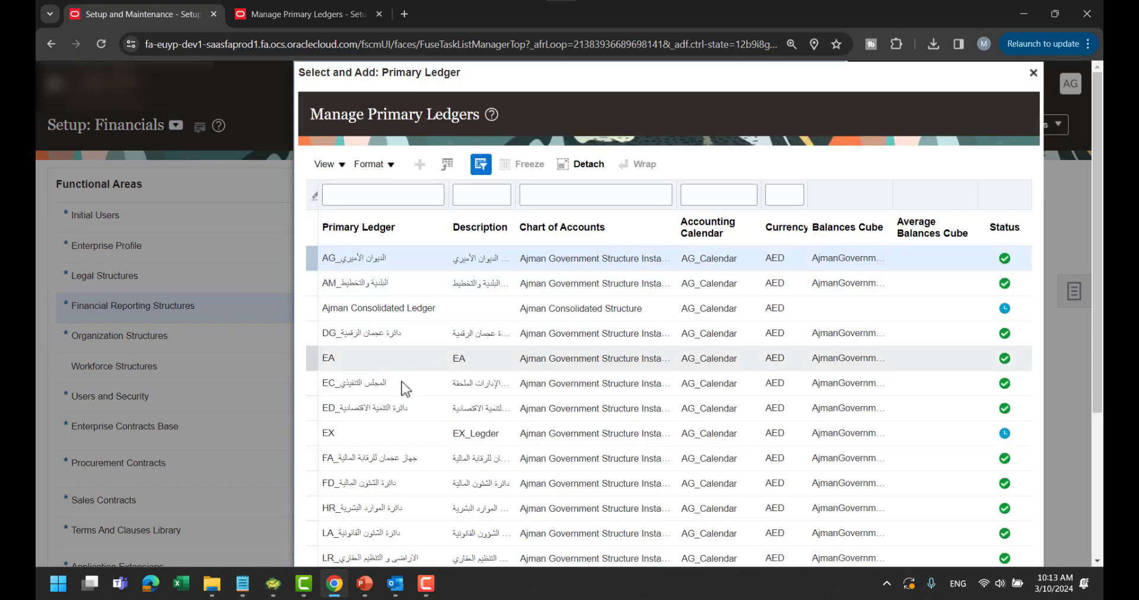
{"action": "left_click", "coordinate": [389, 432]}
{"action": "scroll", "coordinate": [389, 429], "scroll_direction": "down", "scroll_amount": 2}
{"action": "scroll", "coordinate": [653, 436], "scroll_direction": "down", "scroll_amount": 2}
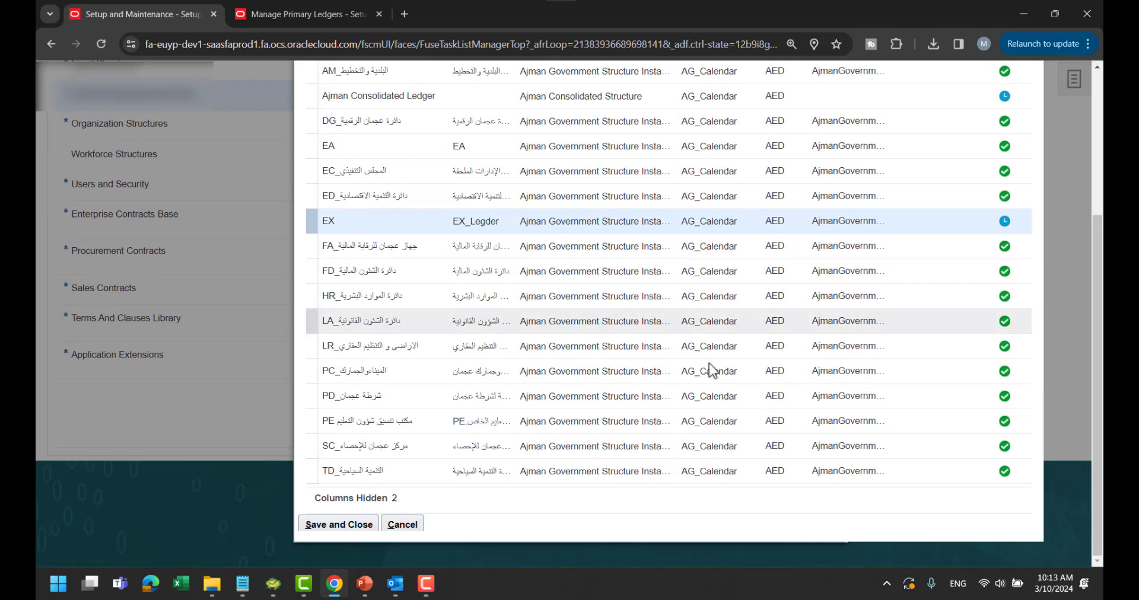
{"action": "left_click", "coordinate": [350, 524]}
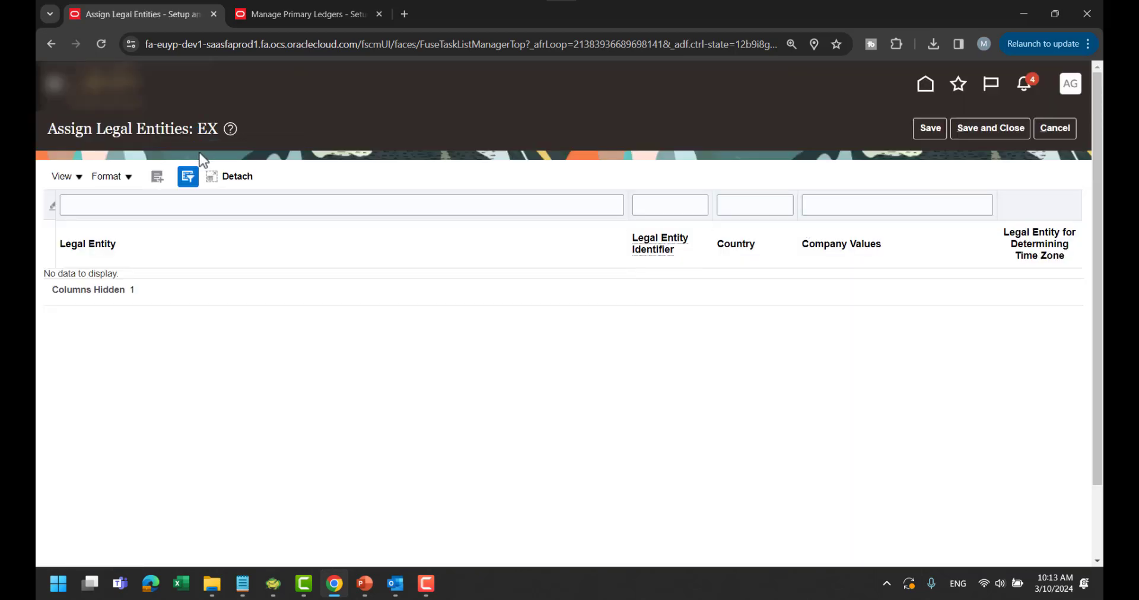
Step: Search for the legal entity EX, assign EX LE to the EX ledger and save the assignment
{"action": "left_click", "coordinate": [155, 181]}
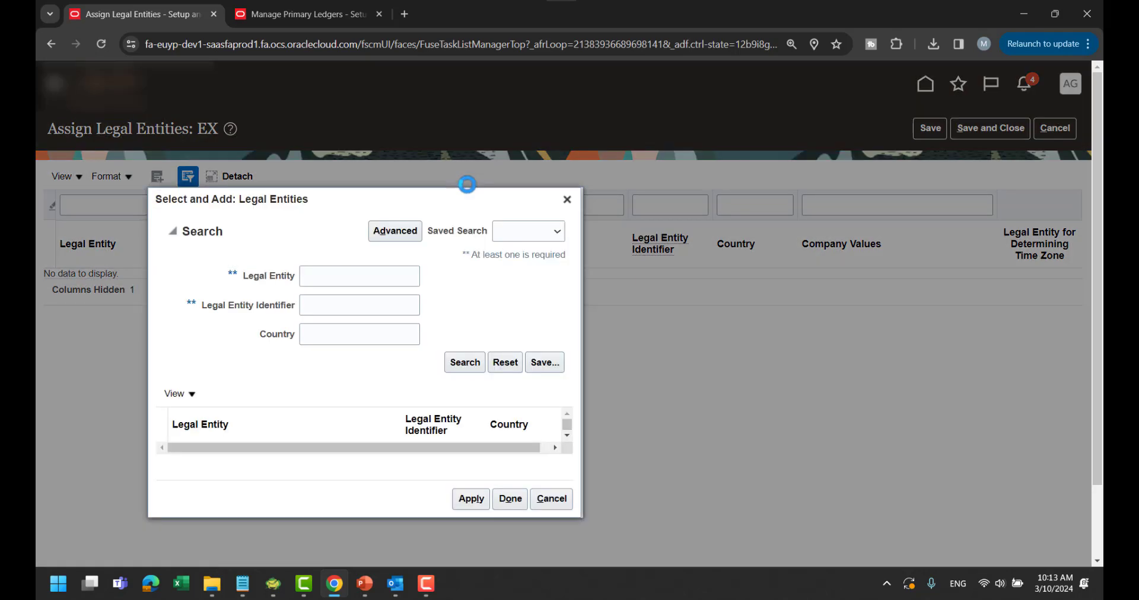
{"action": "left_click", "coordinate": [349, 277]}
{"action": "type", "text": "EX"}
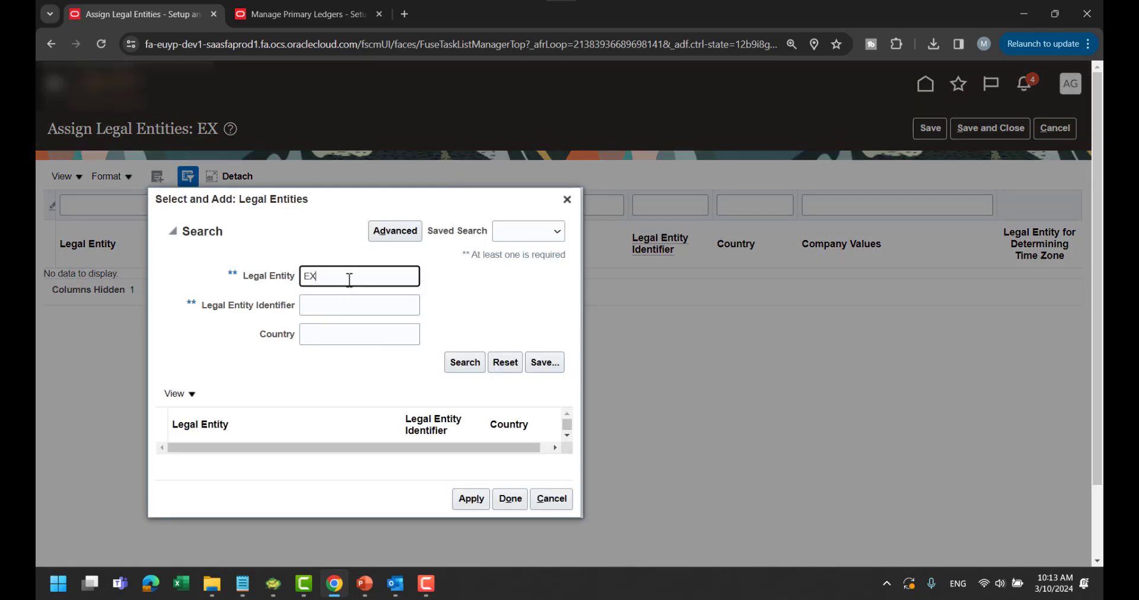
{"action": "key", "text": "Return"}
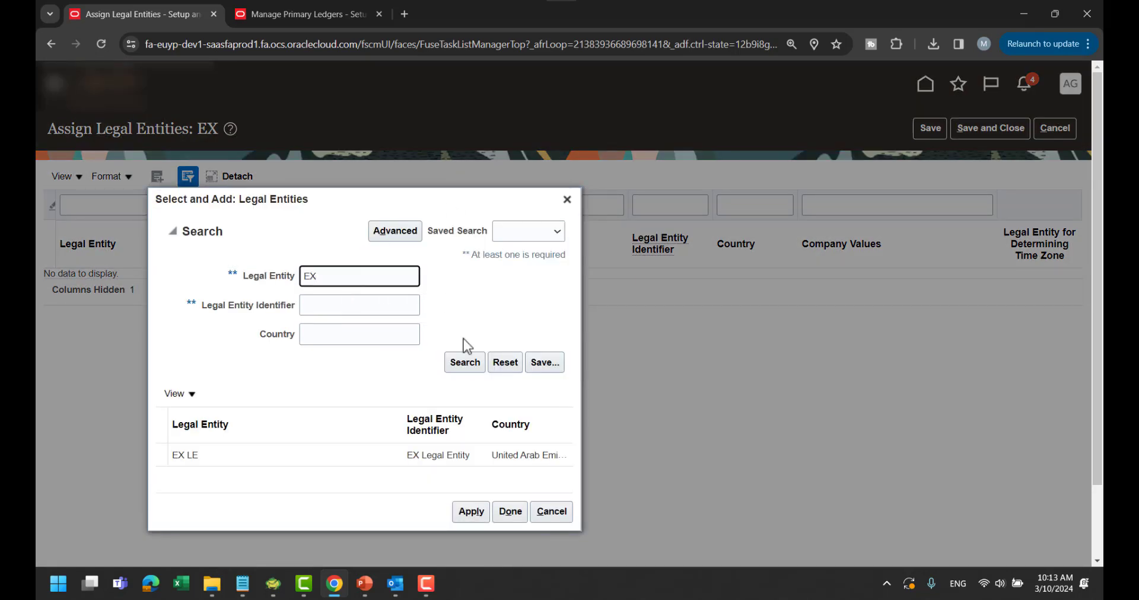
{"action": "left_click", "coordinate": [441, 456]}
{"action": "left_click", "coordinate": [473, 518]}
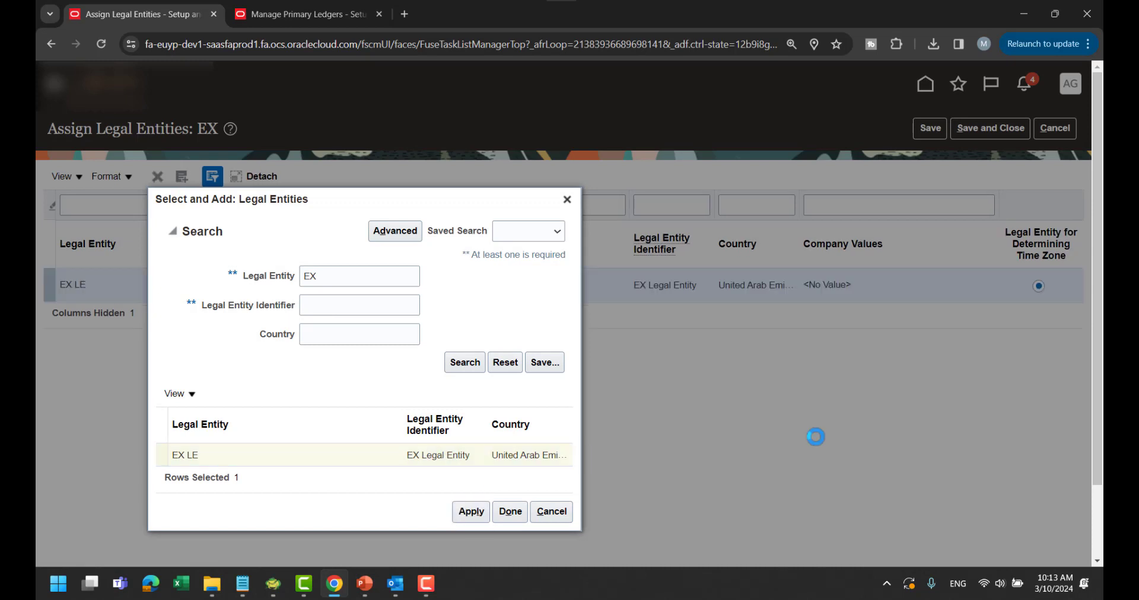
{"action": "left_click", "coordinate": [511, 510]}
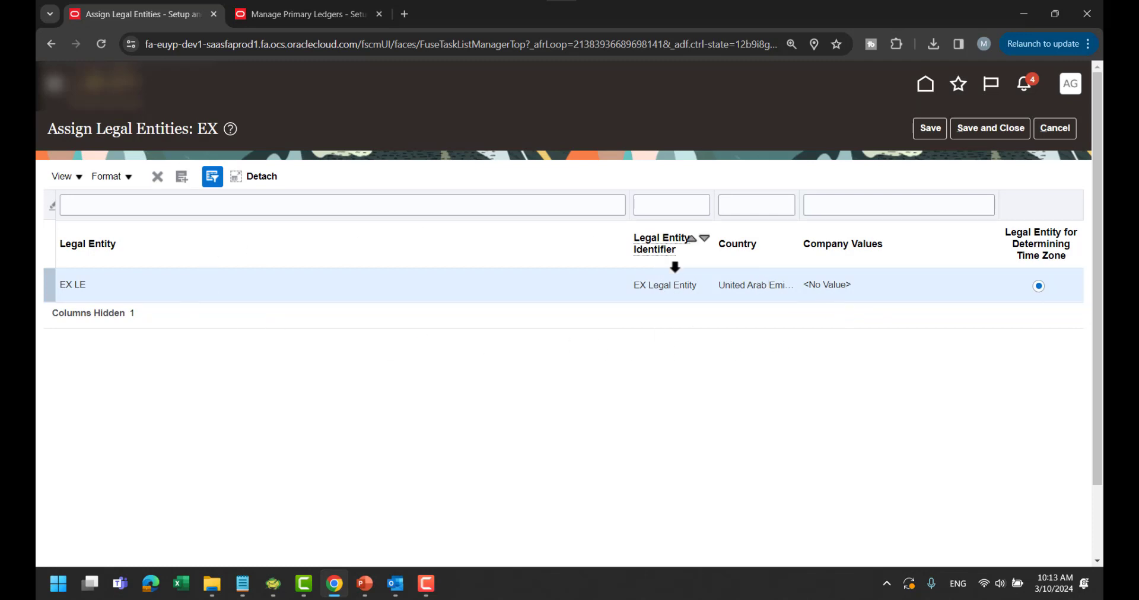
{"action": "left_click", "coordinate": [1002, 129]}
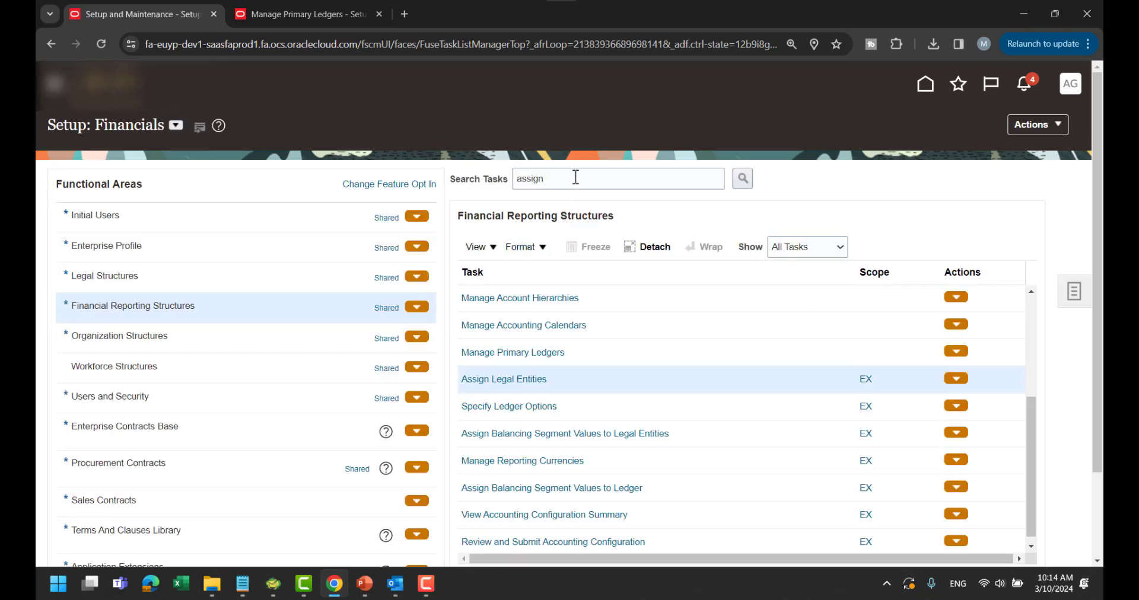
{"action": "left_click", "coordinate": [574, 176]}
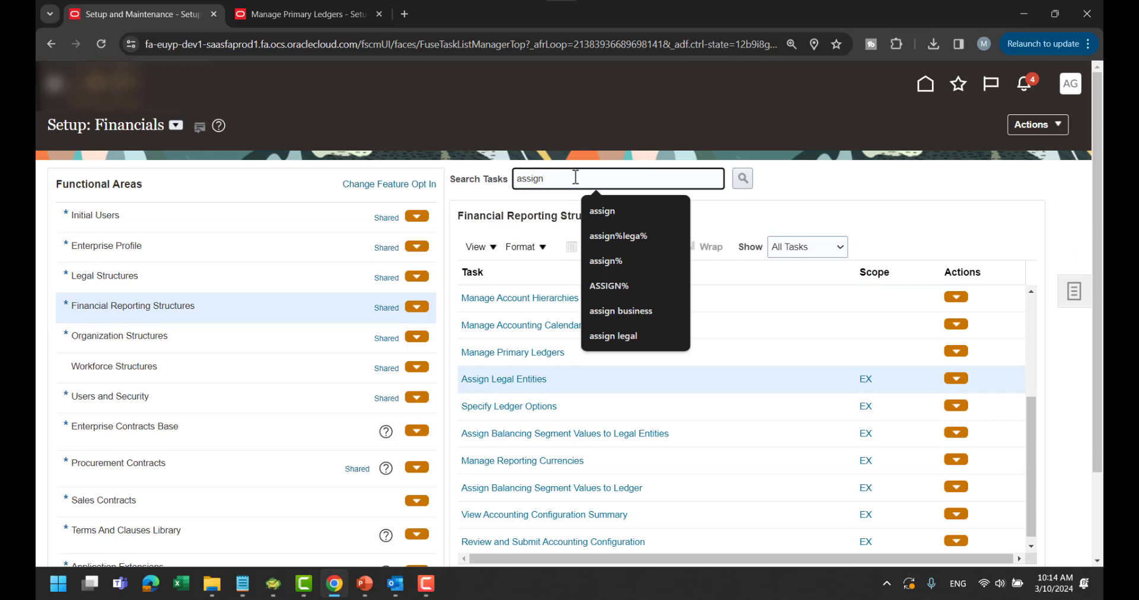
{"action": "type", "text": "LEGAL"}
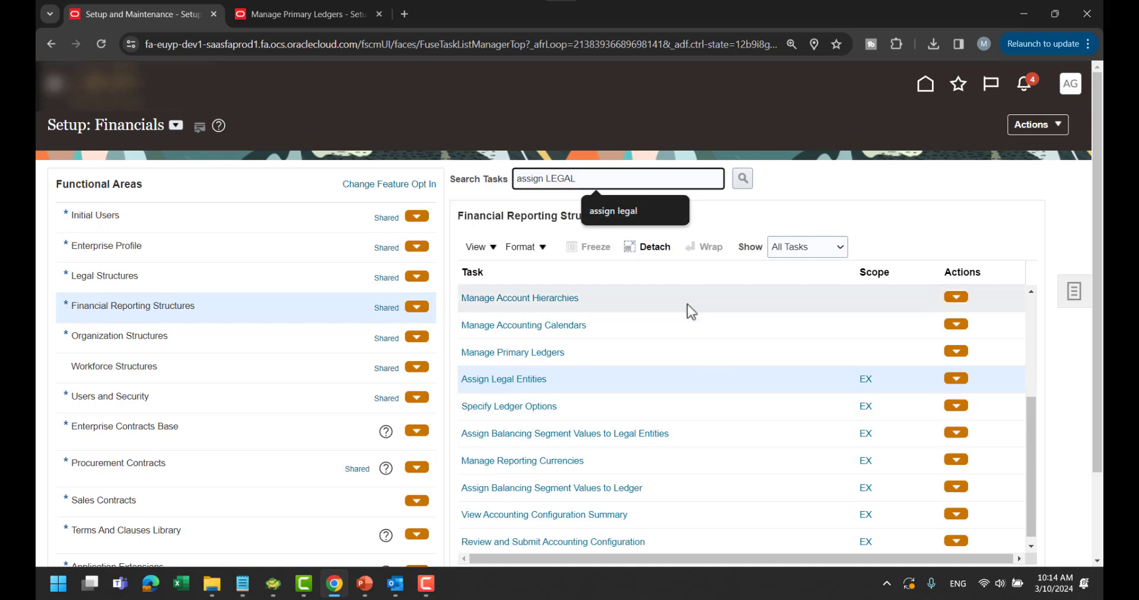
{"action": "double_click", "coordinate": [564, 180]}
{"action": "key", "text": "BackSpace"}
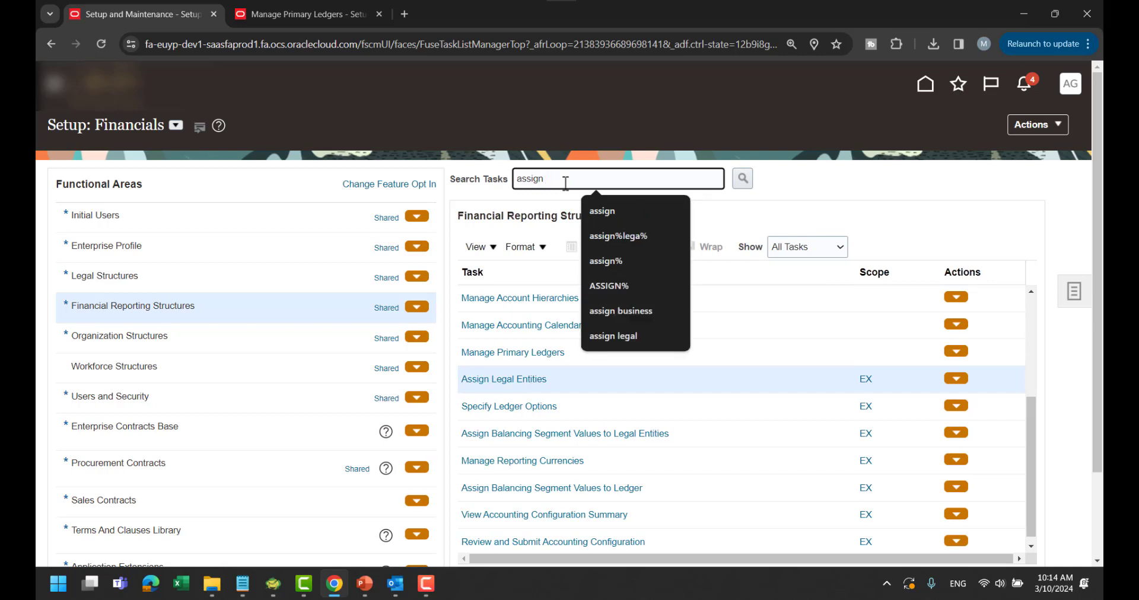
{"action": "left_click", "coordinate": [890, 162]}
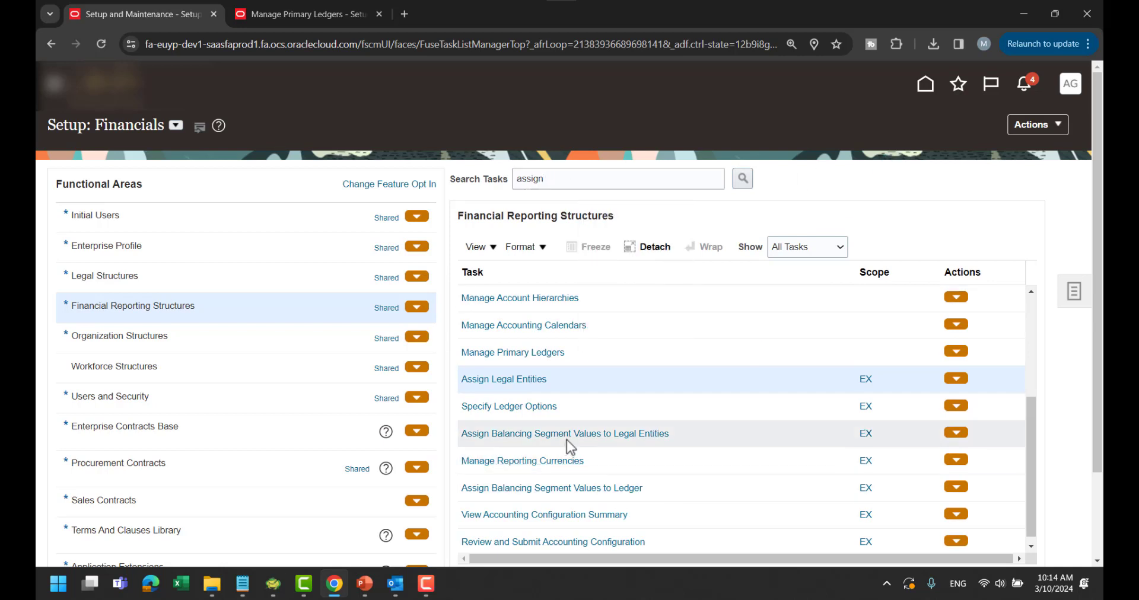
{"action": "left_click", "coordinate": [599, 437]}
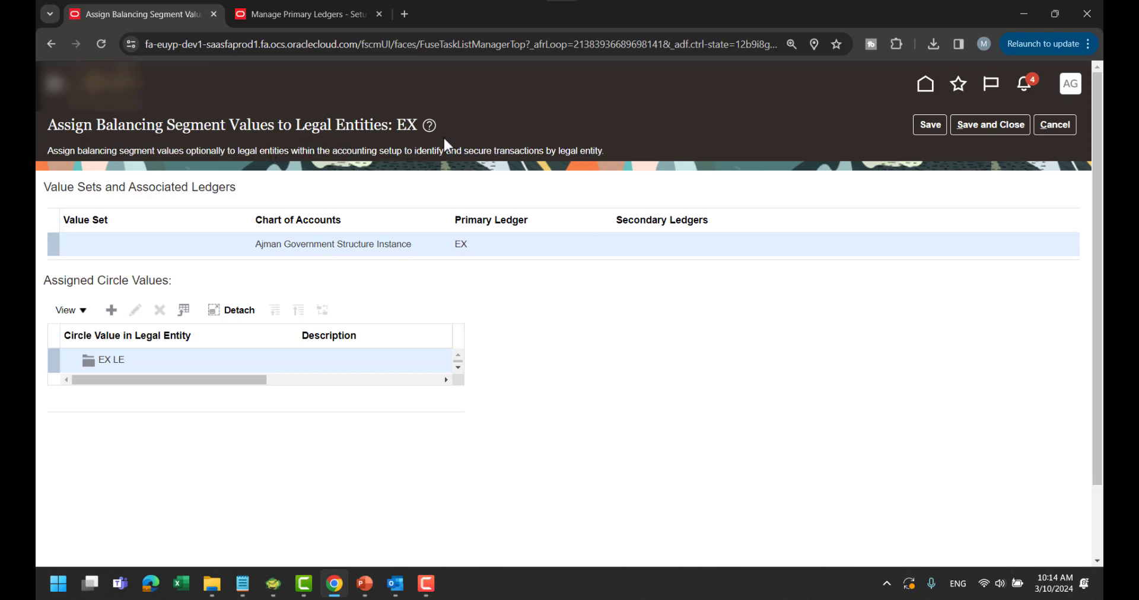
{"action": "left_click", "coordinate": [1055, 126]}
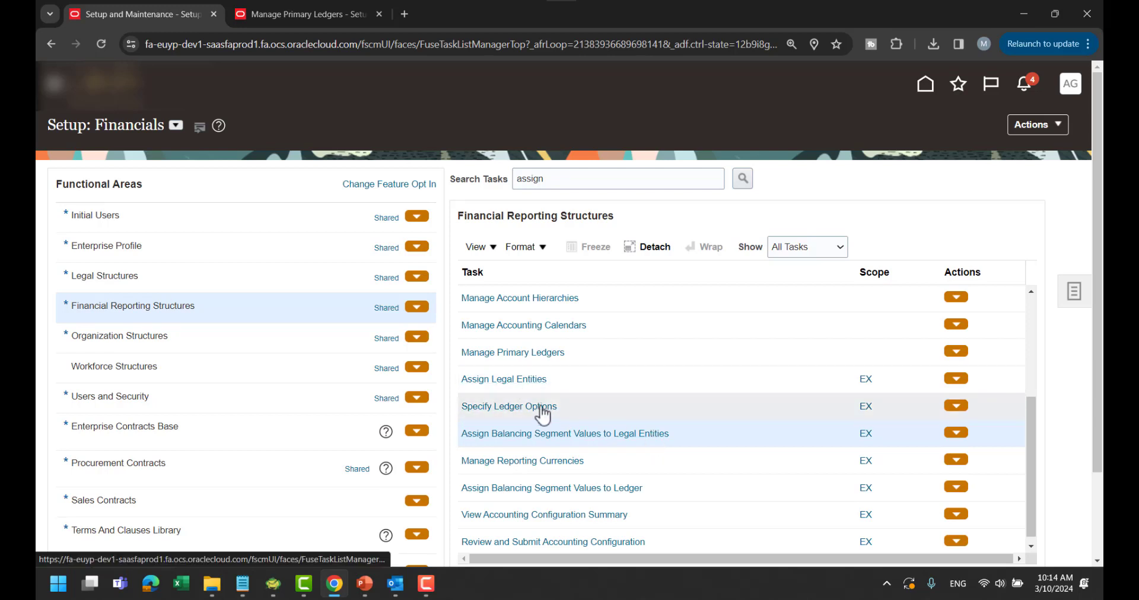
Step: Open the Assign Balancing Segment Values to Legal Entities task for ledger EX and start a new value assignment for EX LE
{"action": "left_click", "coordinate": [657, 434]}
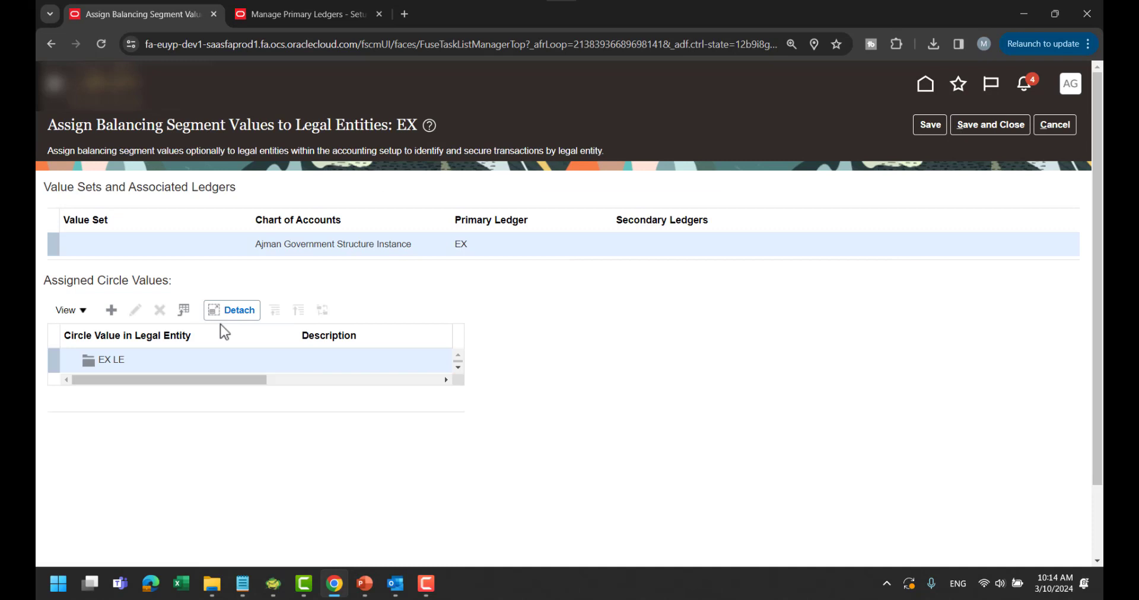
{"action": "left_click", "coordinate": [110, 311]}
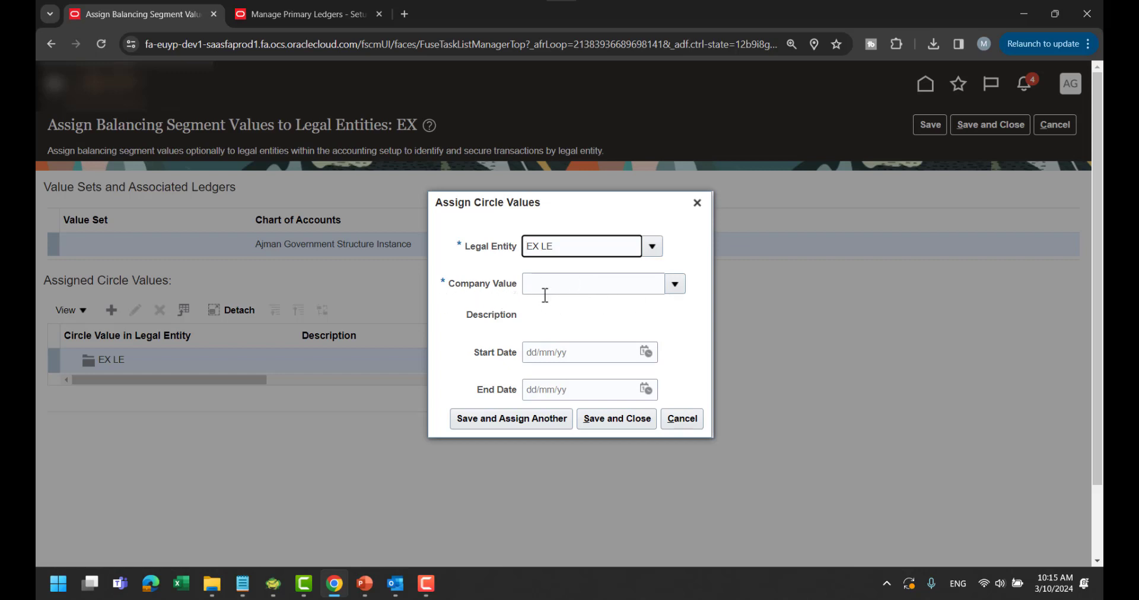
Step: Try to find company value 2401 for EX LE through the company value search
{"action": "left_click", "coordinate": [675, 285]}
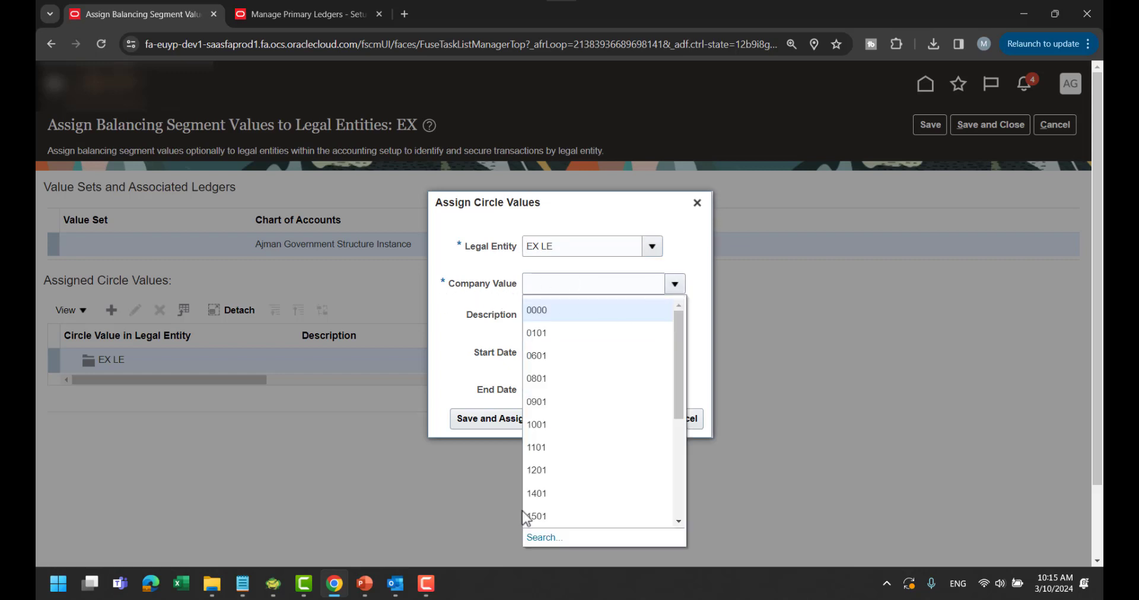
{"action": "left_click", "coordinate": [541, 538]}
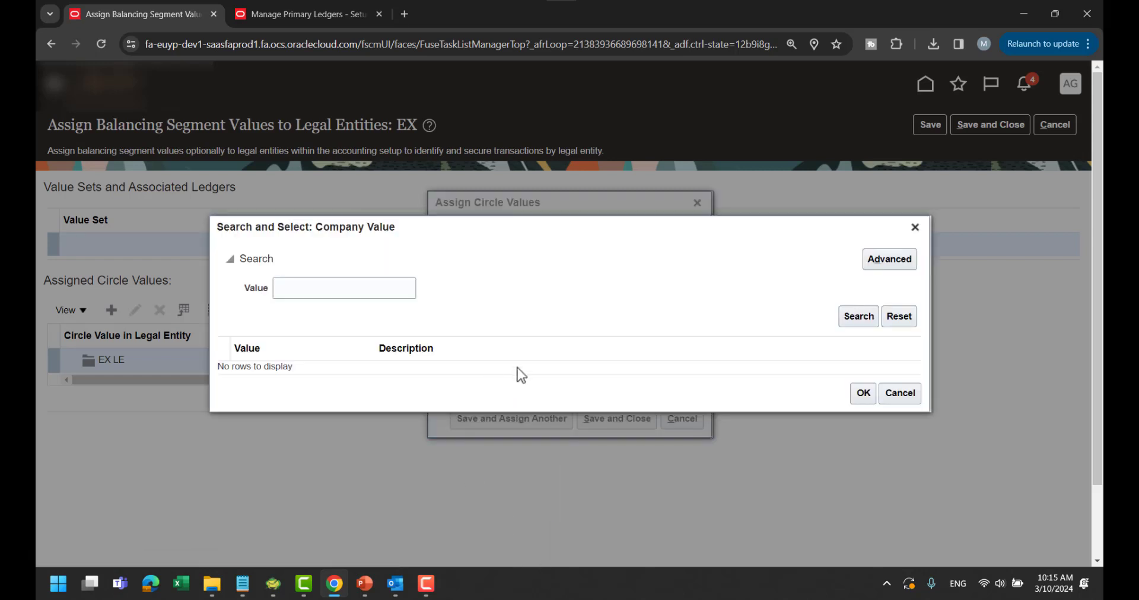
{"action": "left_click", "coordinate": [354, 294]}
{"action": "type", "text": "24"}
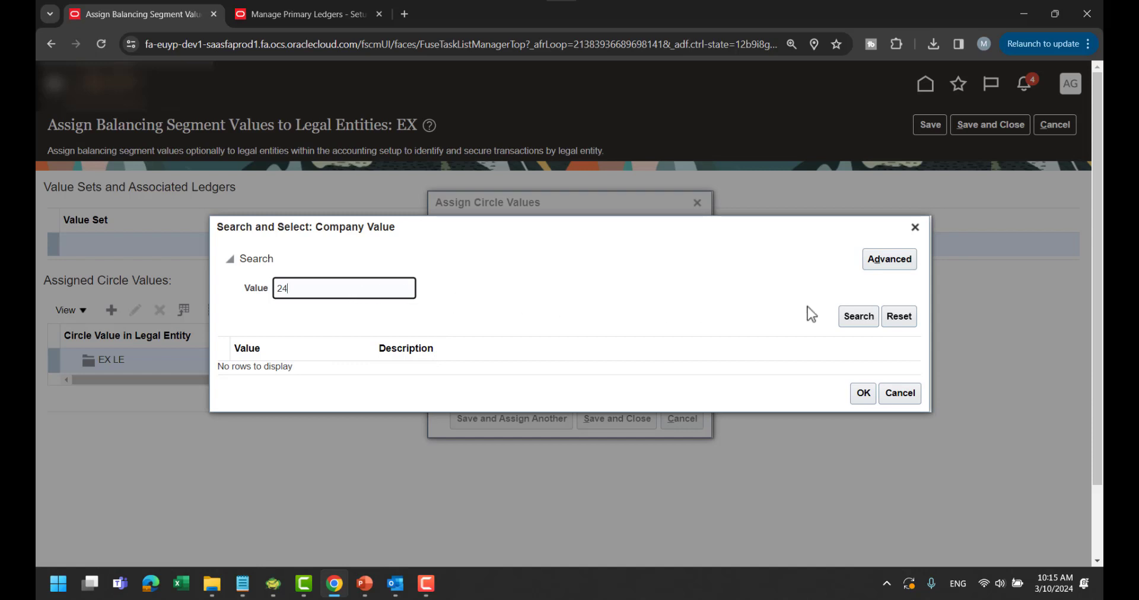
{"action": "left_click", "coordinate": [854, 319]}
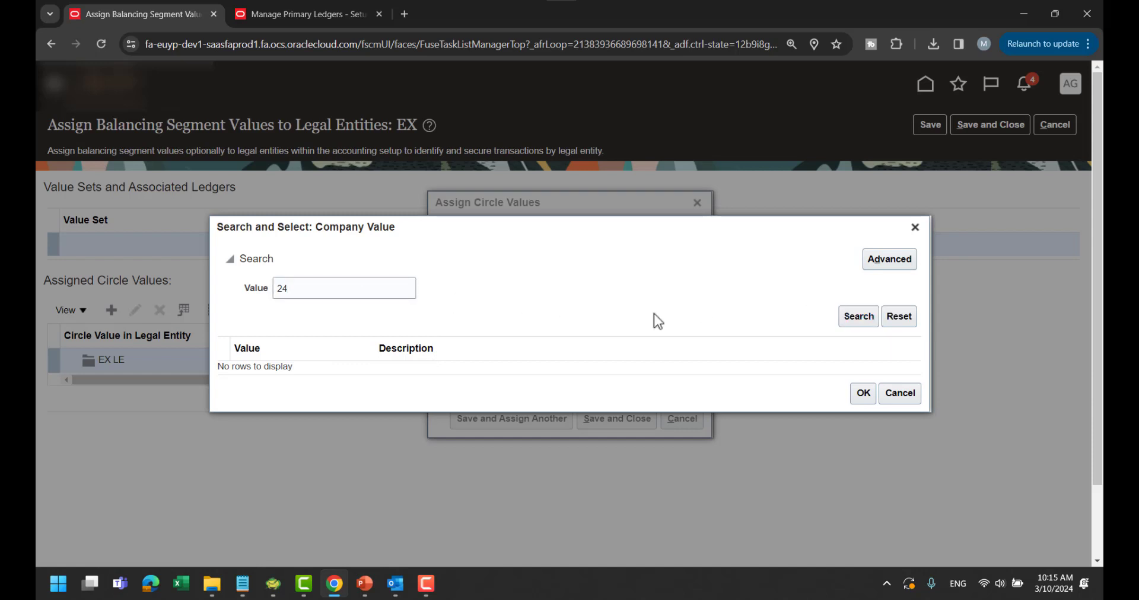
{"action": "left_click", "coordinate": [354, 290]}
{"action": "type", "text": "01"}
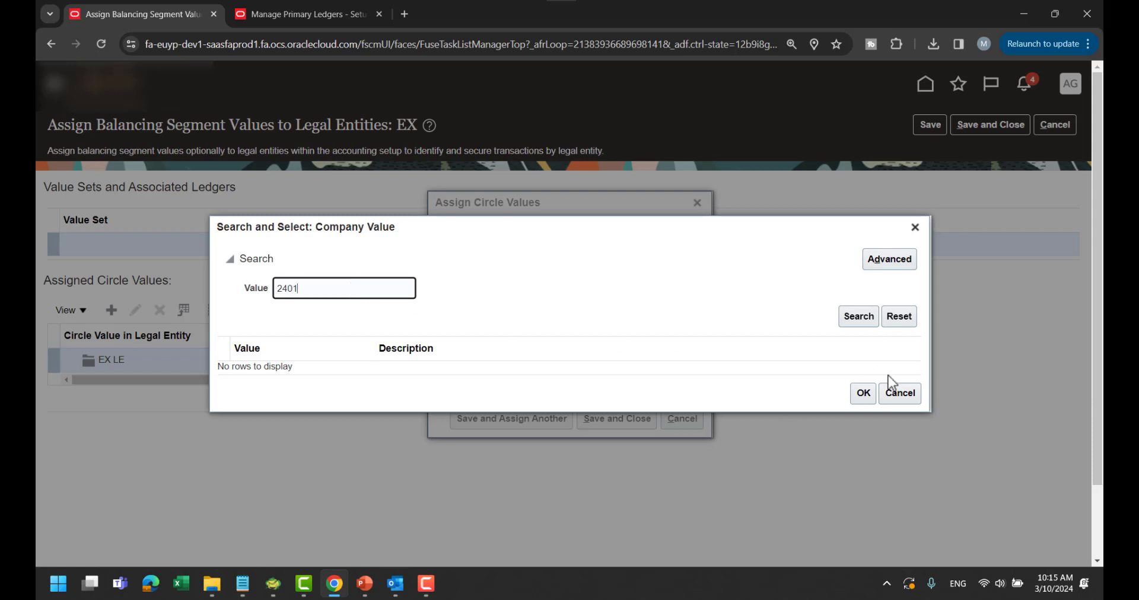
{"action": "left_click", "coordinate": [860, 396]}
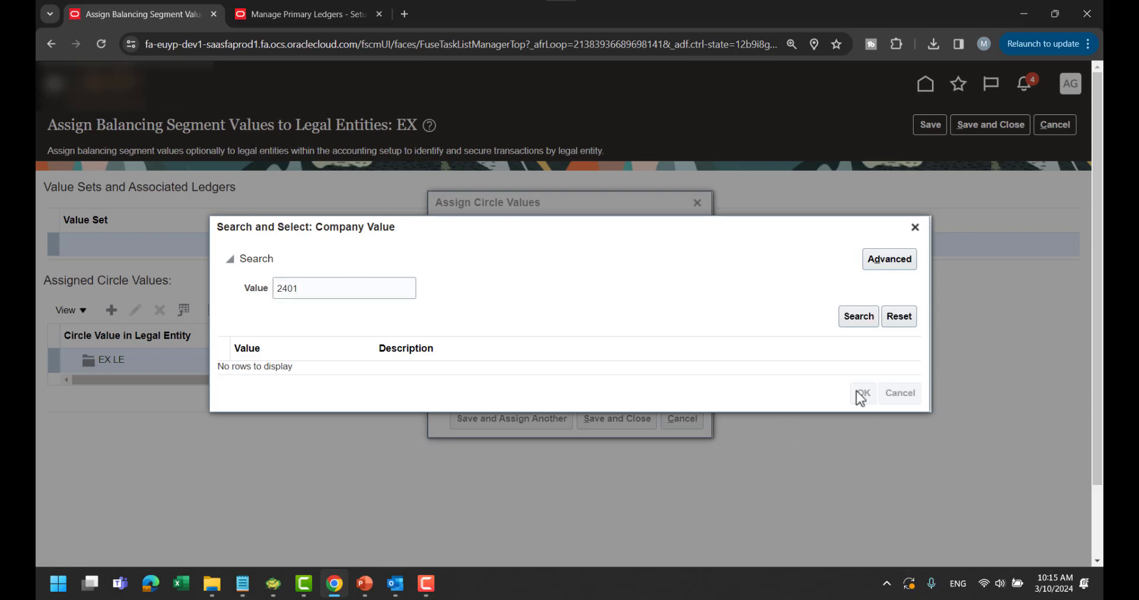
Step: Assign company value 2401 to legal entity EX LE from the list of company values, and save and close the assignment
{"action": "left_click", "coordinate": [679, 291]}
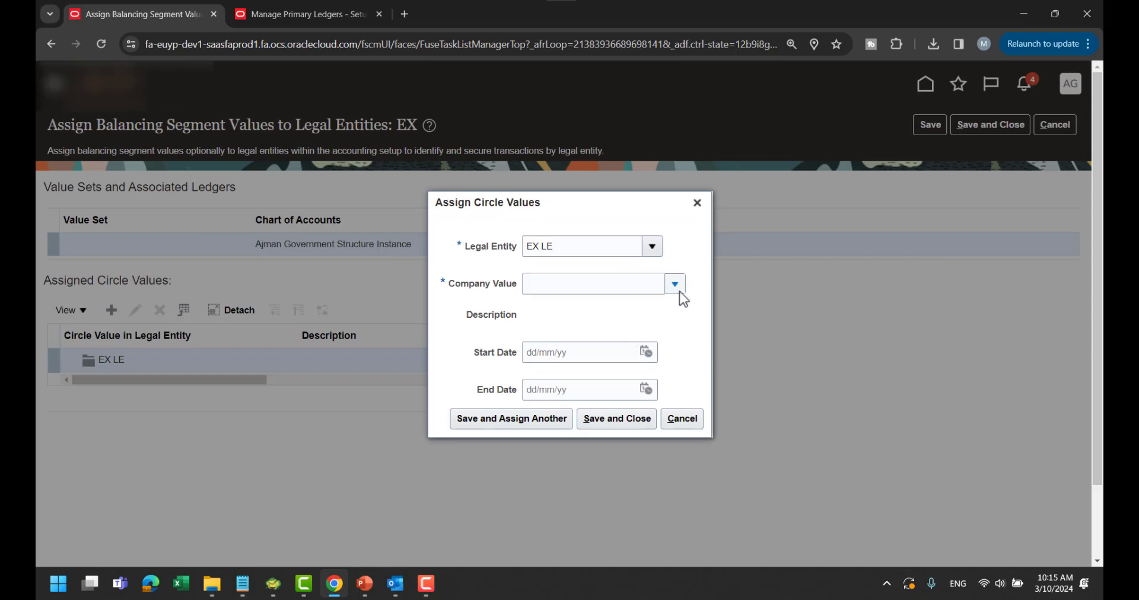
{"action": "scroll", "coordinate": [617, 407], "scroll_direction": "down", "scroll_amount": 4}
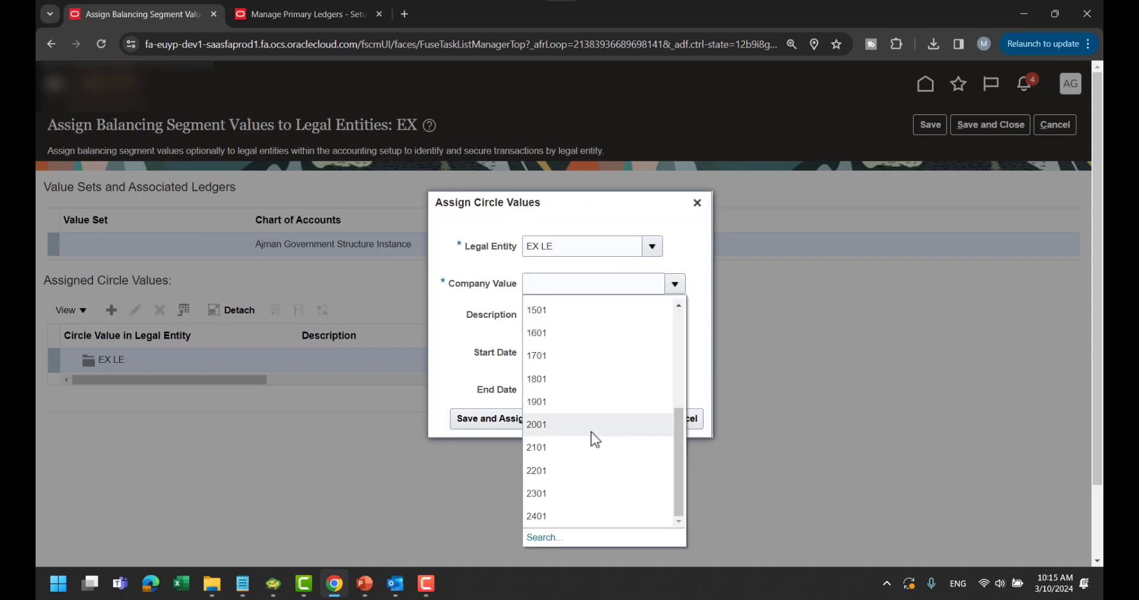
{"action": "left_click", "coordinate": [539, 515]}
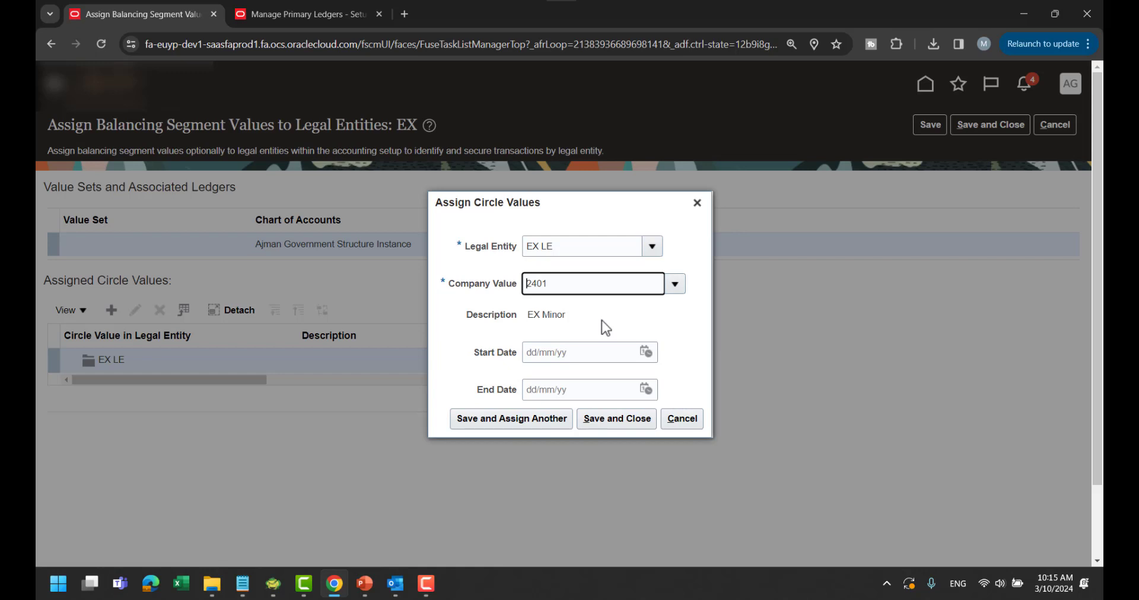
{"action": "left_click", "coordinate": [624, 423]}
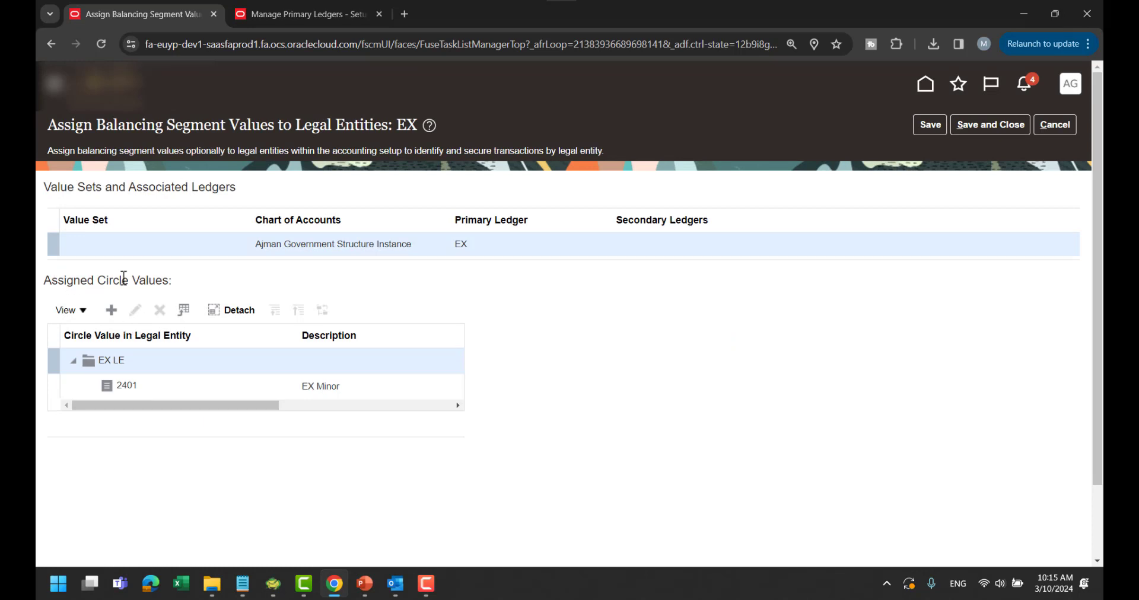
{"action": "left_click", "coordinate": [347, 388]}
{"action": "left_click", "coordinate": [329, 360]}
{"action": "left_click", "coordinate": [350, 386]}
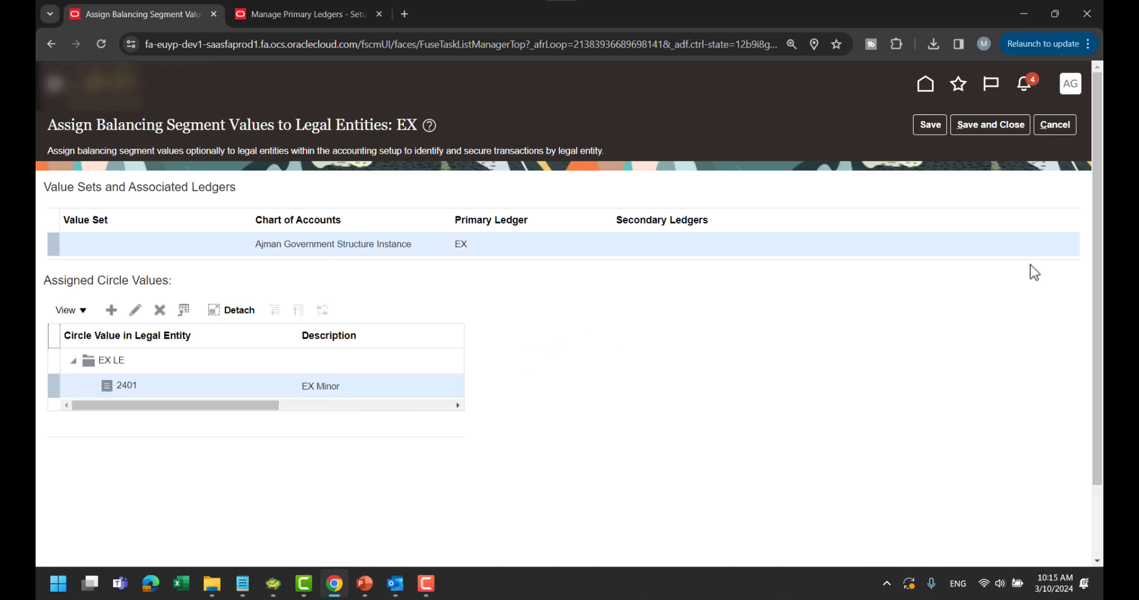
{"action": "left_click", "coordinate": [997, 127]}
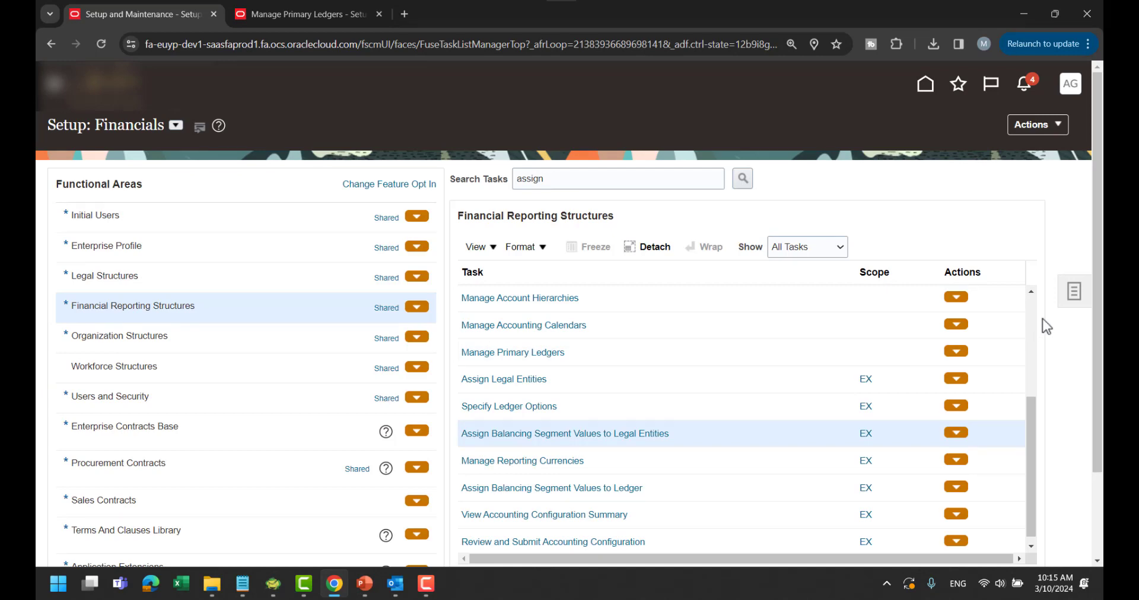
Step: Review and submit the accounting configuration for ledger EX and acknowledge the confirmation
{"action": "scroll", "coordinate": [1042, 319], "scroll_direction": "down", "scroll_amount": 2}
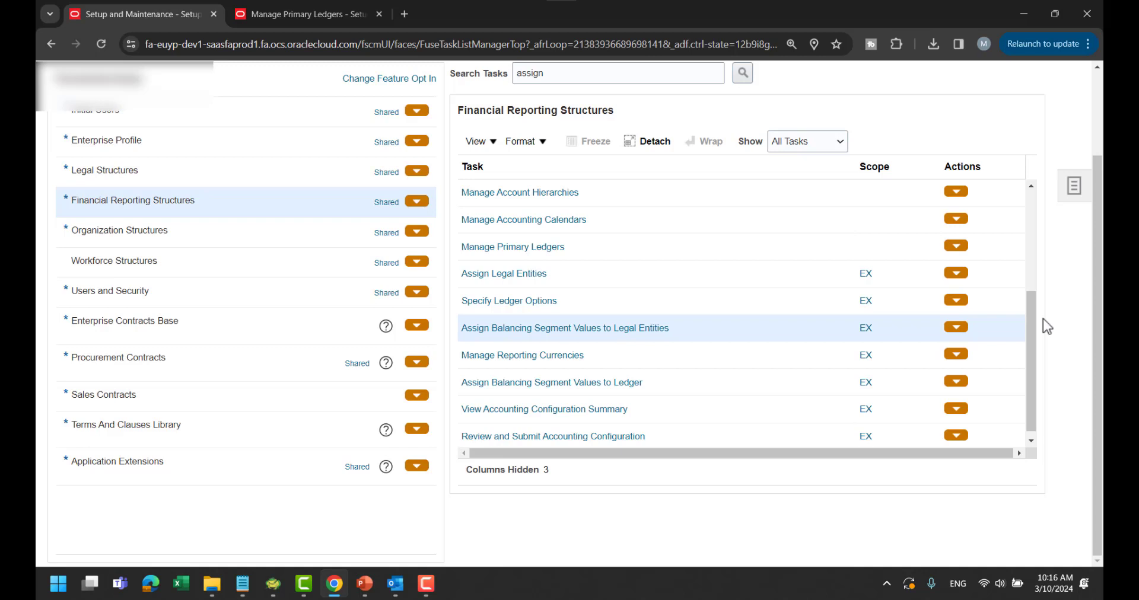
{"action": "scroll", "coordinate": [687, 285], "scroll_direction": "down", "scroll_amount": 1}
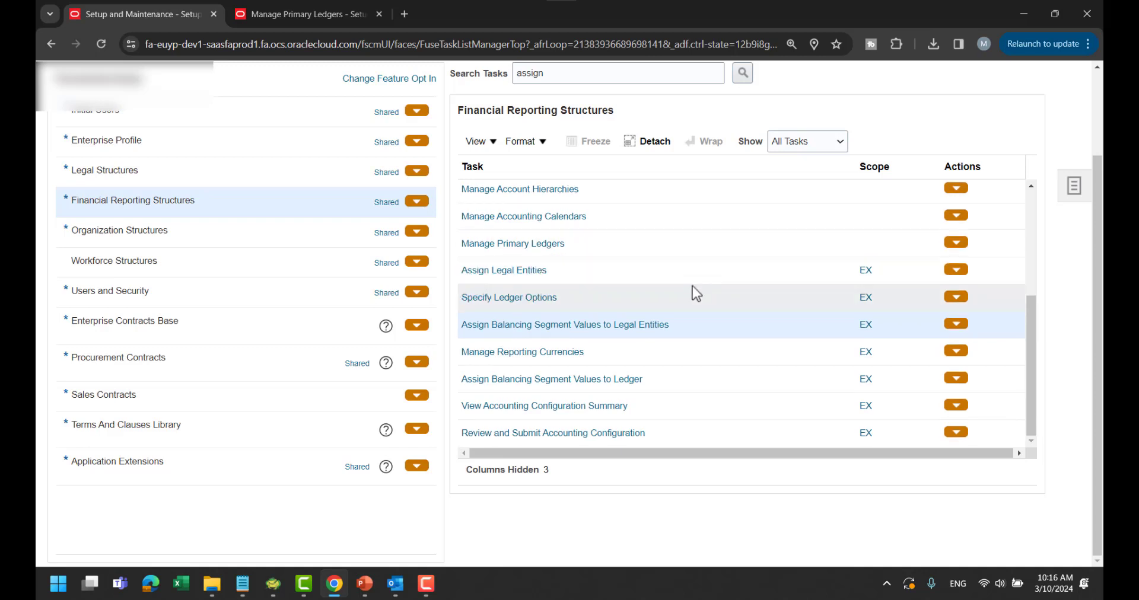
{"action": "left_click", "coordinate": [608, 433]}
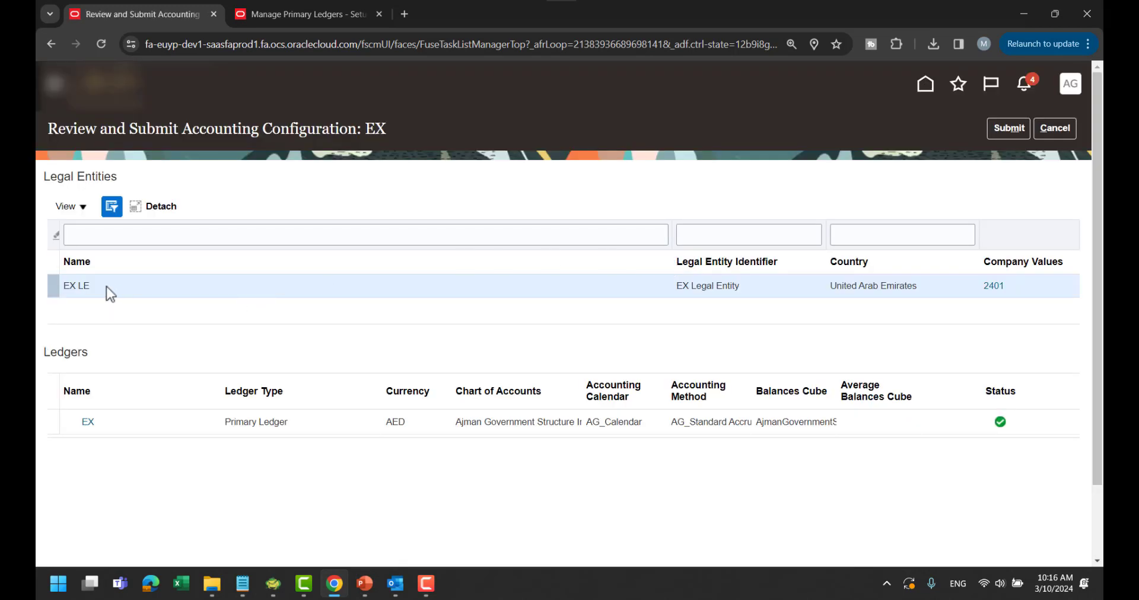
{"action": "left_click", "coordinate": [995, 133]}
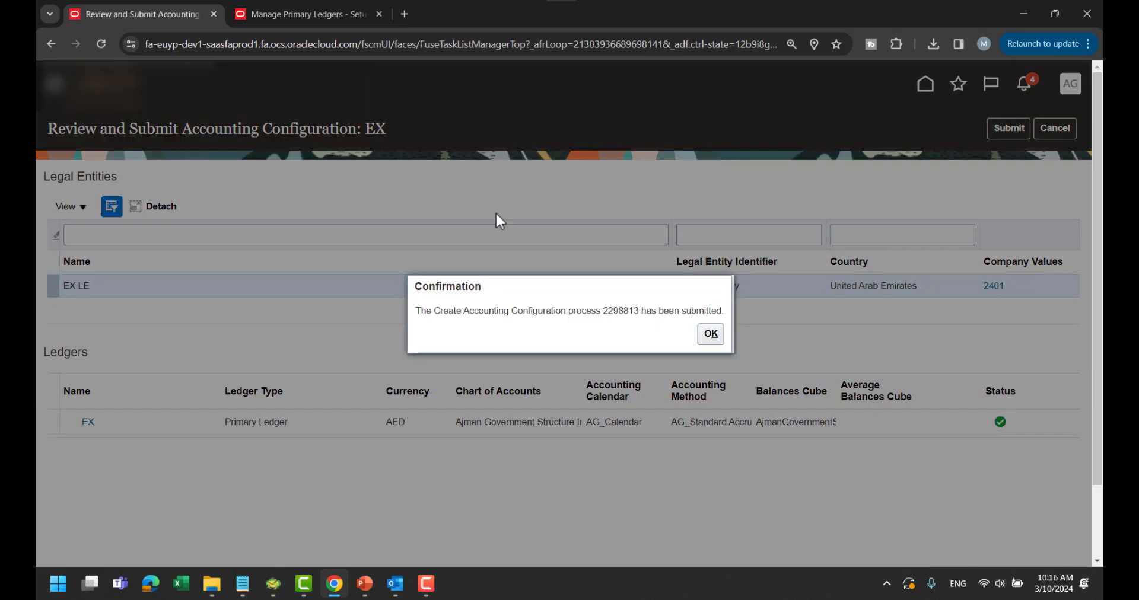
{"action": "left_click", "coordinate": [710, 334]}
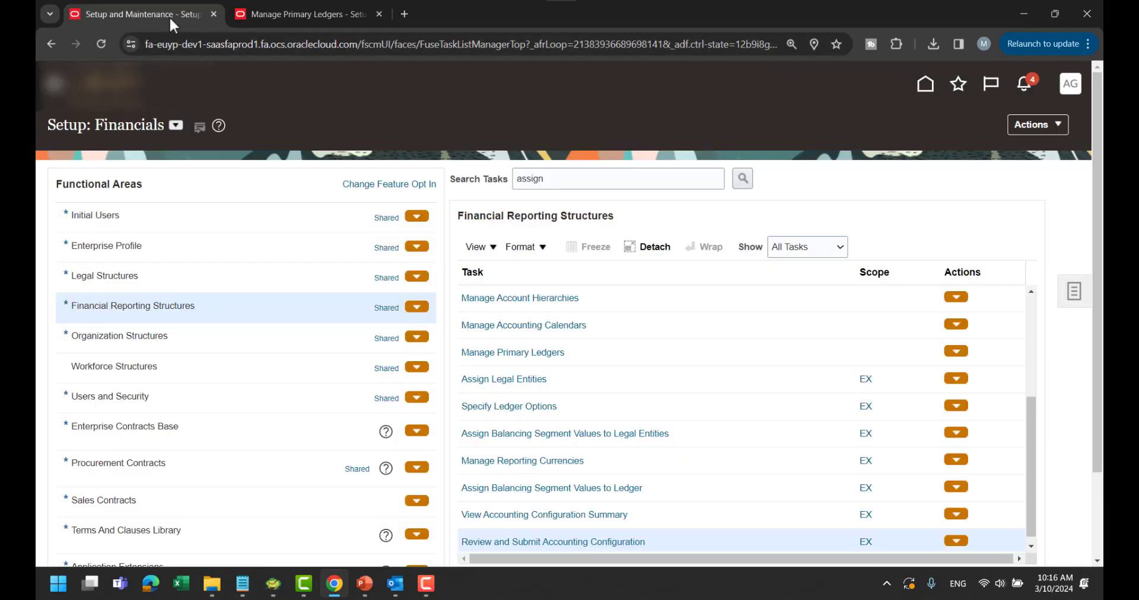
Step: Reload the Financials setup page and open Monitor Processes from the recent items in a duplicated browser tab
{"action": "right_click", "coordinate": [169, 16]}
{"action": "left_click", "coordinate": [223, 121]}
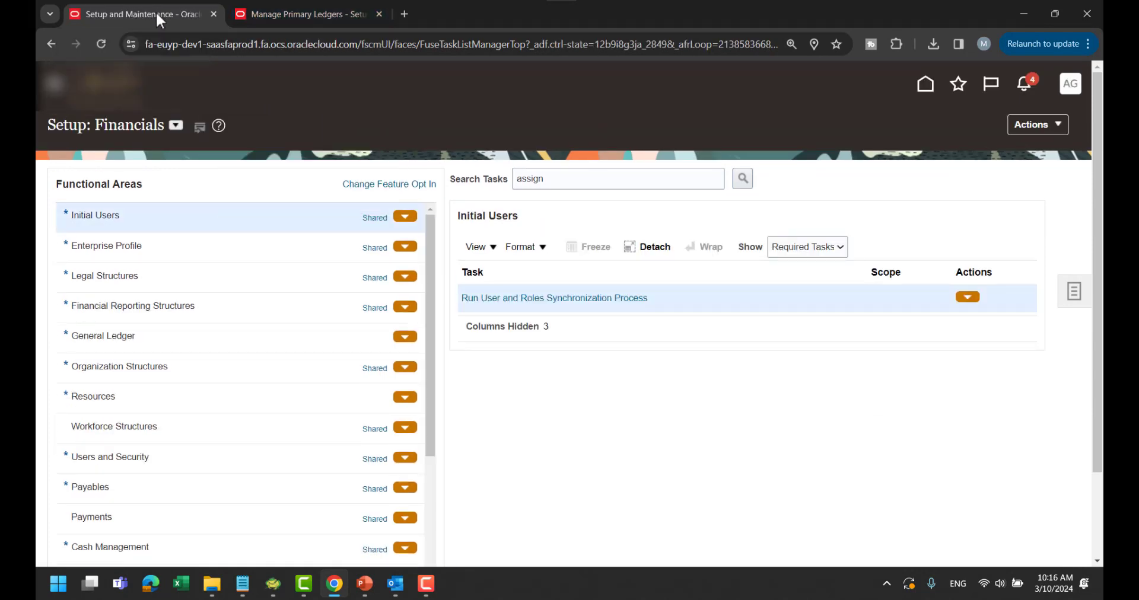
{"action": "right_click", "coordinate": [156, 12]}
{"action": "left_click", "coordinate": [205, 136]}
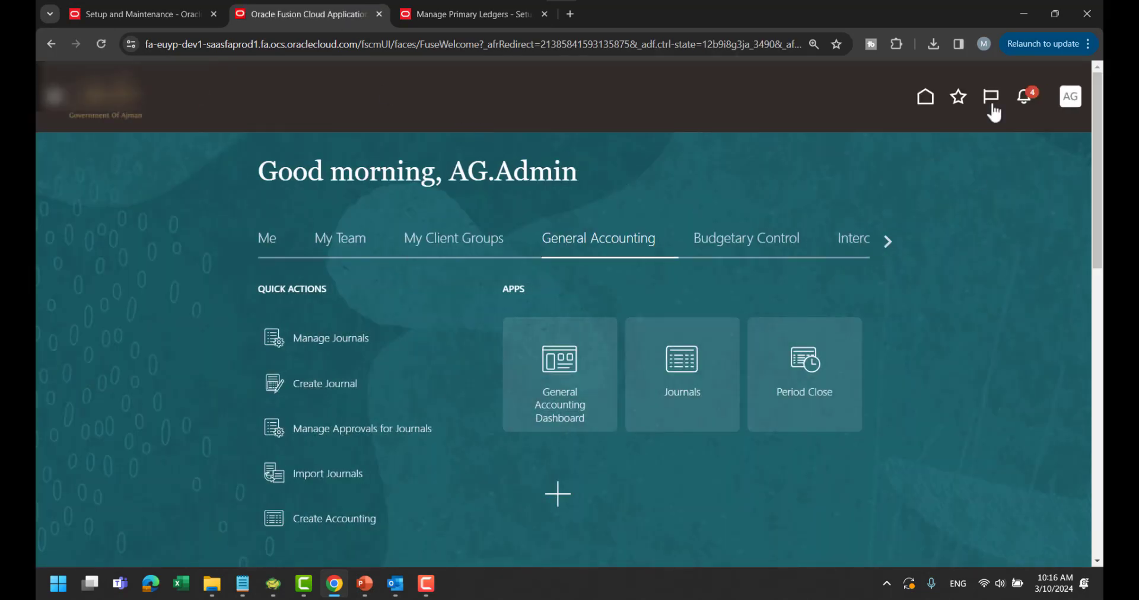
{"action": "left_click", "coordinate": [991, 101]}
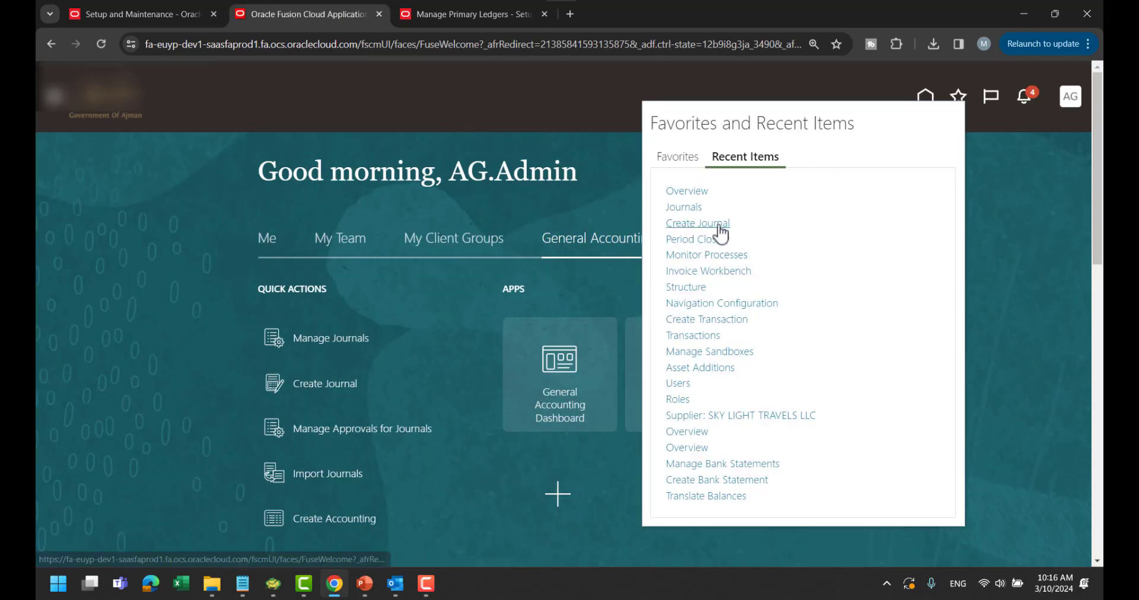
{"action": "left_click", "coordinate": [729, 254]}
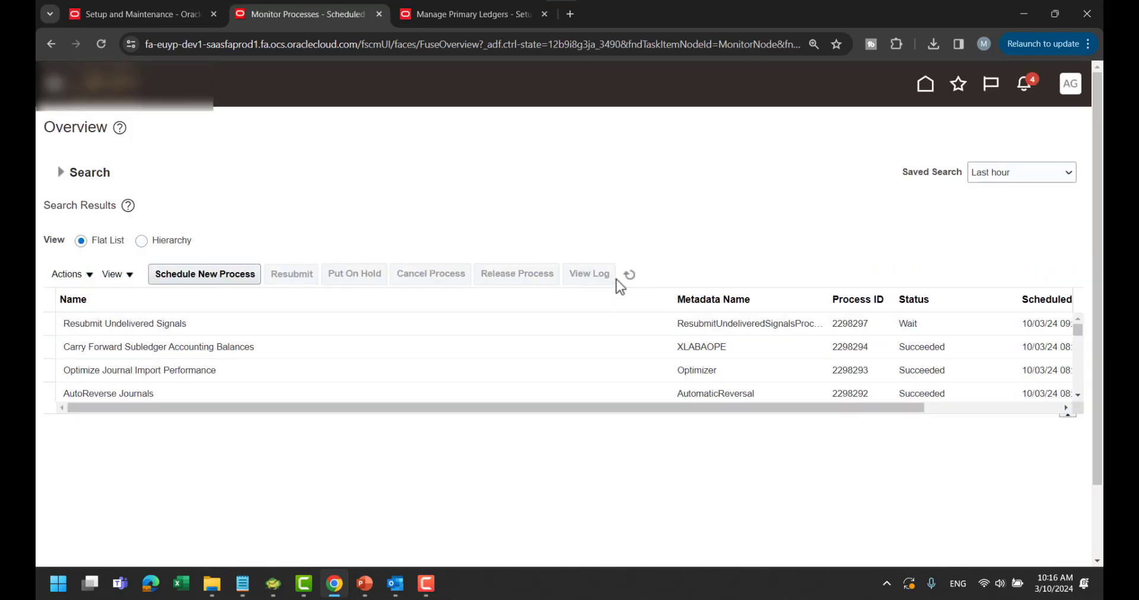
Step: Refresh the scheduled process list to check the status of the submitted accounting configuration processes
{"action": "left_click", "coordinate": [630, 274]}
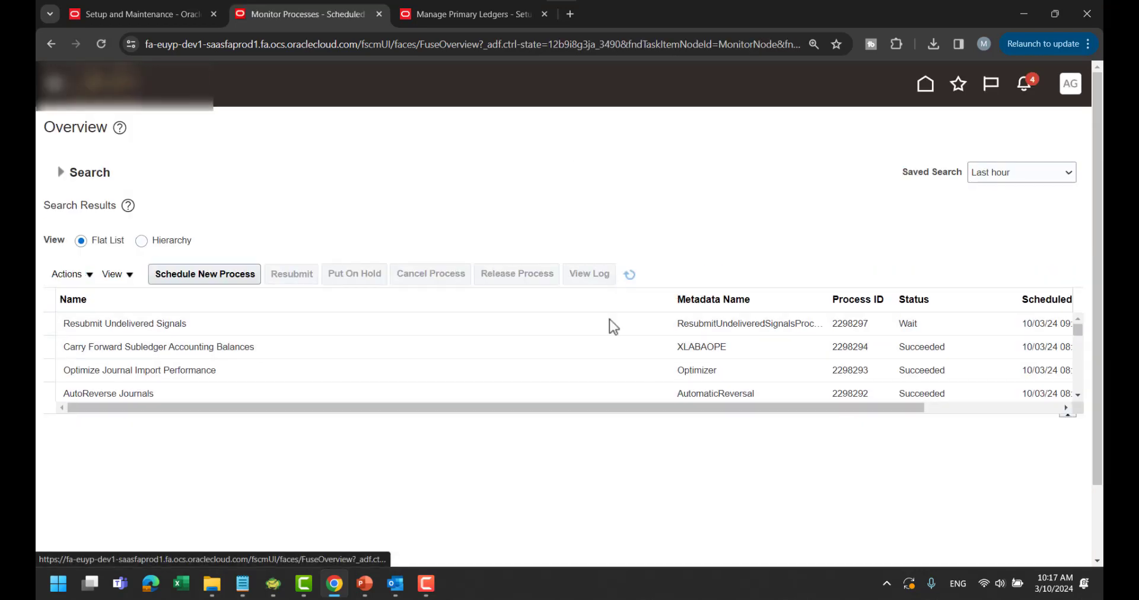
{"action": "left_click", "coordinate": [637, 276]}
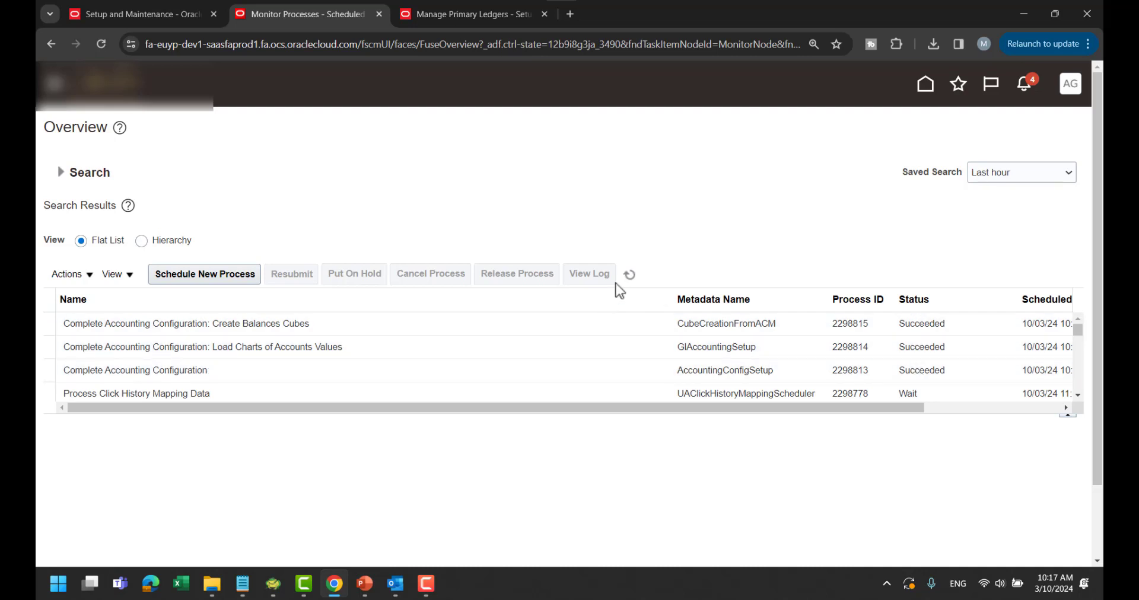
{"action": "left_click", "coordinate": [629, 274]}
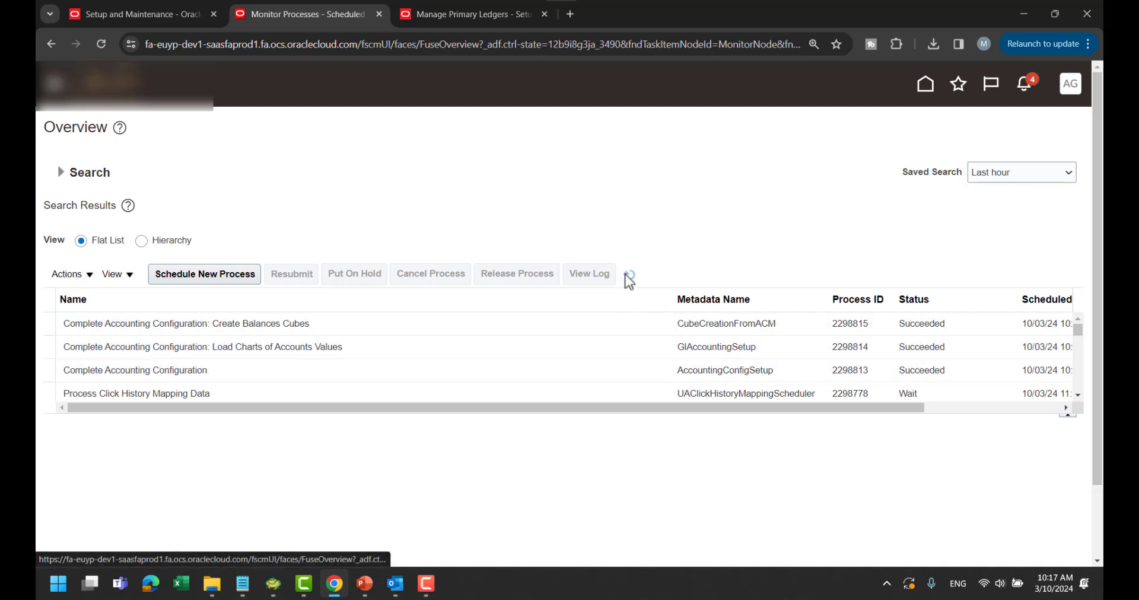
Step: Return to the Financials setup page, search its tasks for "business" and open the Manage Business Unit task
{"action": "left_click", "coordinate": [180, 2]}
{"action": "left_click", "coordinate": [611, 179]}
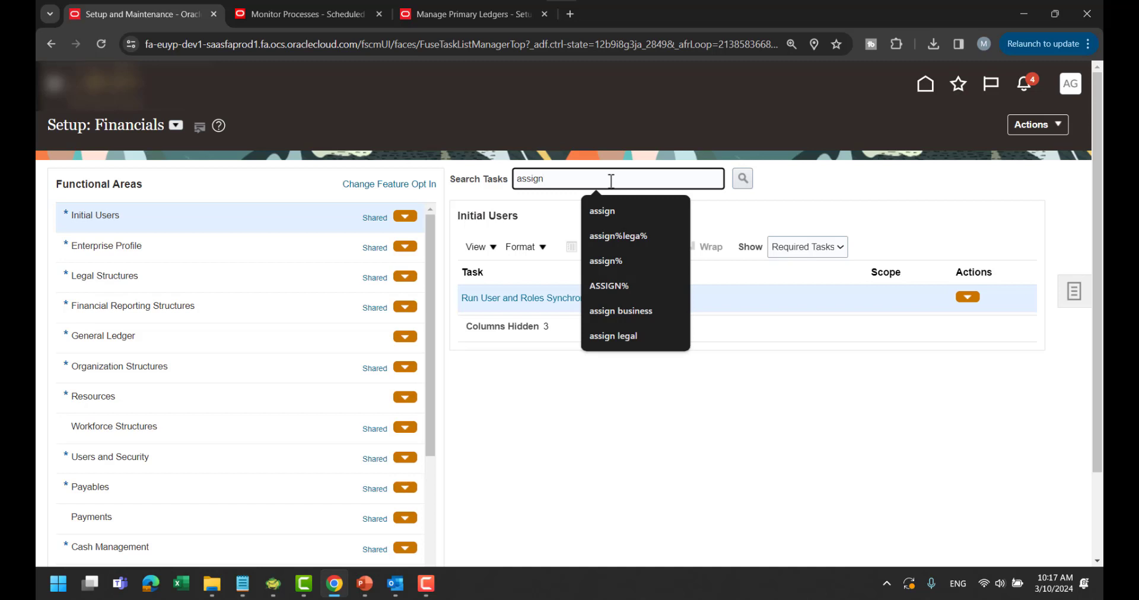
{"action": "key", "text": "BackSpace"}
{"action": "key", "text": "BackSpace"}
{"action": "key", "text": "BackSpace"}
{"action": "key", "text": "BackSpace"}
{"action": "key", "text": "BackSpace"}
{"action": "key", "text": "BackSpace"}
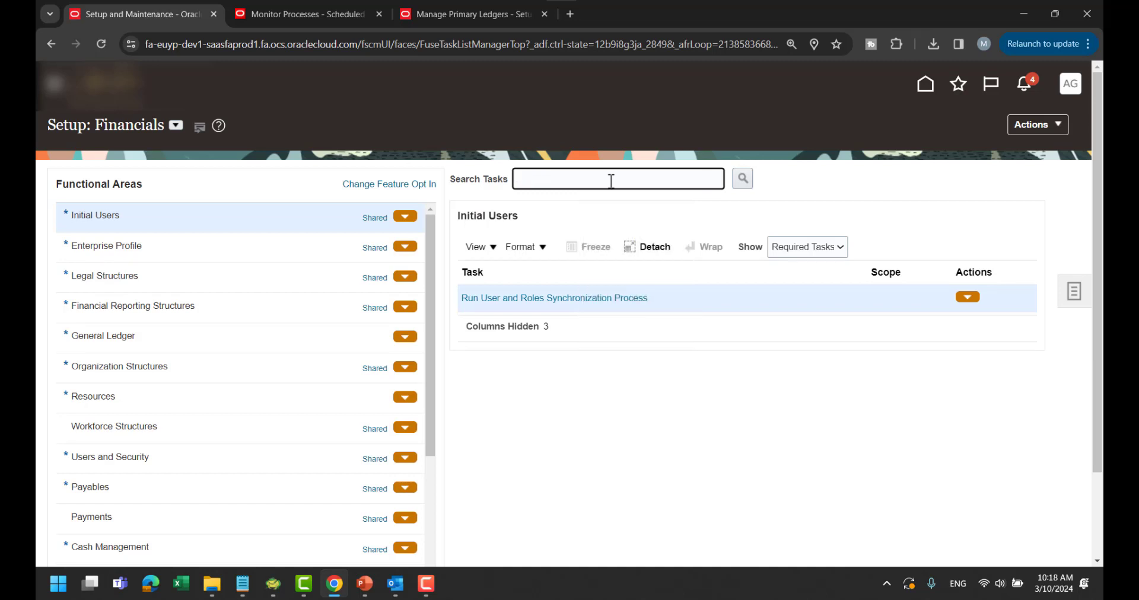
{"action": "type", "text": "business"}
{"action": "key", "text": "Return"}
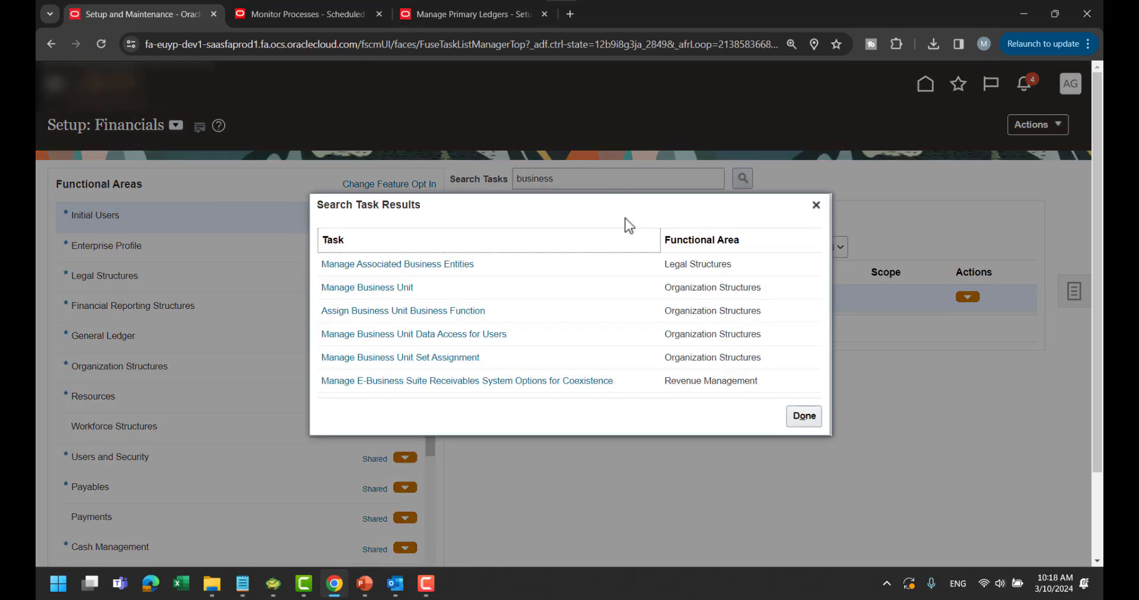
{"action": "left_click", "coordinate": [380, 293]}
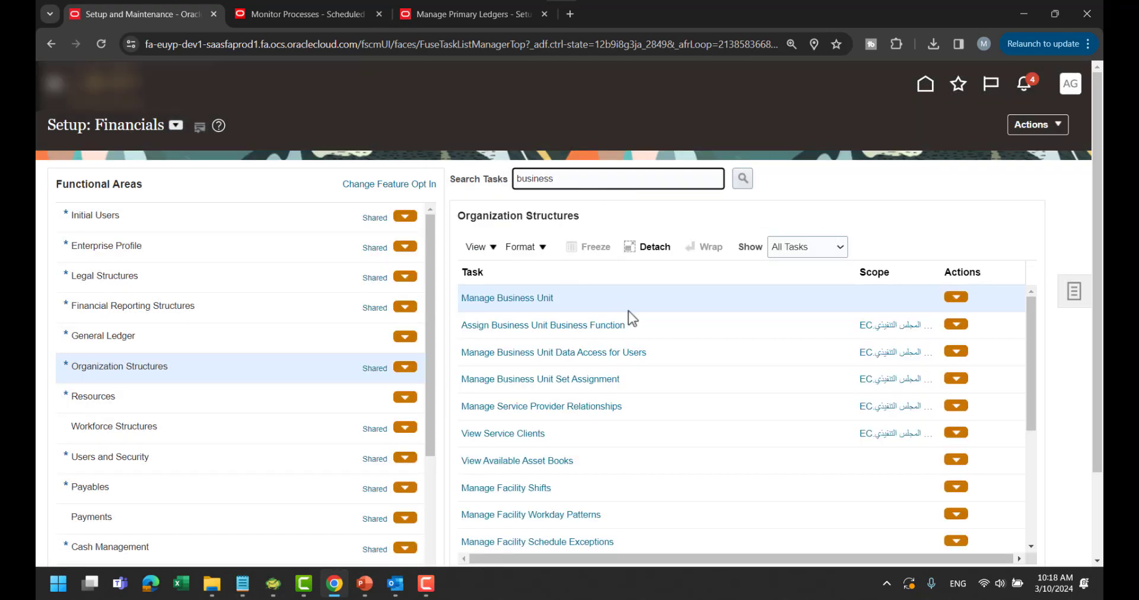
{"action": "left_click", "coordinate": [524, 298]}
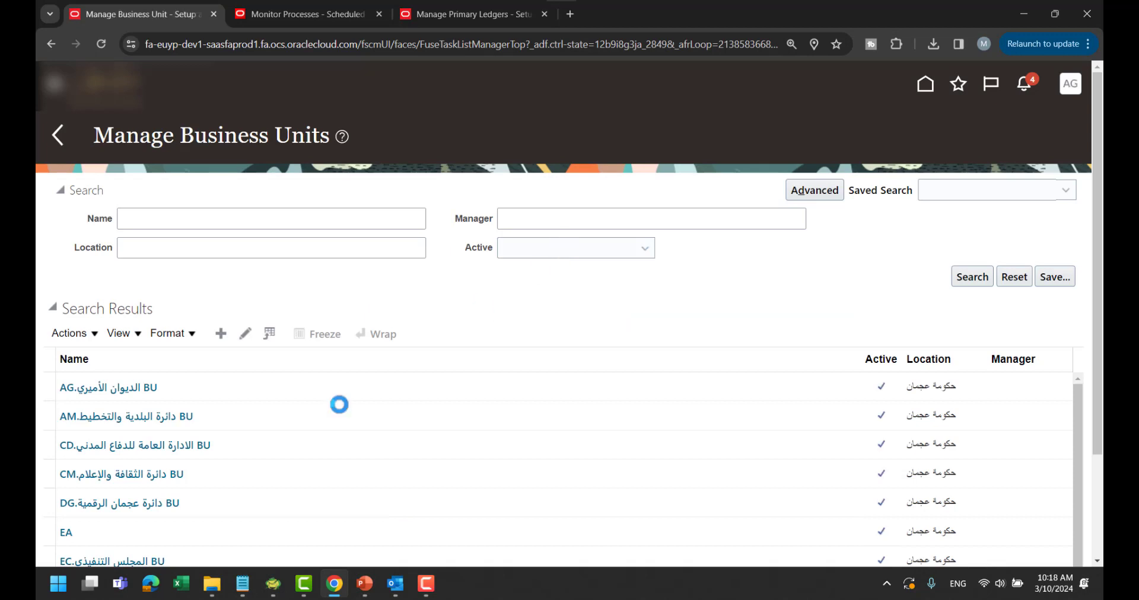
Step: Start creating a new business unit and name it EX BU
{"action": "left_click", "coordinate": [221, 334]}
{"action": "left_click", "coordinate": [291, 196]}
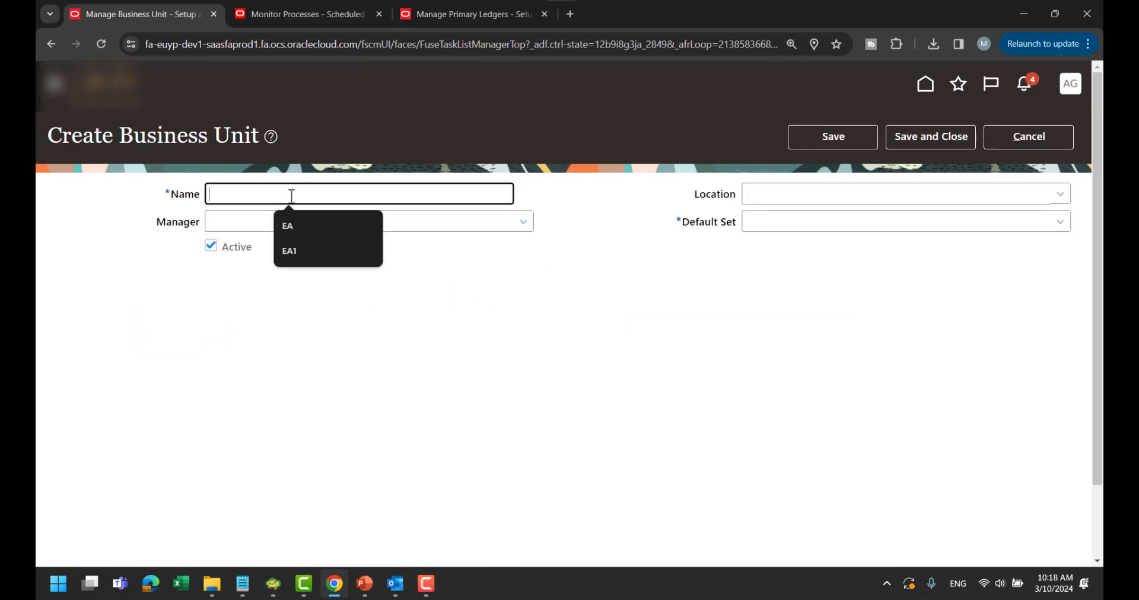
{"action": "type", "text": "EX BU"}
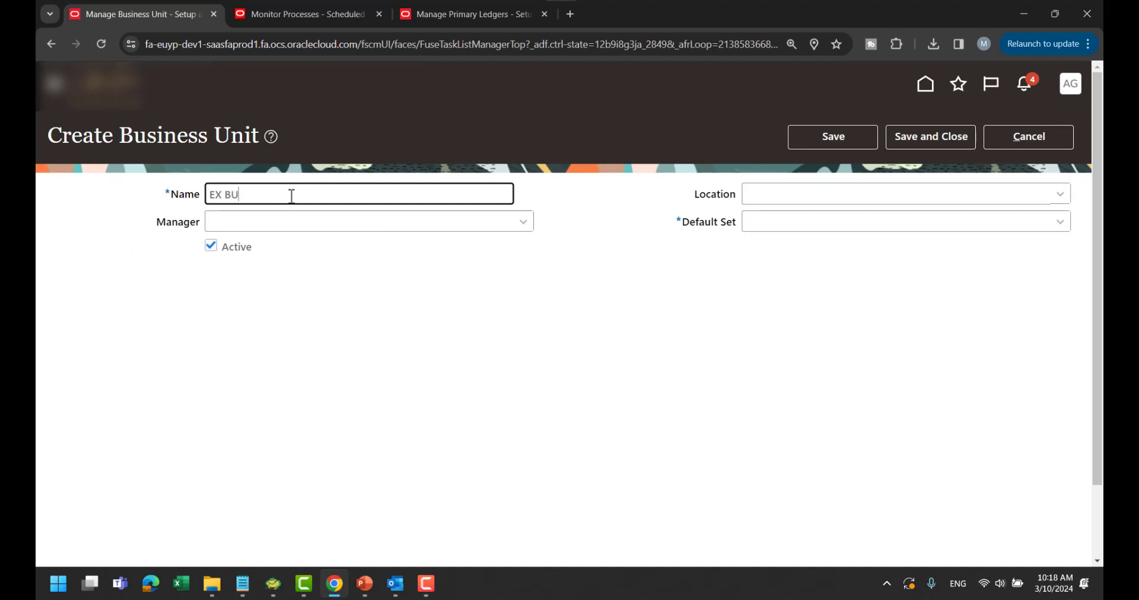
{"action": "key", "text": "Tab"}
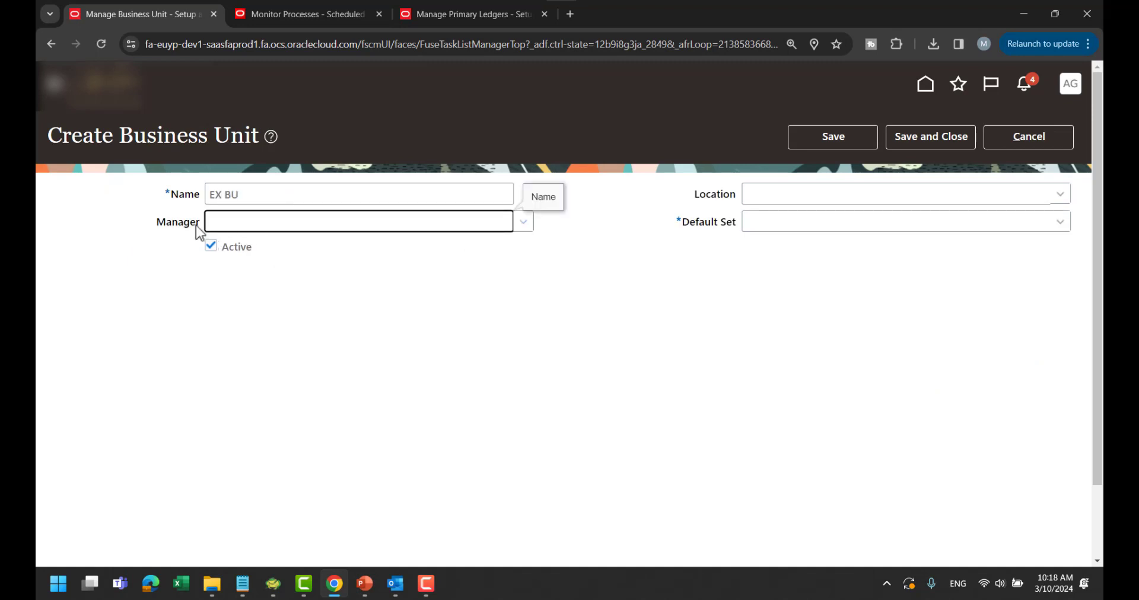
Step: Search the locations by name for "حكومة" and assign حكومة عجمان as the business unit's location
{"action": "left_click", "coordinate": [721, 252]}
{"action": "left_click", "coordinate": [972, 195]}
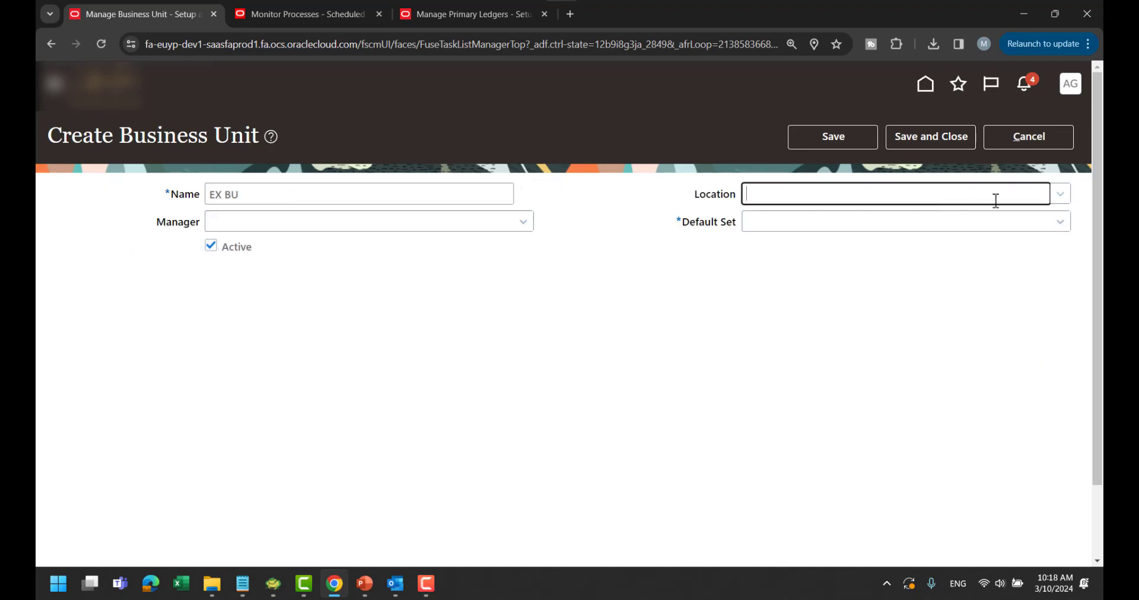
{"action": "left_click", "coordinate": [1067, 195]}
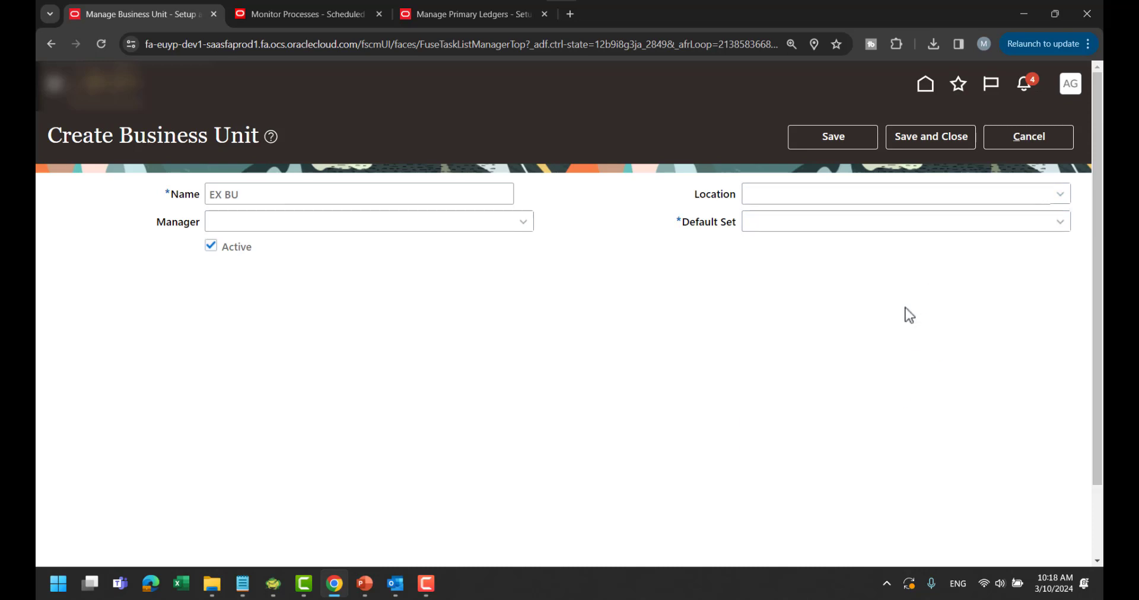
{"action": "left_click", "coordinate": [765, 452]}
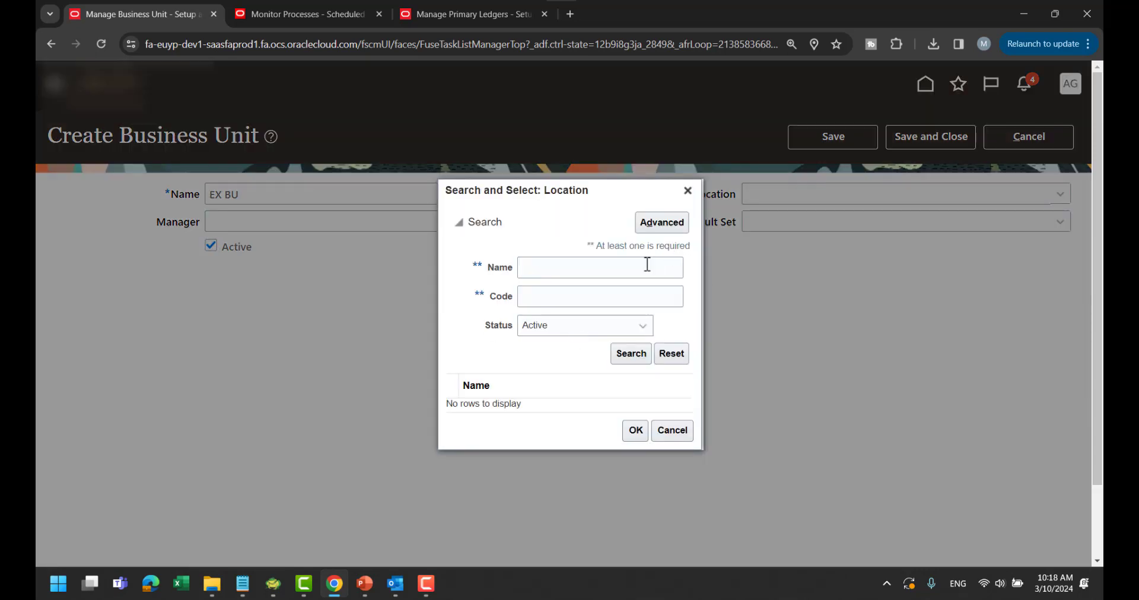
{"action": "left_click", "coordinate": [599, 266]}
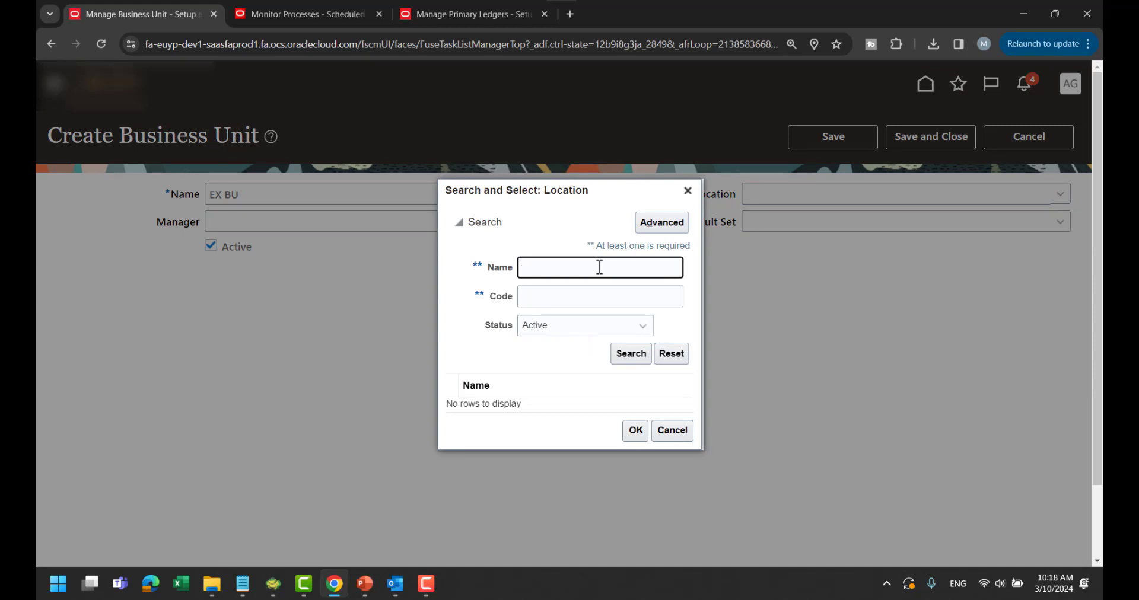
{"action": "key", "text": "alt+shift"}
{"action": "type", "text": "حكومة"}
{"action": "key", "text": "Return"}
{"action": "left_click", "coordinate": [557, 406]}
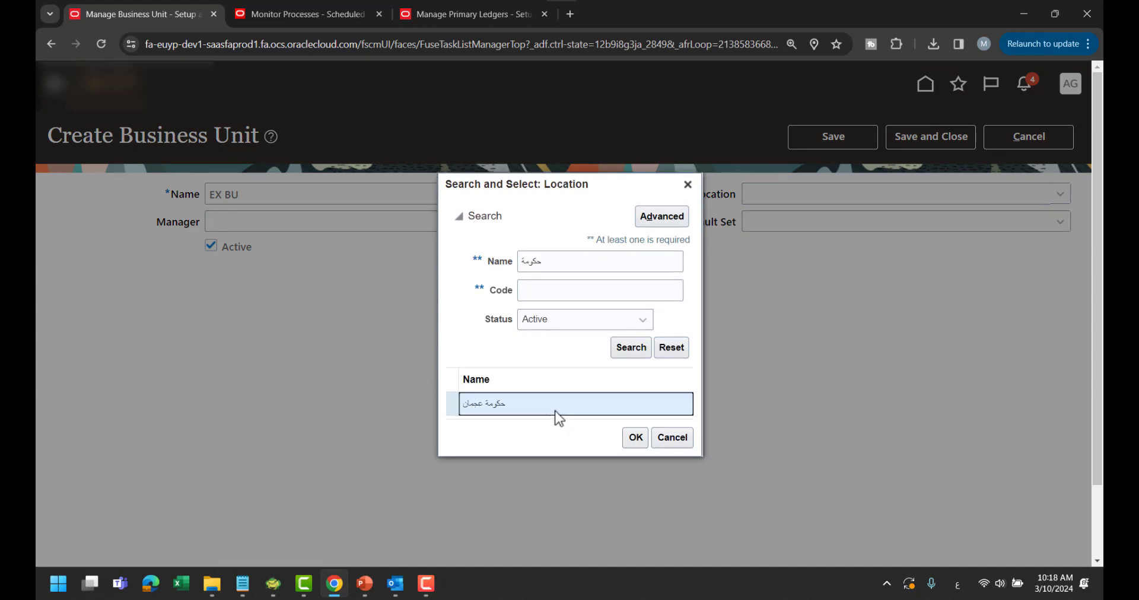
{"action": "left_click", "coordinate": [635, 443]}
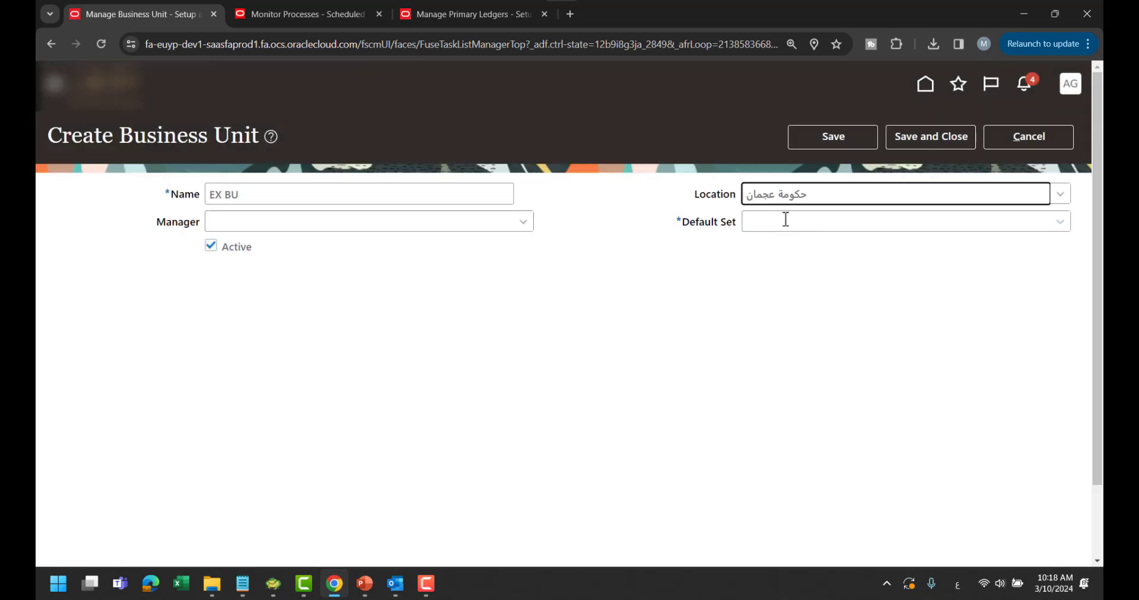
Step: Open the choices for the business unit's default set
{"action": "left_click", "coordinate": [1043, 229]}
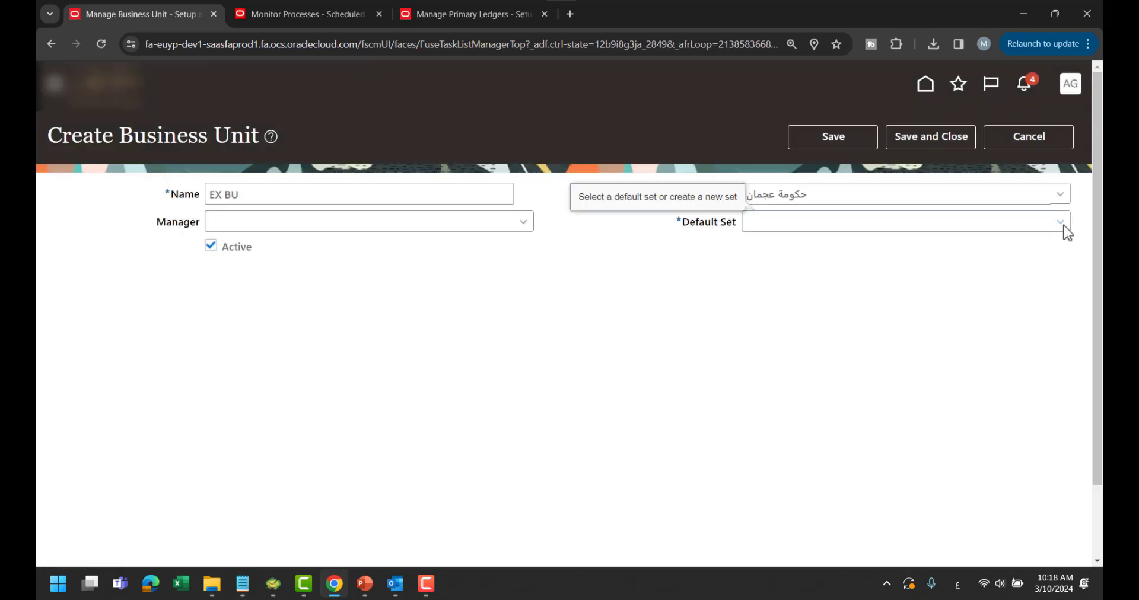
{"action": "left_click", "coordinate": [1060, 222]}
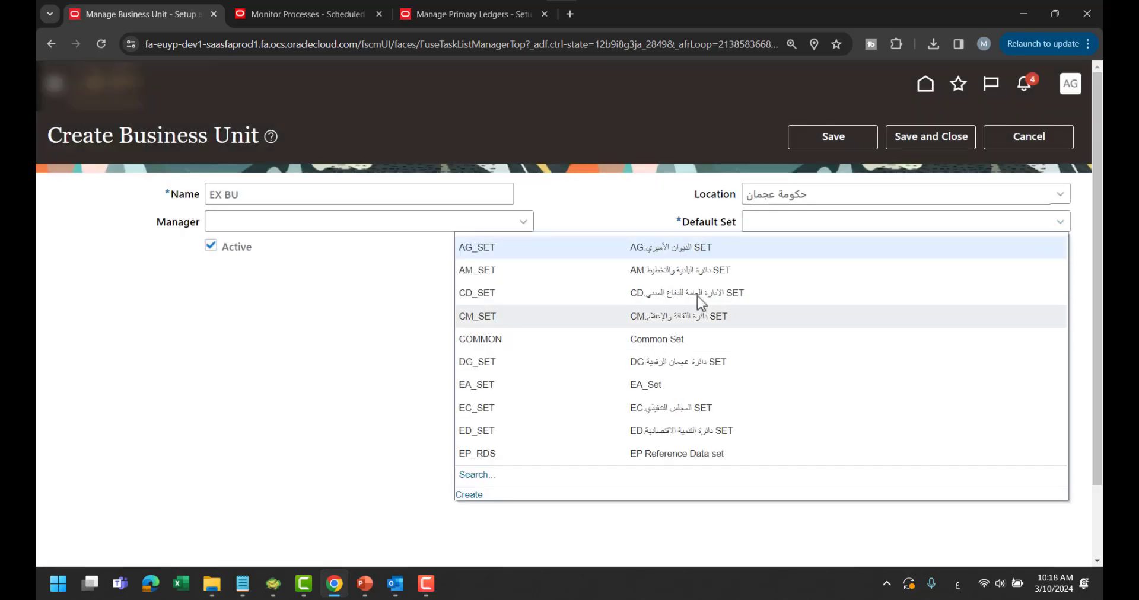
Step: Start creating a new reference data set for the business unit's default set and enter "EX Set" as its code
{"action": "left_click", "coordinate": [469, 495]}
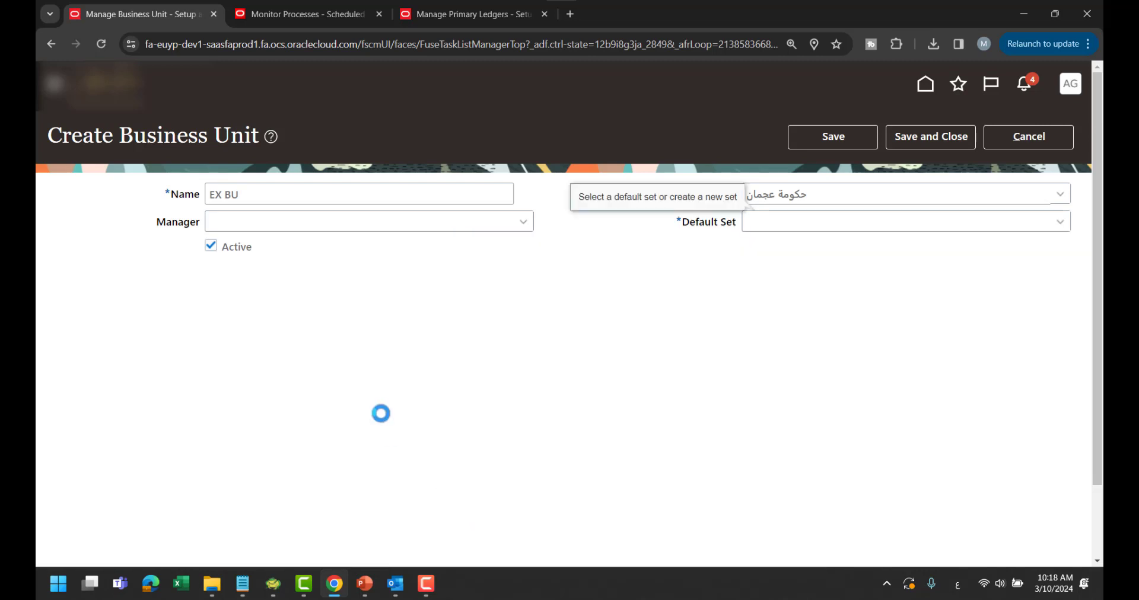
{"action": "type", "text": "ث"}
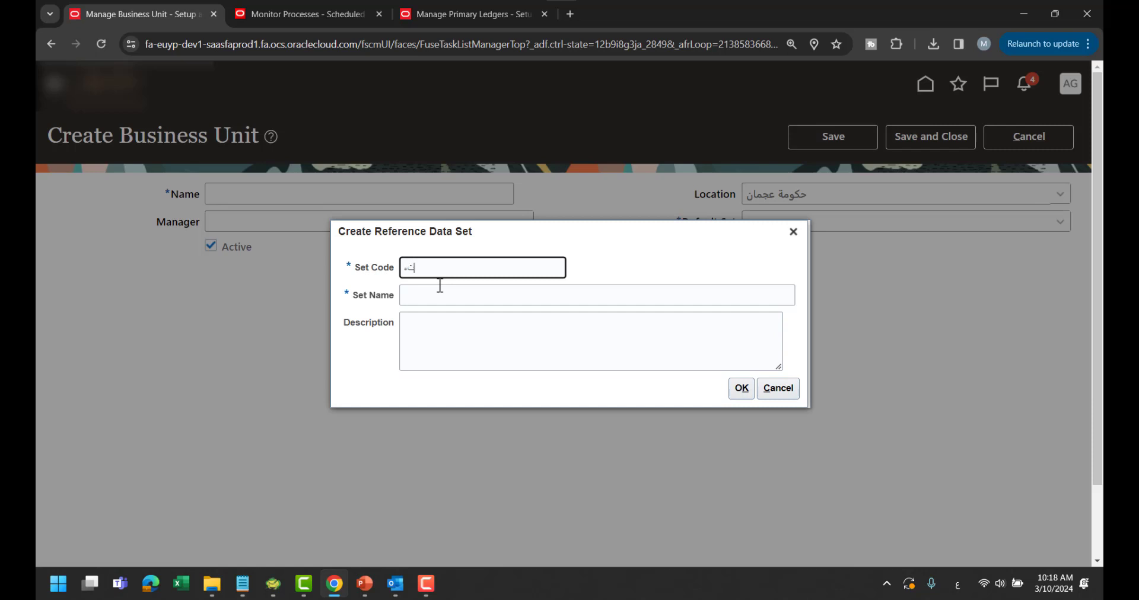
{"action": "key", "text": "BackSpace"}
{"action": "key", "text": "alt+shift"}
{"action": "type", "text": "EX Sey"}
{"action": "key", "text": "Tab"}
{"action": "key", "text": "shift+Tab"}
{"action": "key", "text": "End"}
{"action": "key", "text": "BackSpace"}
{"action": "type", "text": "t"}
{"action": "key", "text": "Tab"}
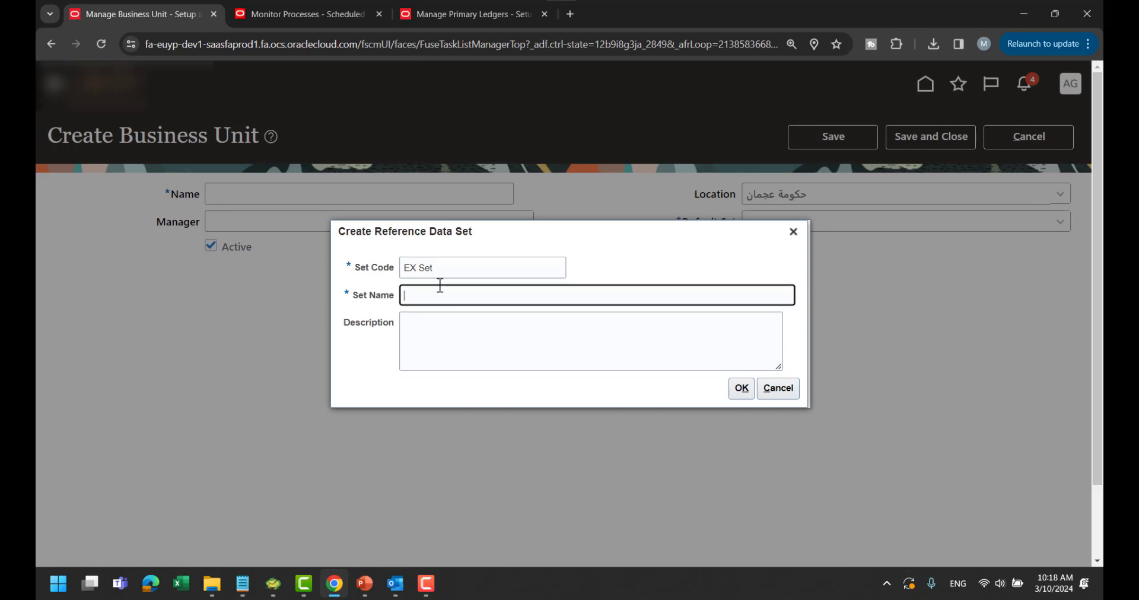
Step: Name the reference data set "EX", describe it as "EX Set Ledger", and submit it
{"action": "type", "text": "EX"}
{"action": "key", "text": "Tab"}
{"action": "type", "text": "EX "}
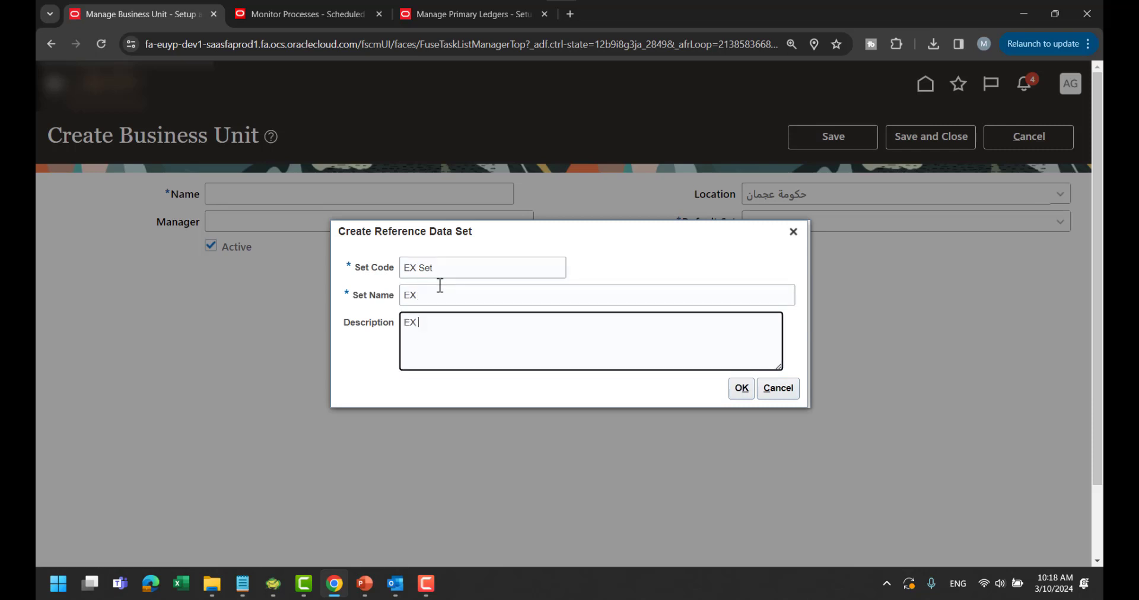
{"action": "type", "text": "Set Ledger"}
{"action": "left_click", "coordinate": [745, 391]}
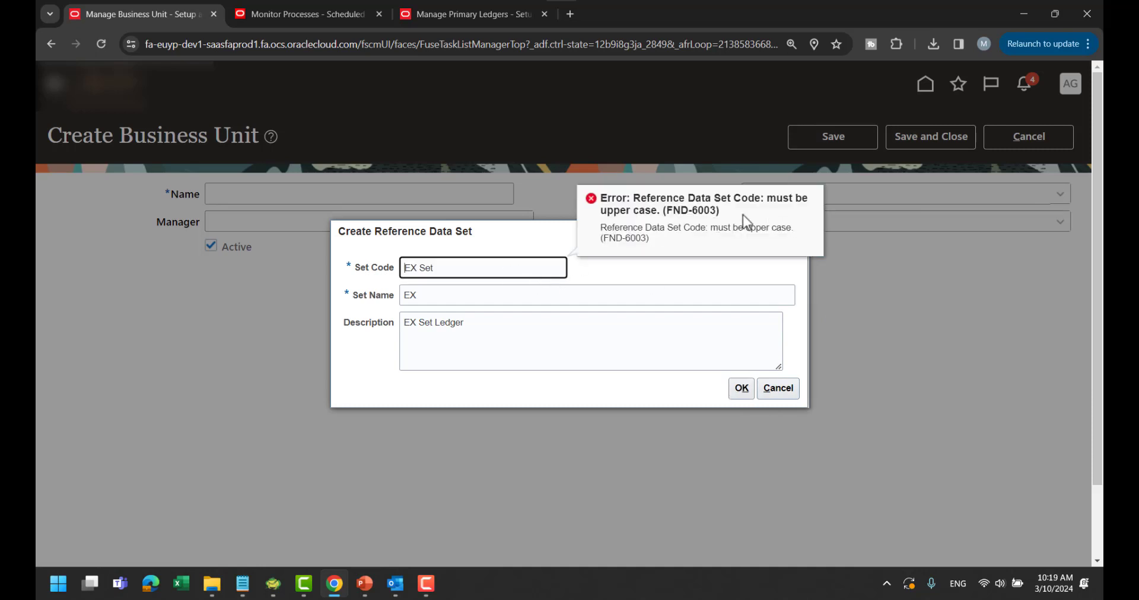
Step: Change the reference data set code to uppercase "EX SET" and submit the set again
{"action": "double_click", "coordinate": [425, 268]}
{"action": "type", "text": "SET"}
{"action": "left_click", "coordinate": [738, 390]}
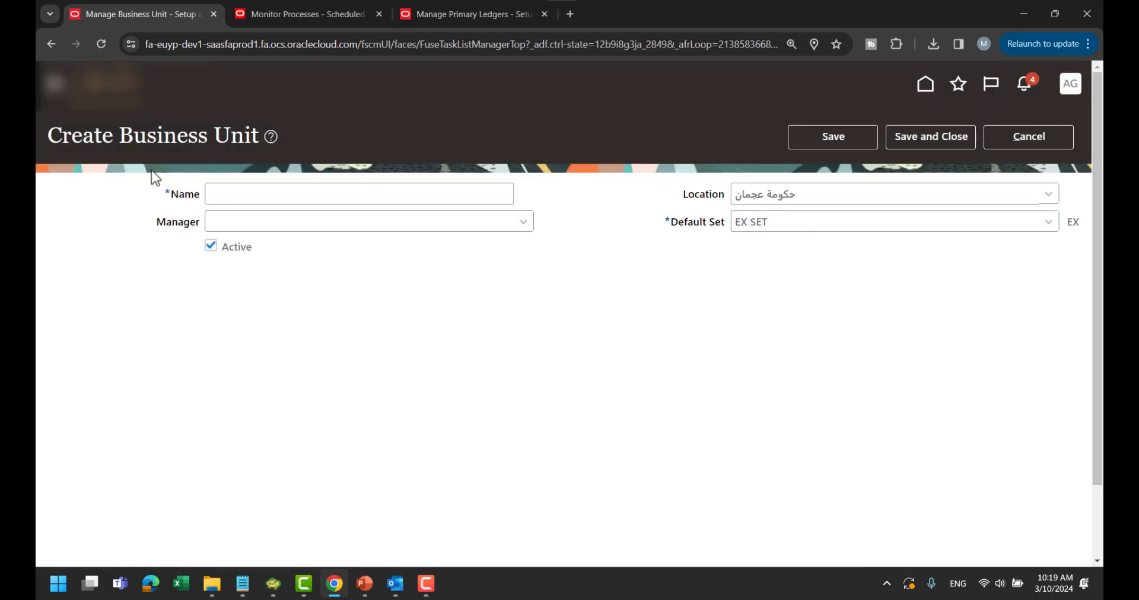
Step: Enter "EX BU" as the name of the new business unit
{"action": "left_click", "coordinate": [402, 193]}
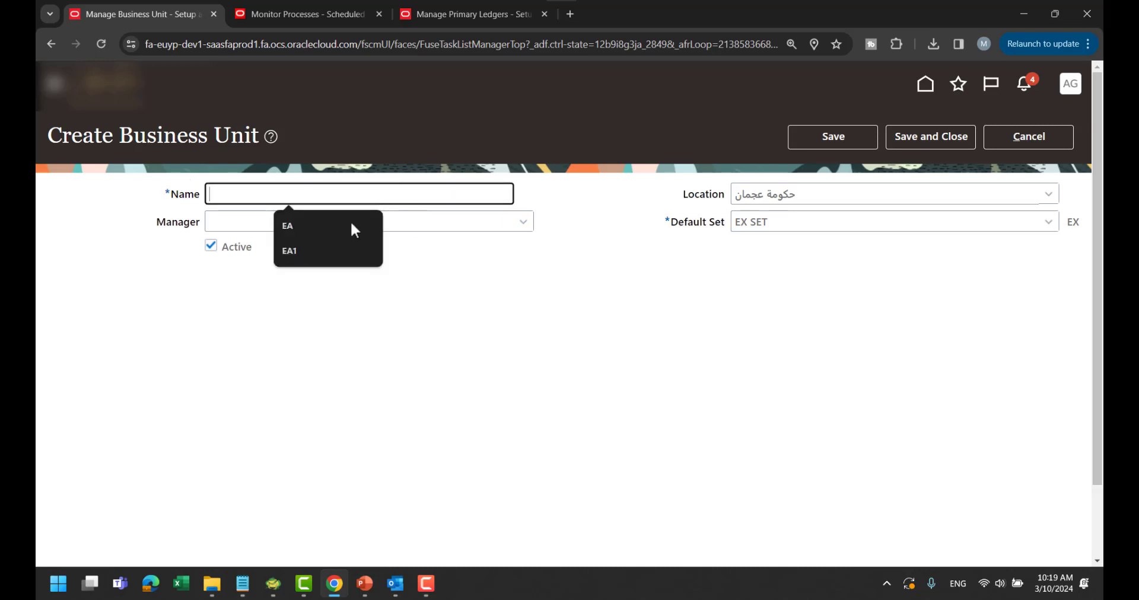
{"action": "type", "text": "EX"}
{"action": "key", "text": "Tab"}
{"action": "left_click", "coordinate": [300, 196]}
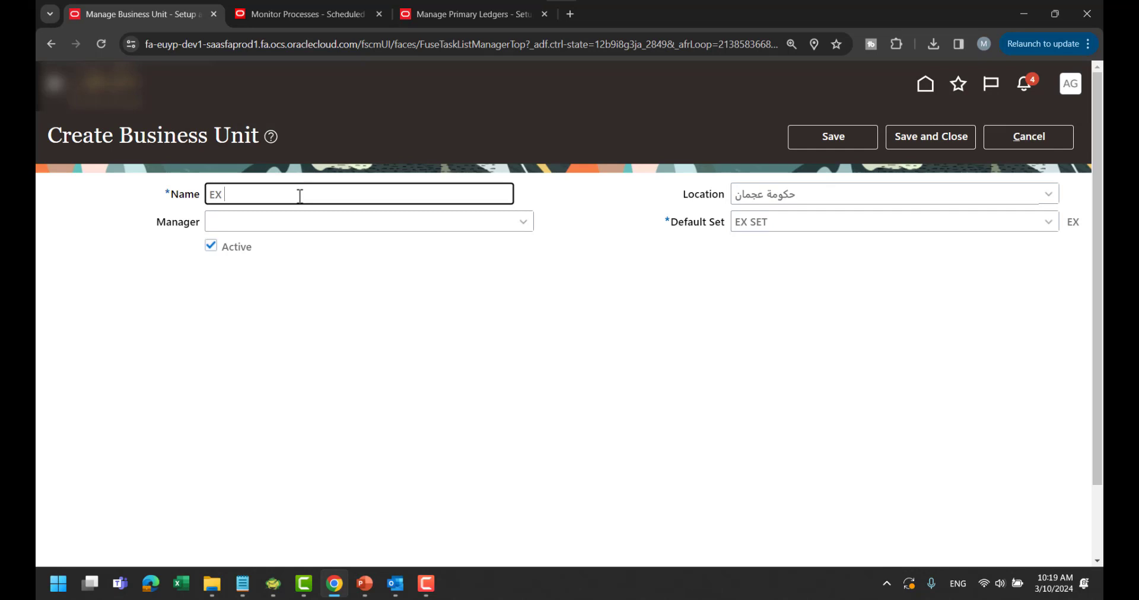
{"action": "type", "text": "BU"}
{"action": "left_click", "coordinate": [448, 283]}
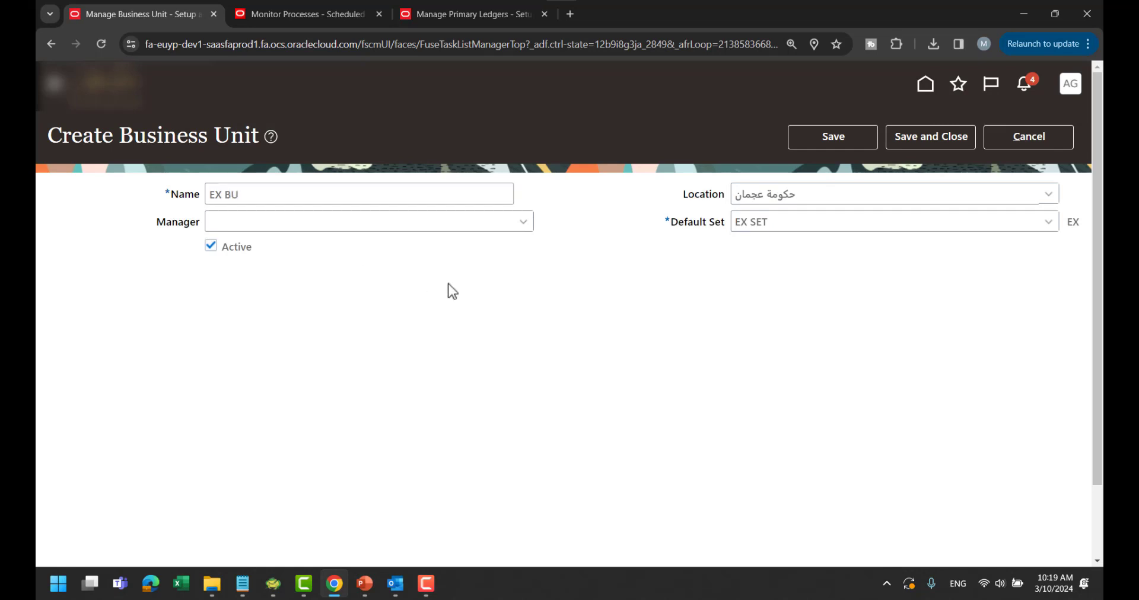
Step: Review the default set choices, keep EX SET, and save and close the new business unit
{"action": "left_click", "coordinate": [790, 223]}
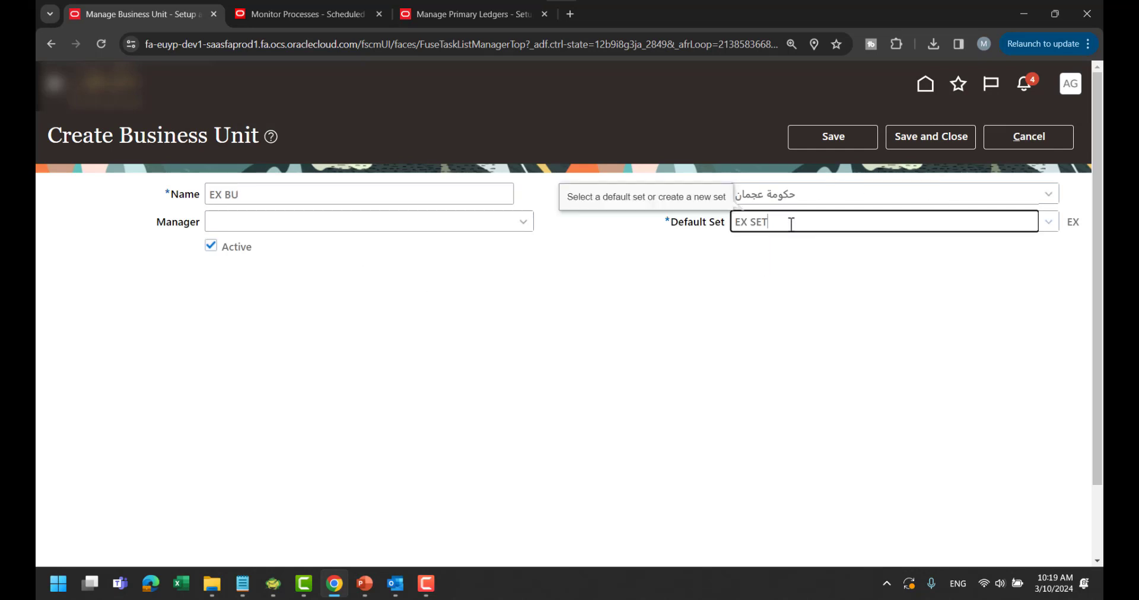
{"action": "left_click", "coordinate": [1055, 226]}
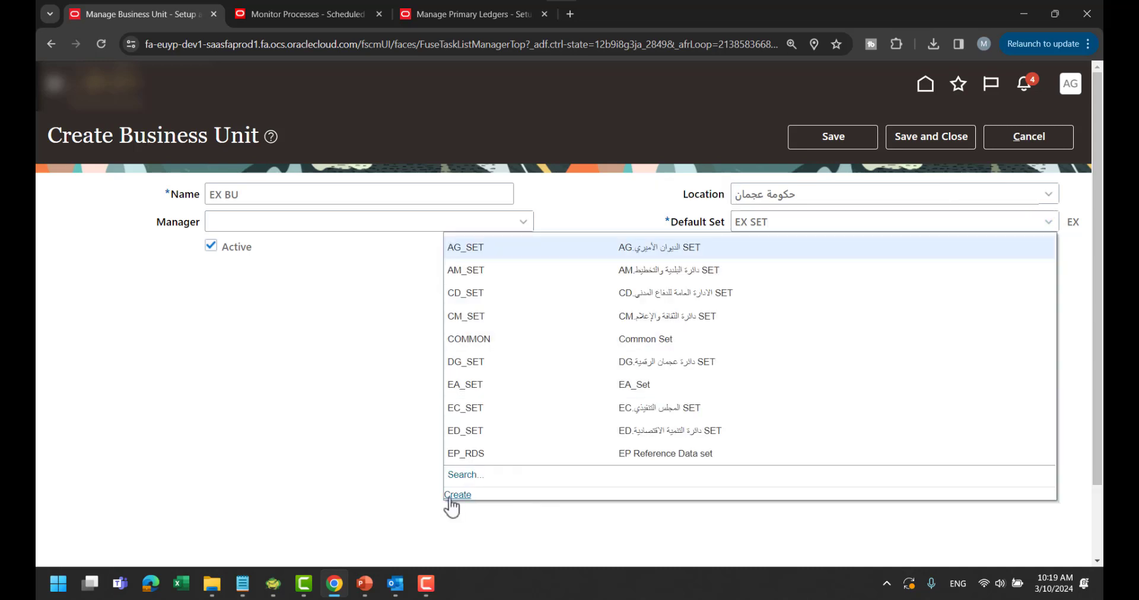
{"action": "left_click", "coordinate": [354, 407]}
{"action": "left_click", "coordinate": [930, 137]}
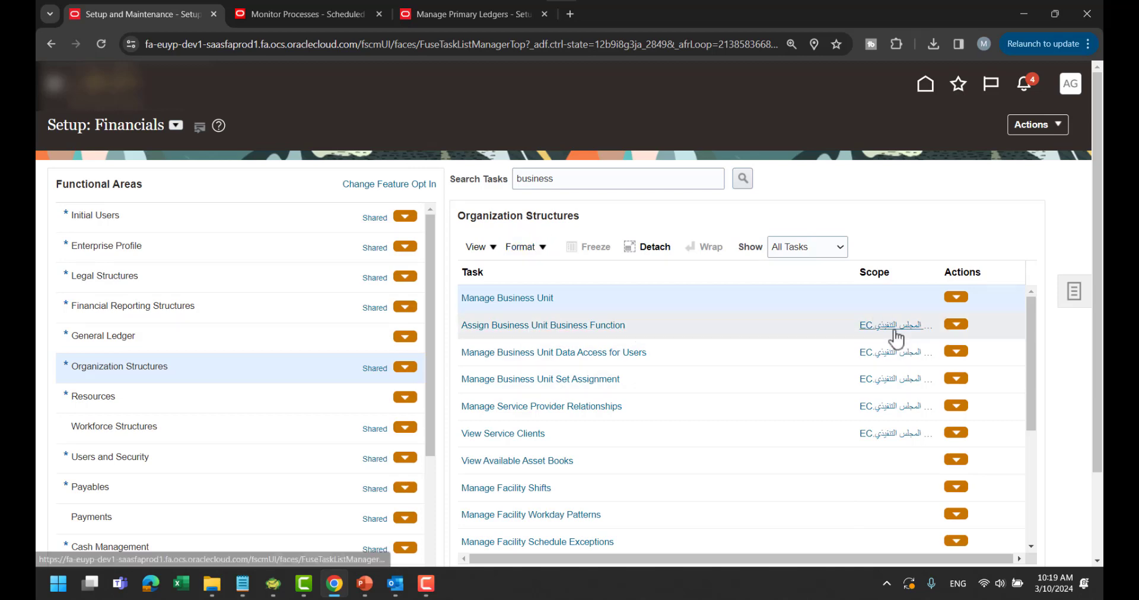
Step: Open the scope selection for Assign Business Unit Business Function and choose to select and add an existing business unit
{"action": "left_click", "coordinate": [893, 327]}
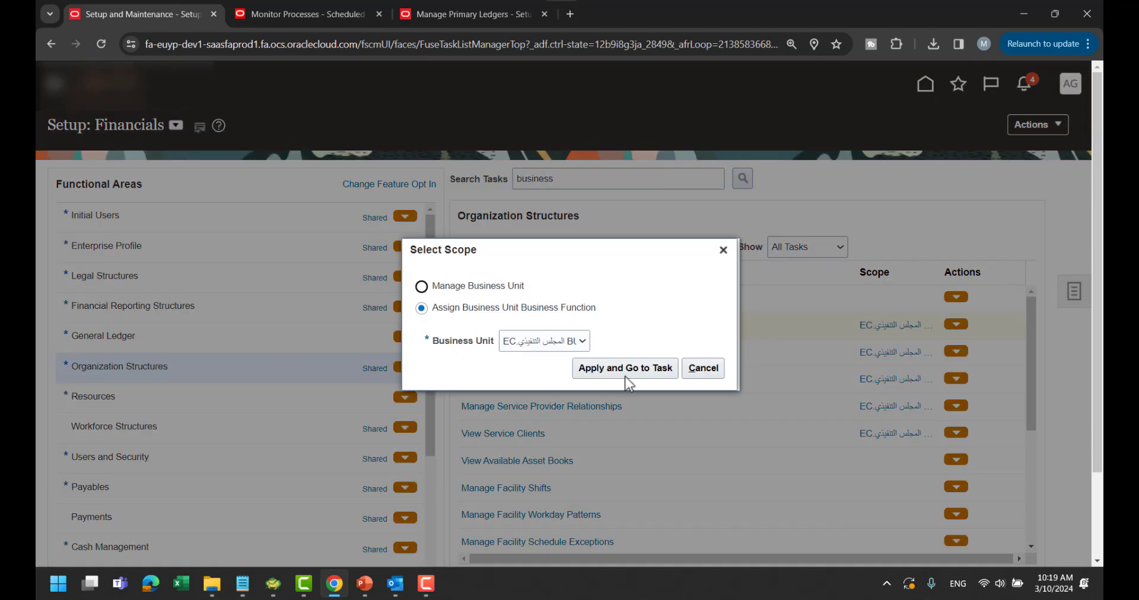
{"action": "left_click", "coordinate": [556, 341]}
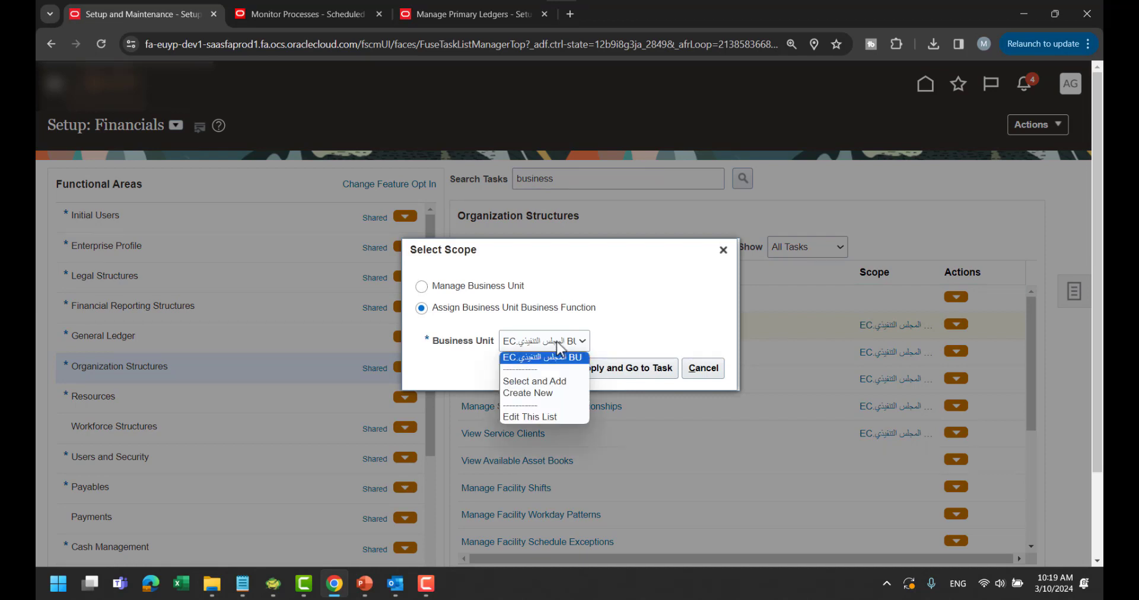
{"action": "left_click", "coordinate": [545, 390]}
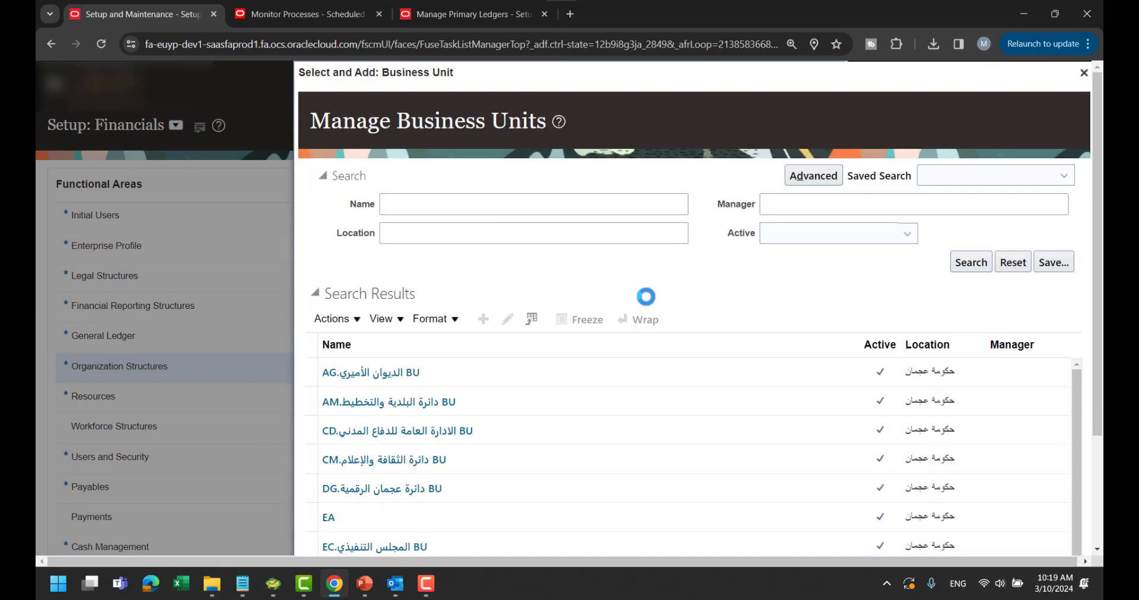
Step: Search the business units for "EX", select EX BU, and save it as the scope for the business function assignment
{"action": "scroll", "coordinate": [819, 363], "scroll_direction": "down", "scroll_amount": 3}
{"action": "scroll", "coordinate": [540, 342], "scroll_direction": "down", "scroll_amount": 2}
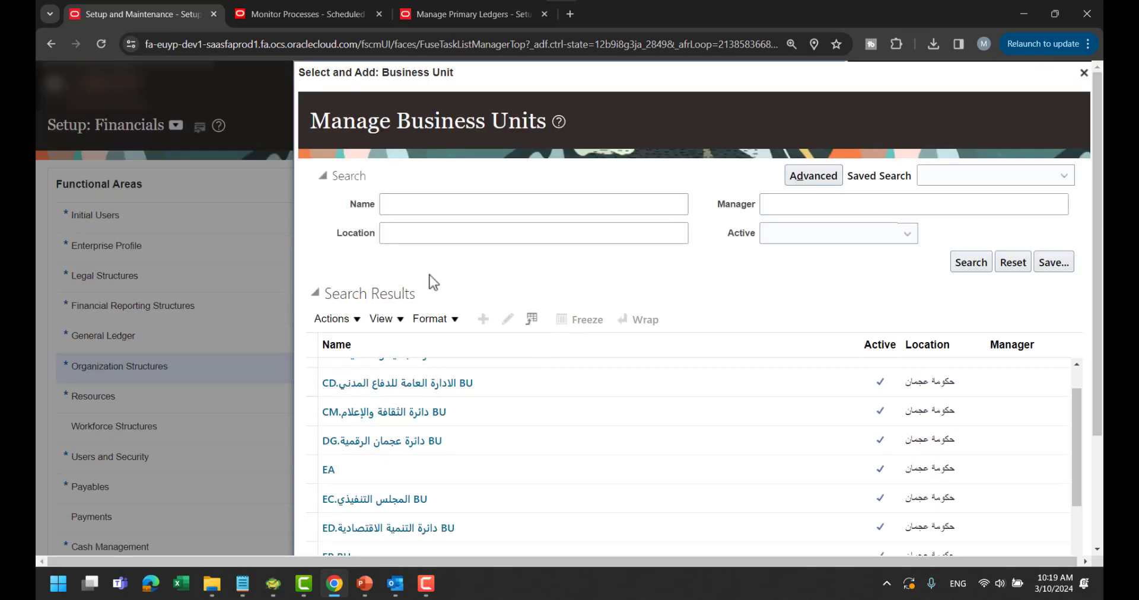
{"action": "left_click", "coordinate": [435, 208]}
{"action": "type", "text": "EX"}
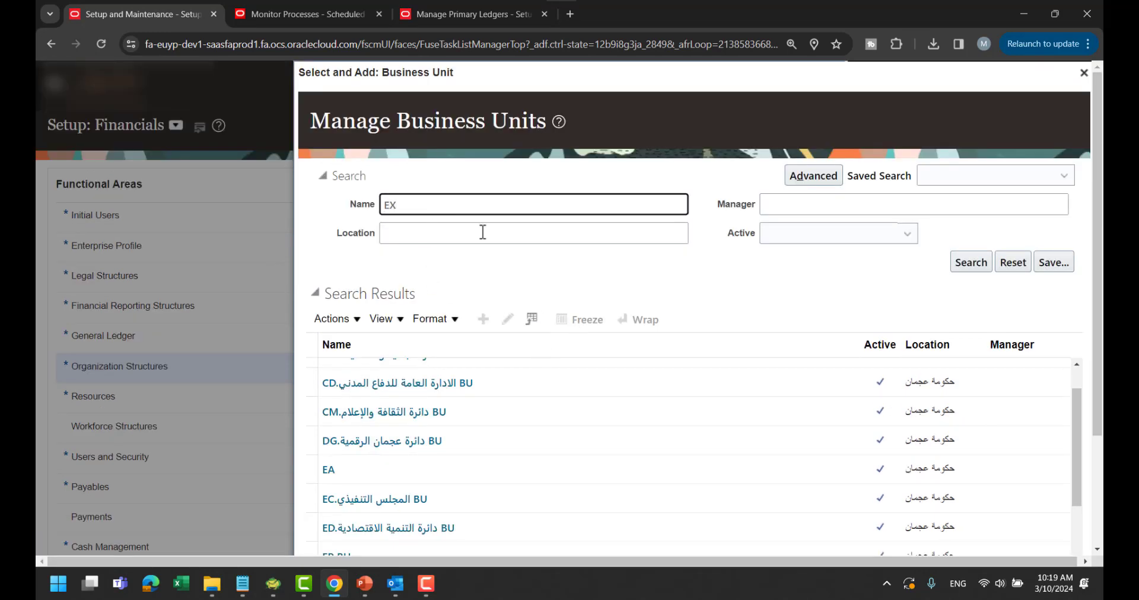
{"action": "key", "text": "Return"}
{"action": "left_click", "coordinate": [414, 374]}
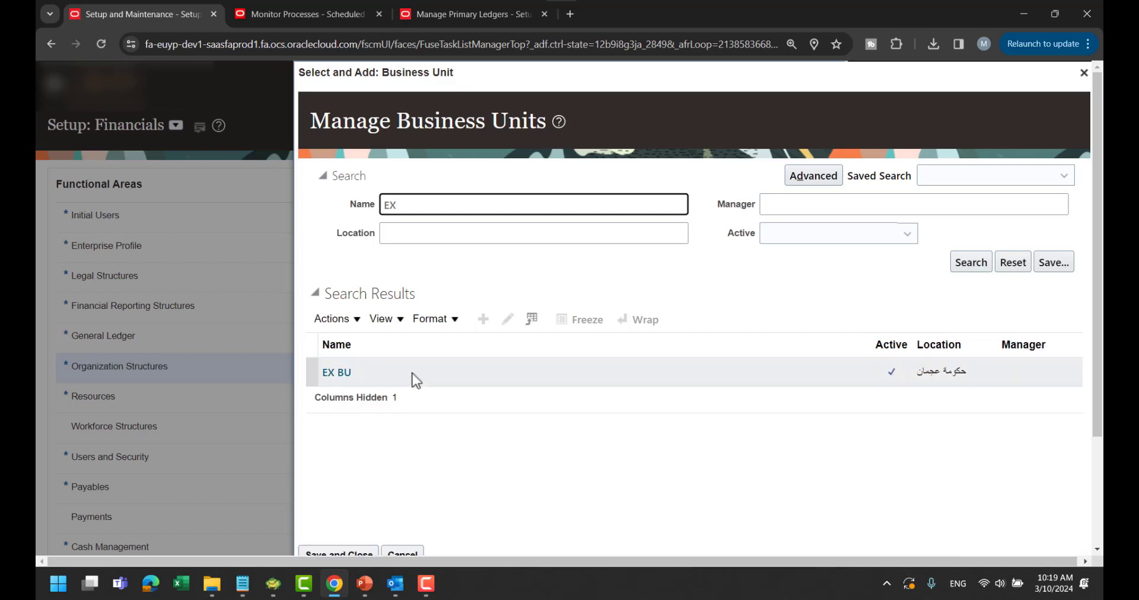
{"action": "left_click", "coordinate": [341, 549]}
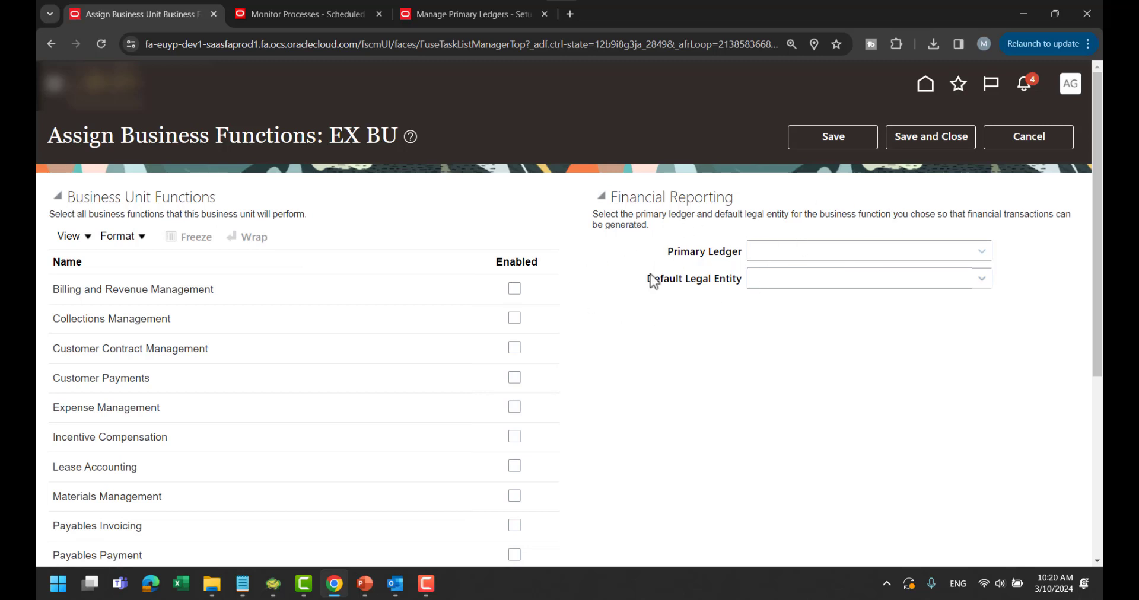
Step: Enable the first eight business functions for EX BU, from Billing and Revenue Management through Materials Management
{"action": "scroll", "coordinate": [596, 233], "scroll_direction": "down", "scroll_amount": 1}
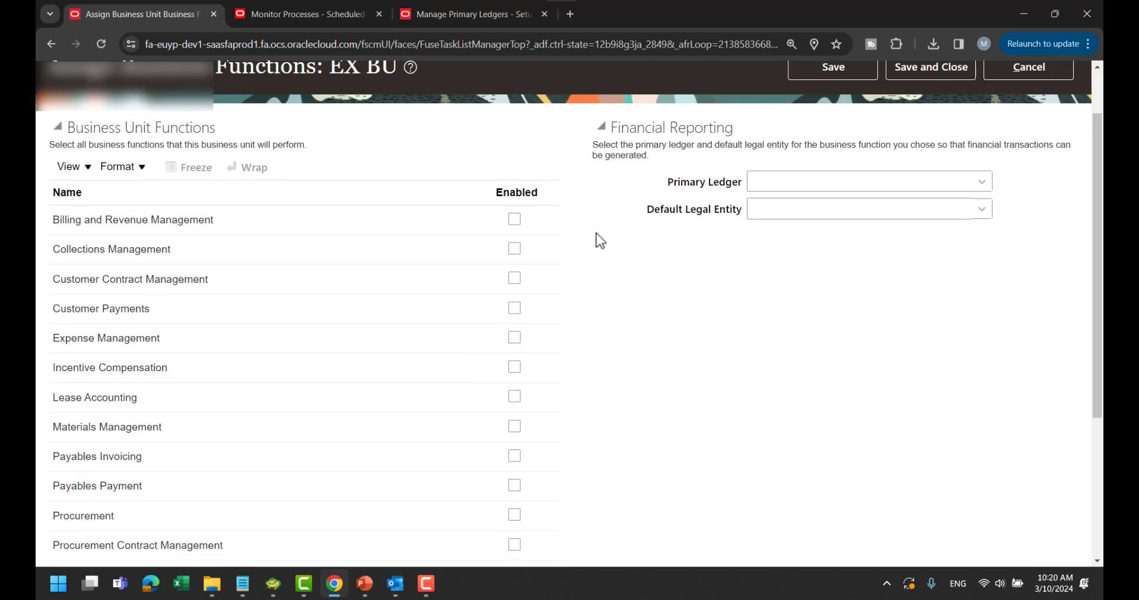
{"action": "left_click", "coordinate": [514, 220]}
{"action": "left_click", "coordinate": [514, 249]}
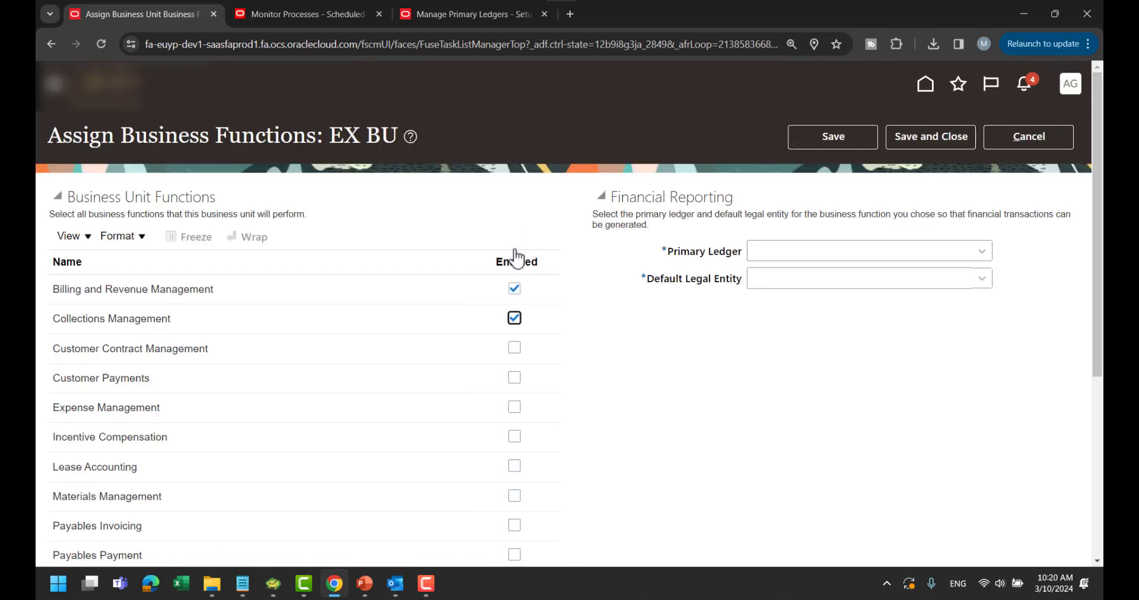
{"action": "left_click", "coordinate": [514, 348]}
{"action": "scroll", "coordinate": [532, 277], "scroll_direction": "down", "scroll_amount": 2}
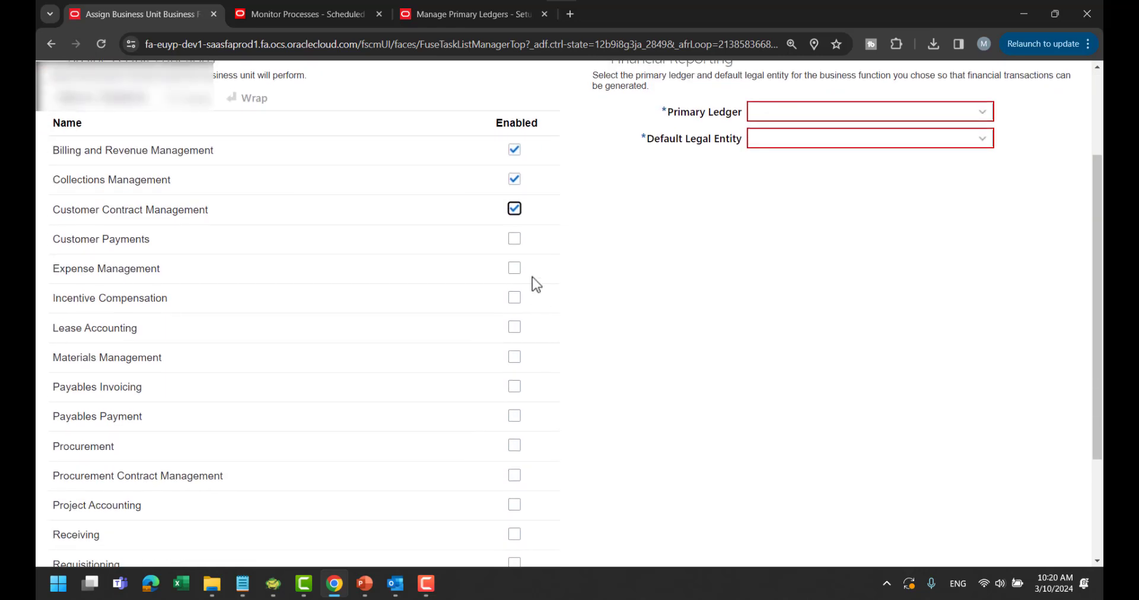
{"action": "left_click", "coordinate": [514, 242]}
{"action": "left_click", "coordinate": [514, 270]}
{"action": "left_click", "coordinate": [514, 299]}
{"action": "left_click", "coordinate": [514, 328]}
{"action": "left_click", "coordinate": [514, 358]}
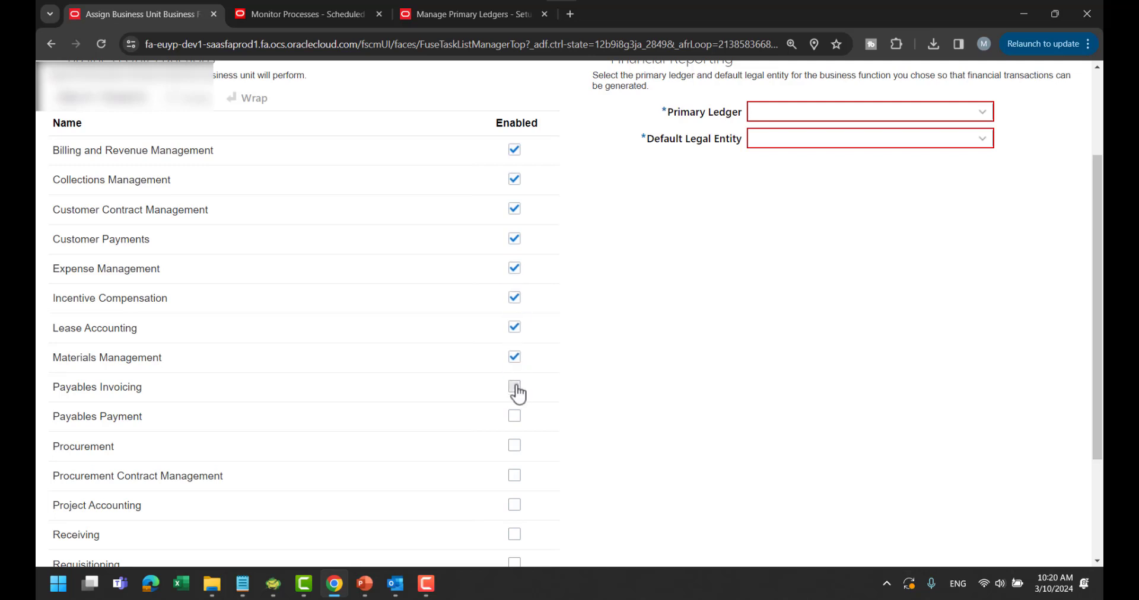
Step: Enable the remaining business functions for EX BU, from Payables Invoicing through Service Request Management
{"action": "left_click", "coordinate": [514, 387]}
{"action": "left_click", "coordinate": [514, 416]}
{"action": "left_click", "coordinate": [514, 445]}
{"action": "scroll", "coordinate": [630, 394], "scroll_direction": "down", "scroll_amount": 2}
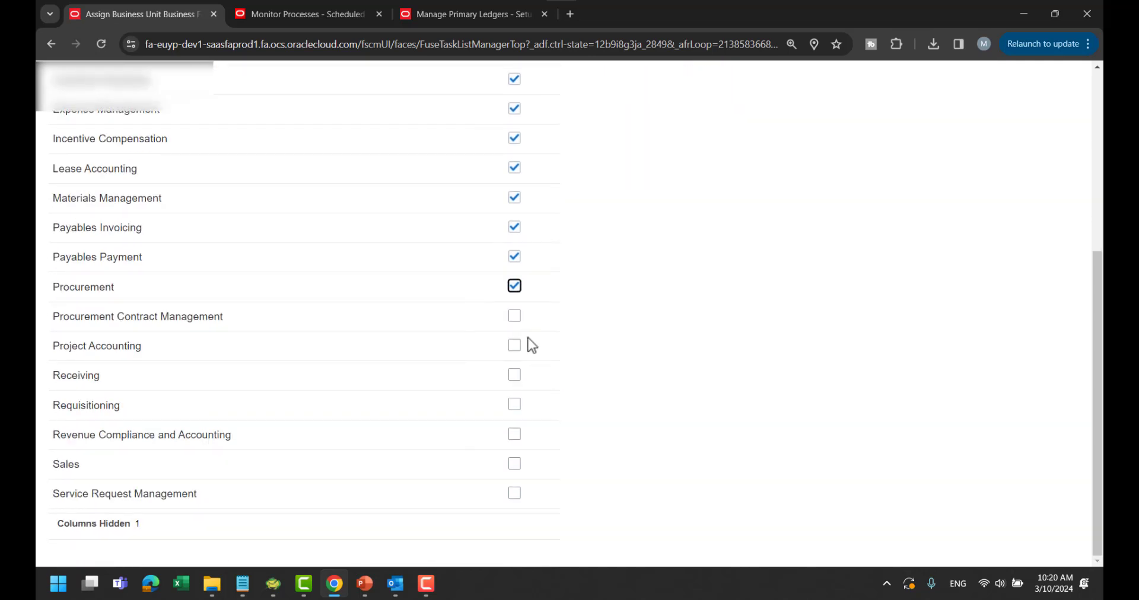
{"action": "left_click", "coordinate": [514, 320]}
{"action": "left_click", "coordinate": [514, 347]}
{"action": "left_click", "coordinate": [514, 376]}
{"action": "left_click", "coordinate": [512, 409]}
{"action": "left_click", "coordinate": [514, 436]}
{"action": "left_click", "coordinate": [514, 468]}
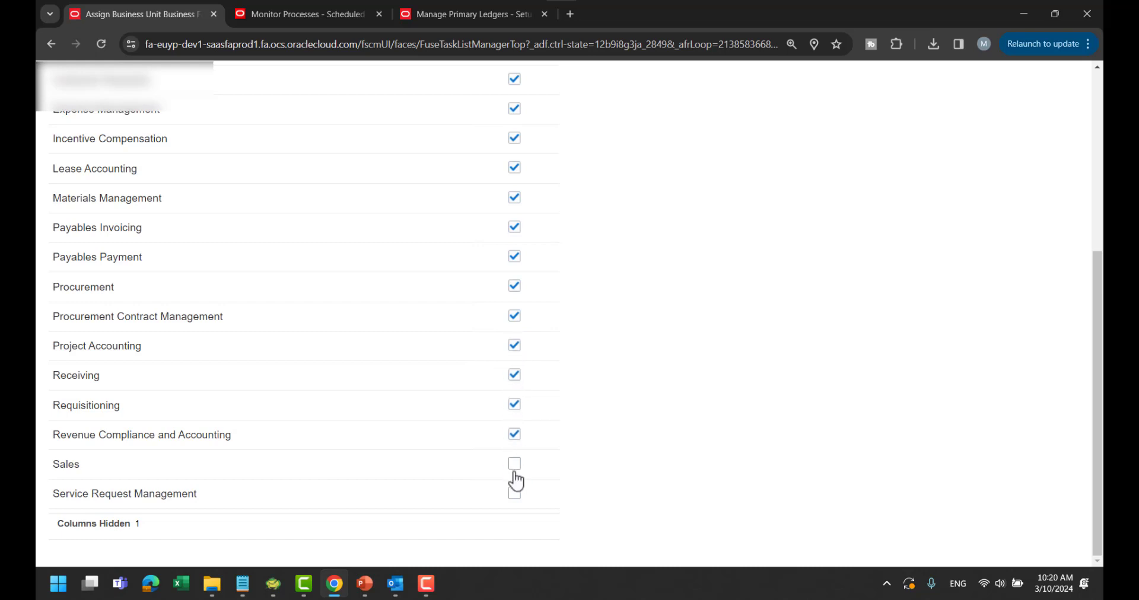
{"action": "left_click", "coordinate": [514, 495]}
{"action": "scroll", "coordinate": [729, 310], "scroll_direction": "up", "scroll_amount": 2}
{"action": "scroll", "coordinate": [729, 308], "scroll_direction": "up", "scroll_amount": 2}
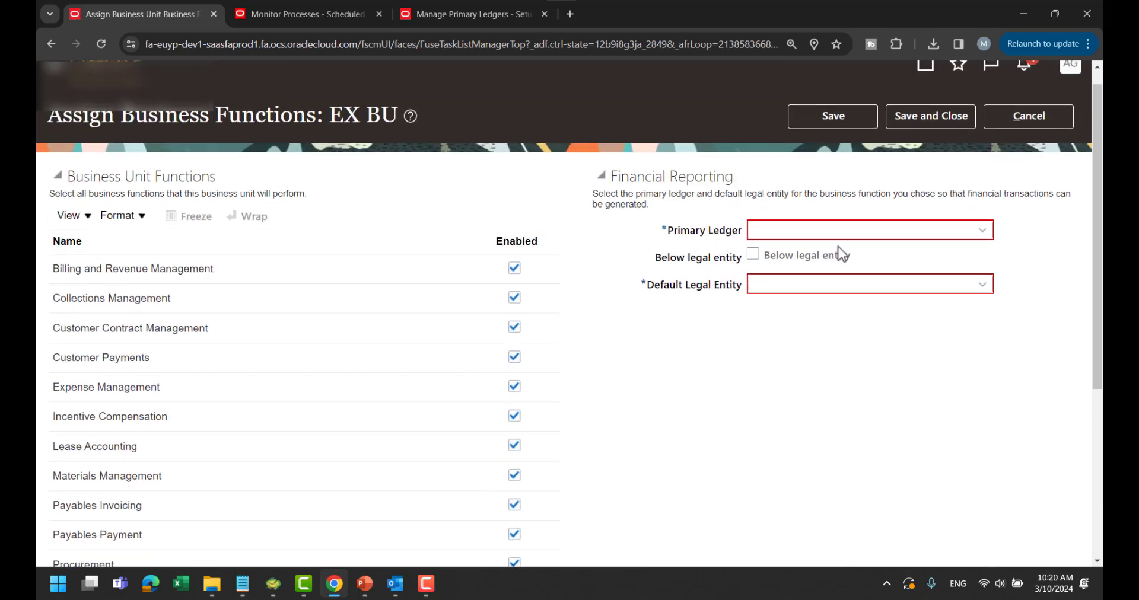
Step: Set the primary ledger to EX with legal entity EX LE, and enable the Below legal entity option
{"action": "left_click", "coordinate": [837, 230]}
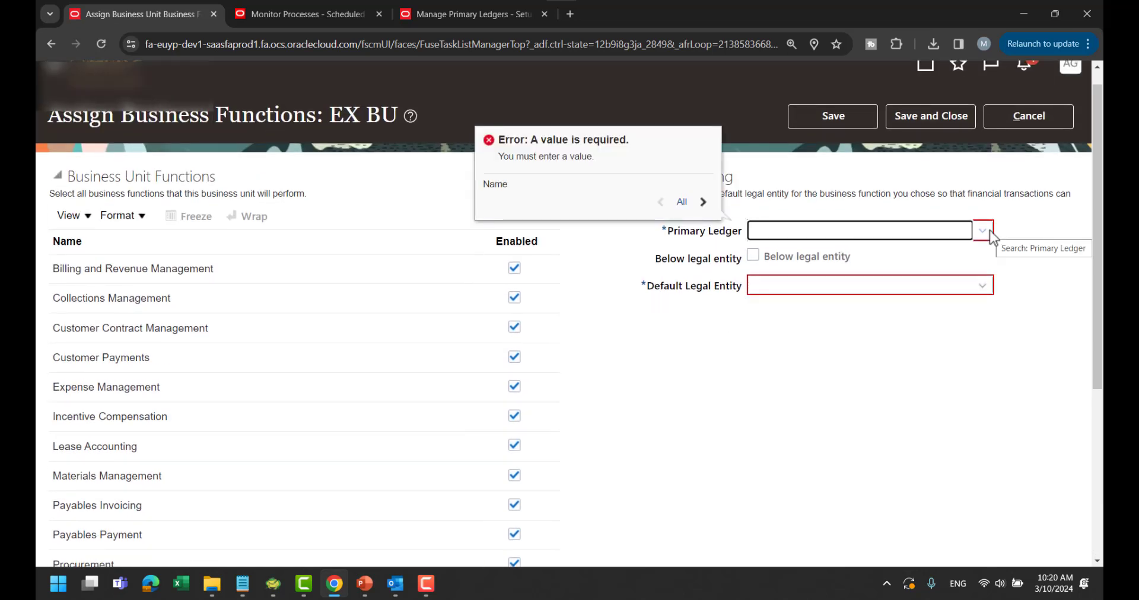
{"action": "type", "text": "EX"}
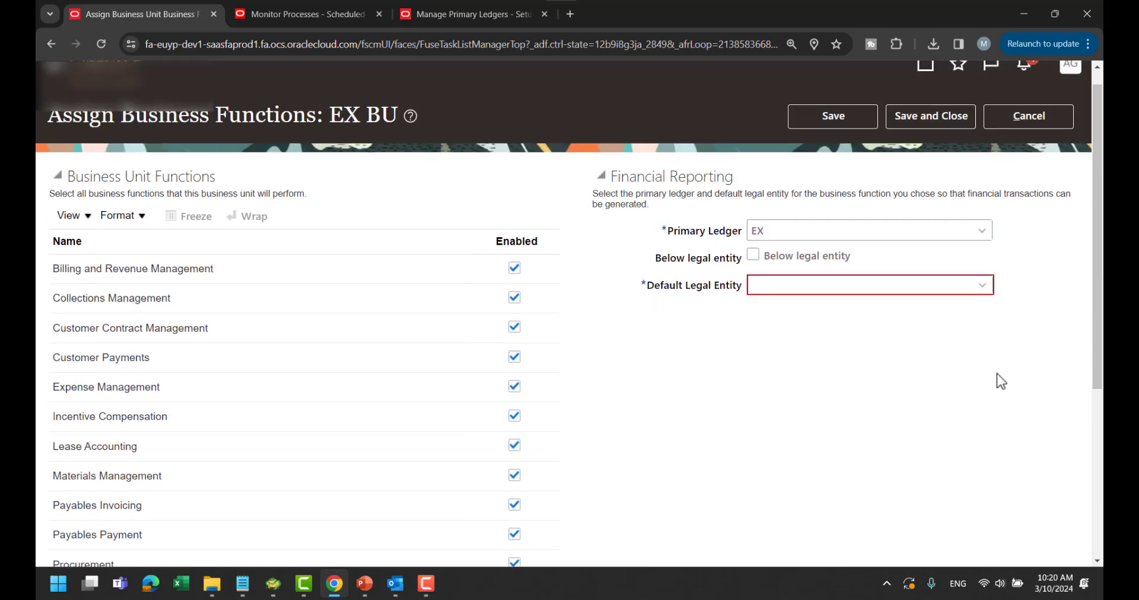
{"action": "left_click", "coordinate": [980, 237]}
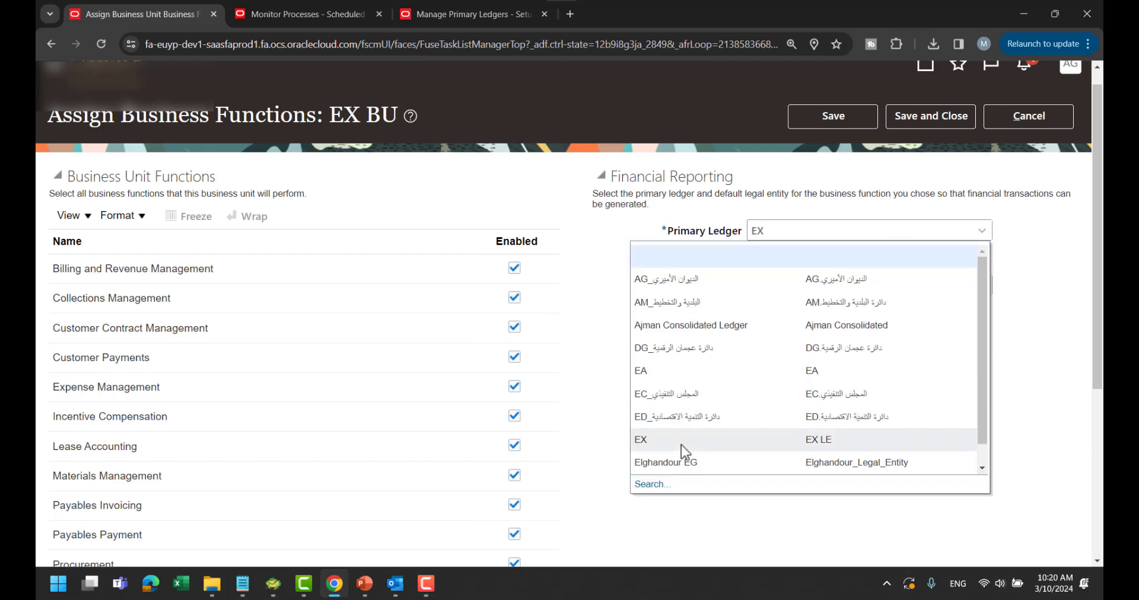
{"action": "scroll", "coordinate": [741, 365], "scroll_direction": "down", "scroll_amount": 1}
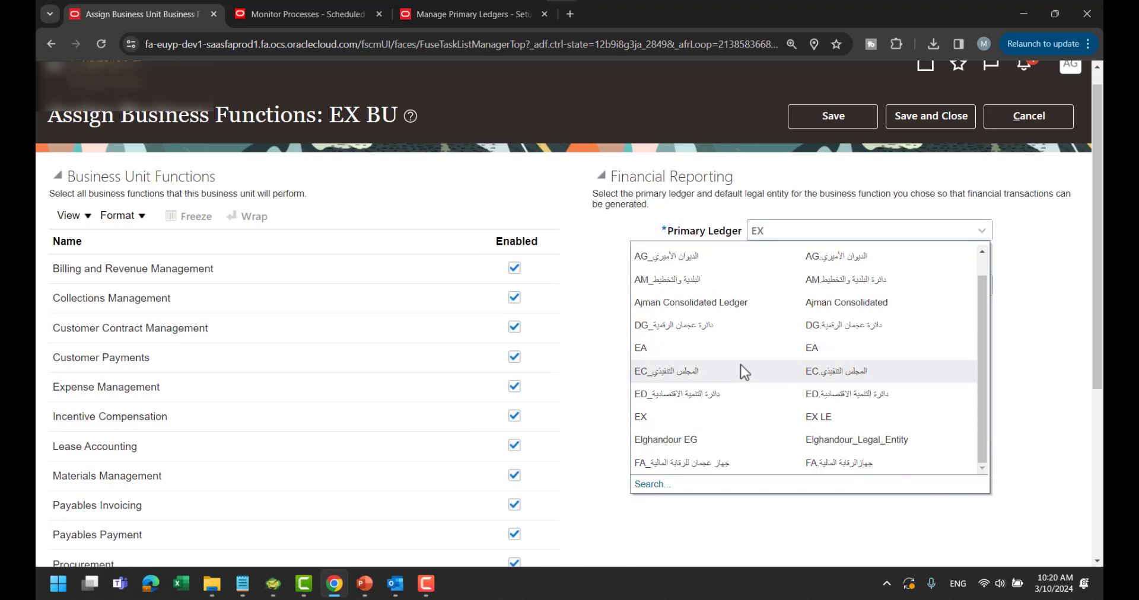
{"action": "left_click", "coordinate": [658, 484]}
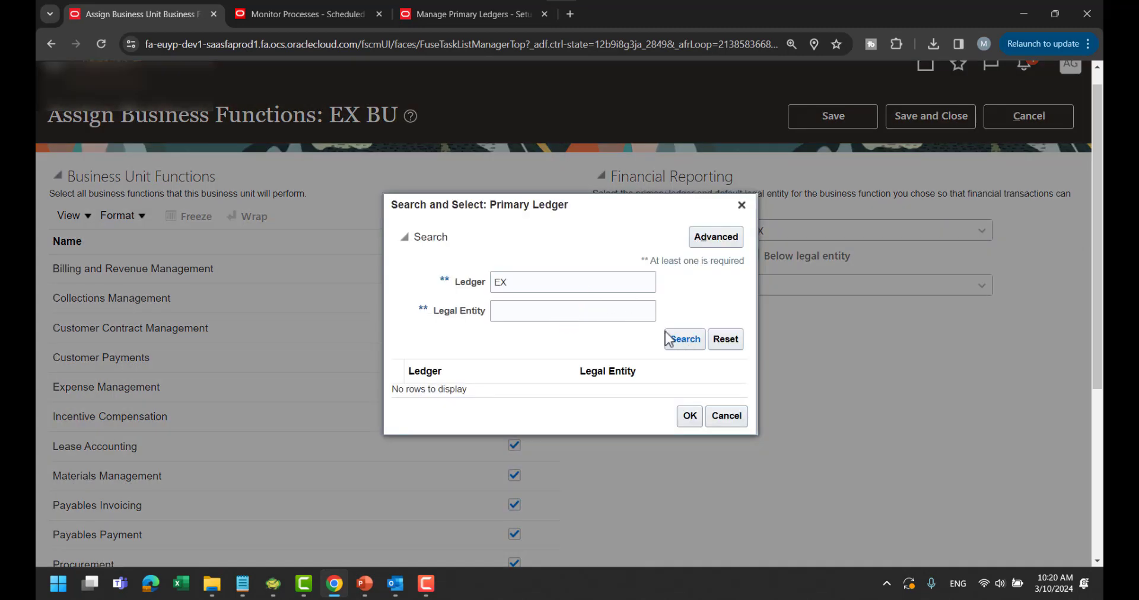
{"action": "left_click", "coordinate": [668, 339]}
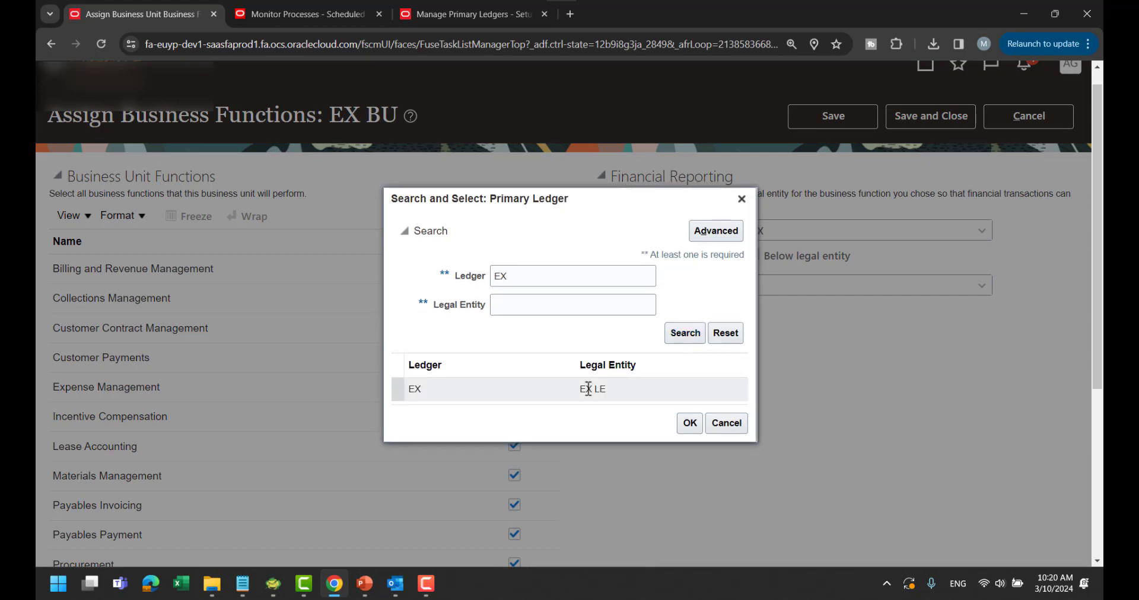
{"action": "left_click", "coordinate": [689, 423]}
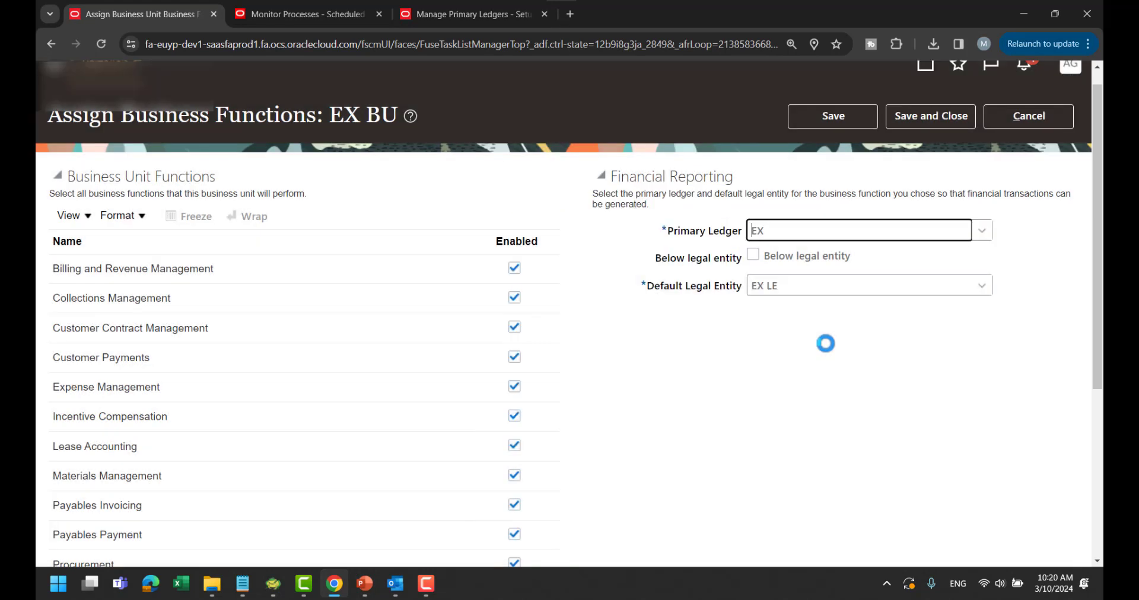
{"action": "left_click", "coordinate": [754, 256]}
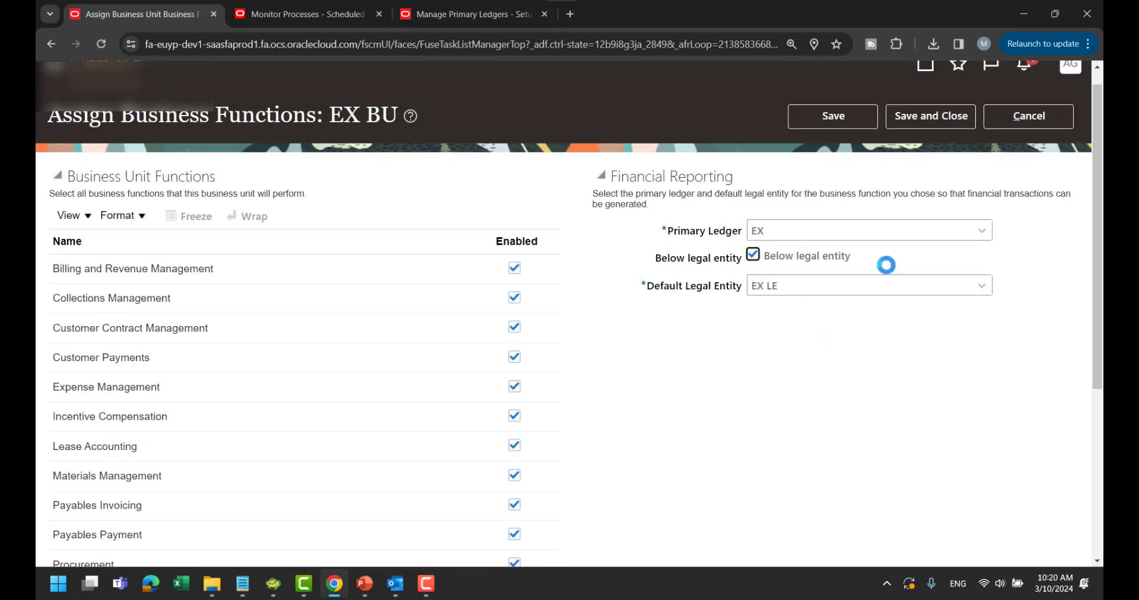
{"action": "left_click", "coordinate": [777, 355]}
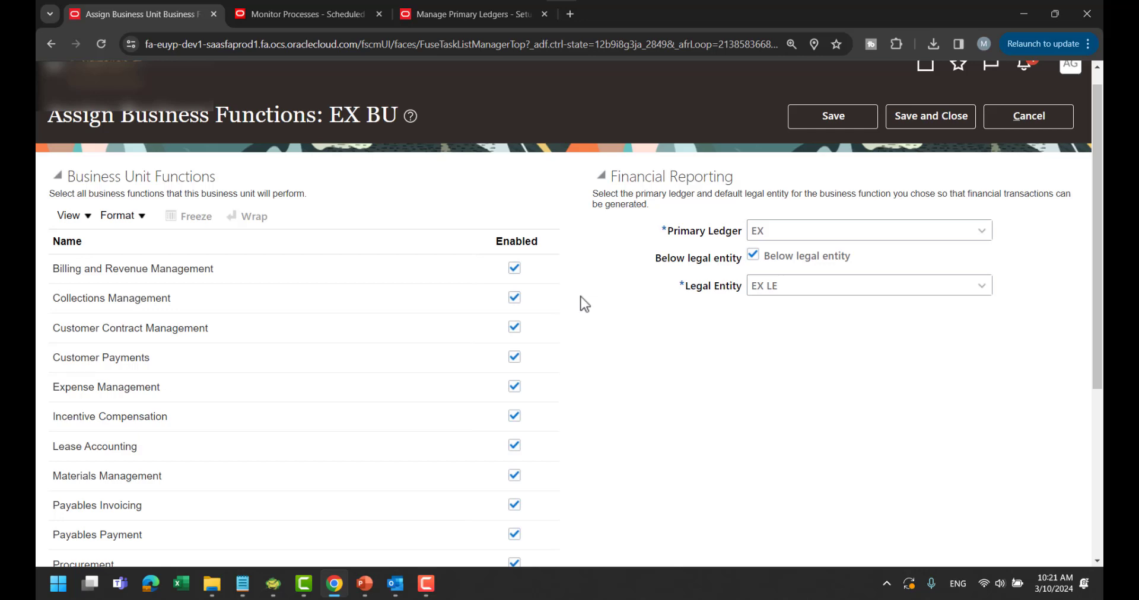
Step: Save and close the business function assignment for EX BU, accepting the below legal entity warning
{"action": "left_click", "coordinate": [918, 116]}
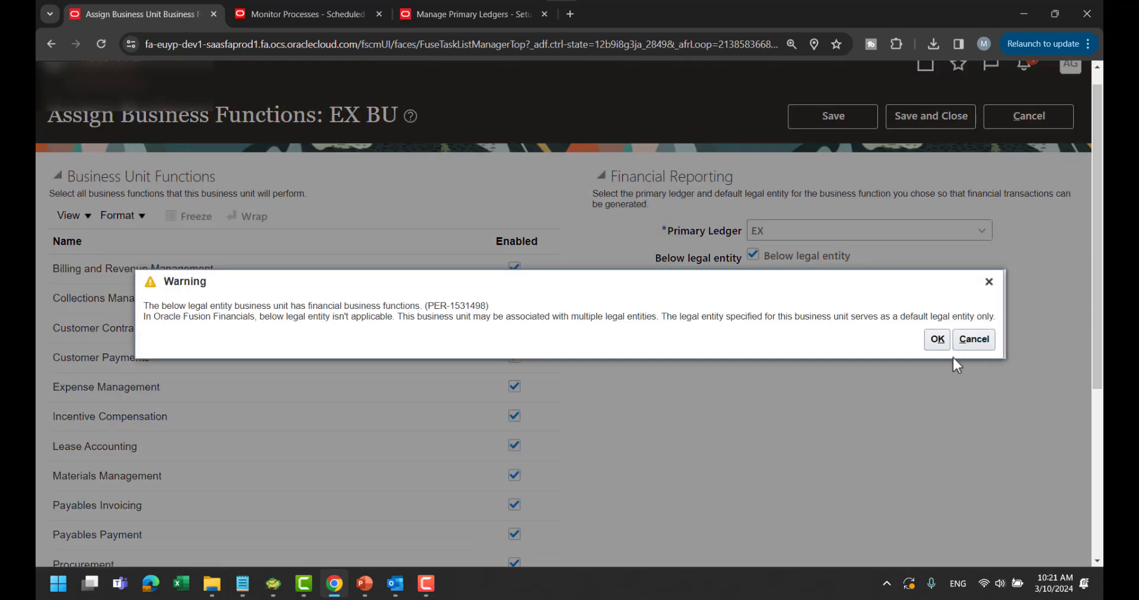
{"action": "left_click", "coordinate": [937, 340]}
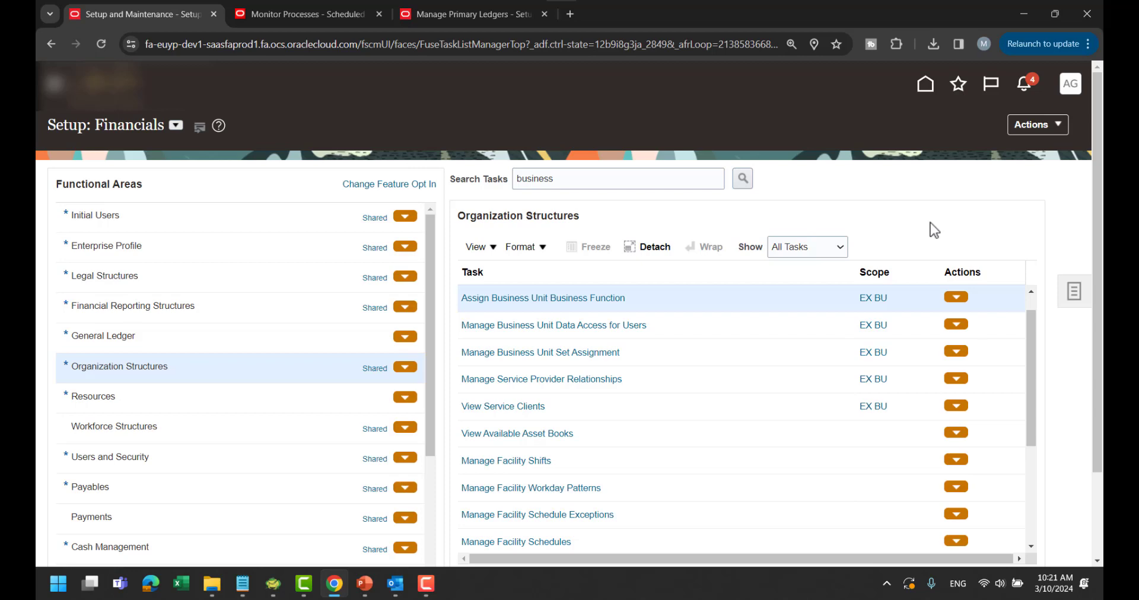
Step: Search the setup tasks for "SEQU" and open Manage Accounting and Reporting Sequences
{"action": "left_click_drag", "start_coordinate": [555, 179], "coordinate": [488, 188]}
{"action": "type", "text": "S"}
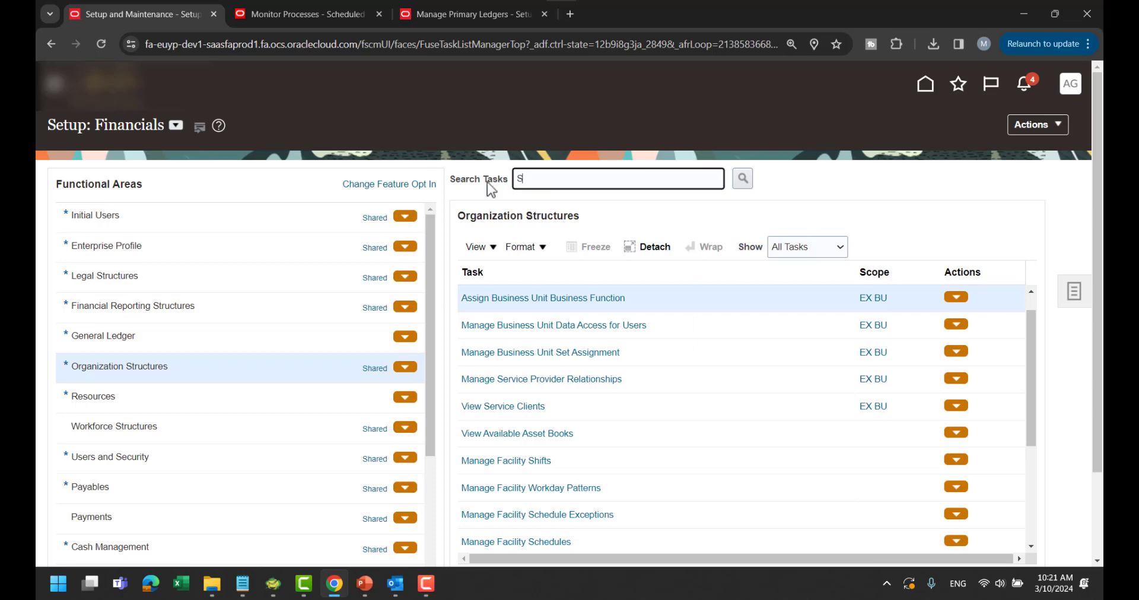
{"action": "type", "text": "EQU"}
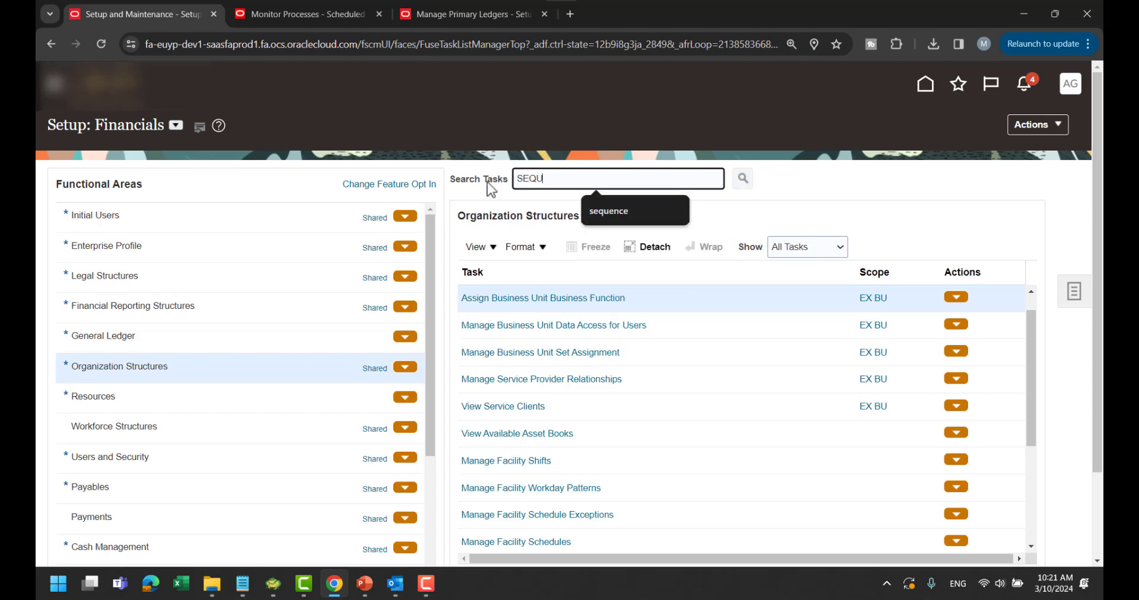
{"action": "key", "text": "Return"}
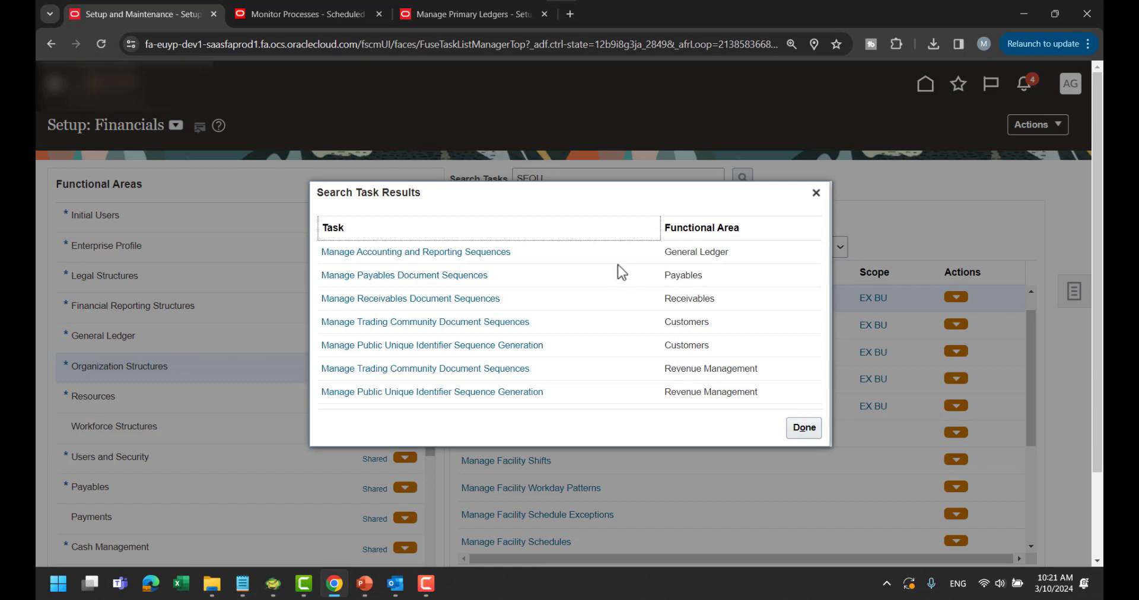
{"action": "left_click", "coordinate": [468, 253]}
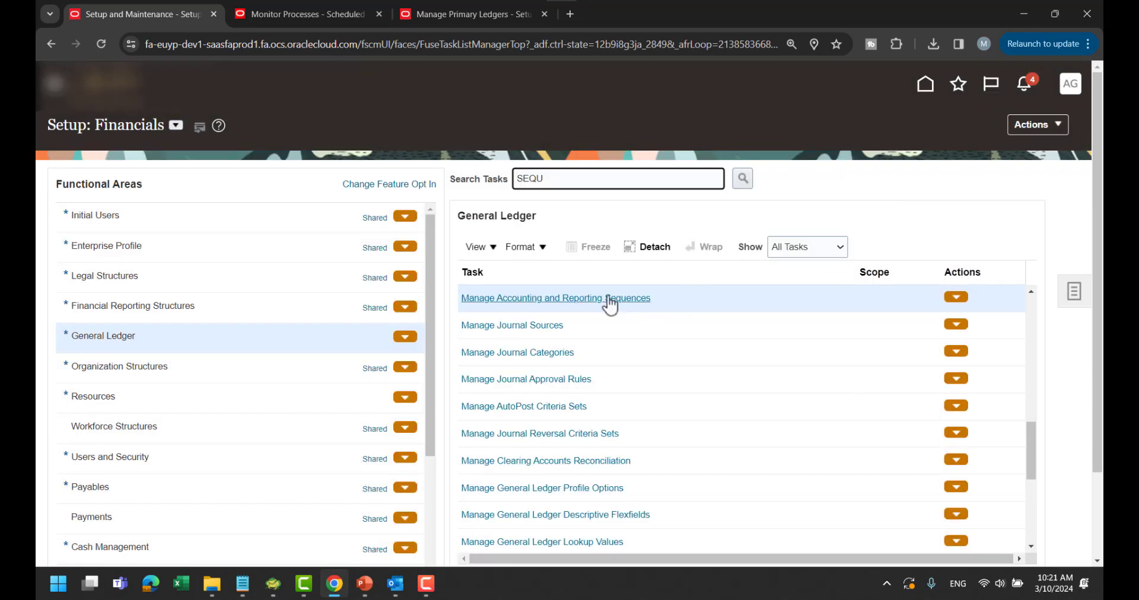
{"action": "left_click", "coordinate": [610, 300]}
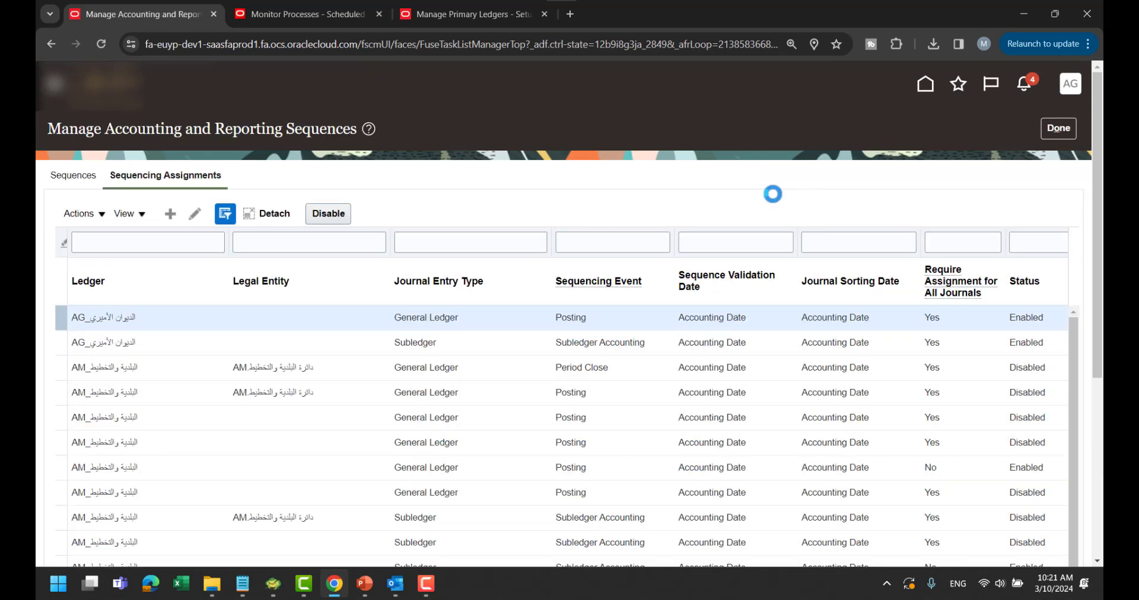
Step: Create a new accounting sequence named EX GL SEQ with the description "EX General Ledger Sequence"
{"action": "left_click", "coordinate": [71, 178]}
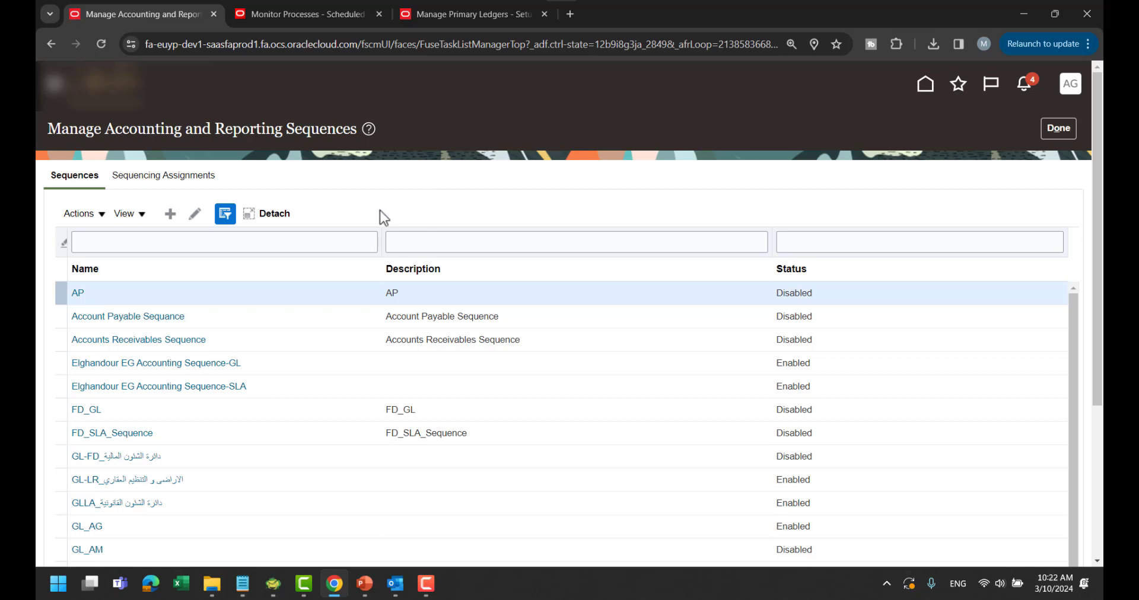
{"action": "left_click", "coordinate": [170, 214]}
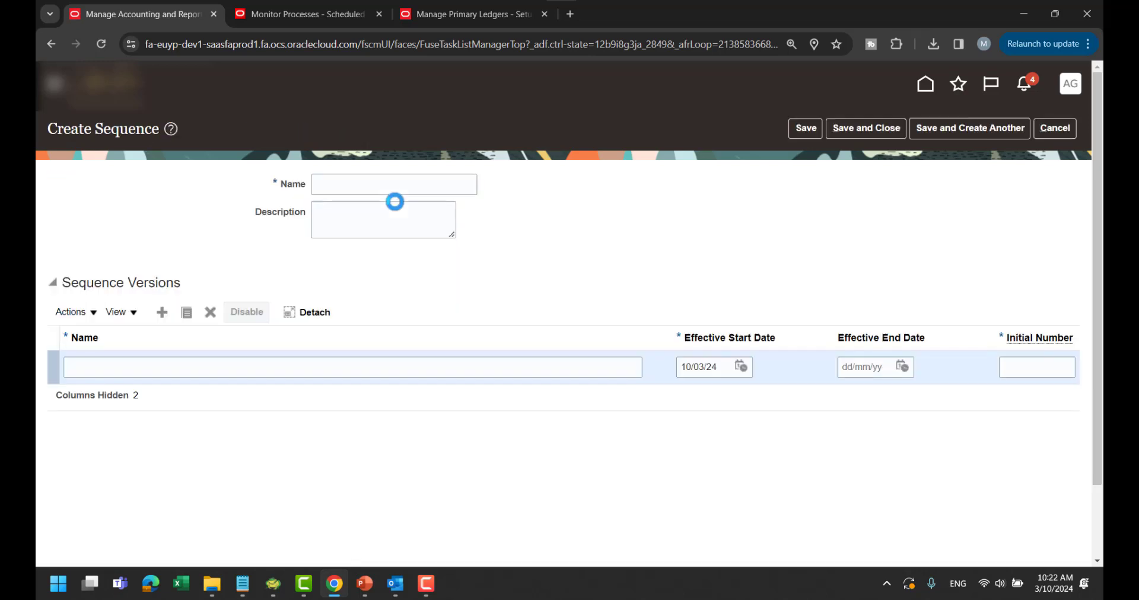
{"action": "left_click", "coordinate": [418, 188]}
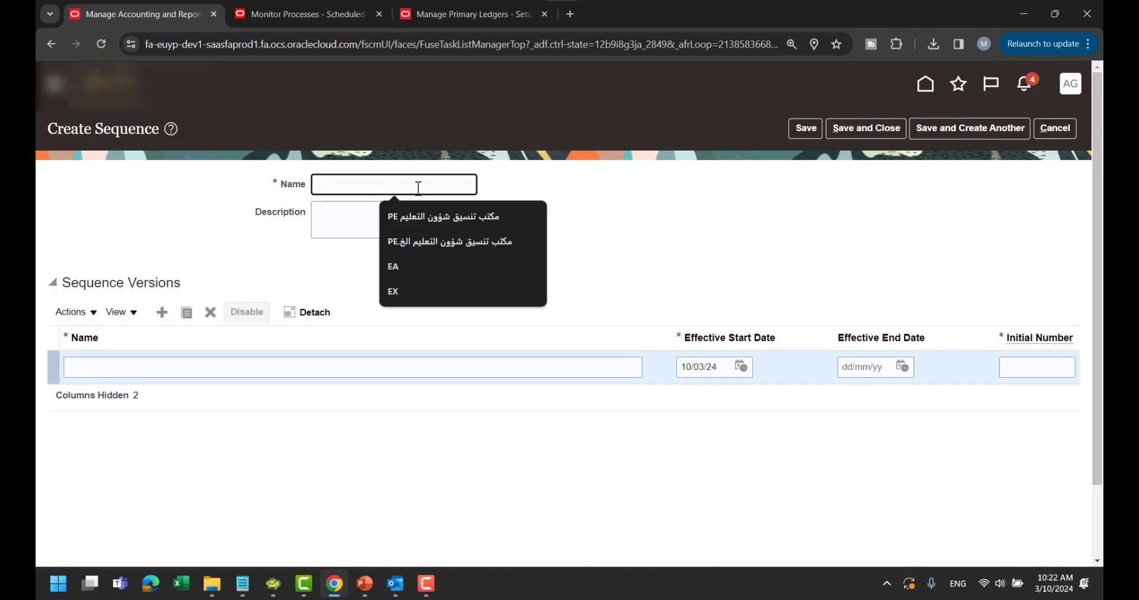
{"action": "type", "text": "EX "}
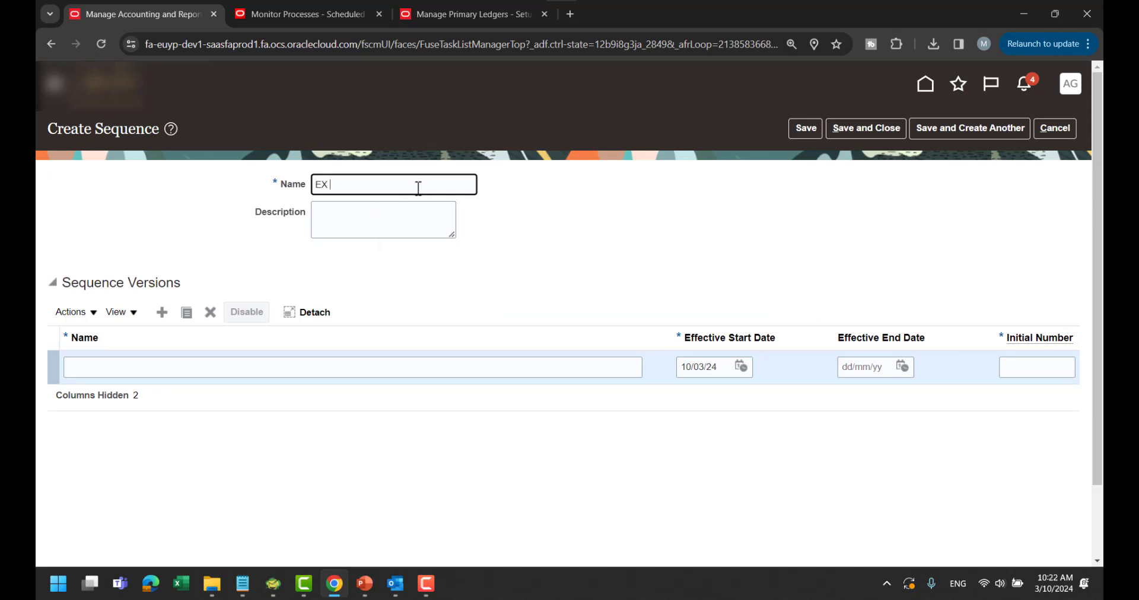
{"action": "type", "text": "GL SEQ"}
{"action": "key", "text": "Tab"}
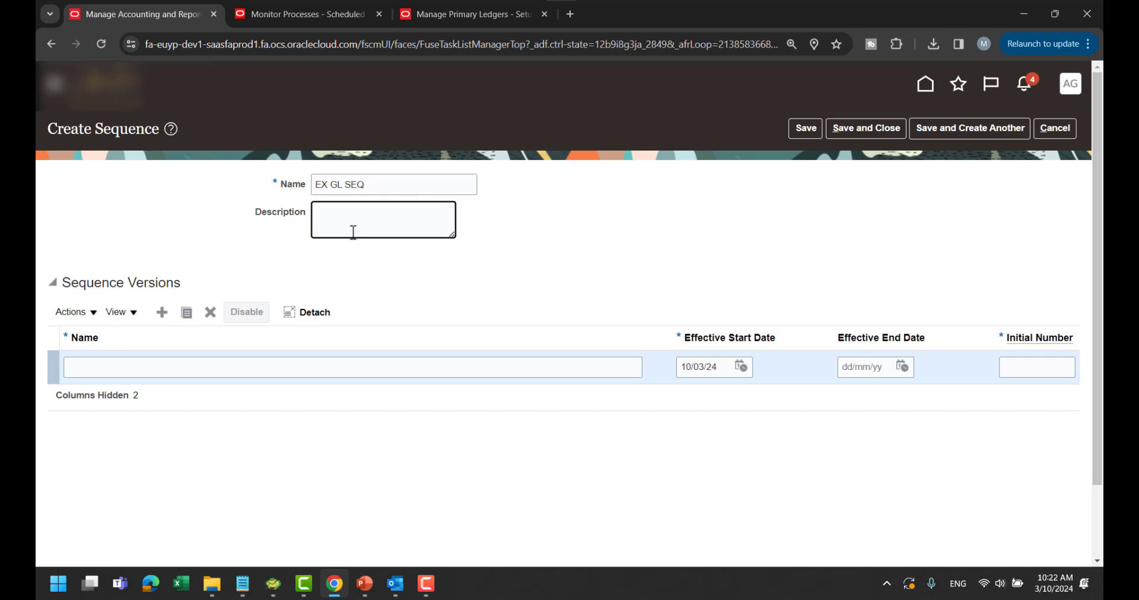
{"action": "type", "text": "EX General Ledger Seque"}
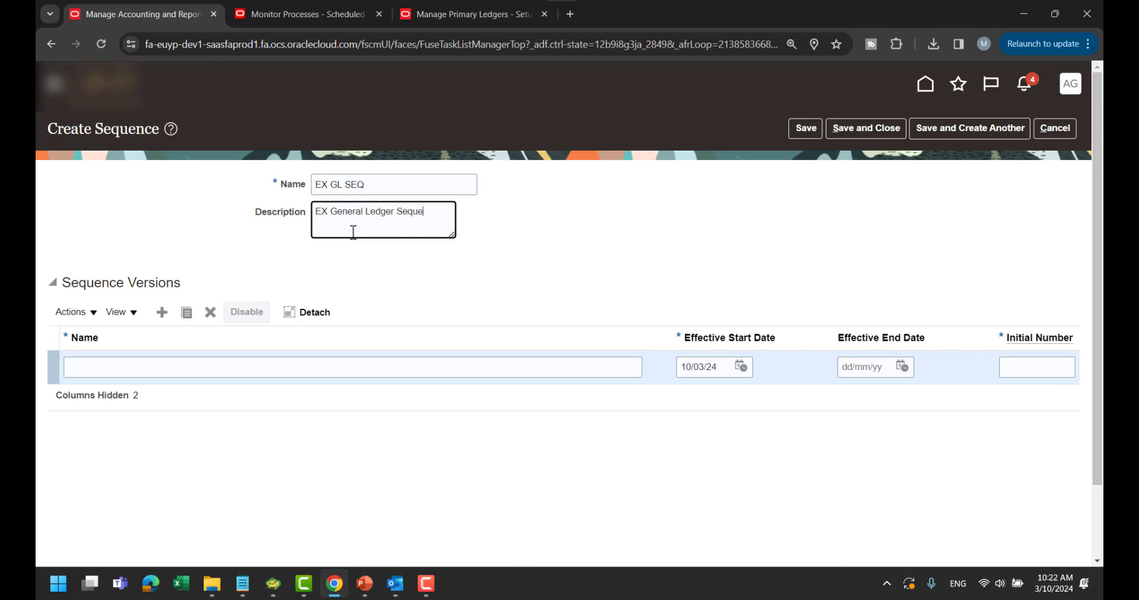
{"action": "type", "text": "nce"}
{"action": "key", "text": "Tab"}
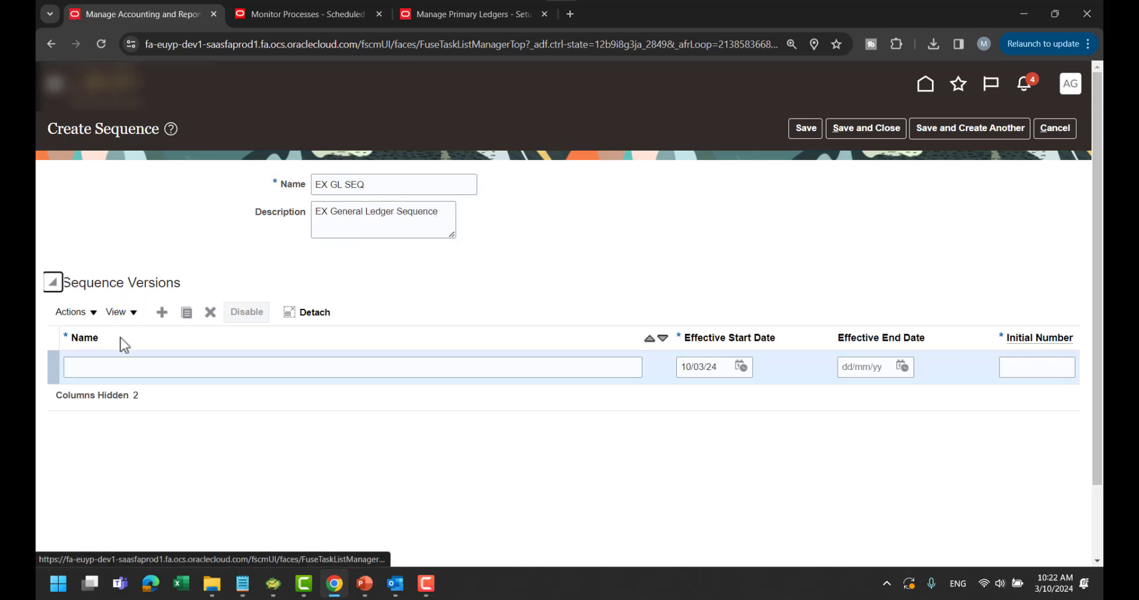
Step: Define version EX GL Sequence with start date 01/01/20 and initial number 20240001, and save it to create another sequence
{"action": "left_click", "coordinate": [125, 371]}
{"action": "type", "text": "EX"}
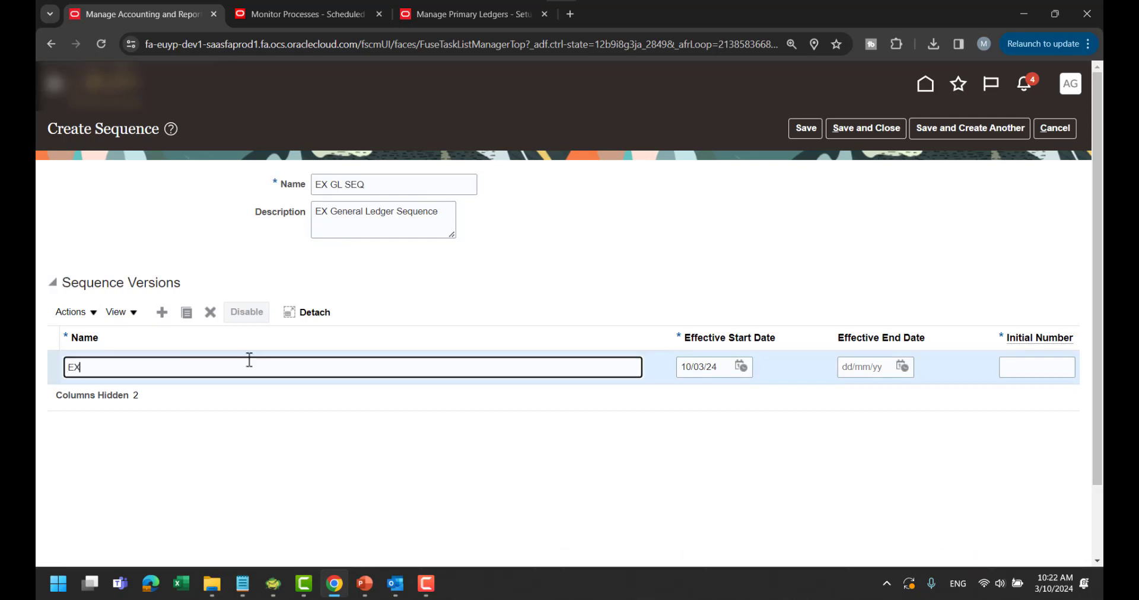
{"action": "type", "text": " GL Sequ"}
{"action": "type", "text": "ence"}
{"action": "key", "text": "Tab"}
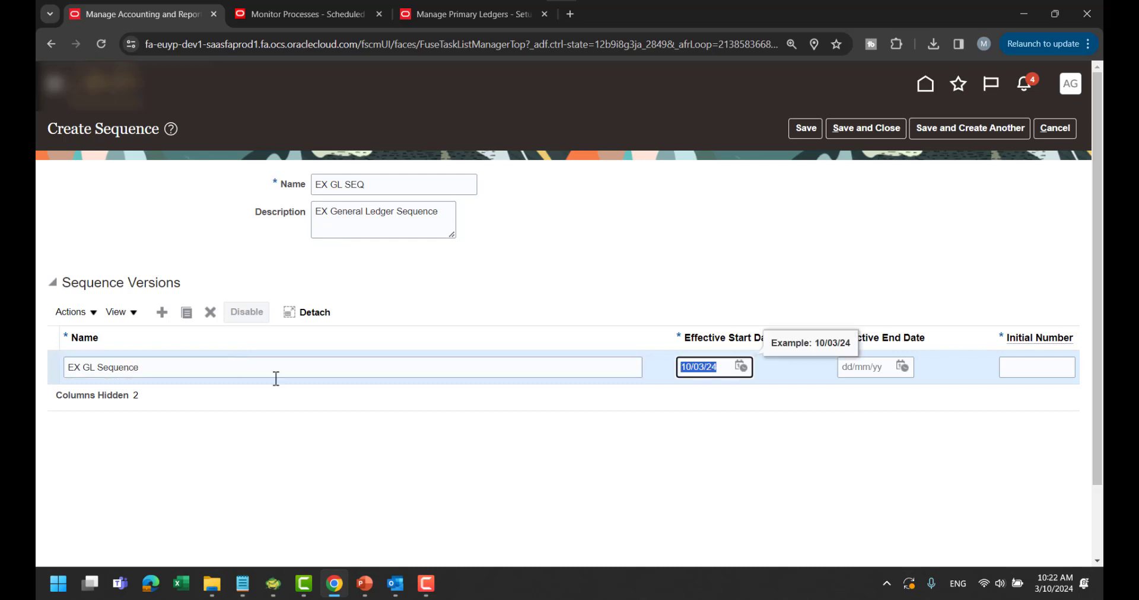
{"action": "type", "text": "01/01/20"}
{"action": "key", "text": "Tab"}
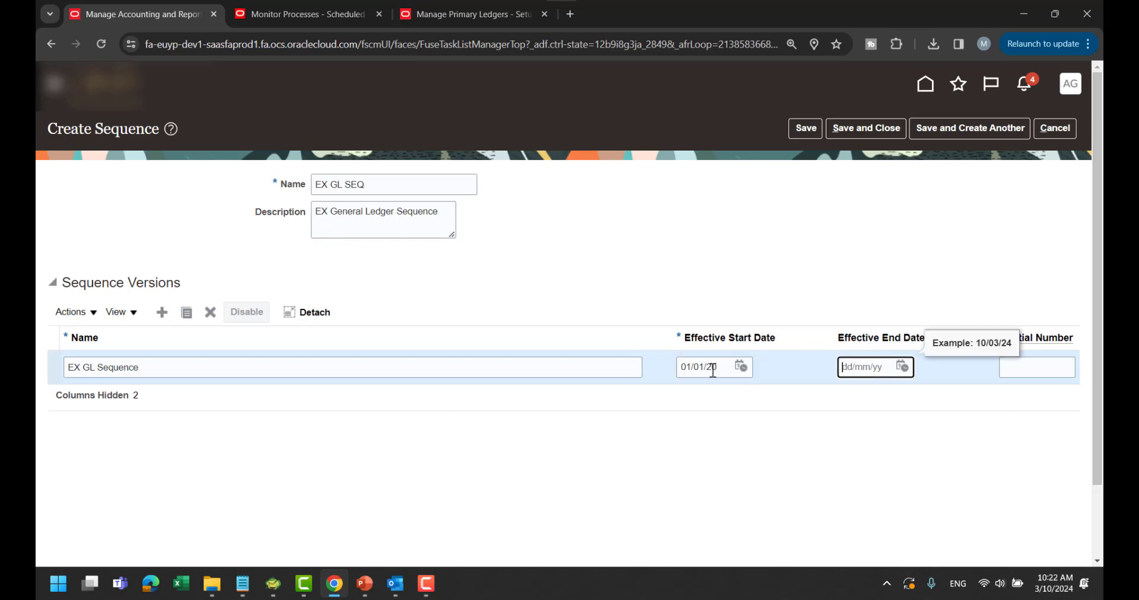
{"action": "left_click", "coordinate": [1030, 370]}
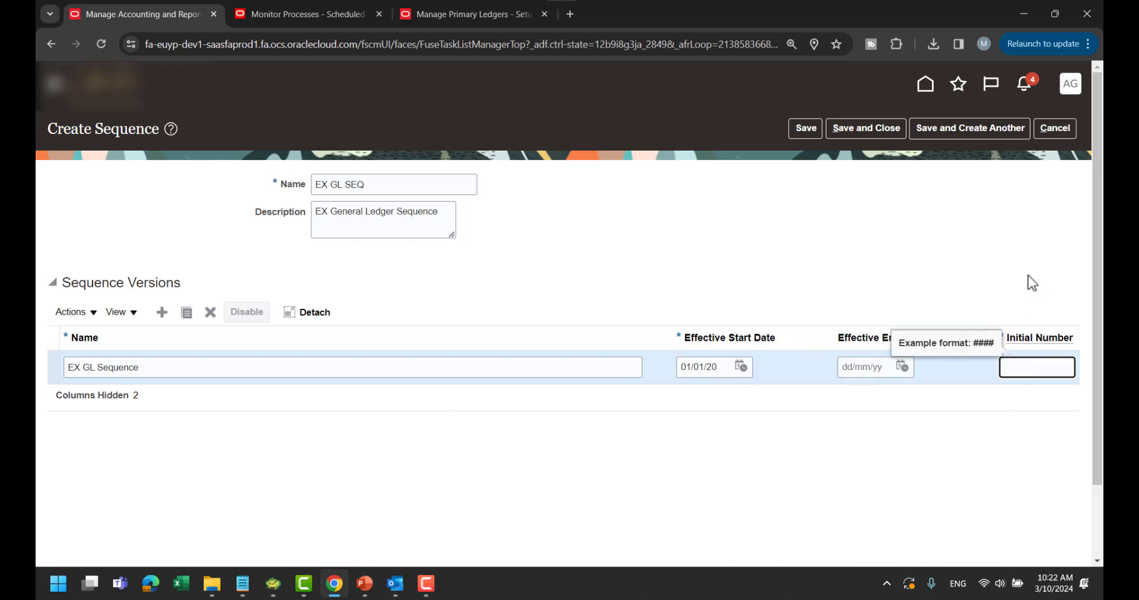
{"action": "type", "text": "20240001"}
{"action": "left_click_drag", "start_coordinate": [1023, 367], "coordinate": [1054, 368]}
{"action": "left_click", "coordinate": [938, 195]}
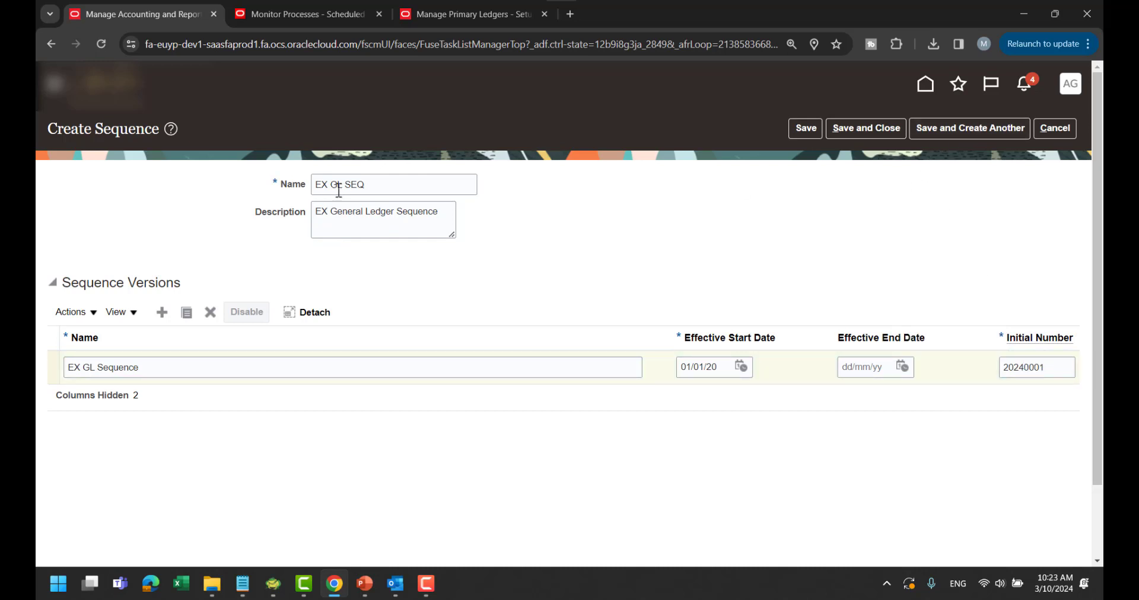
{"action": "left_click", "coordinate": [967, 135]}
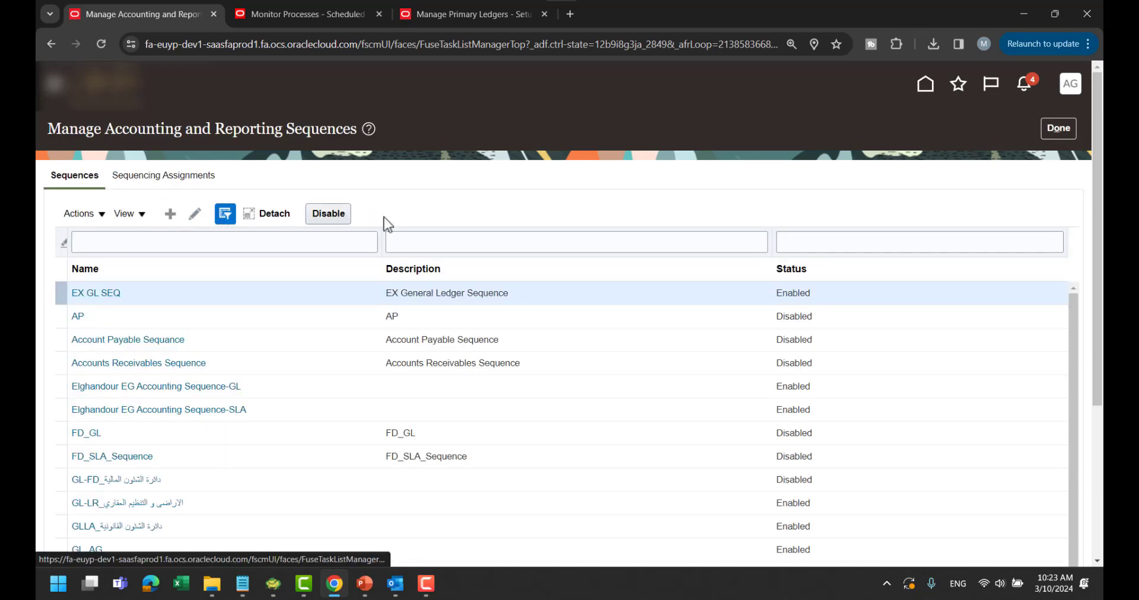
Step: Name the second sequence EX SL SEQ and describe it as "EX SL Sequence"
{"action": "left_click", "coordinate": [368, 188]}
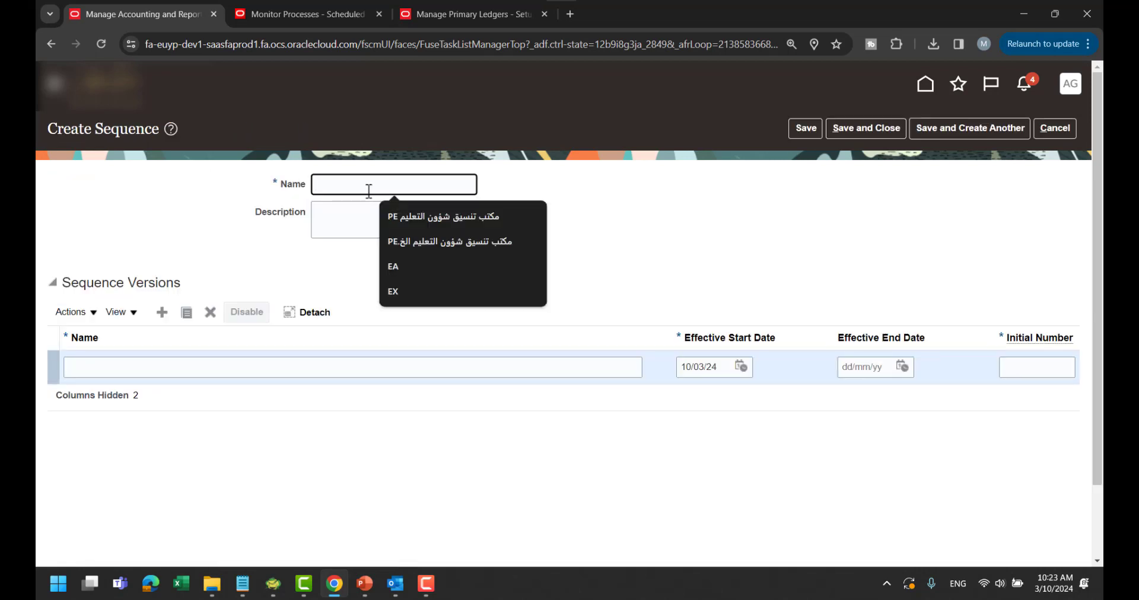
{"action": "type", "text": "EX SL"}
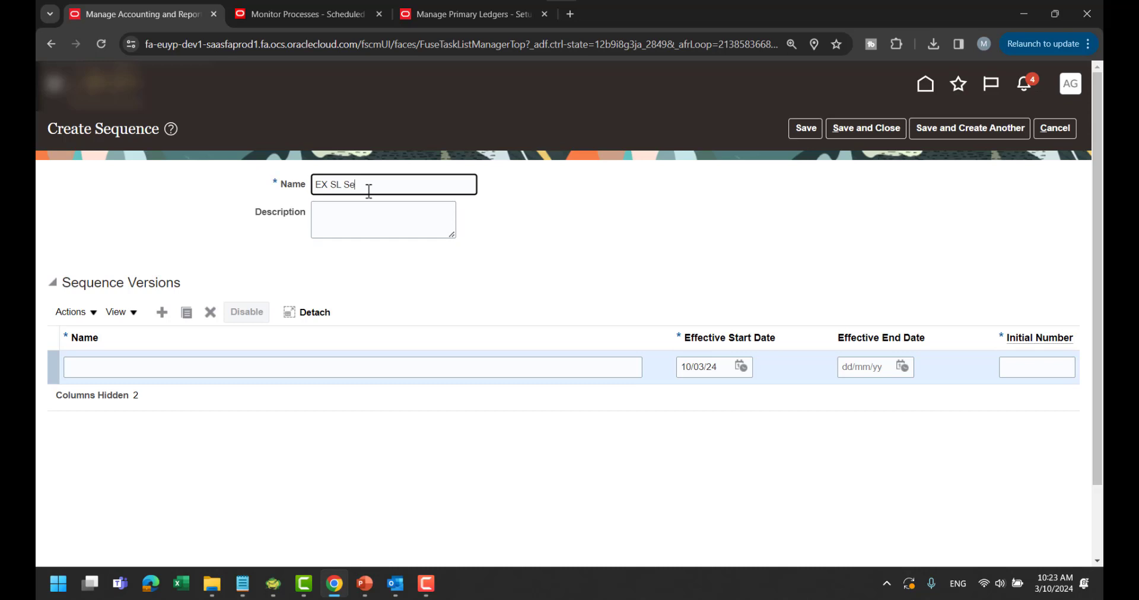
{"action": "type", "text": " SEQ"}
{"action": "key", "text": "Tab"}
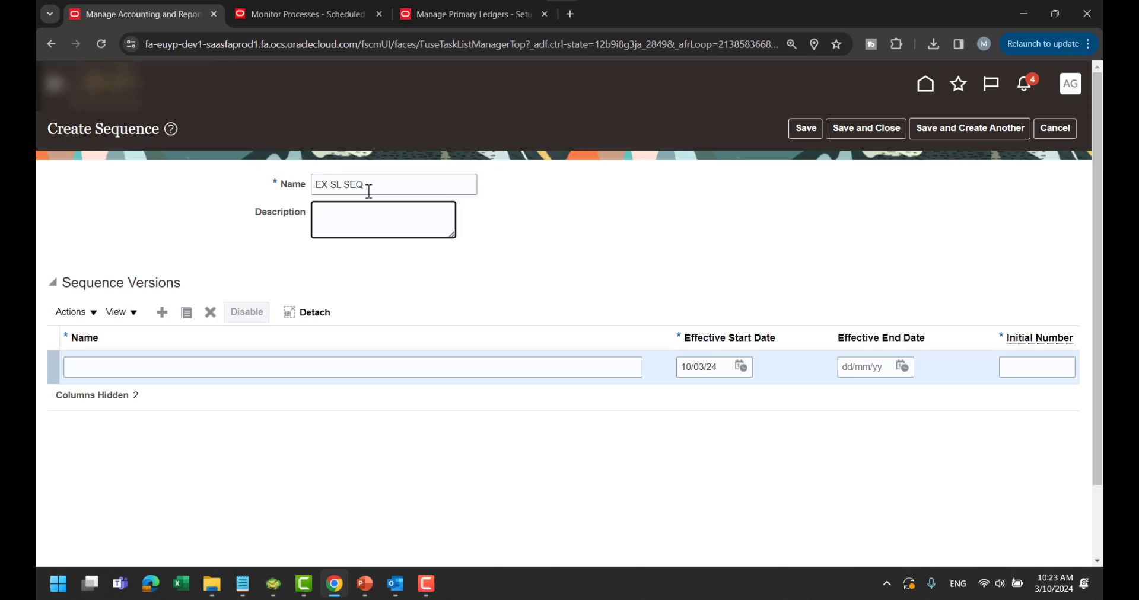
{"action": "type", "text": "EX SL Sequence"}
{"action": "key", "text": "Tab"}
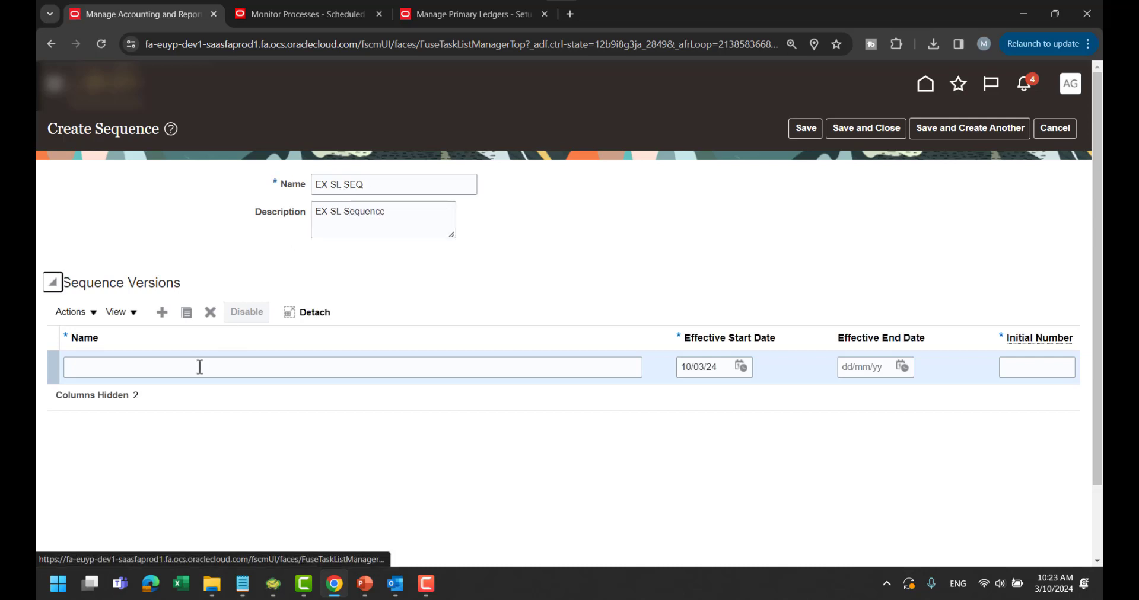
Step: Define version EX SL SEQ with start date 01/01/00 and initial number 20240001, and save and close the sequence
{"action": "left_click", "coordinate": [199, 368]}
{"action": "type", "text": "EX"}
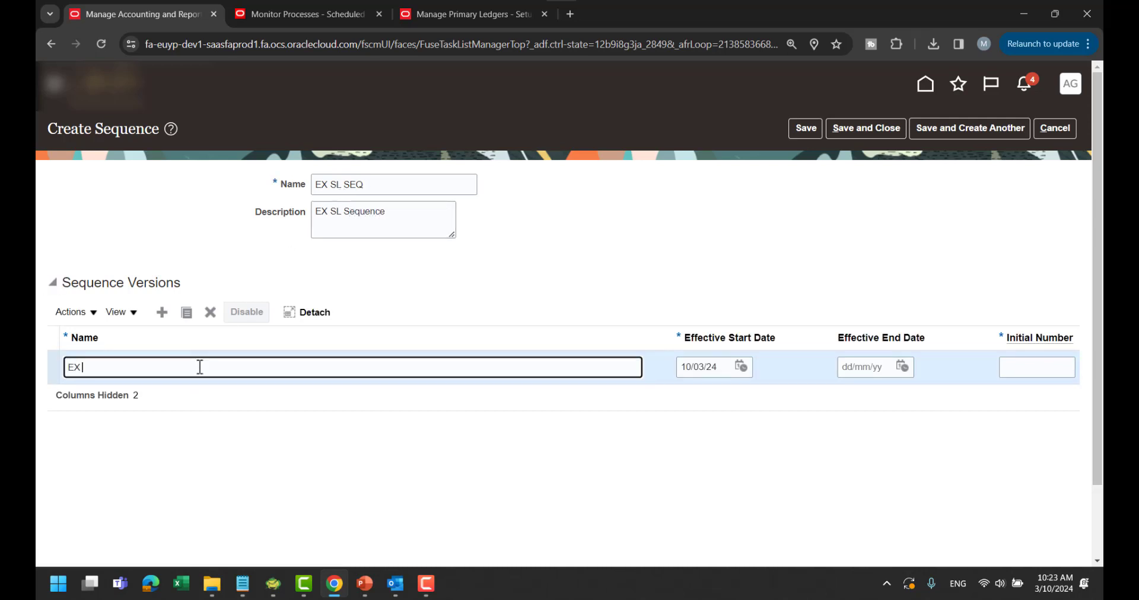
{"action": "type", "text": " SL SEQ"}
{"action": "key", "text": "Tab"}
{"action": "type", "text": "01"}
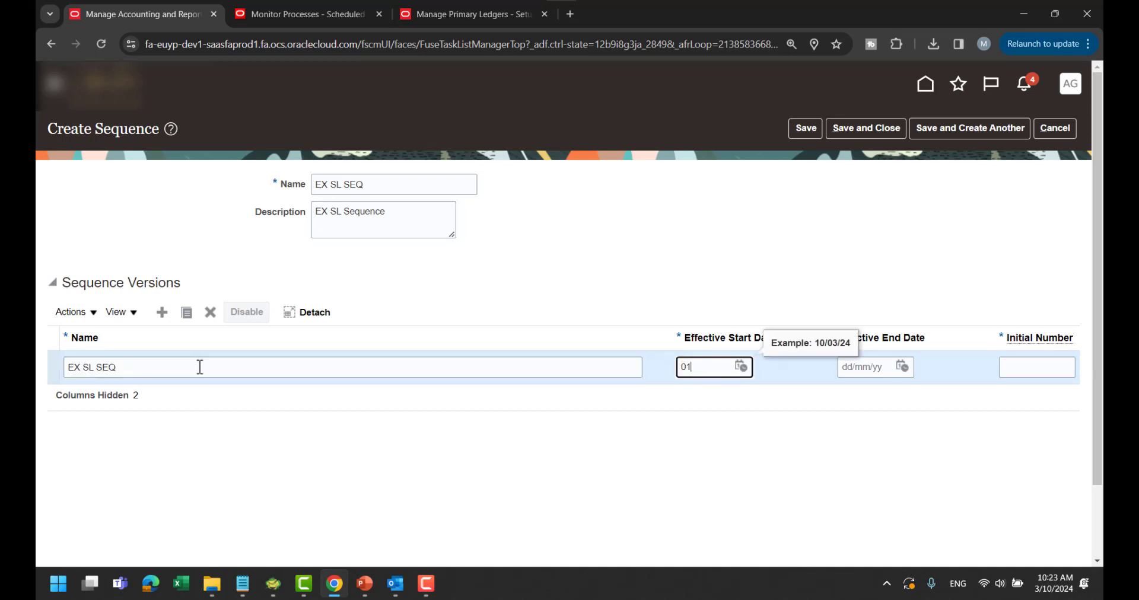
{"action": "type", "text": "/01/2000"}
{"action": "key", "text": "Tab"}
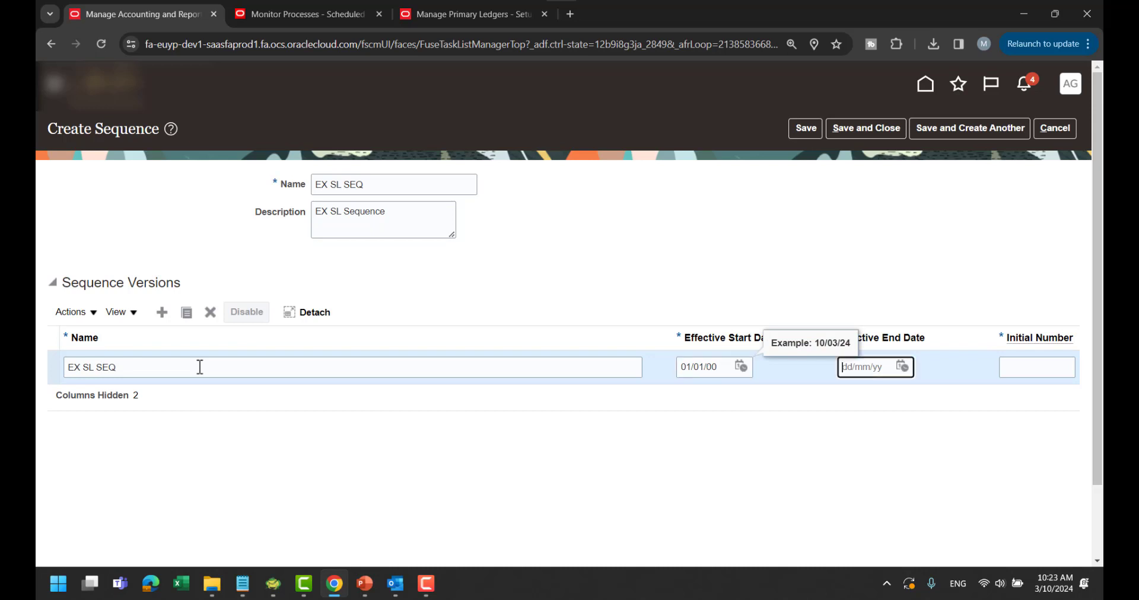
{"action": "left_click", "coordinate": [1029, 366]}
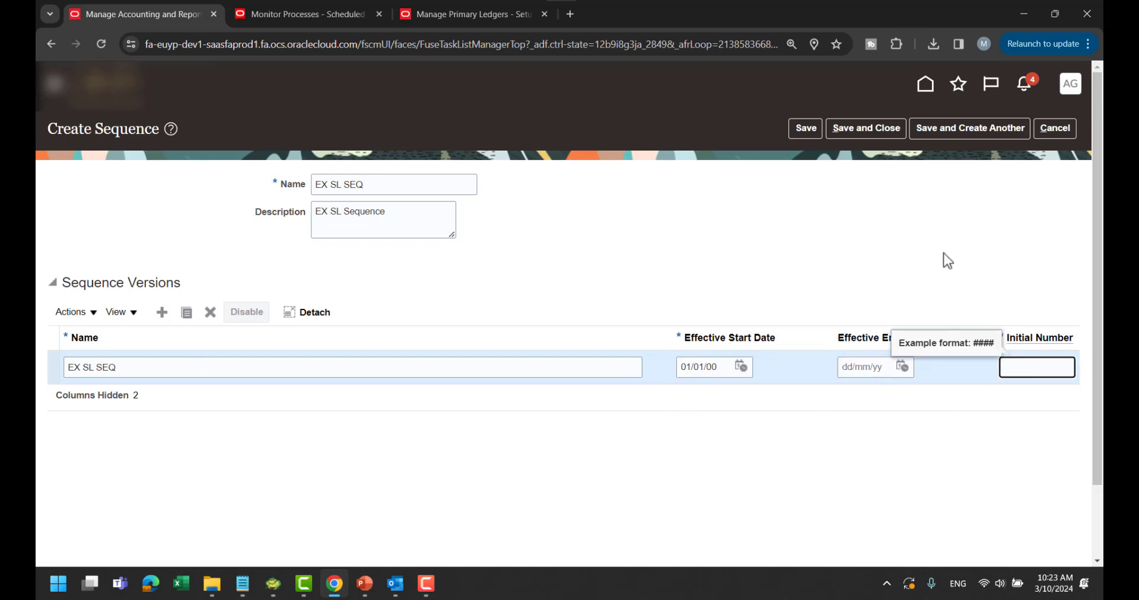
{"action": "type", "text": "20240001"}
{"action": "left_click", "coordinate": [908, 287]}
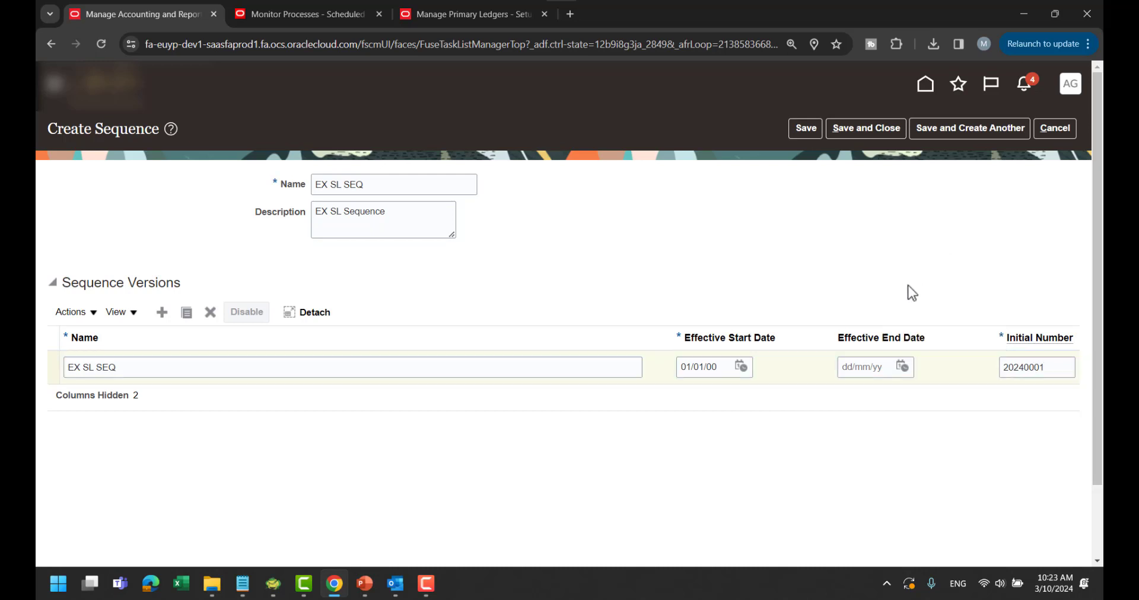
{"action": "left_click", "coordinate": [862, 129]}
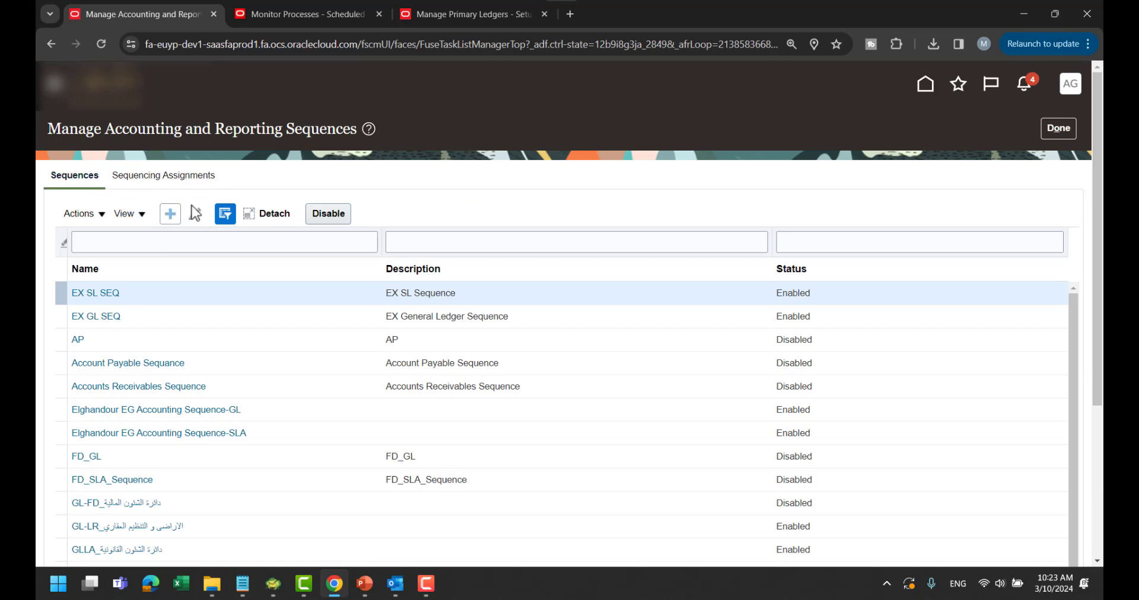
Step: Start a new sequencing assignment for ledger EX with journal entry type General Ledger and sequencing event Posting
{"action": "left_click", "coordinate": [165, 179]}
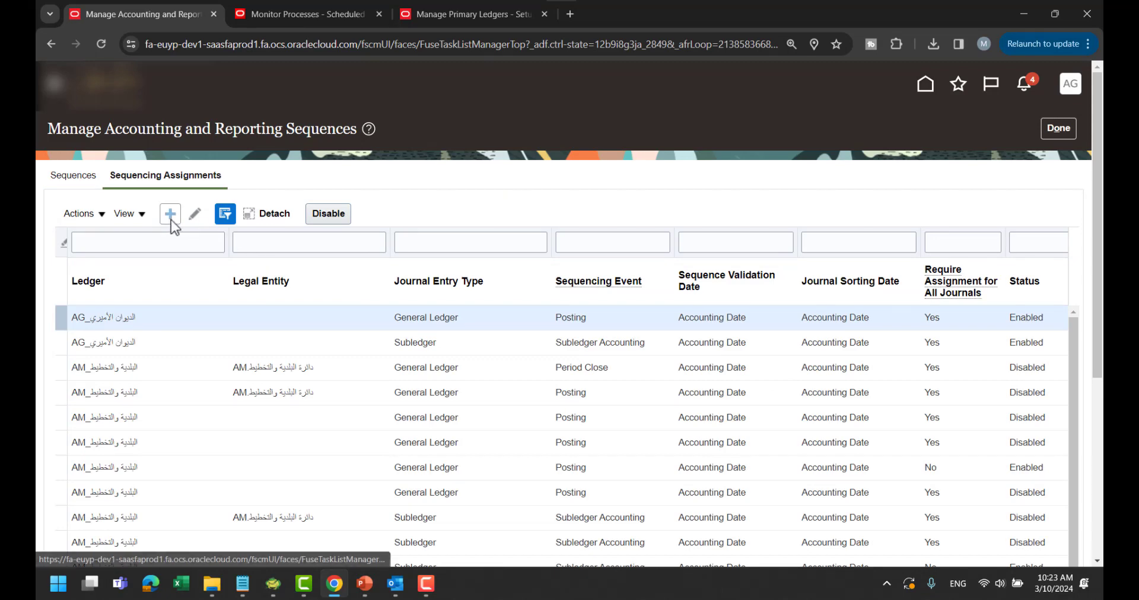
{"action": "left_click", "coordinate": [170, 215]}
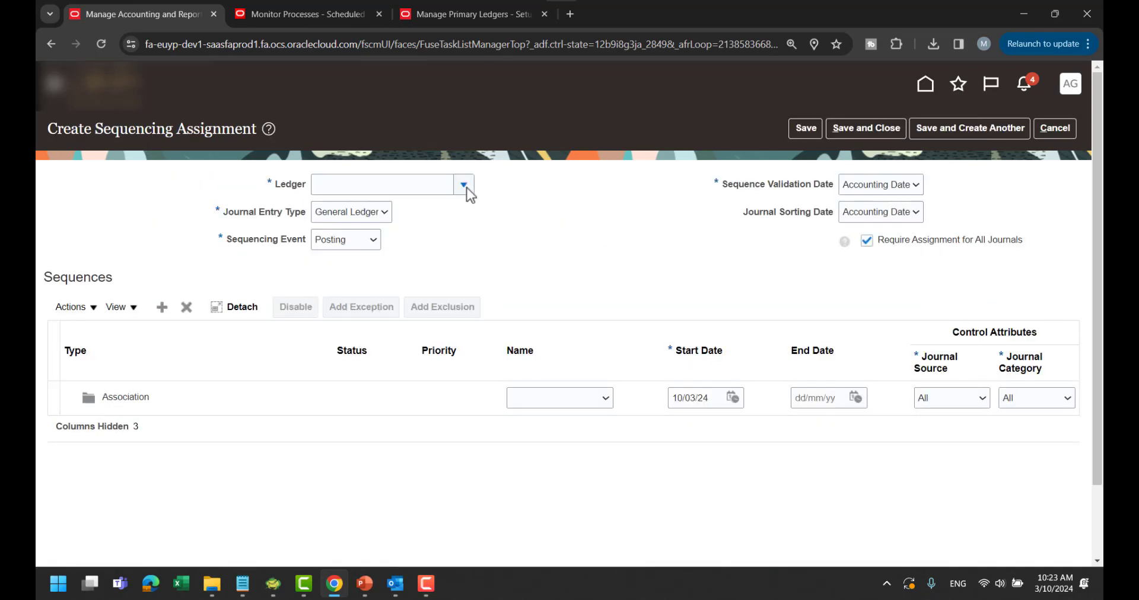
{"action": "left_click", "coordinate": [464, 185]}
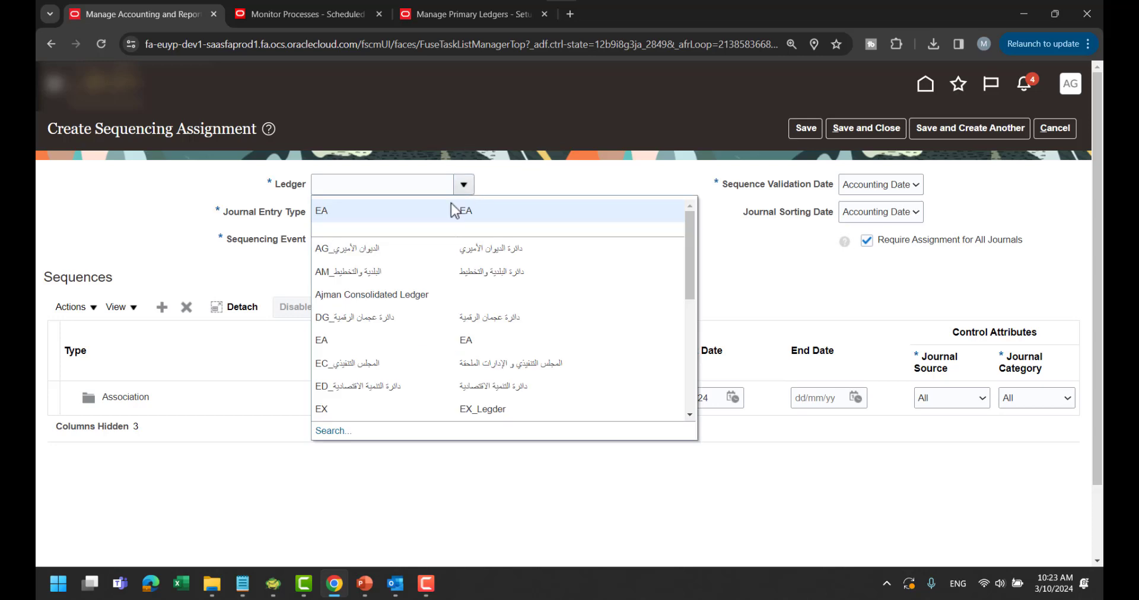
{"action": "left_click", "coordinate": [364, 409]}
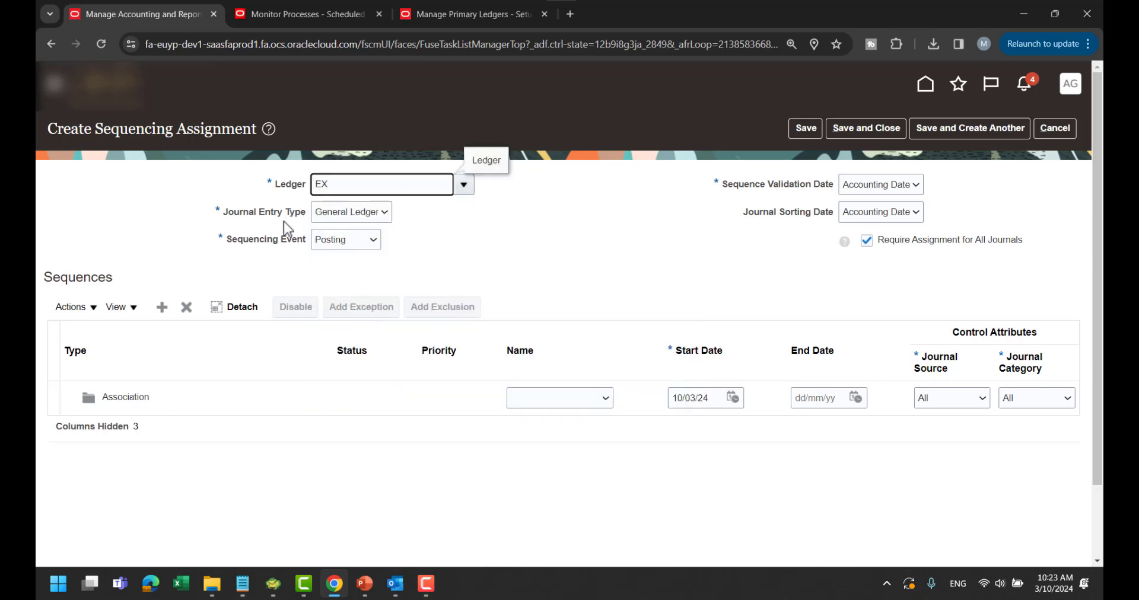
{"action": "left_click", "coordinate": [373, 213]}
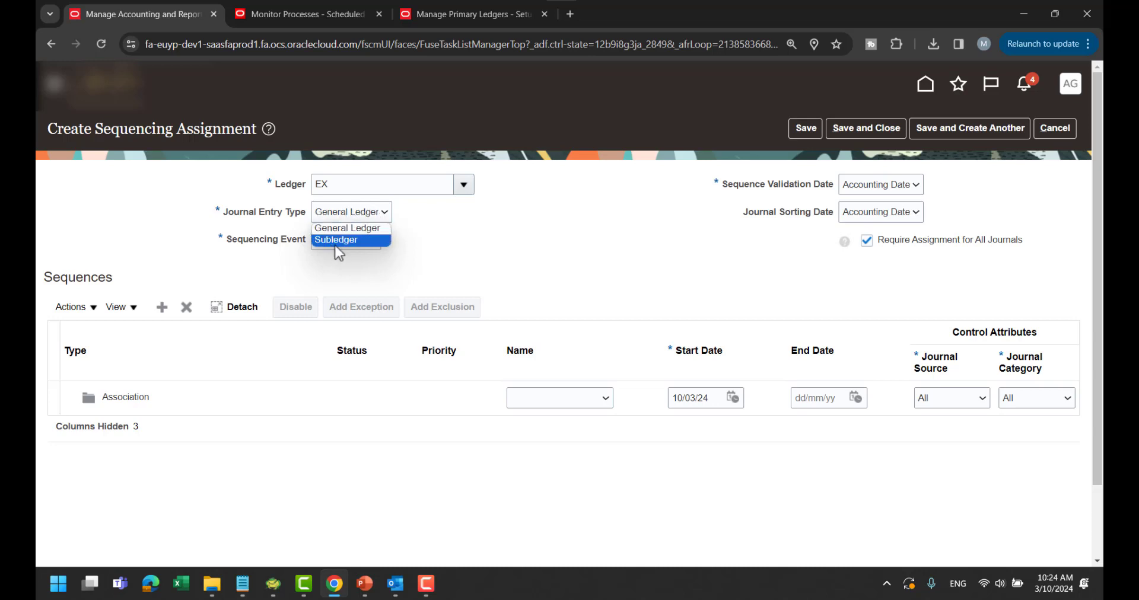
{"action": "left_click", "coordinate": [456, 242]}
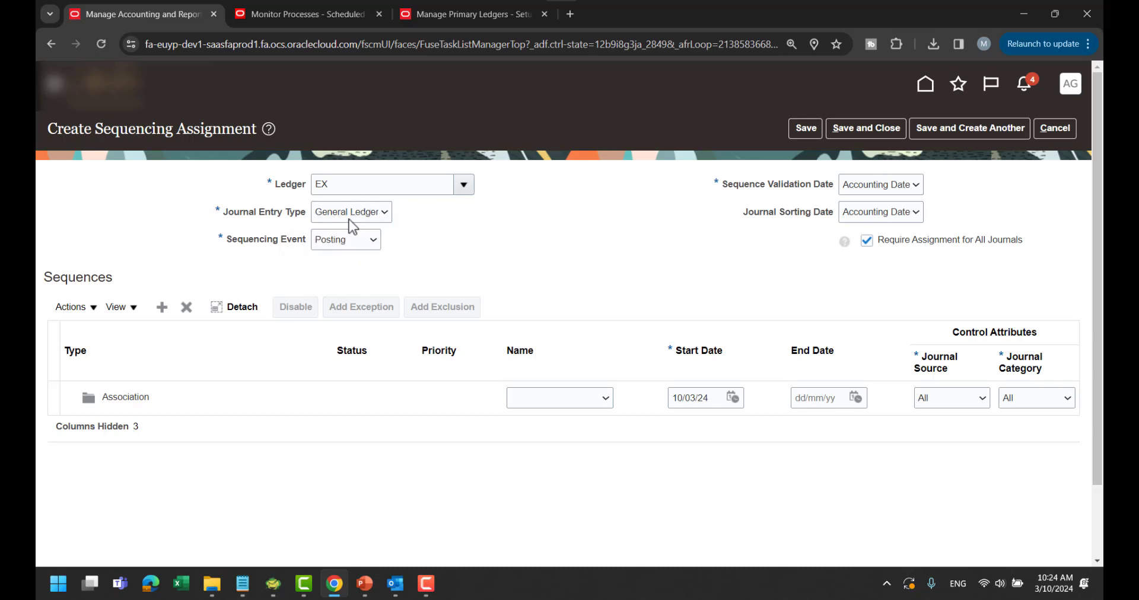
{"action": "left_click", "coordinate": [351, 241]}
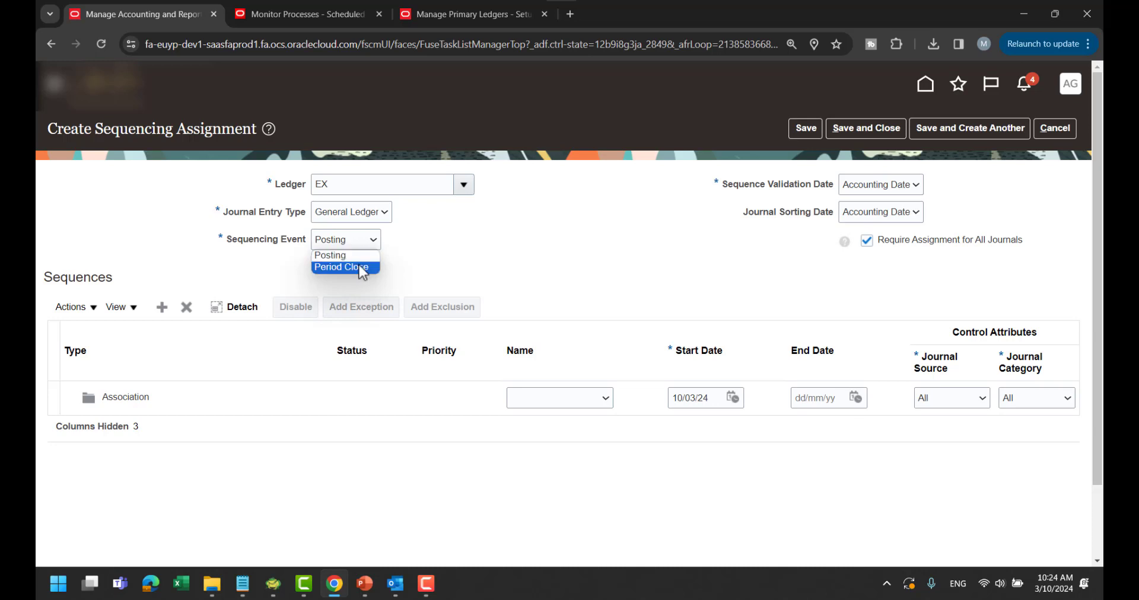
{"action": "left_click", "coordinate": [357, 258]}
{"action": "left_click", "coordinate": [563, 249]}
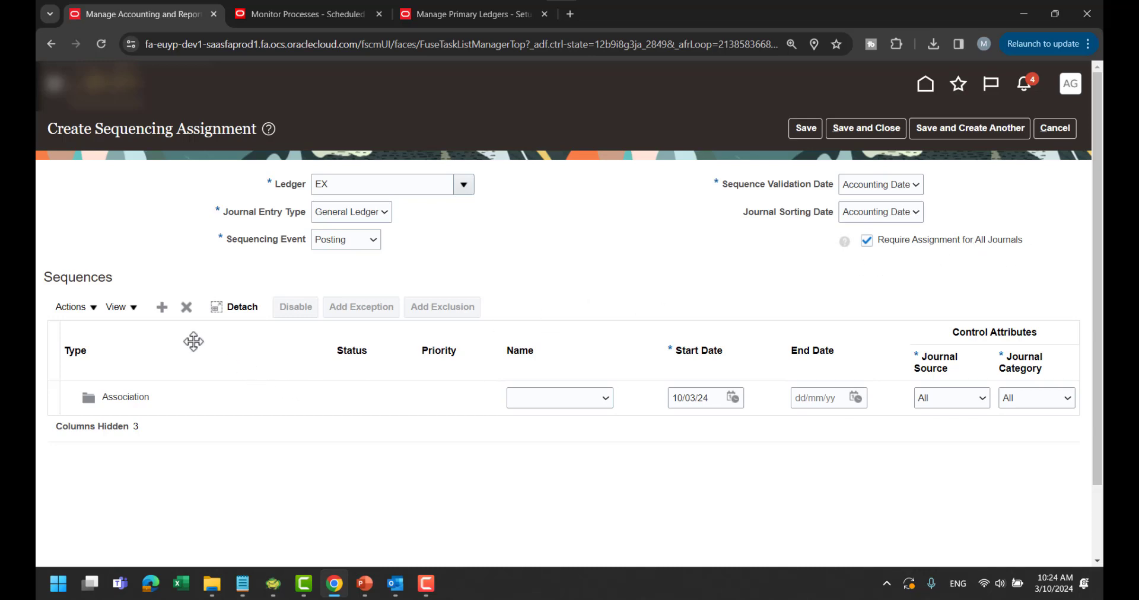
Step: Associate sequence EX GL SEQ with all journal sources and save the assignment to create another one
{"action": "left_click", "coordinate": [202, 399]}
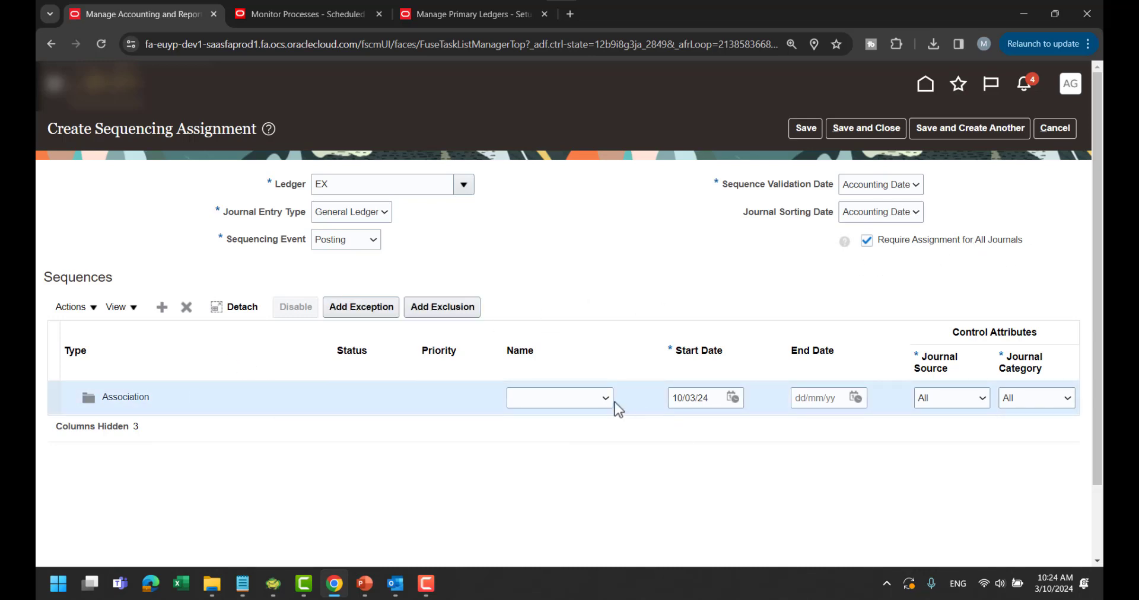
{"action": "left_click", "coordinate": [584, 399]}
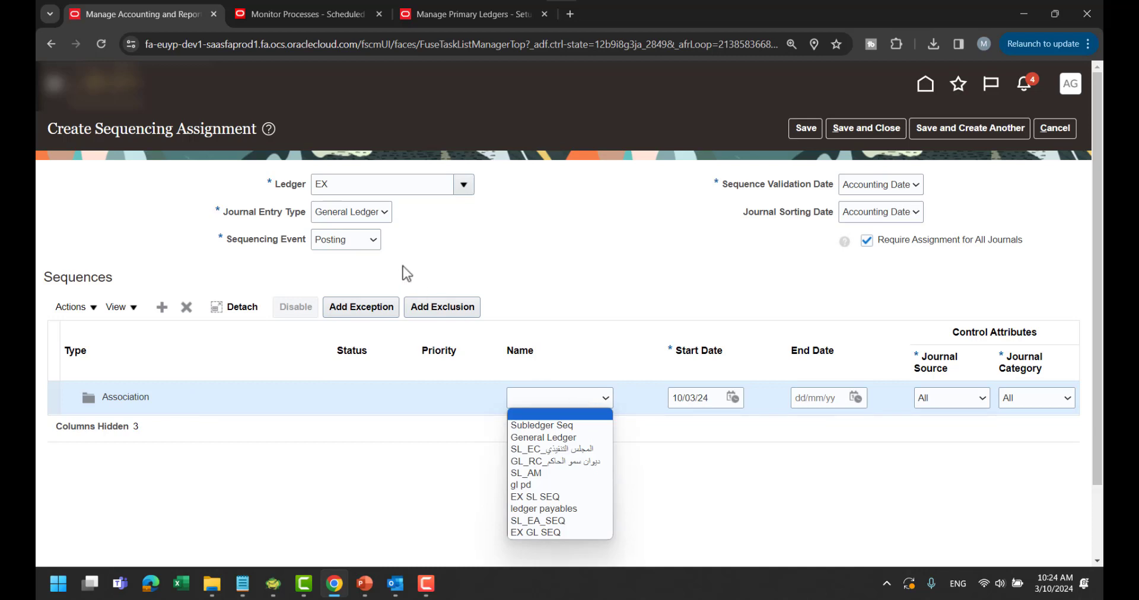
{"action": "left_click", "coordinate": [542, 534]}
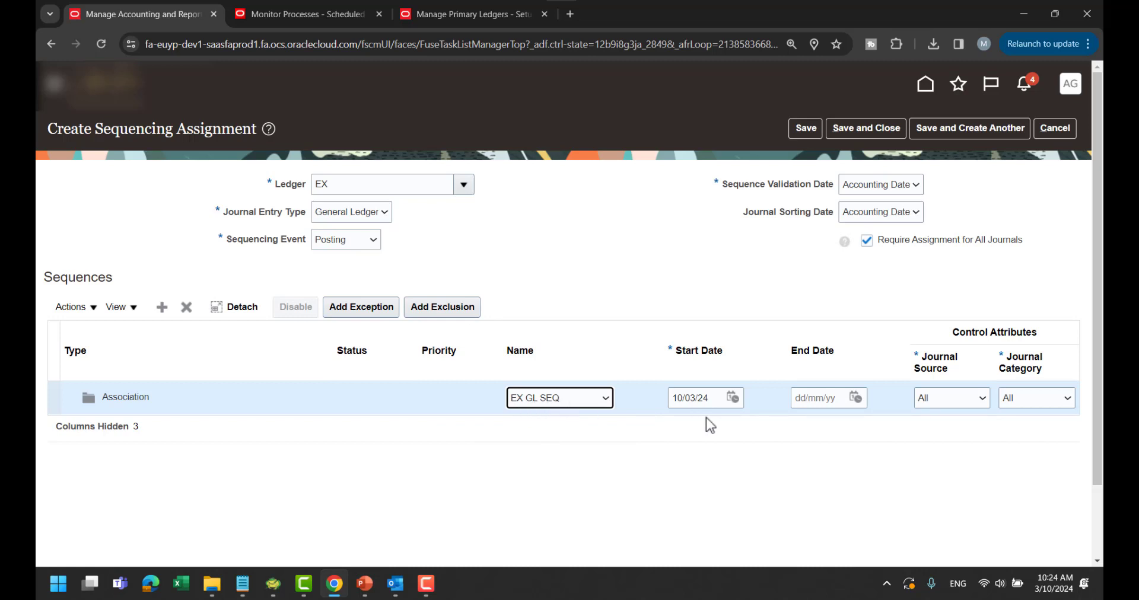
{"action": "scroll", "coordinate": [990, 415], "scroll_direction": "down", "scroll_amount": 1}
{"action": "scroll", "coordinate": [997, 415], "scroll_direction": "up", "scroll_amount": 1}
{"action": "left_click", "coordinate": [975, 401]}
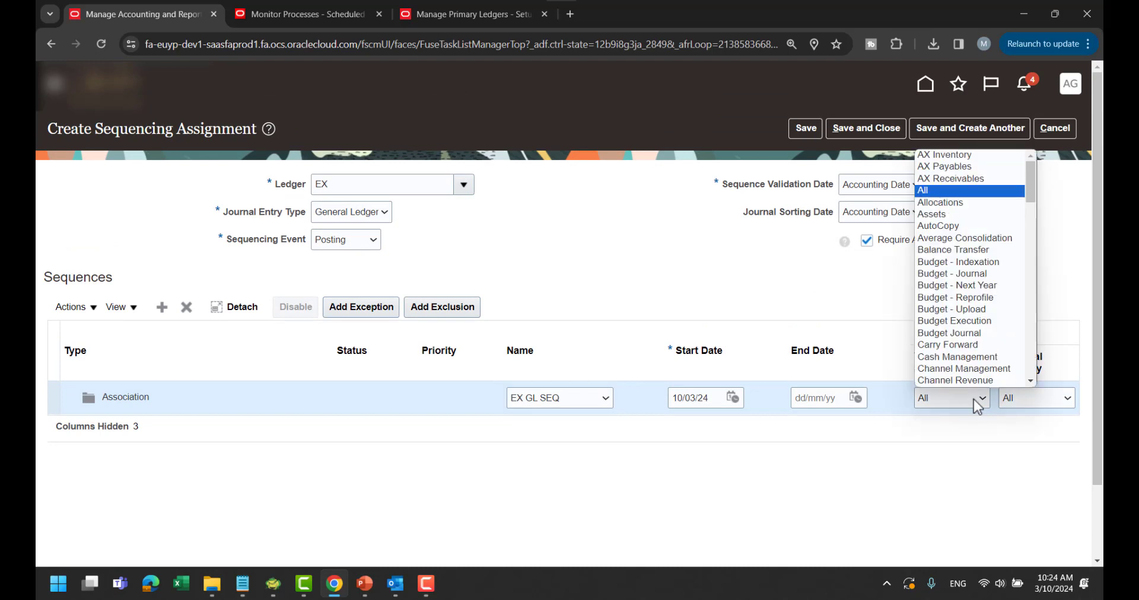
{"action": "left_click", "coordinate": [1068, 276]}
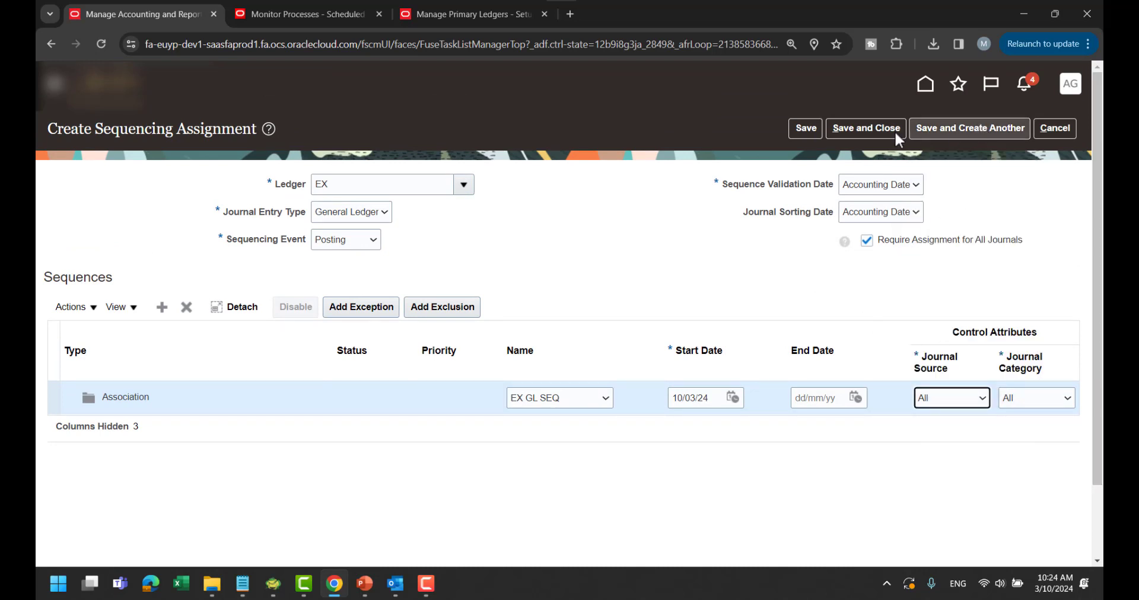
{"action": "left_click", "coordinate": [976, 130]}
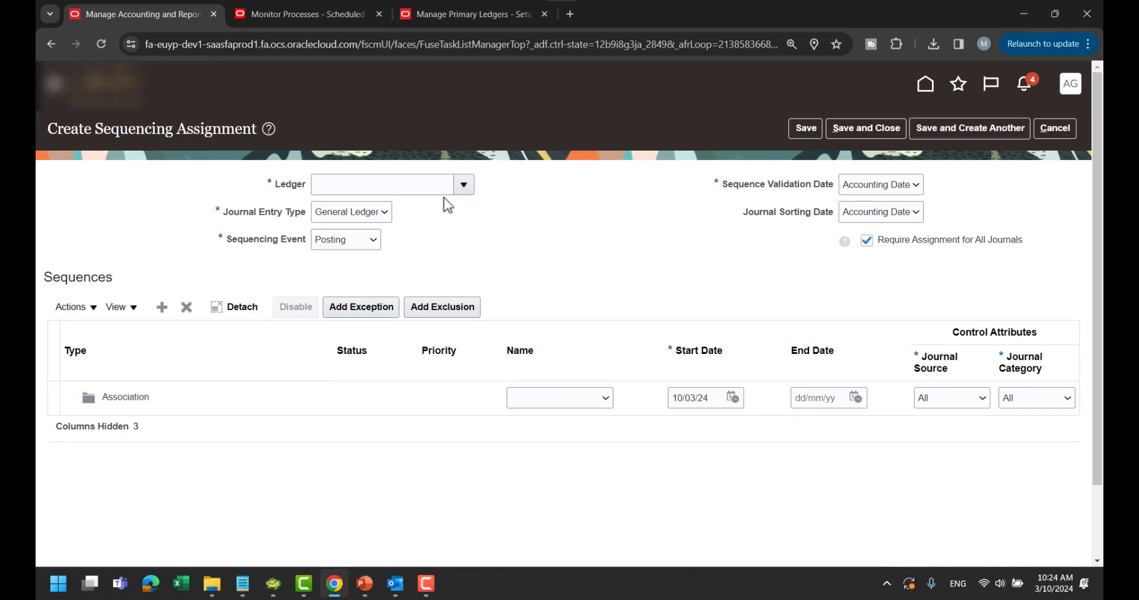
Step: Set the second assignment to ledger EX, journal entry type Subledger and sequencing event Subledger Accounting
{"action": "left_click", "coordinate": [463, 185]}
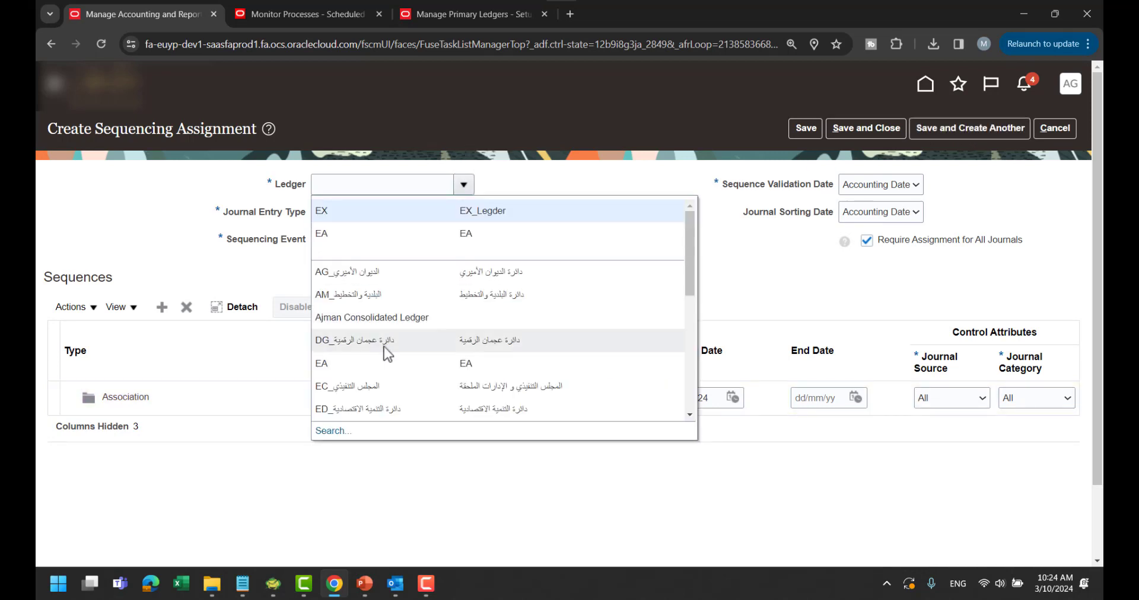
{"action": "left_click", "coordinate": [365, 218]}
{"action": "left_click", "coordinate": [383, 217]}
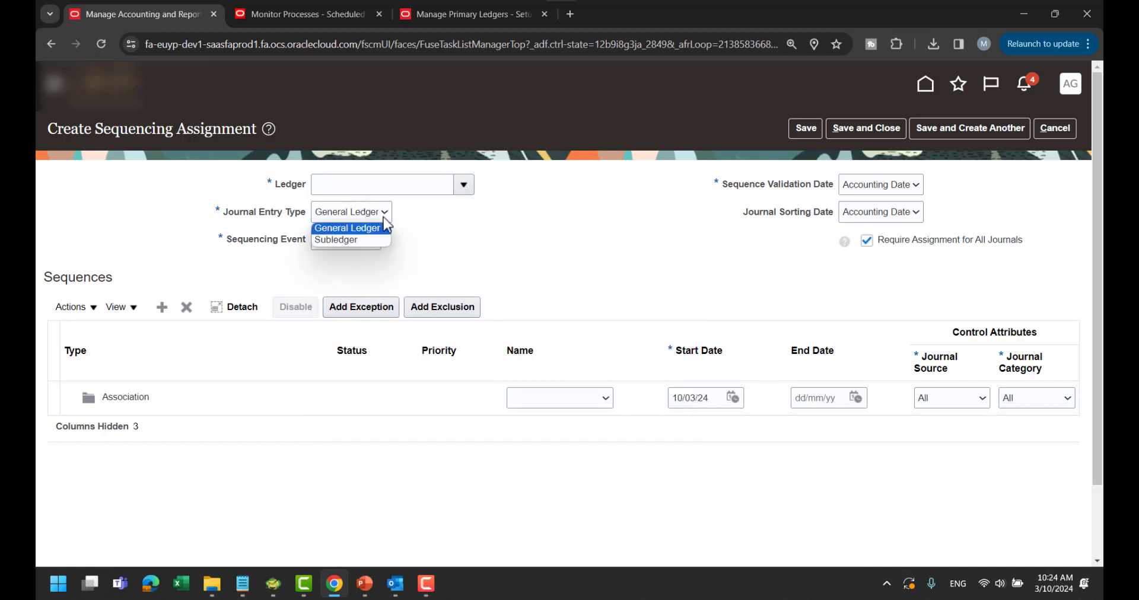
{"action": "left_click", "coordinate": [362, 240]}
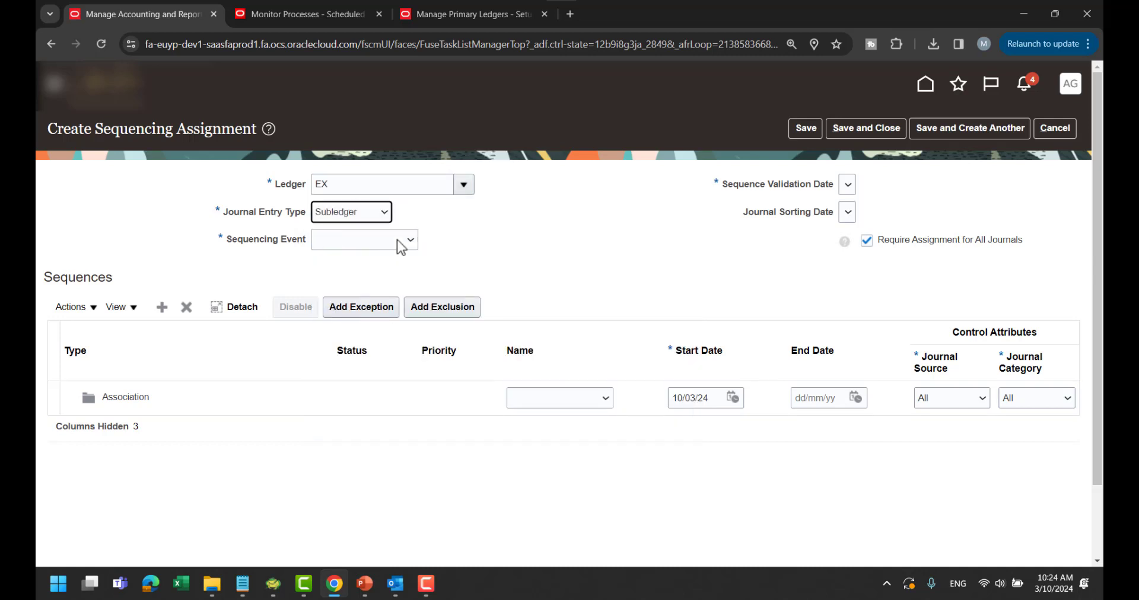
{"action": "left_click", "coordinate": [355, 238]}
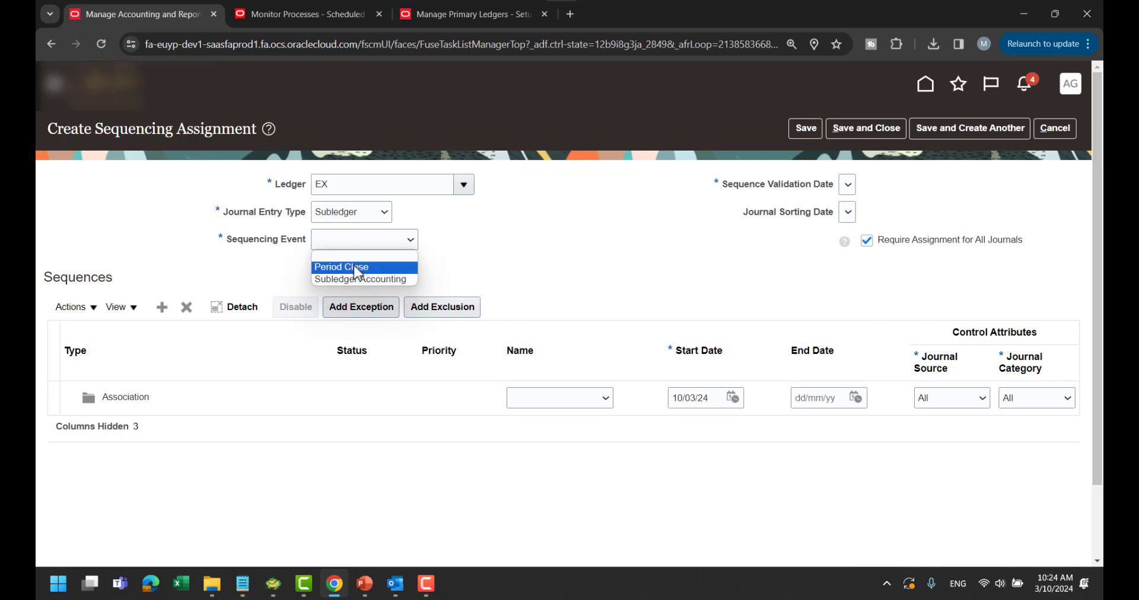
{"action": "left_click", "coordinate": [374, 280]}
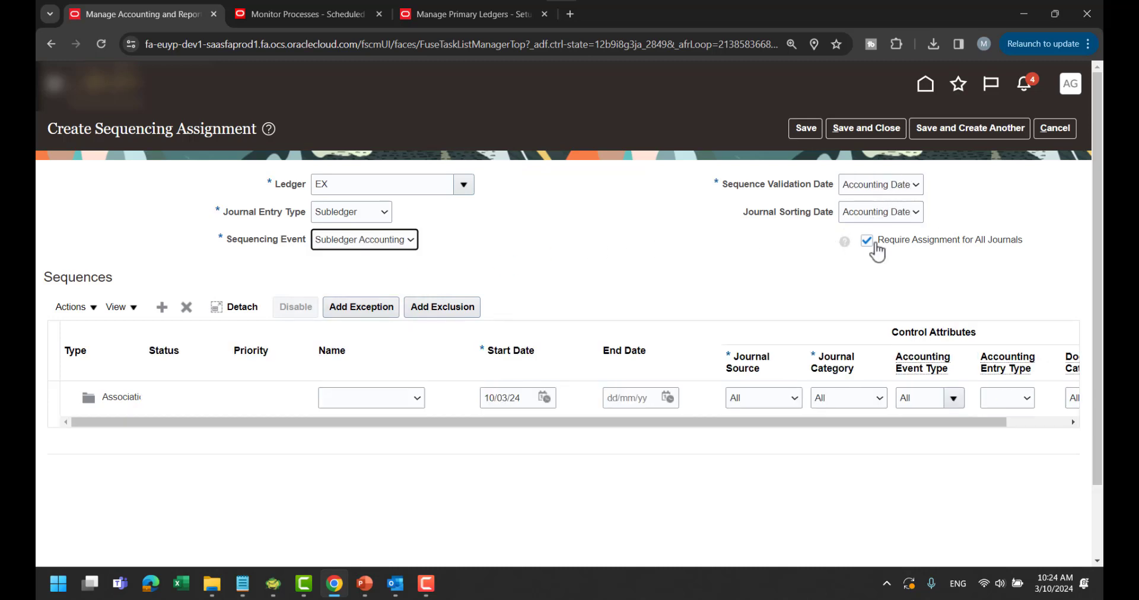
Step: Associate sequence EX SL SEQ with the subledger assignment, starting on 01/01/20
{"action": "left_click", "coordinate": [401, 401]}
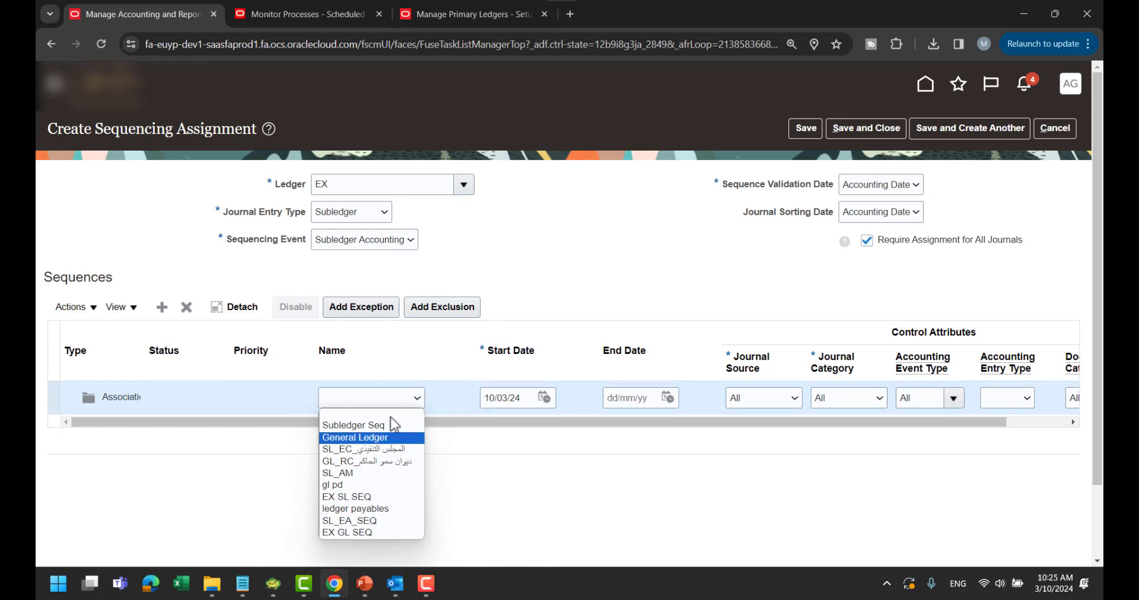
{"action": "left_click", "coordinate": [370, 498]}
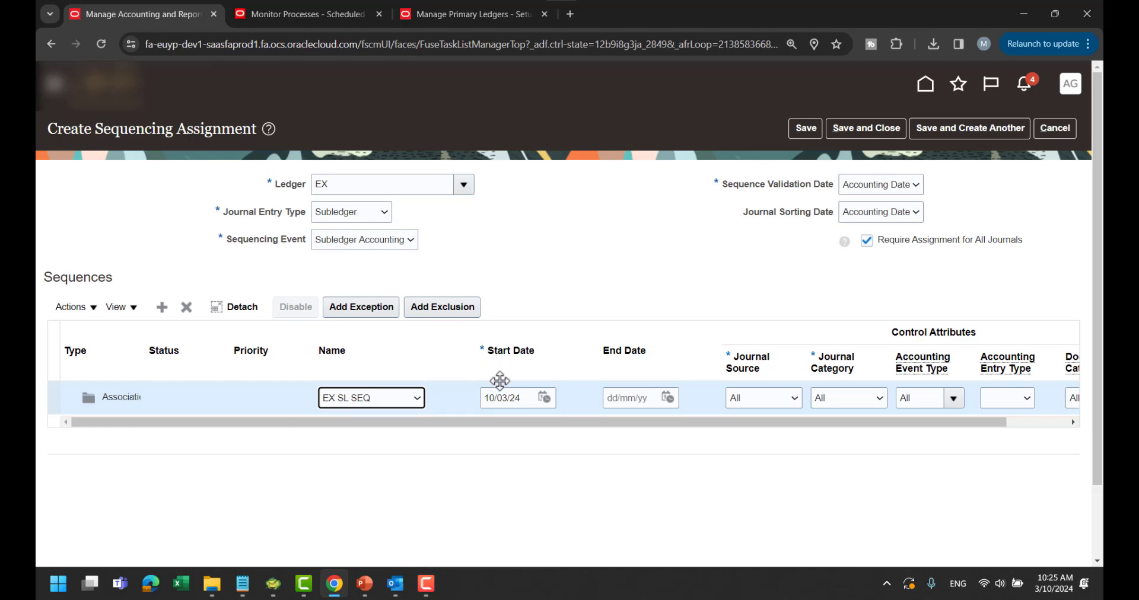
{"action": "left_click", "coordinate": [508, 398]}
{"action": "triple_click", "coordinate": [508, 399]}
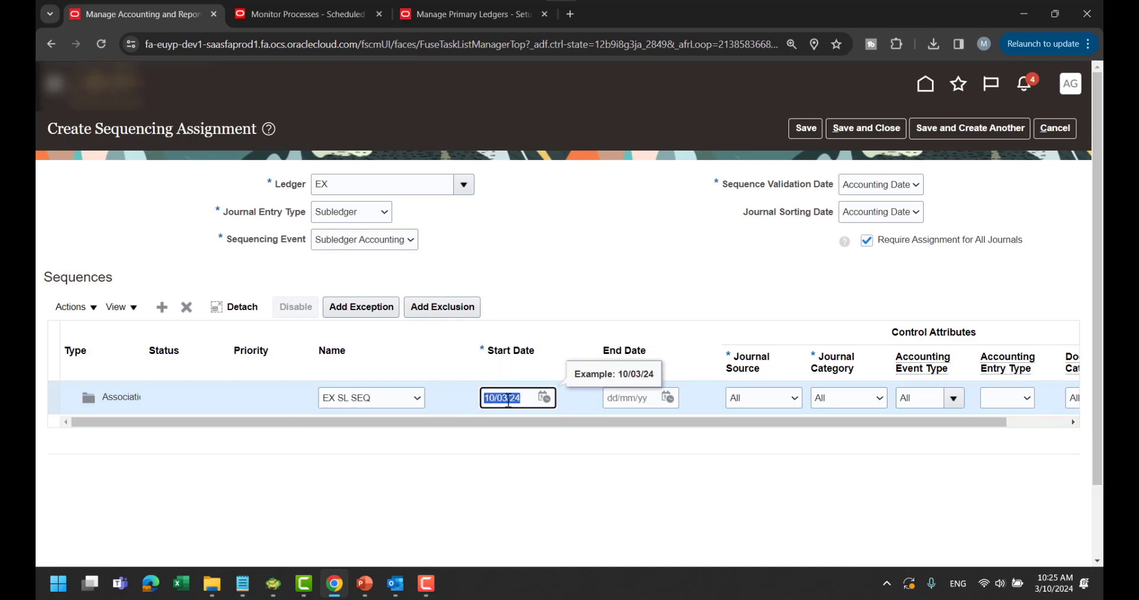
{"action": "type", "text": "01/01/200"}
{"action": "key", "text": "Tab"}
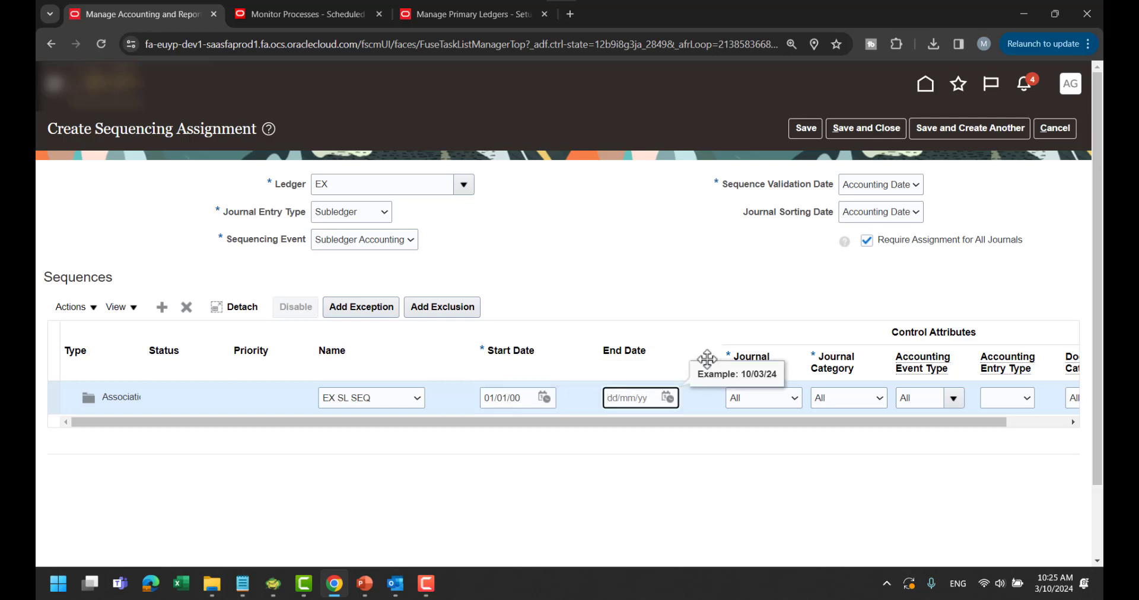
{"action": "double_click", "coordinate": [516, 398]}
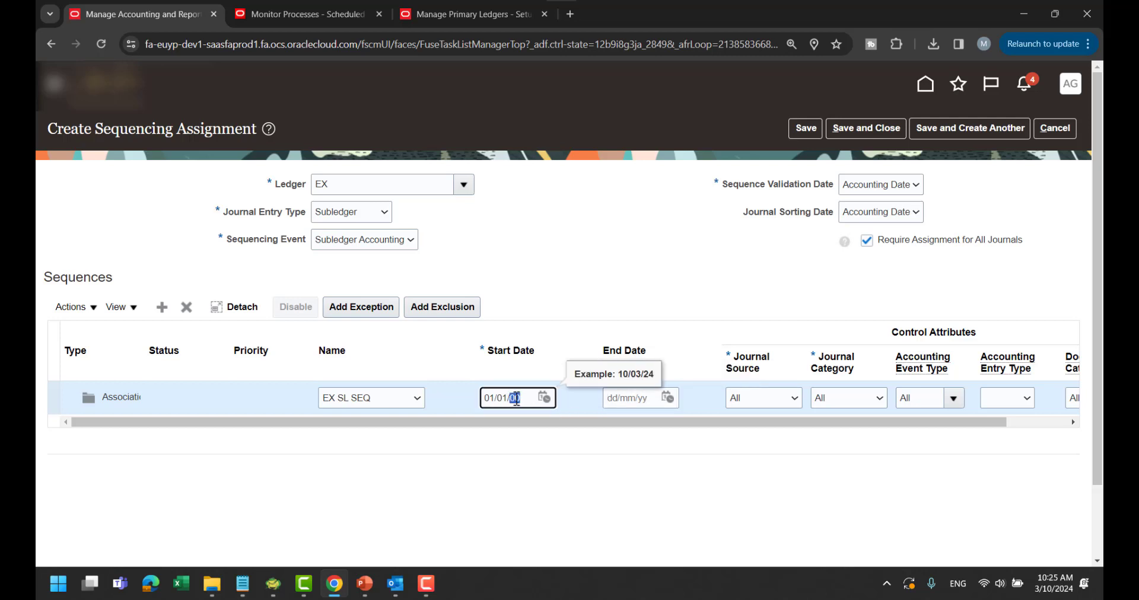
{"action": "type", "text": "20"}
{"action": "key", "text": "Tab"}
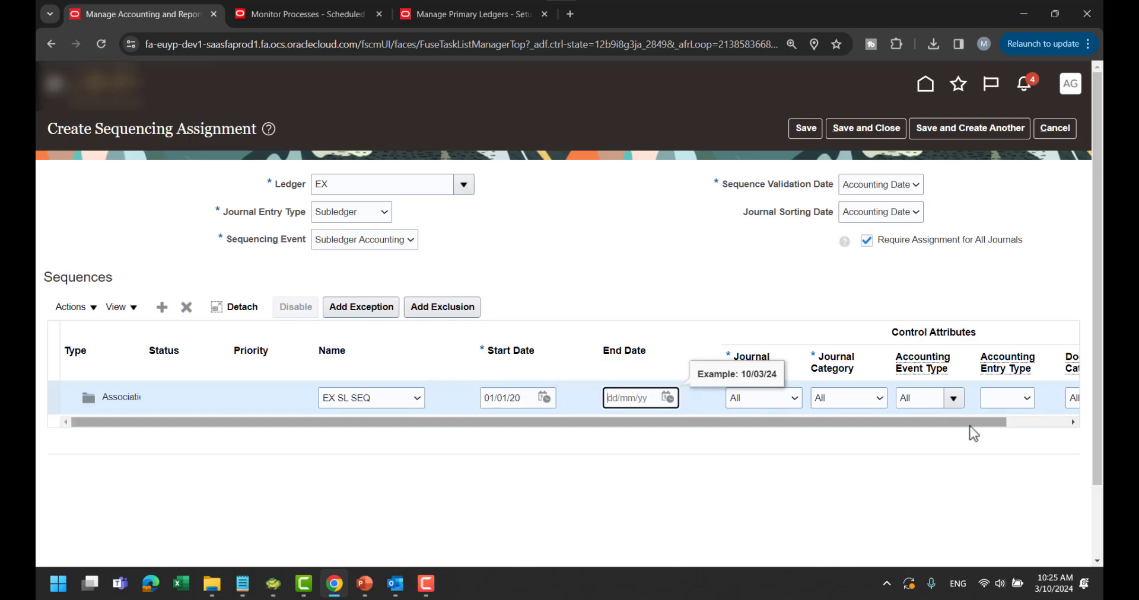
Step: Set the accounting entry type of the EX SL SEQ association to Standard
{"action": "left_click", "coordinate": [1058, 422]}
{"action": "left_click", "coordinate": [961, 398]}
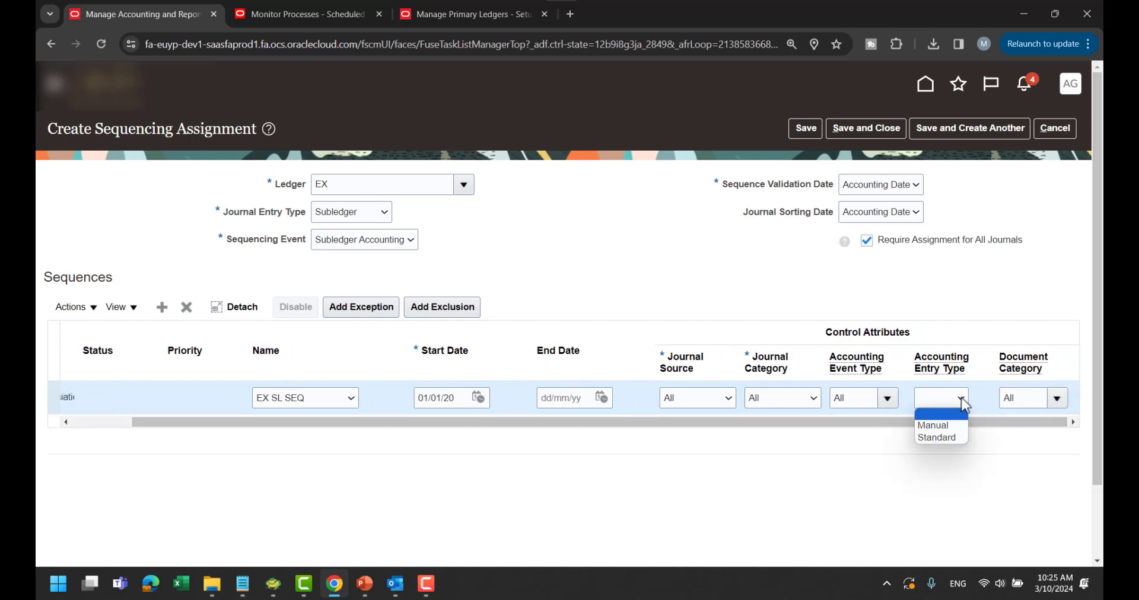
{"action": "left_click", "coordinate": [930, 439]}
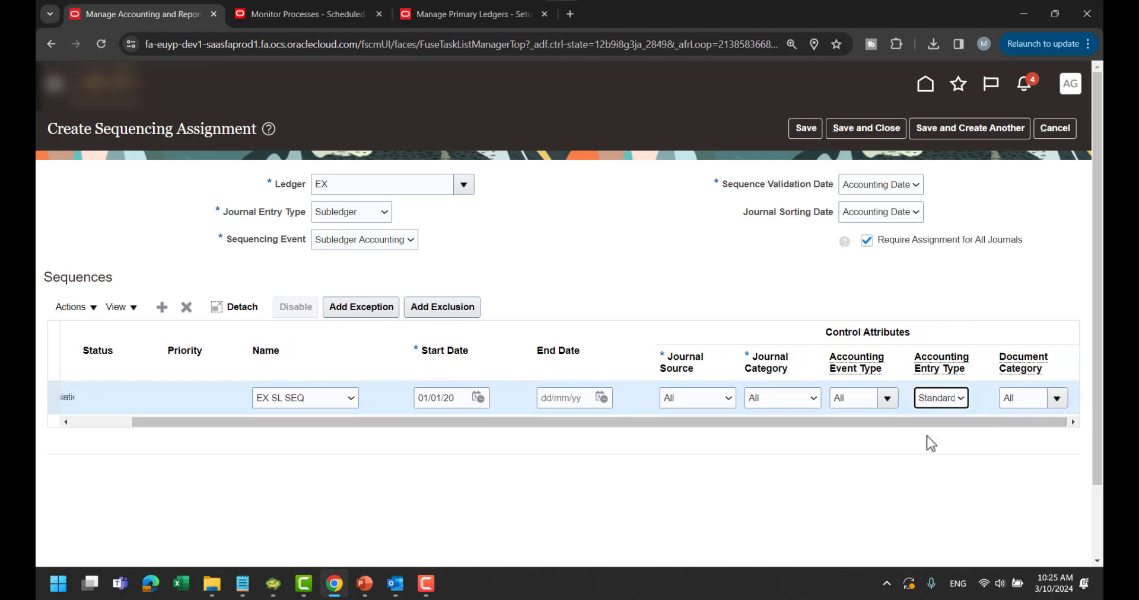
{"action": "left_click_drag", "start_coordinate": [926, 426], "coordinate": [586, 424]}
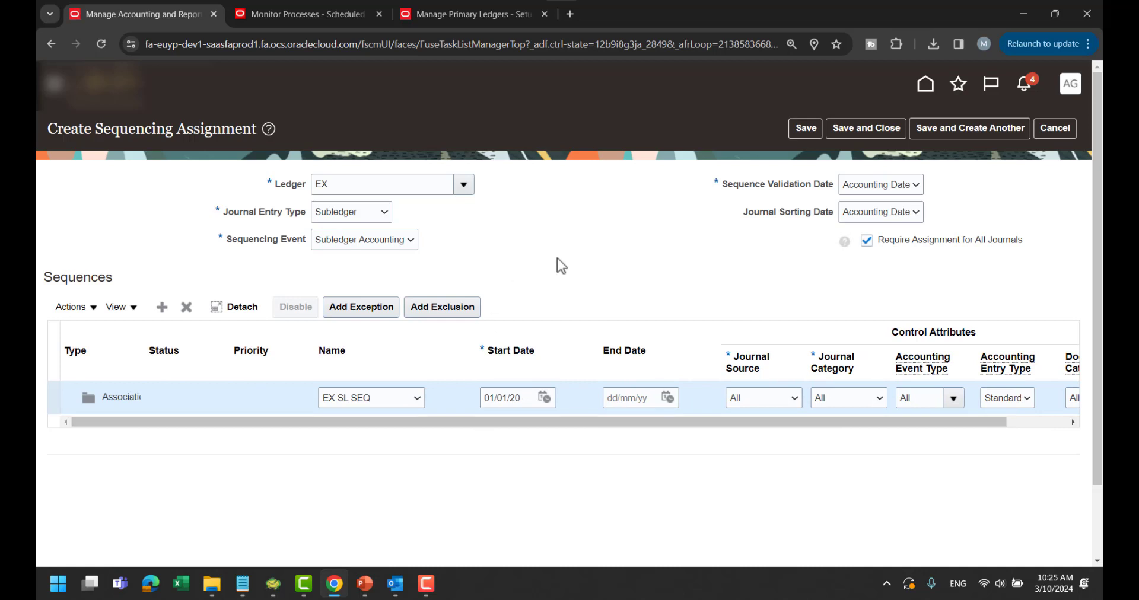
Step: Add an exception to the EX SL SEQ association that uses sequence EX GL SEQ from 01/01/20
{"action": "left_click", "coordinate": [369, 308]}
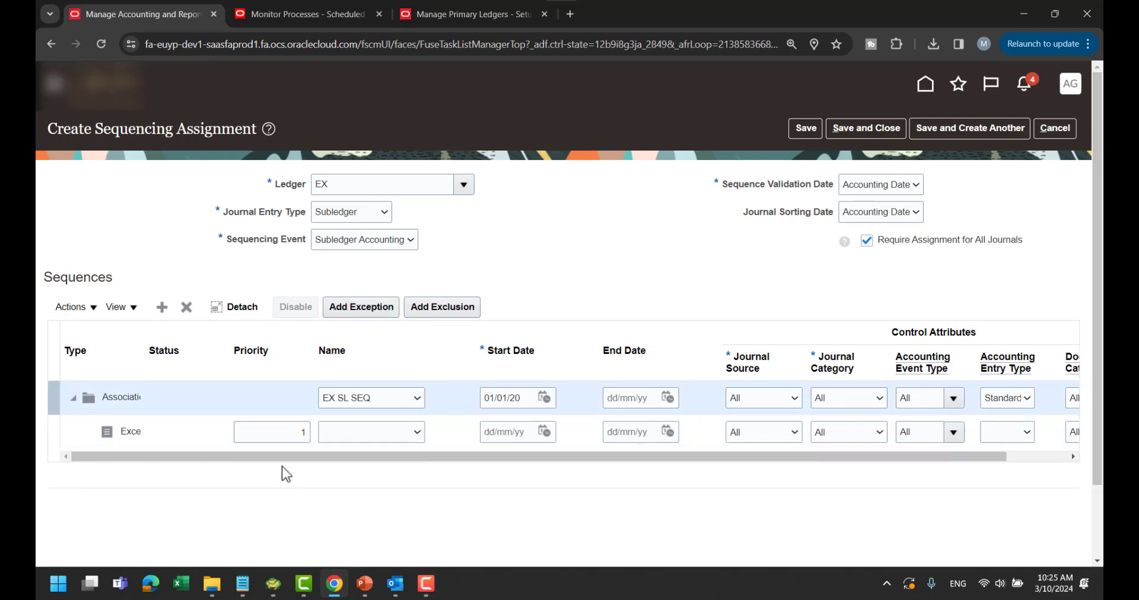
{"action": "left_click", "coordinate": [408, 433]}
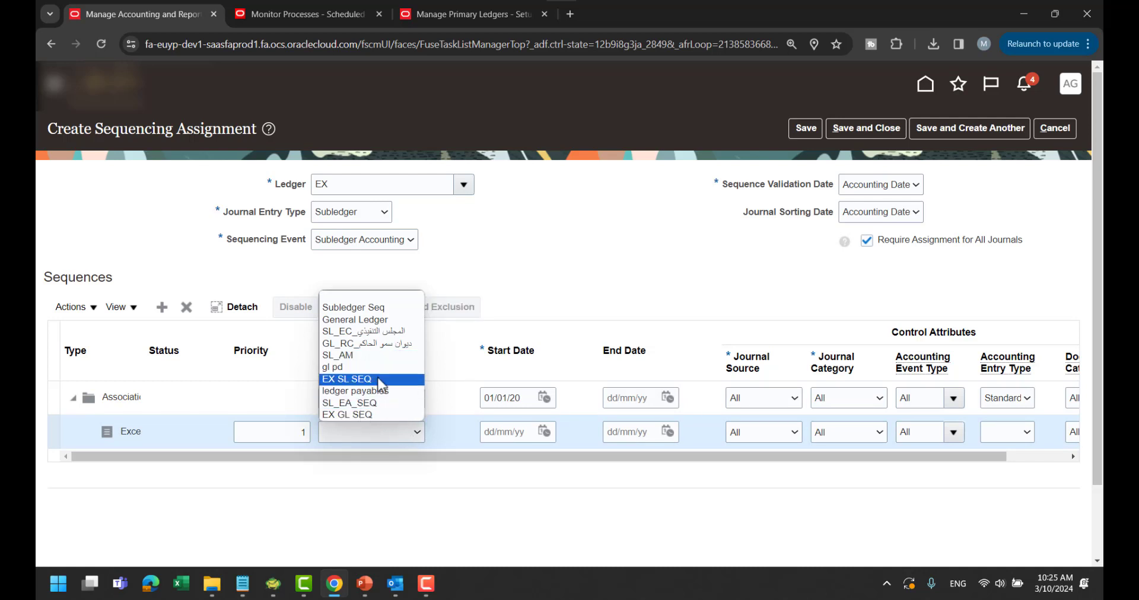
{"action": "left_click", "coordinate": [379, 415]}
{"action": "left_click", "coordinate": [522, 431]}
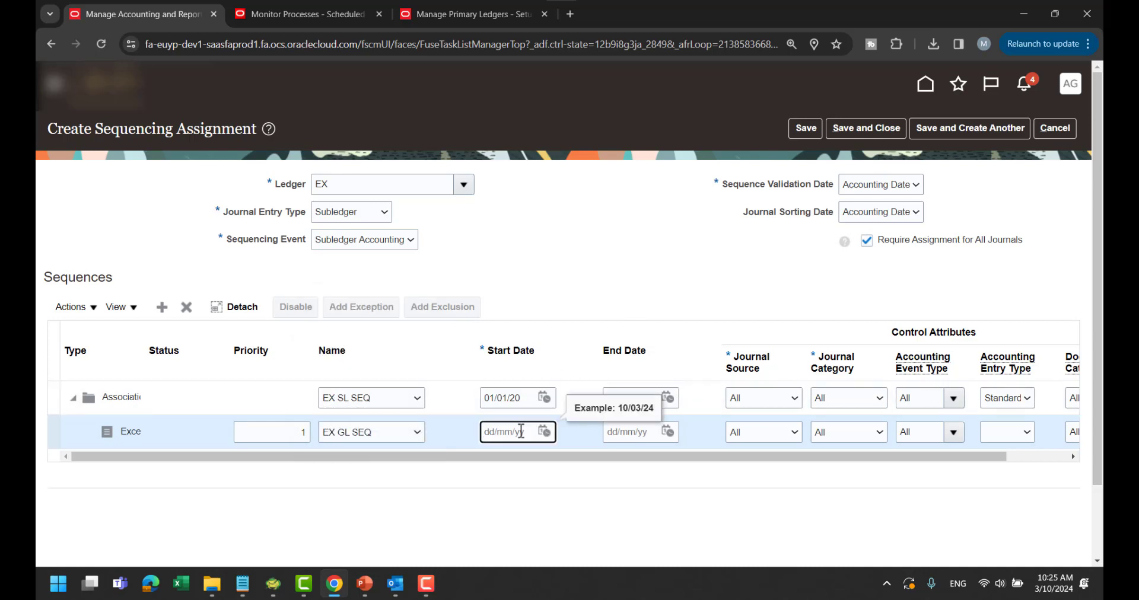
{"action": "type", "text": "01/01/20"}
{"action": "key", "text": "Tab"}
{"action": "key", "text": "Tab"}
{"action": "key", "text": "Tab"}
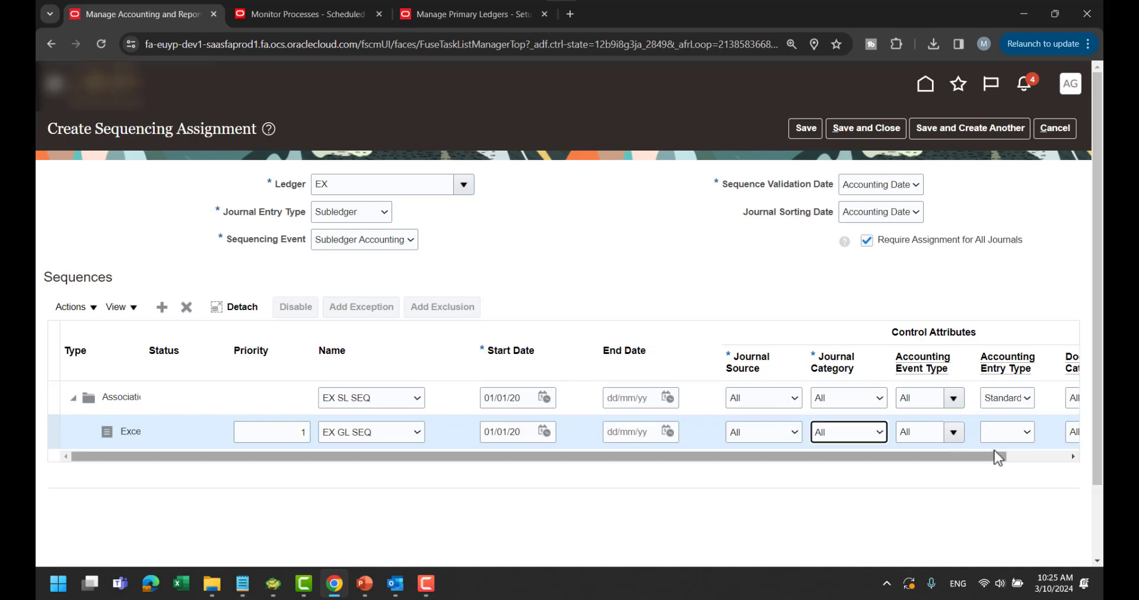
Step: Review the accounting entry type, journal category and accounting event type options available for the EX GL SEQ exception
{"action": "left_click", "coordinate": [1020, 438]}
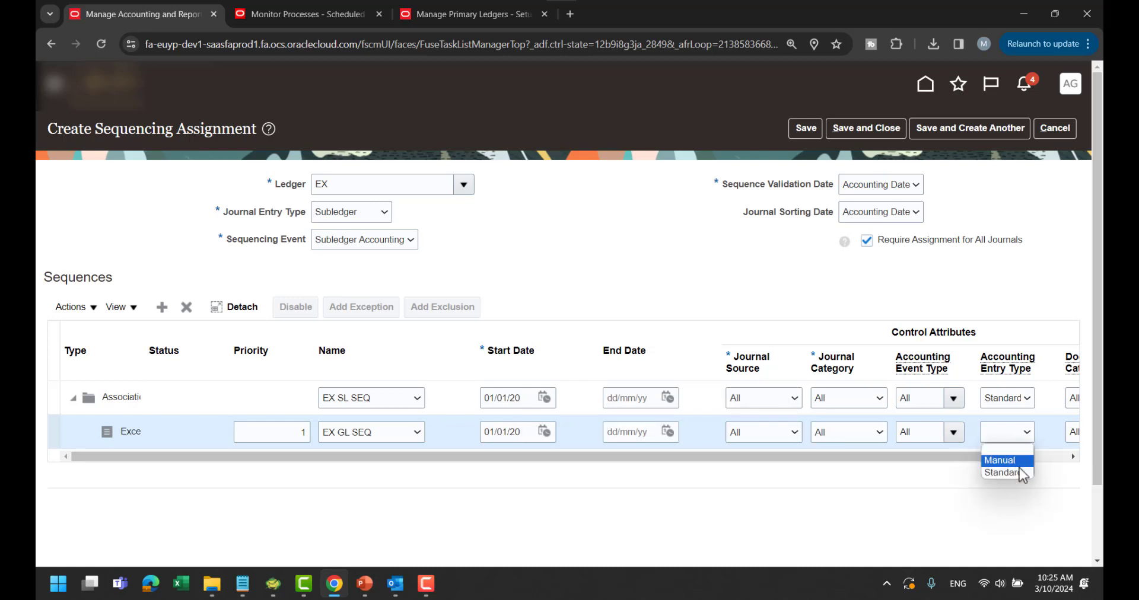
{"action": "left_click", "coordinate": [868, 436]}
{"action": "left_click", "coordinate": [868, 436]}
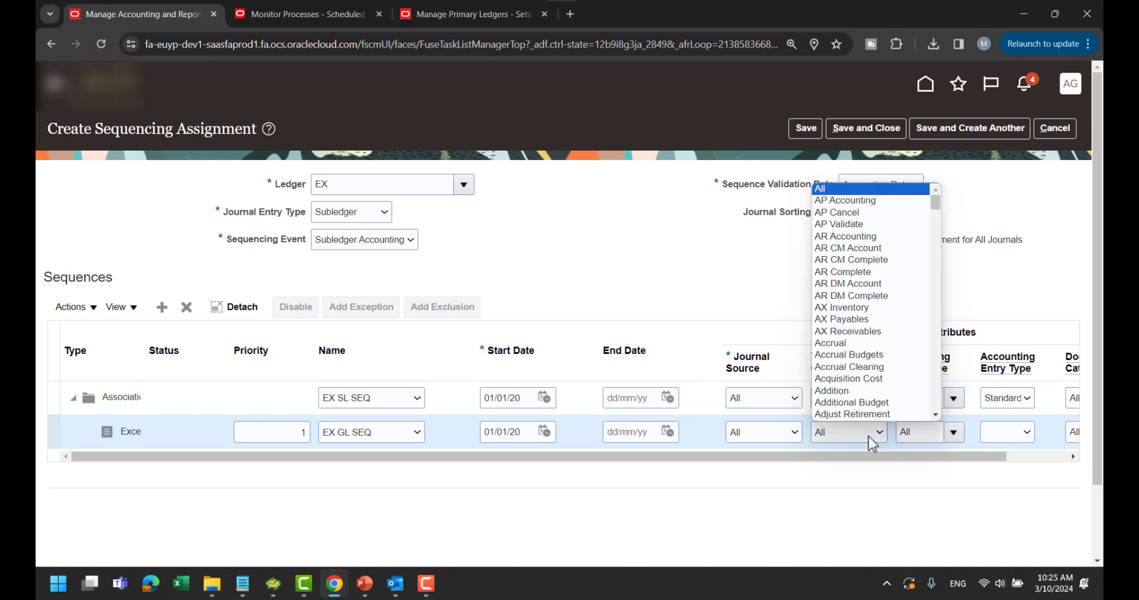
{"action": "scroll", "coordinate": [890, 329], "scroll_direction": "down", "scroll_amount": 10}
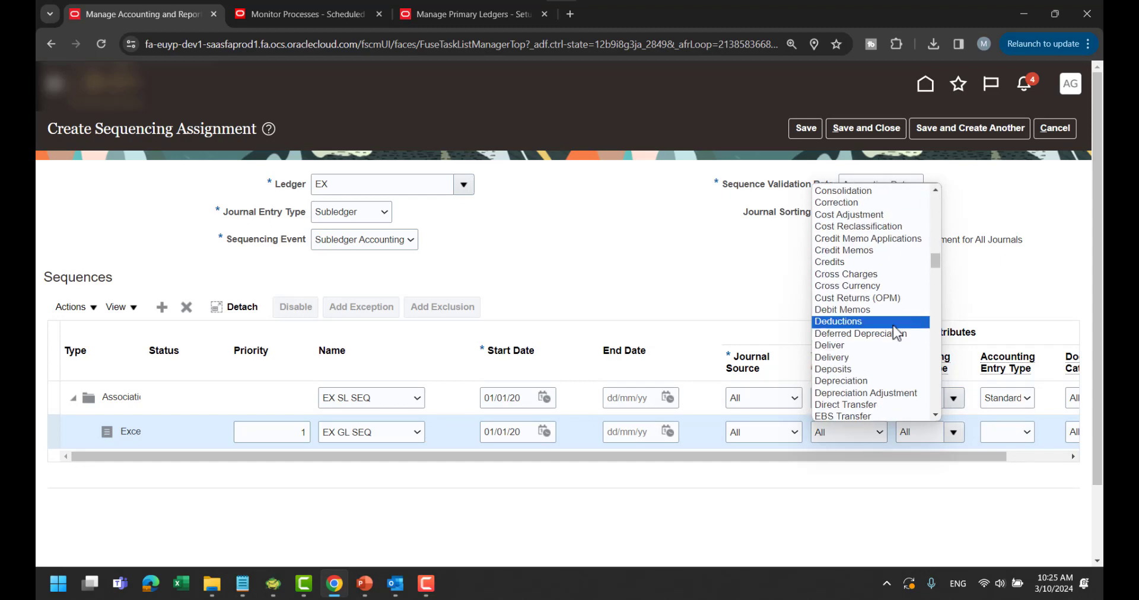
{"action": "scroll", "coordinate": [898, 329], "scroll_direction": "down", "scroll_amount": 5}
{"action": "scroll", "coordinate": [898, 327], "scroll_direction": "down", "scroll_amount": 10}
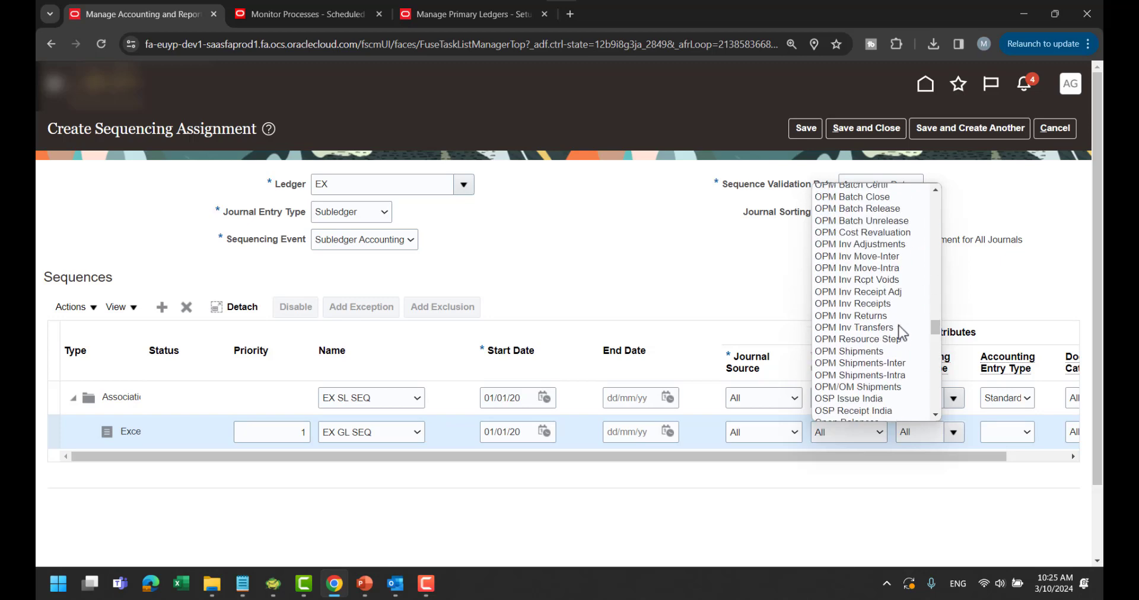
{"action": "scroll", "coordinate": [901, 333], "scroll_direction": "down", "scroll_amount": 3}
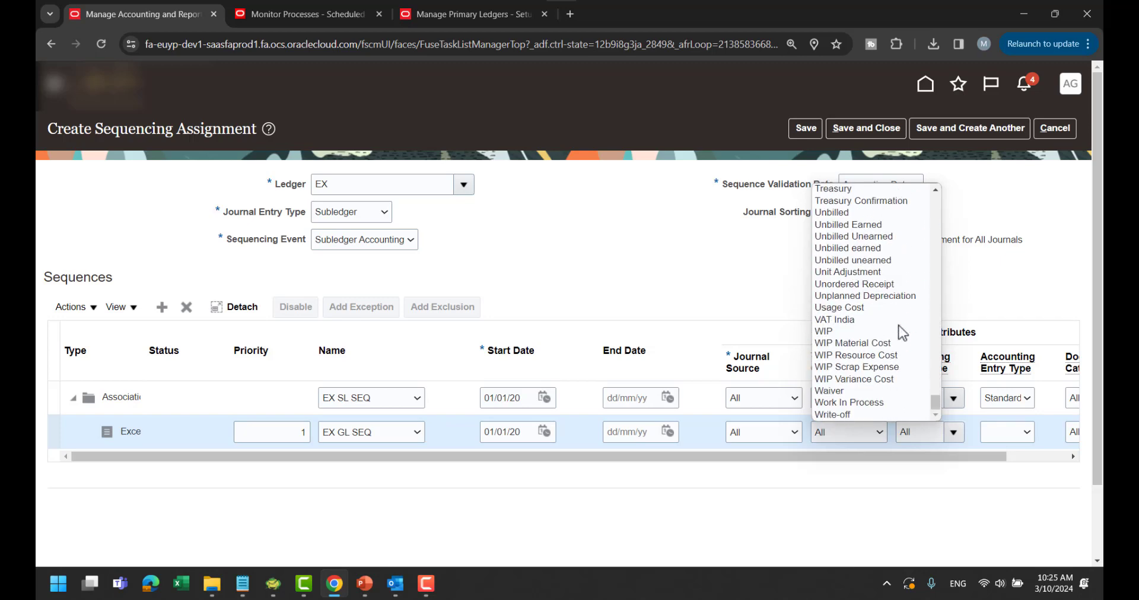
{"action": "scroll", "coordinate": [901, 332], "scroll_direction": "up", "scroll_amount": 15}
{"action": "scroll", "coordinate": [902, 333], "scroll_direction": "up", "scroll_amount": 10}
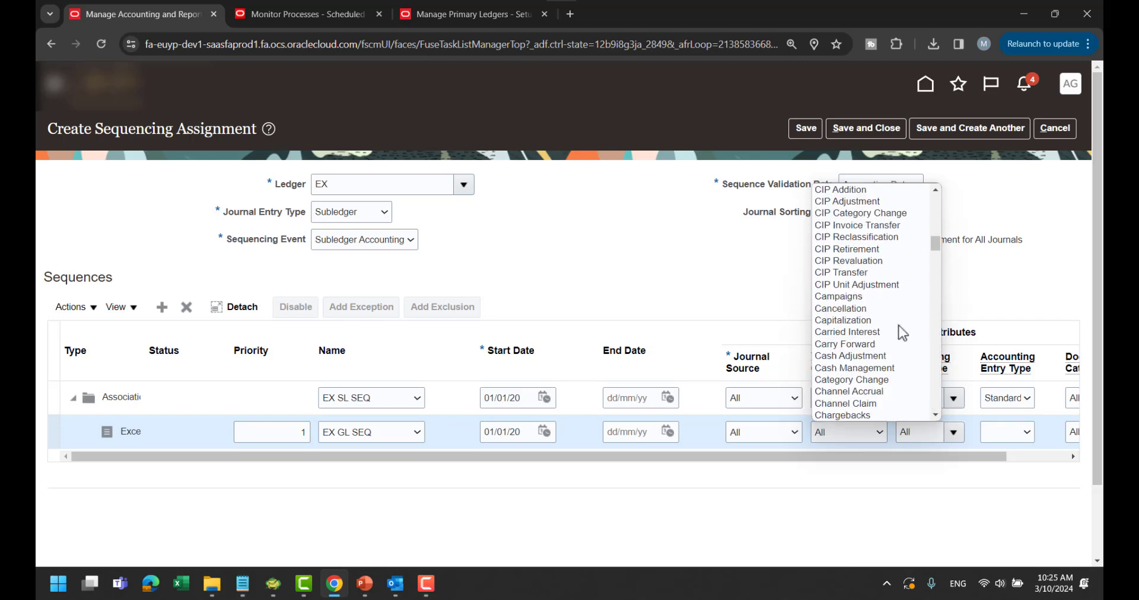
{"action": "scroll", "coordinate": [898, 326], "scroll_direction": "down", "scroll_amount": 5}
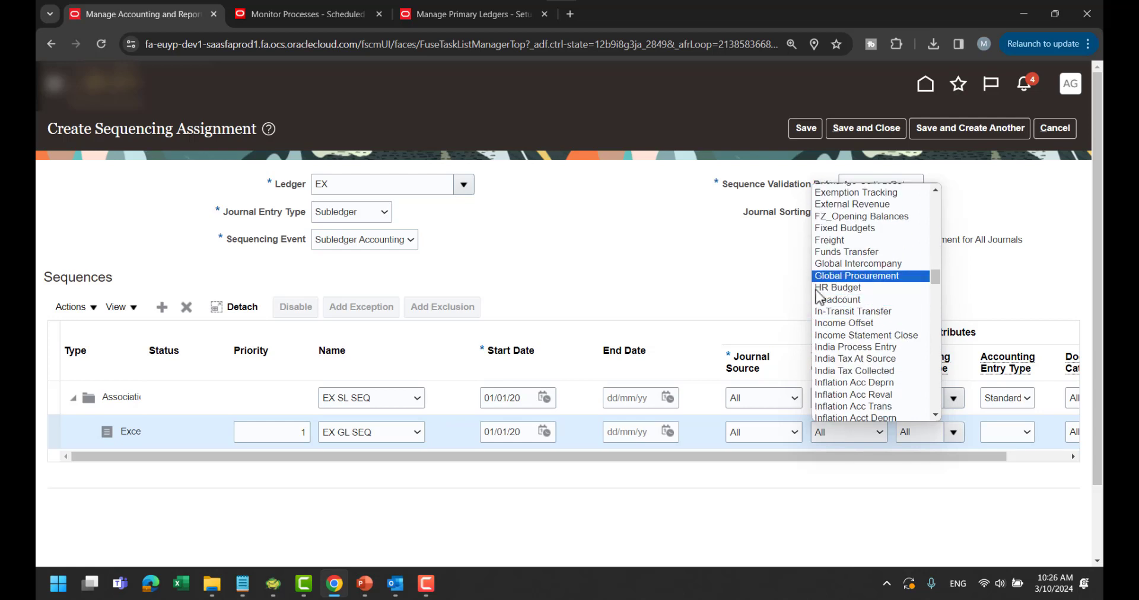
{"action": "left_click", "coordinate": [707, 288]}
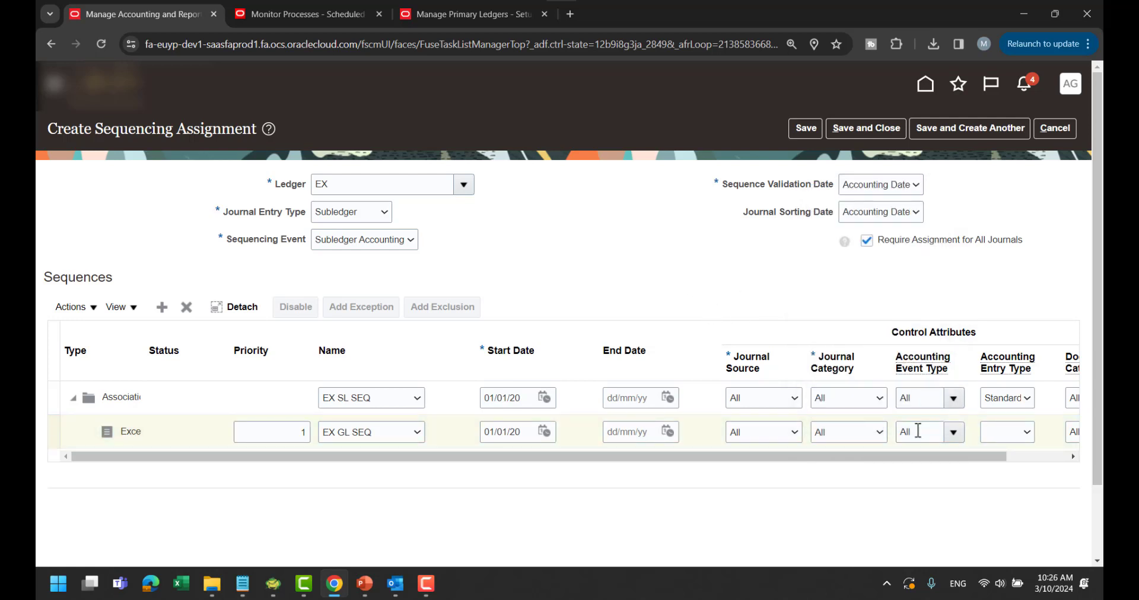
{"action": "left_click", "coordinate": [956, 440]}
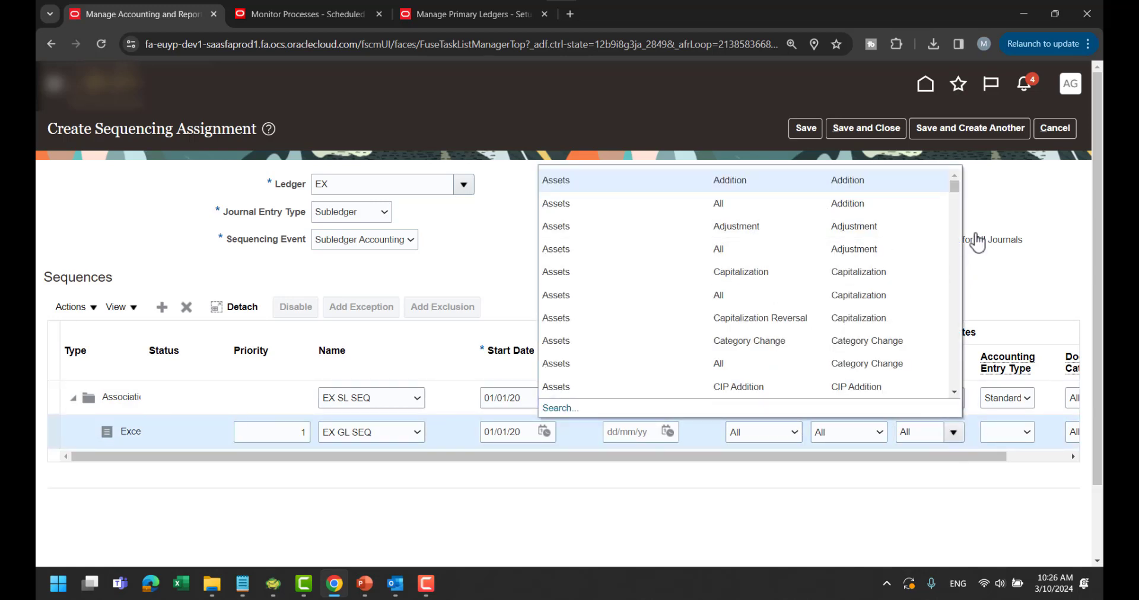
{"action": "left_click", "coordinate": [1031, 220]}
Step: Review the journal source options available for the EX GL SEQ exception
{"action": "left_click", "coordinate": [790, 441]}
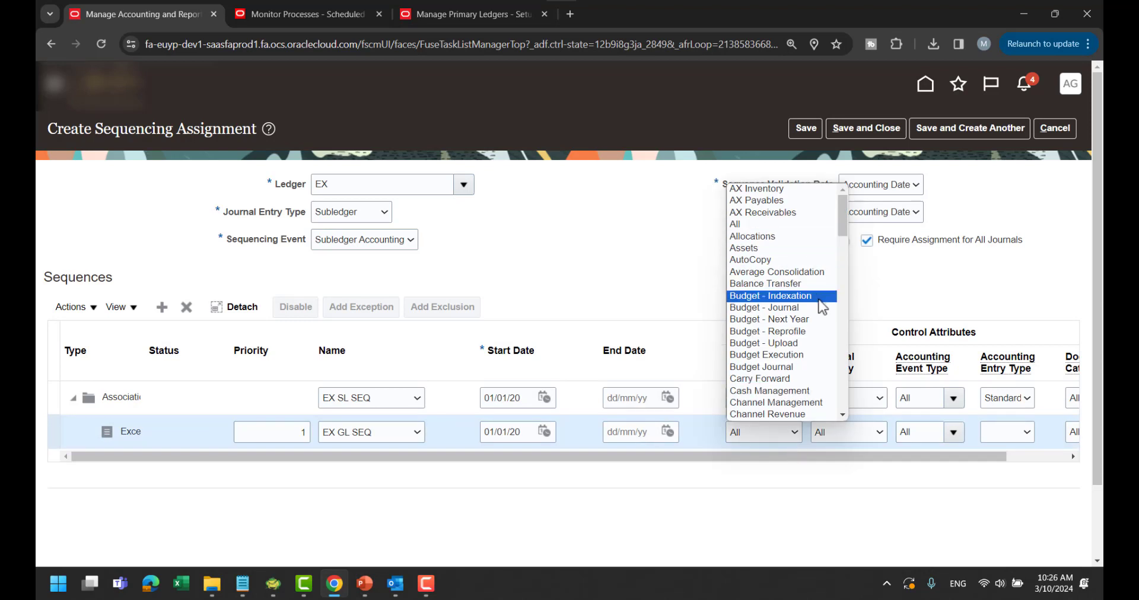
{"action": "scroll", "coordinate": [819, 300], "scroll_direction": "down", "scroll_amount": 4}
{"action": "scroll", "coordinate": [820, 301], "scroll_direction": "down", "scroll_amount": 3}
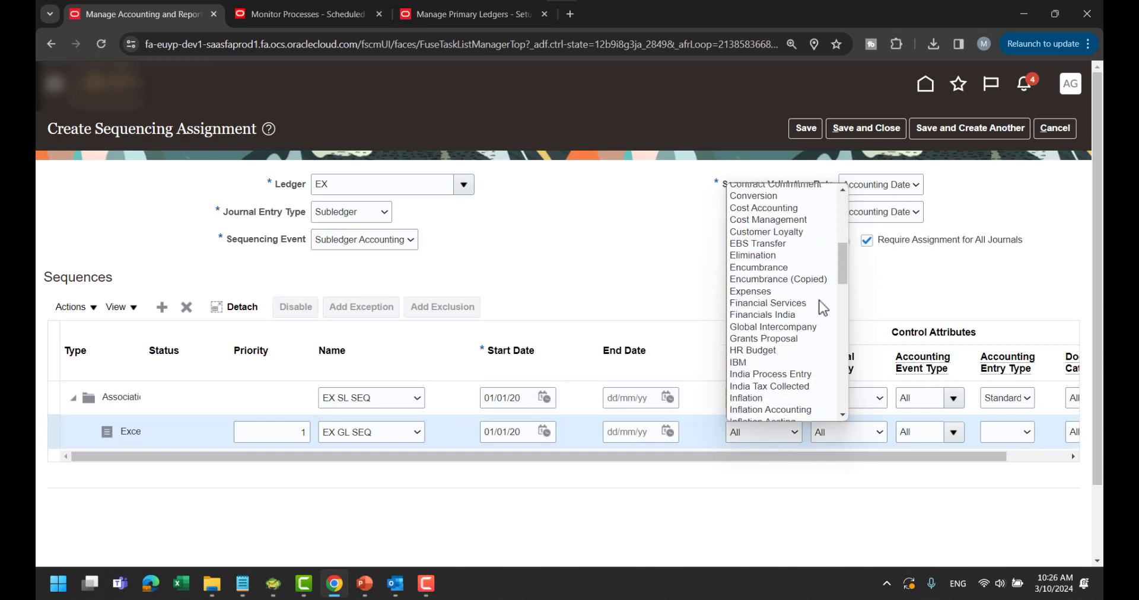
{"action": "scroll", "coordinate": [820, 301], "scroll_direction": "down", "scroll_amount": 10}
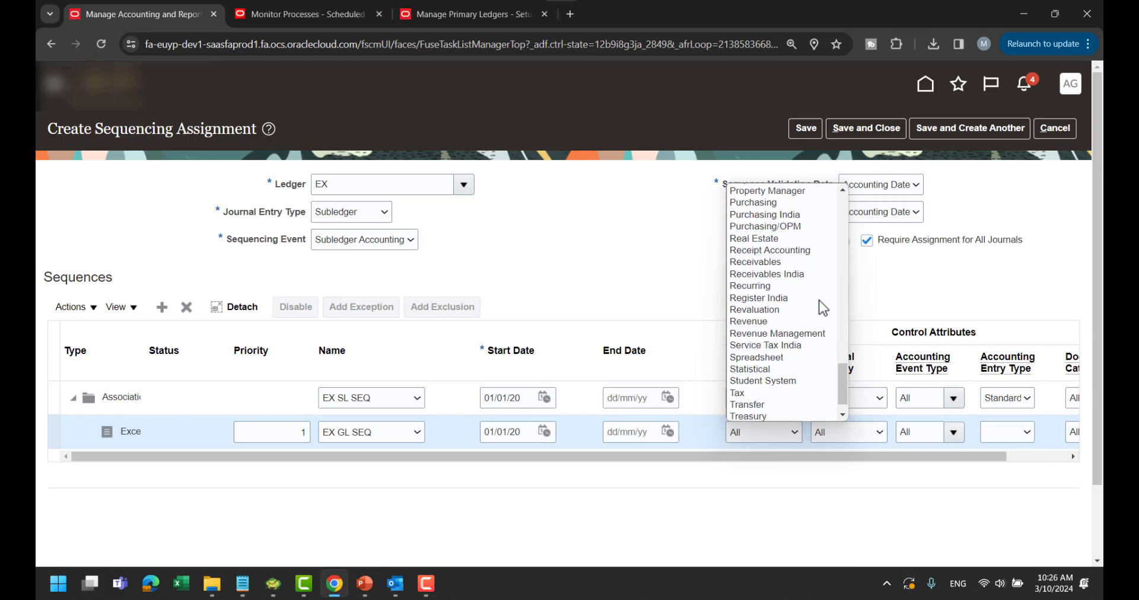
{"action": "scroll", "coordinate": [820, 301], "scroll_direction": "up", "scroll_amount": 8}
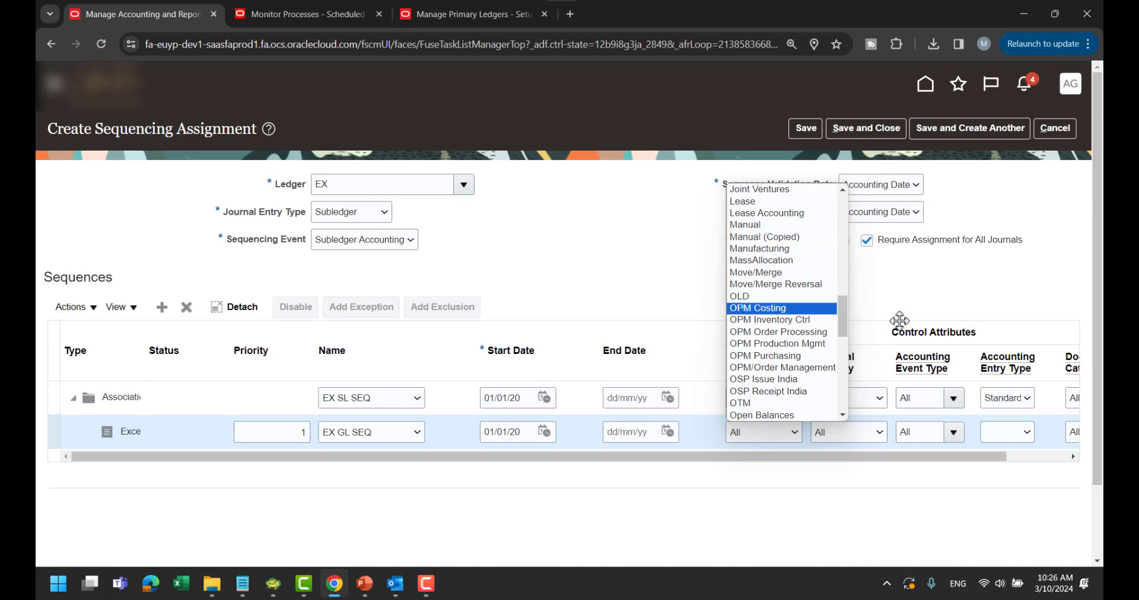
{"action": "scroll", "coordinate": [788, 283], "scroll_direction": "up", "scroll_amount": 5}
{"action": "left_click", "coordinate": [950, 289]}
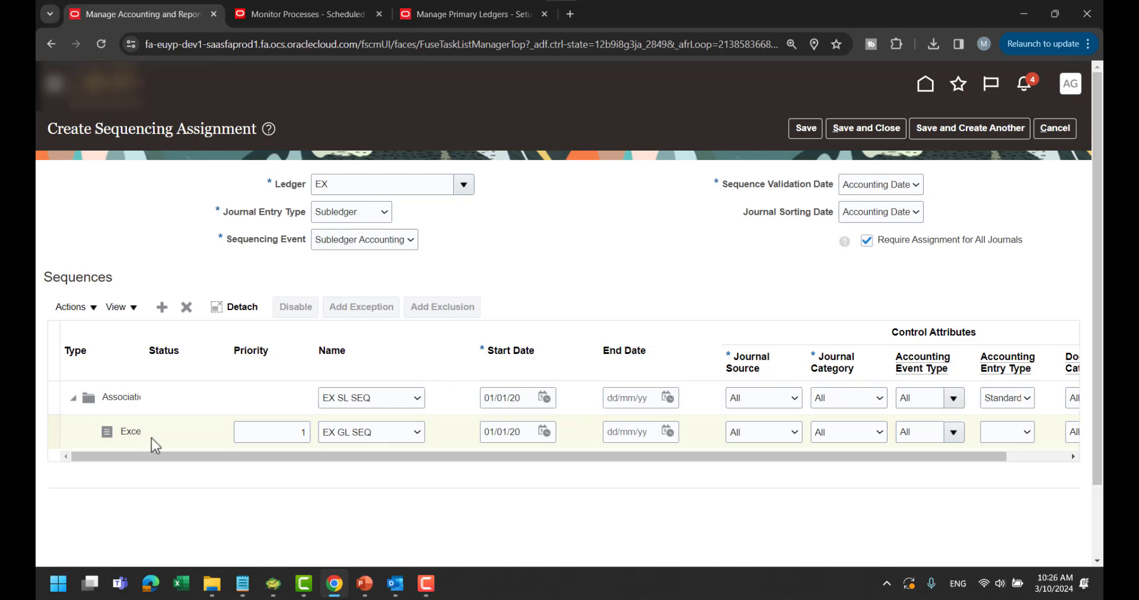
Step: Delete the exception from the EX SL SEQ association, then save the subledger sequencing assignment and finish managing sequences
{"action": "left_click", "coordinate": [186, 307]}
{"action": "left_click_drag", "start_coordinate": [937, 423], "coordinate": [1079, 427]}
{"action": "left_click", "coordinate": [1021, 398]}
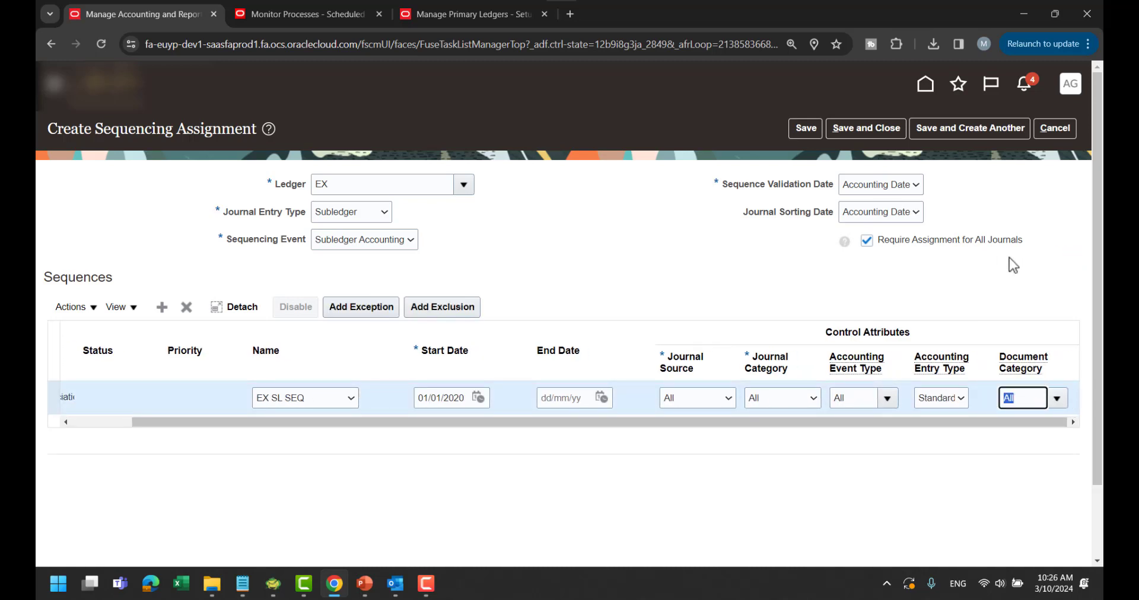
{"action": "left_click", "coordinate": [569, 226]}
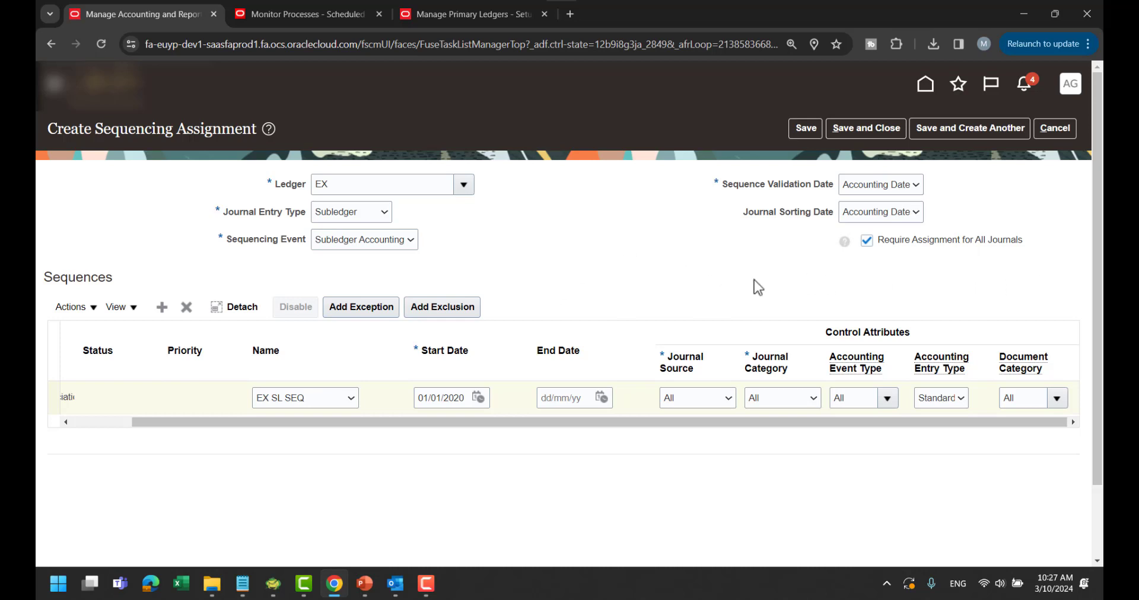
{"action": "left_click", "coordinate": [866, 128]}
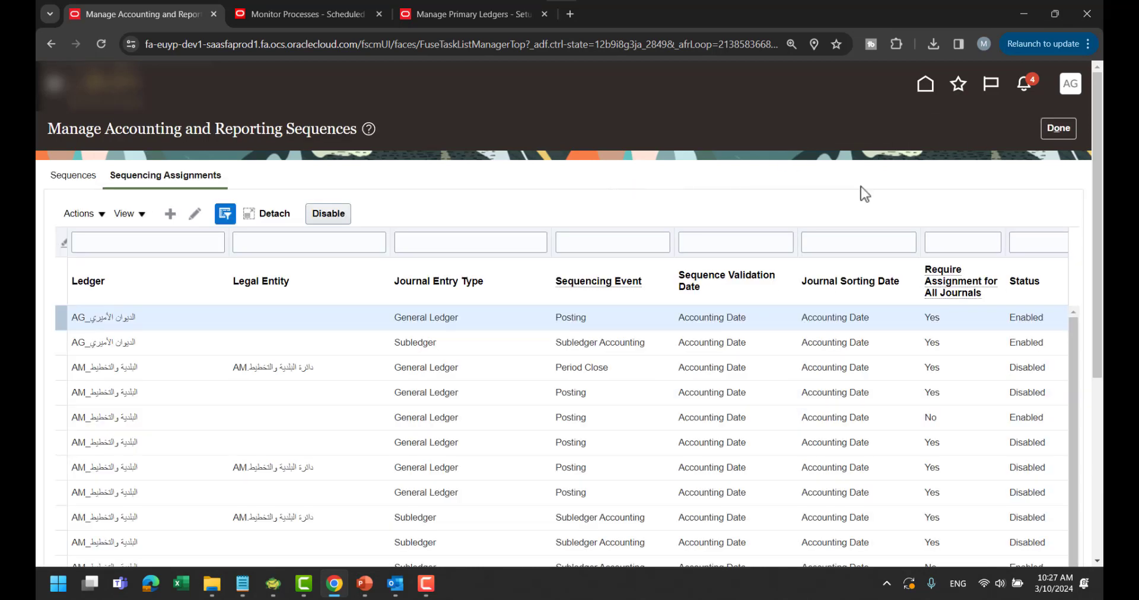
{"action": "left_click", "coordinate": [1058, 133]}
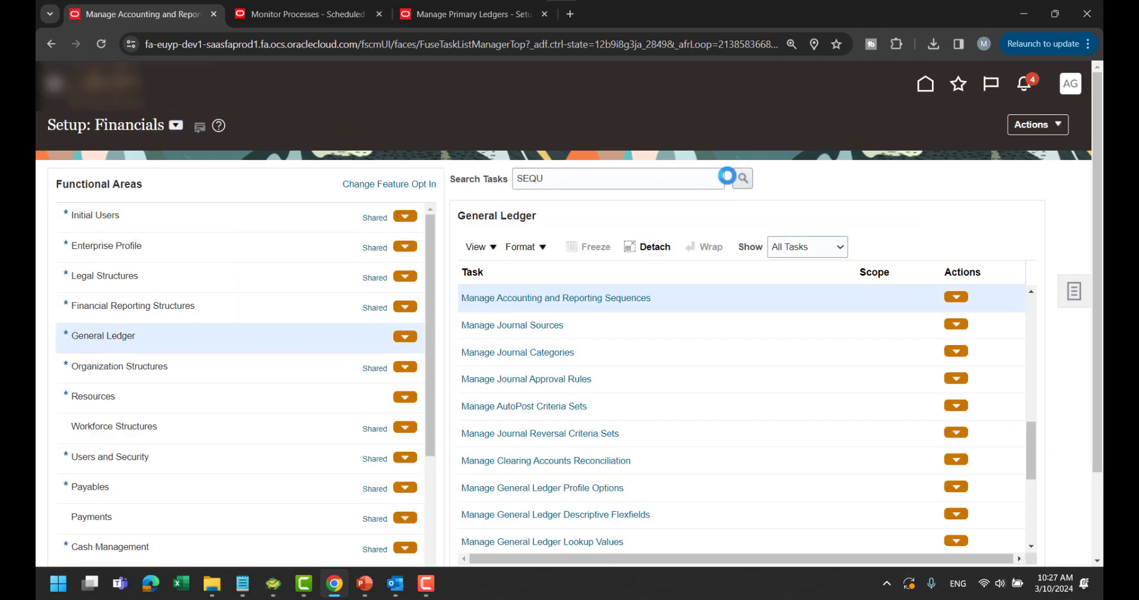
{"action": "double_click", "coordinate": [583, 186]}
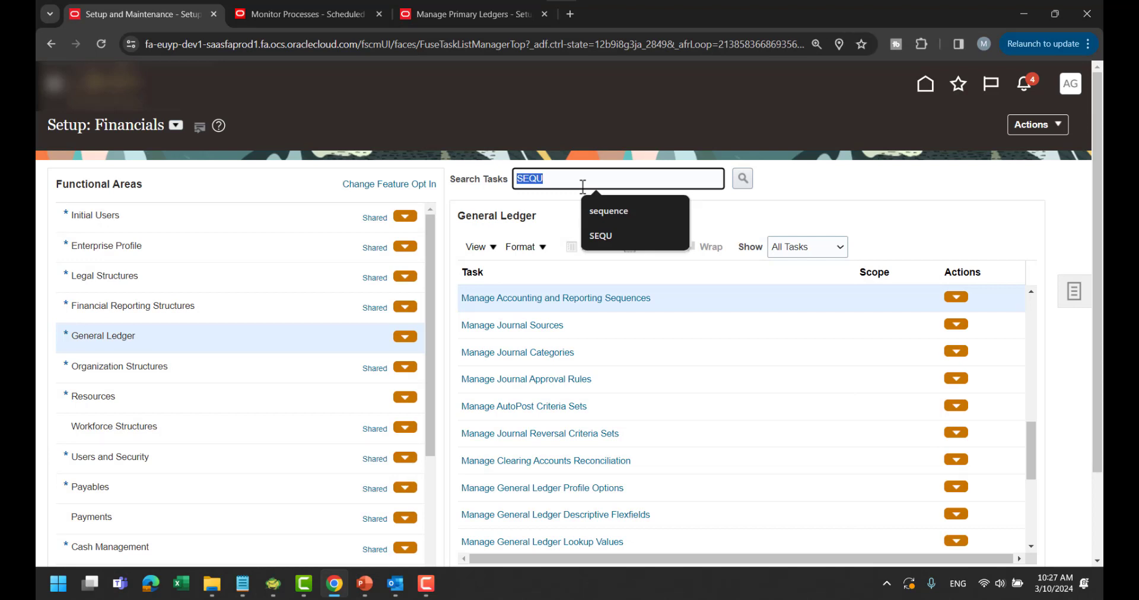
{"action": "left_click", "coordinate": [922, 189]}
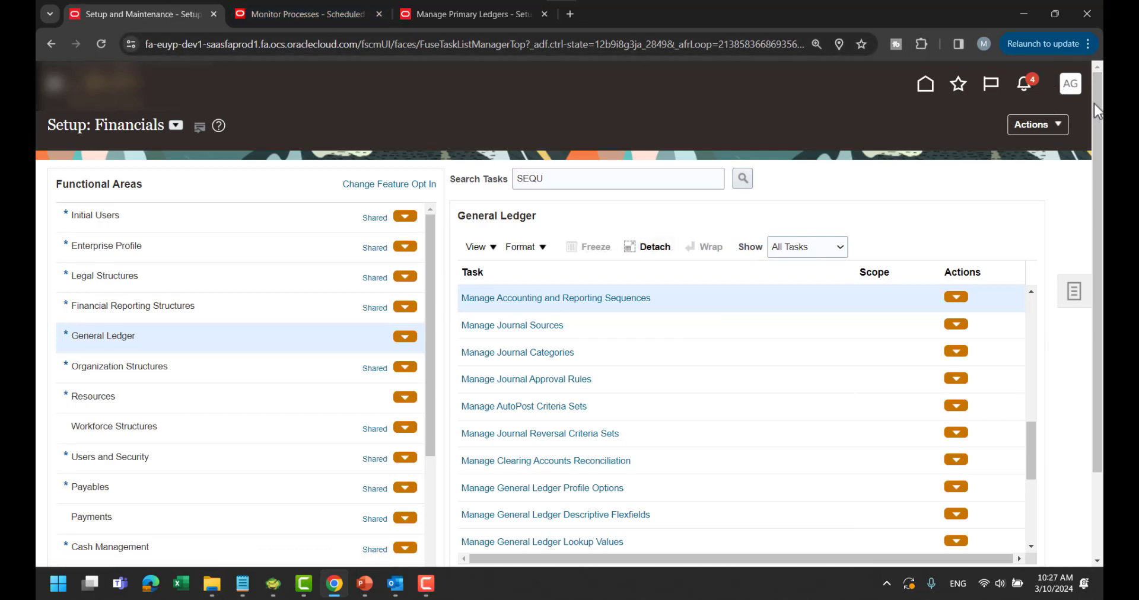
{"action": "left_click", "coordinate": [584, 177]}
{"action": "type", "text": "MANA"}
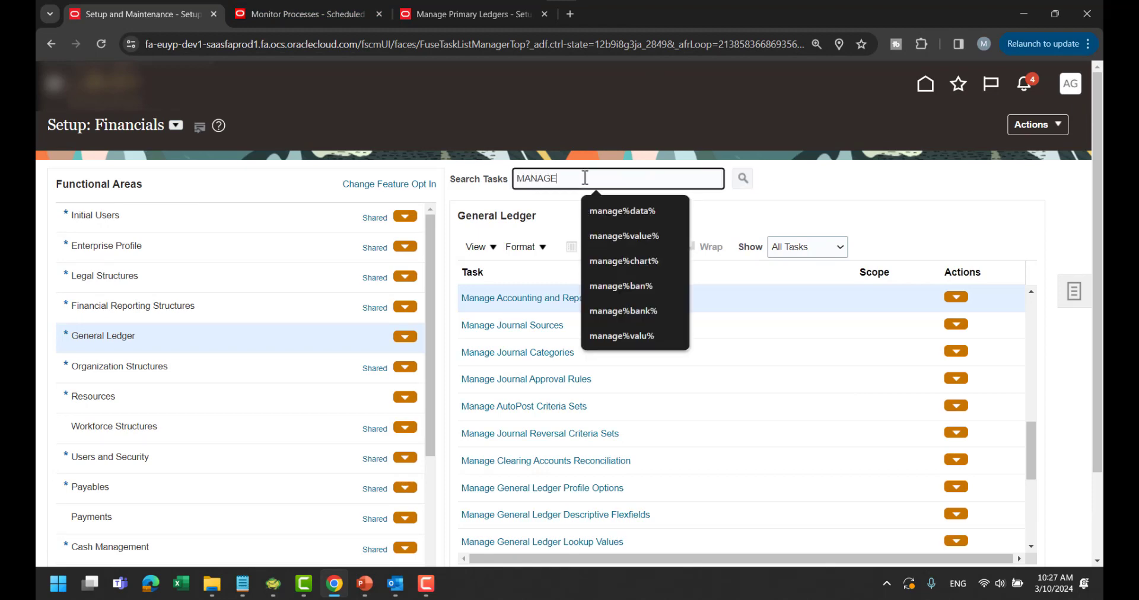
{"action": "type", "text": "GE"}
{"action": "key", "text": "Return"}
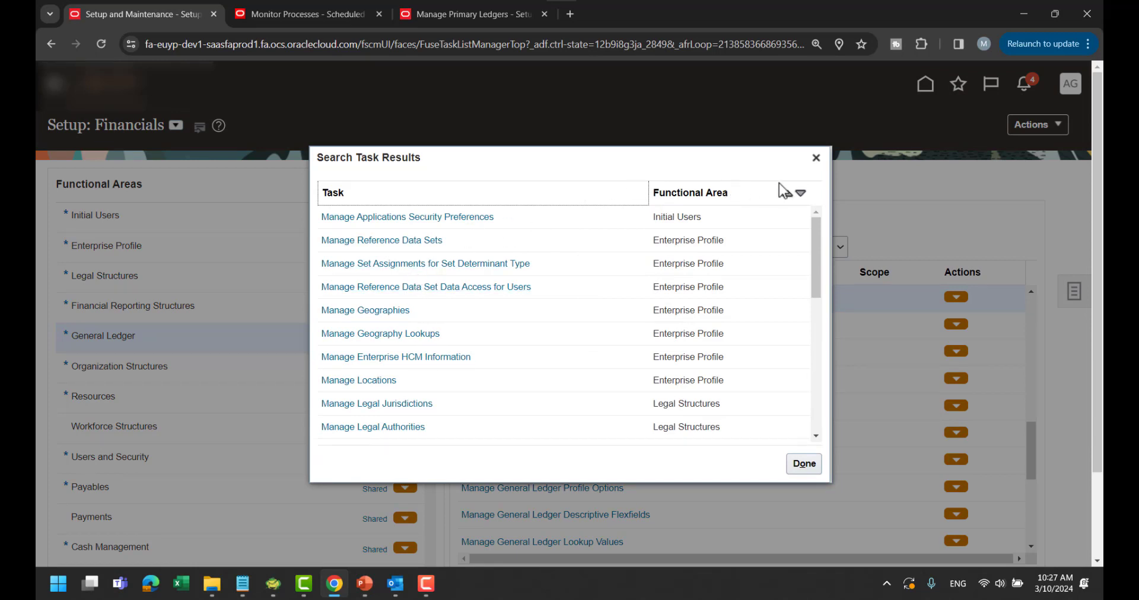
{"action": "left_click", "coordinate": [816, 158]}
Step: Search the setup tasks for "data" and open the Manage Data Access Set Data Access for Users task
{"action": "double_click", "coordinate": [587, 179]}
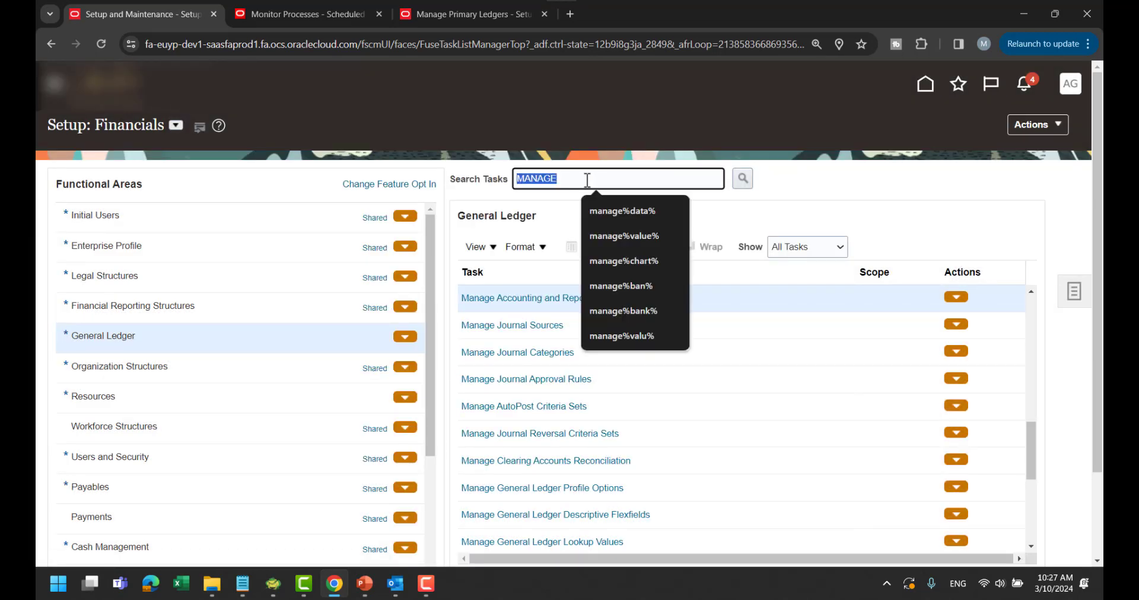
{"action": "type", "text": "data"}
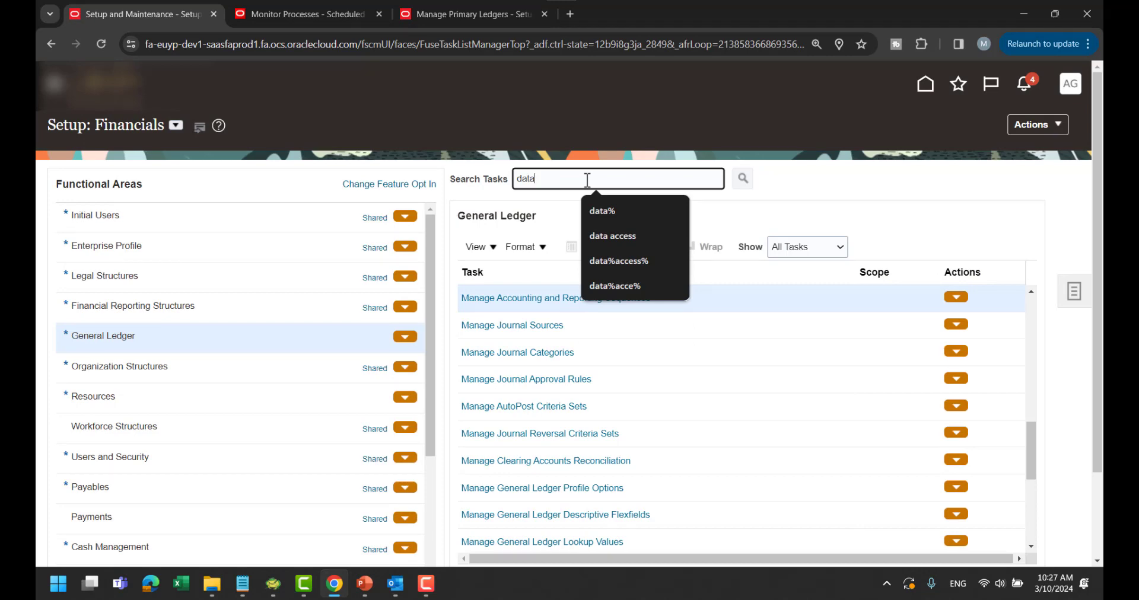
{"action": "key", "text": "Return"}
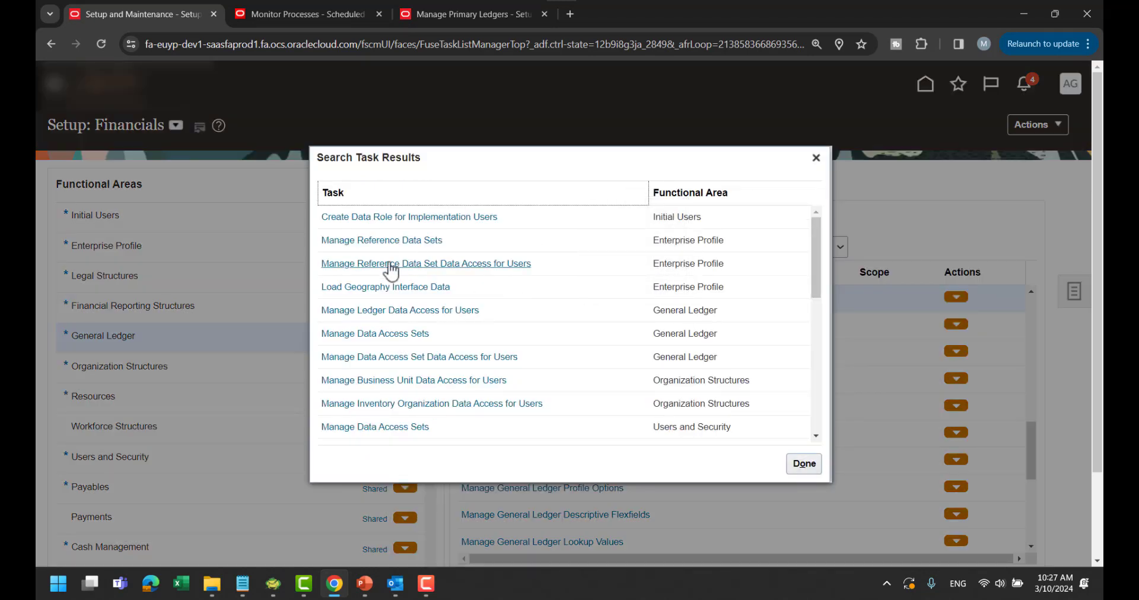
{"action": "left_click", "coordinate": [459, 361]}
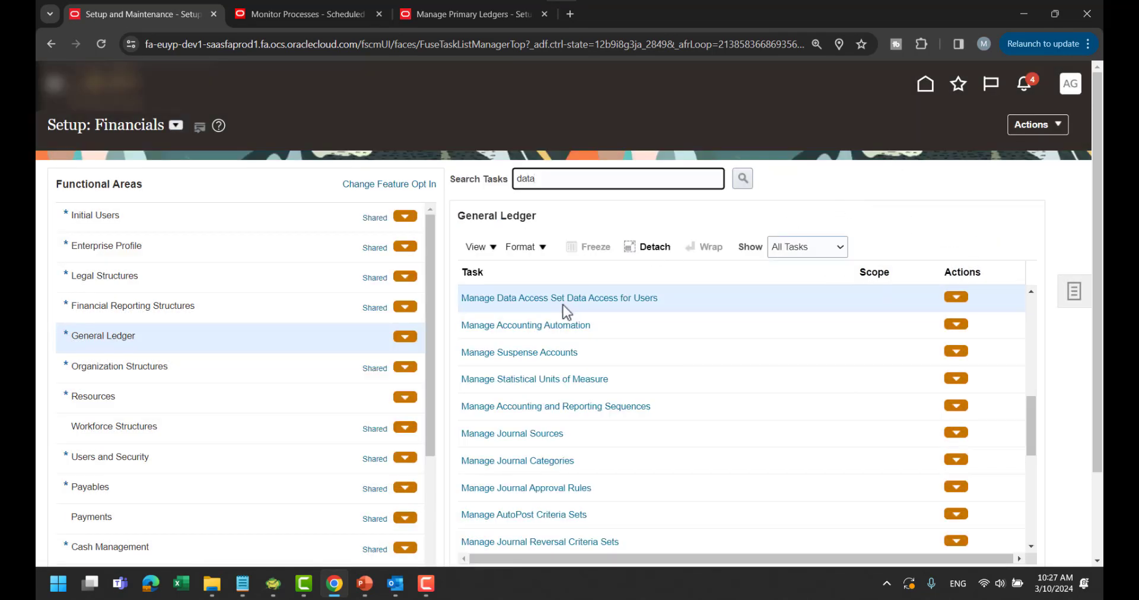
{"action": "left_click", "coordinate": [564, 305]}
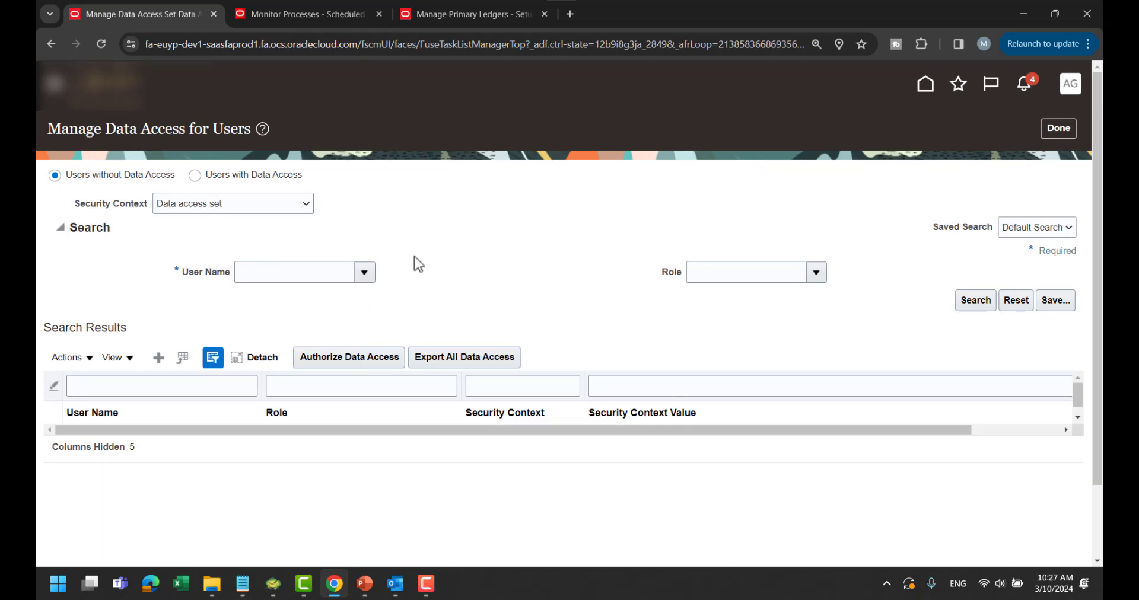
Step: Create a data access entry for user AG.ADMIN with the General Accounting Manager role
{"action": "left_click", "coordinate": [158, 357]}
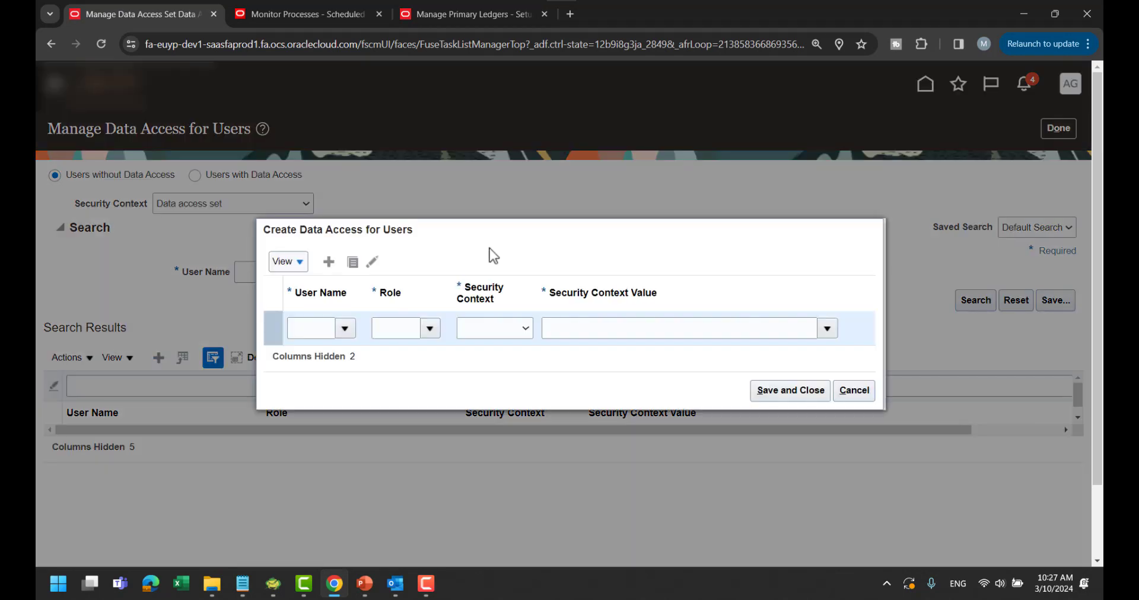
{"action": "left_click", "coordinate": [326, 329]}
{"action": "type", "text": "ag"}
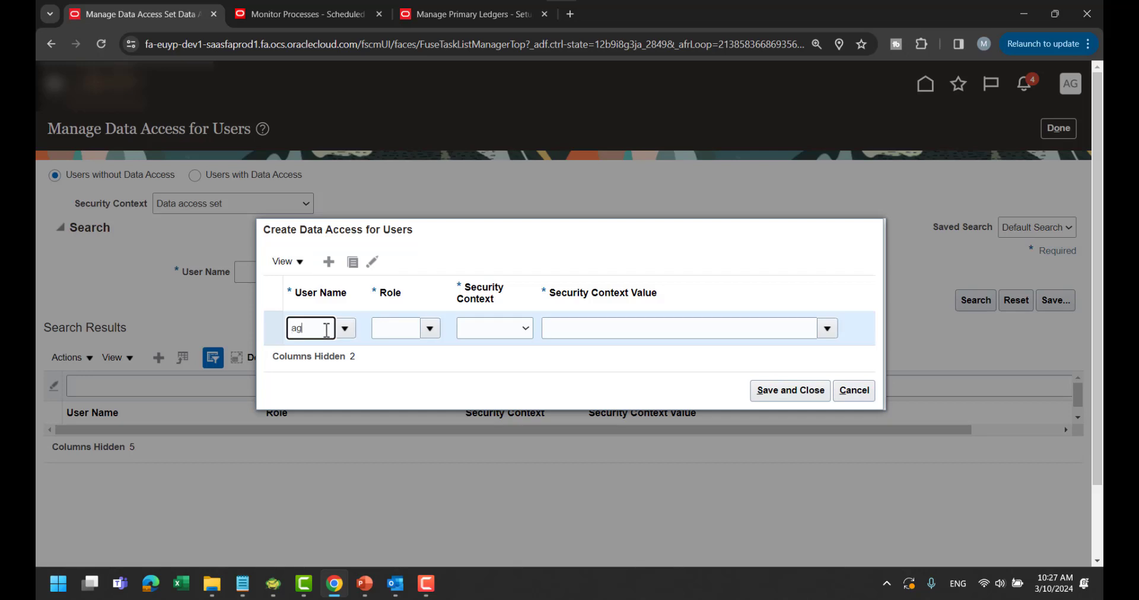
{"action": "type", "text": "."}
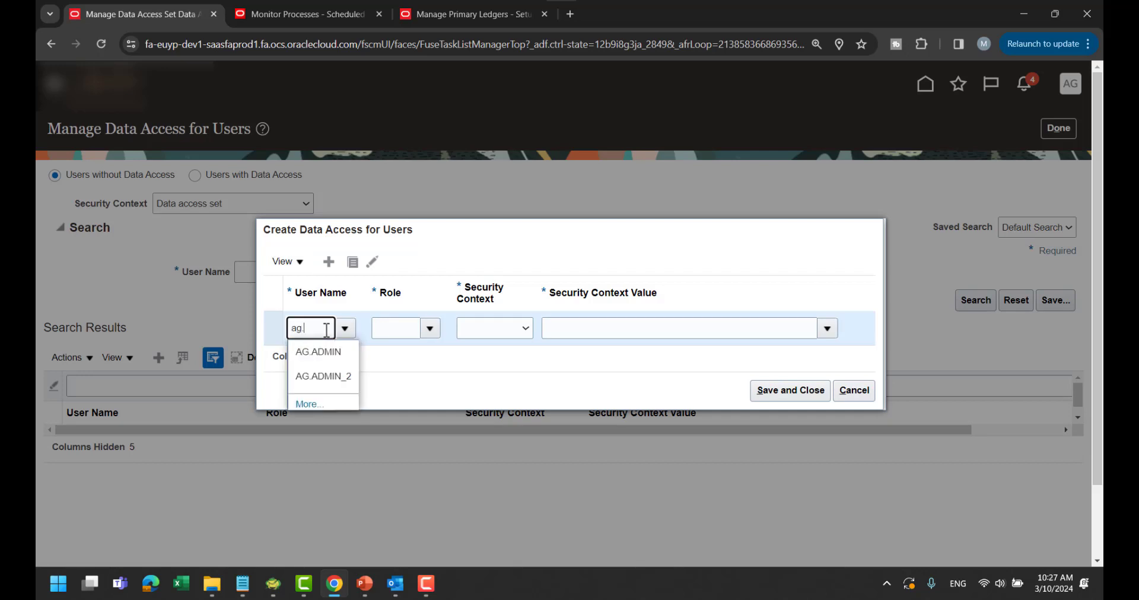
{"action": "left_click", "coordinate": [321, 351]}
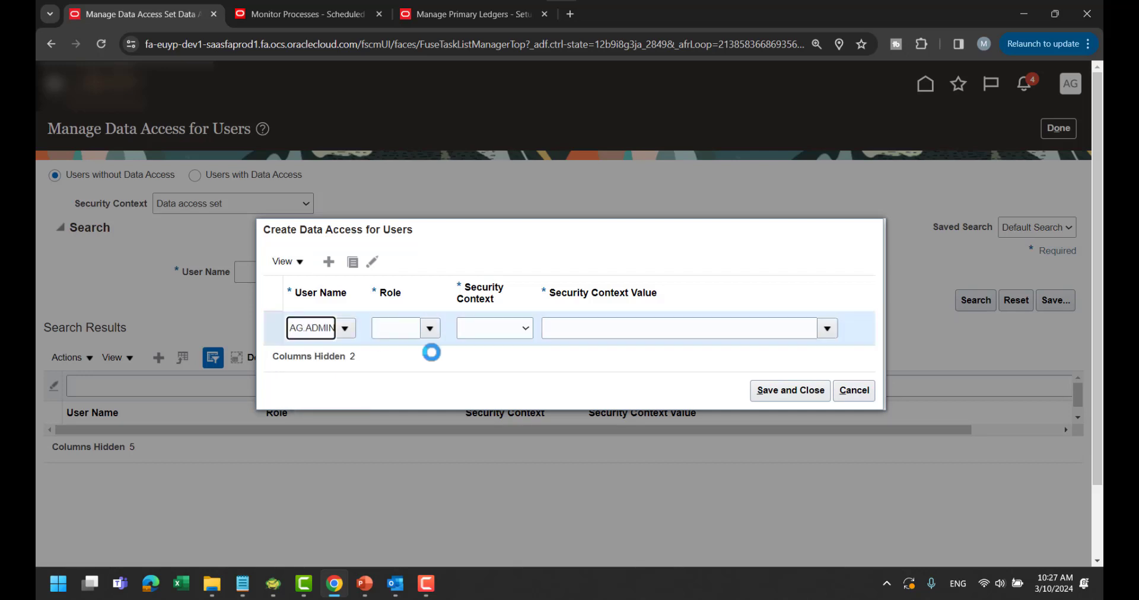
{"action": "left_click", "coordinate": [430, 329]}
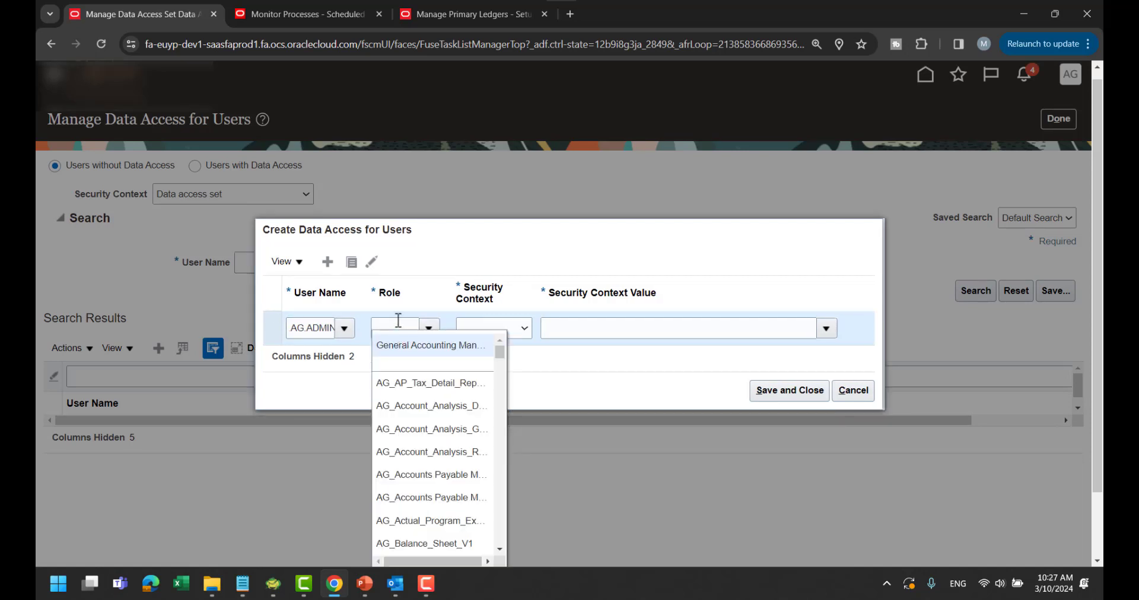
{"action": "left_click", "coordinate": [389, 345]}
Step: Set the entry's security context to Data access set with EX as the security context value
{"action": "left_click", "coordinate": [523, 329]}
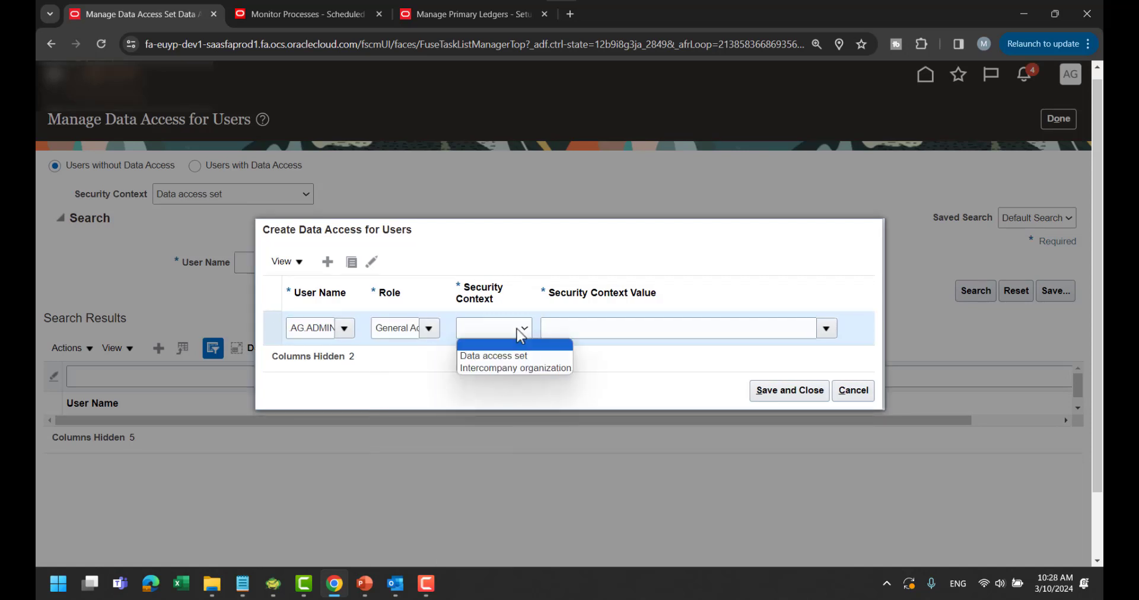
{"action": "left_click", "coordinate": [508, 355]}
{"action": "left_click", "coordinate": [578, 329]}
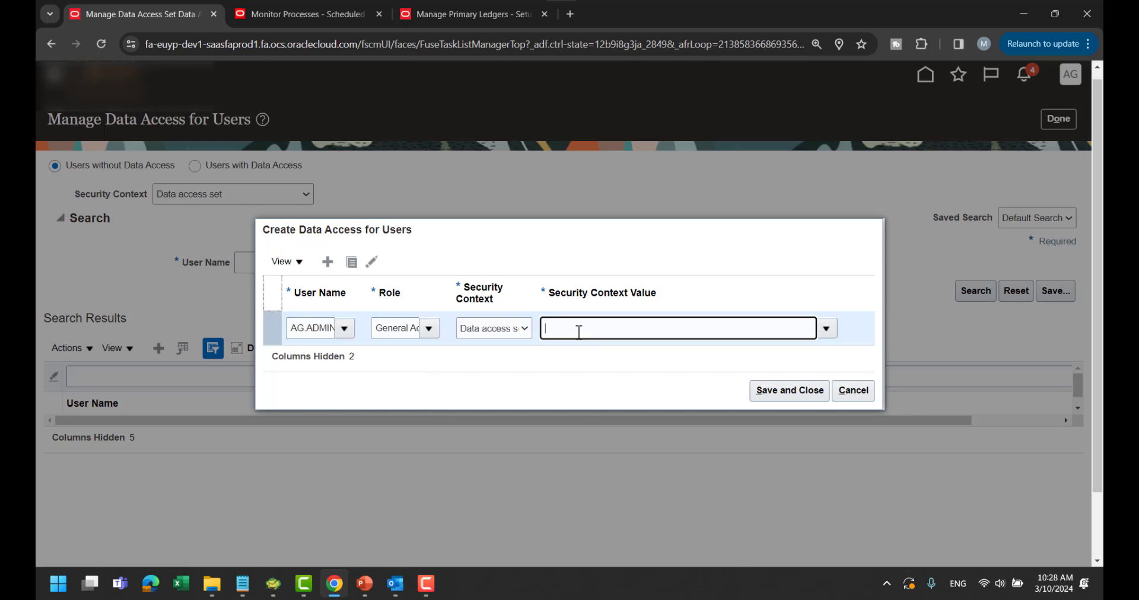
{"action": "type", "text": "EX"}
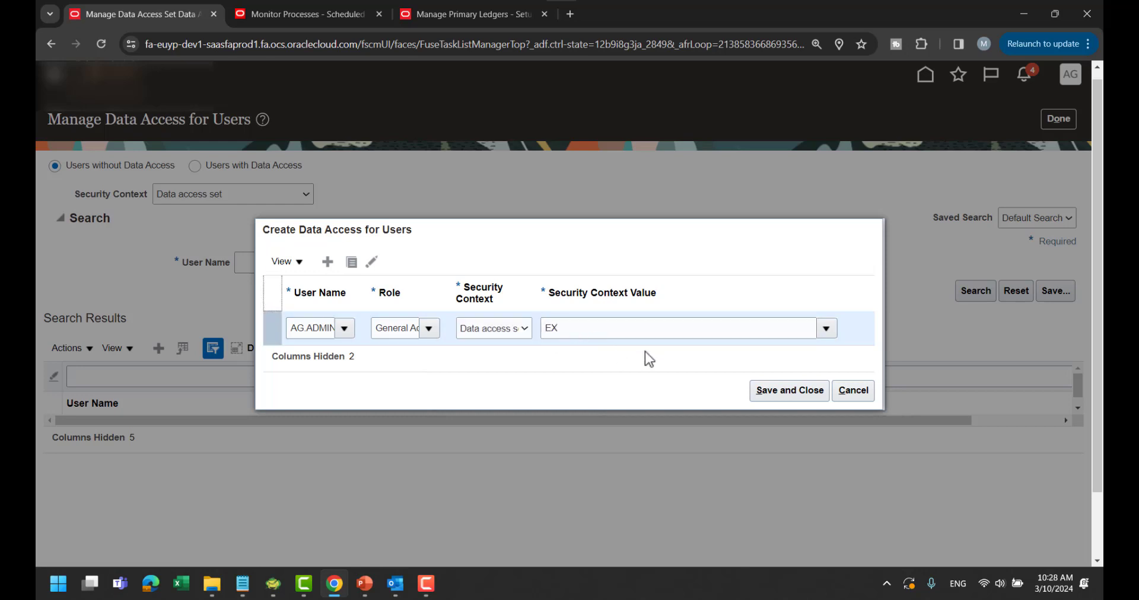
Step: Reselect EX as the security context value, save the data access entry and finish managing data access for users
{"action": "left_click", "coordinate": [824, 329]}
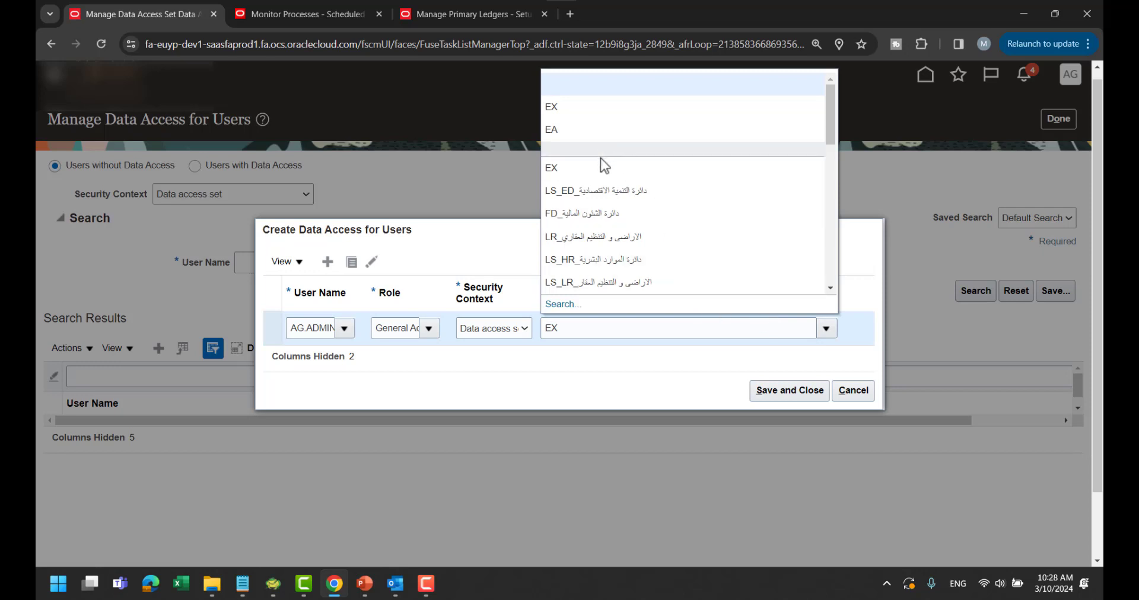
{"action": "left_click", "coordinate": [599, 172]}
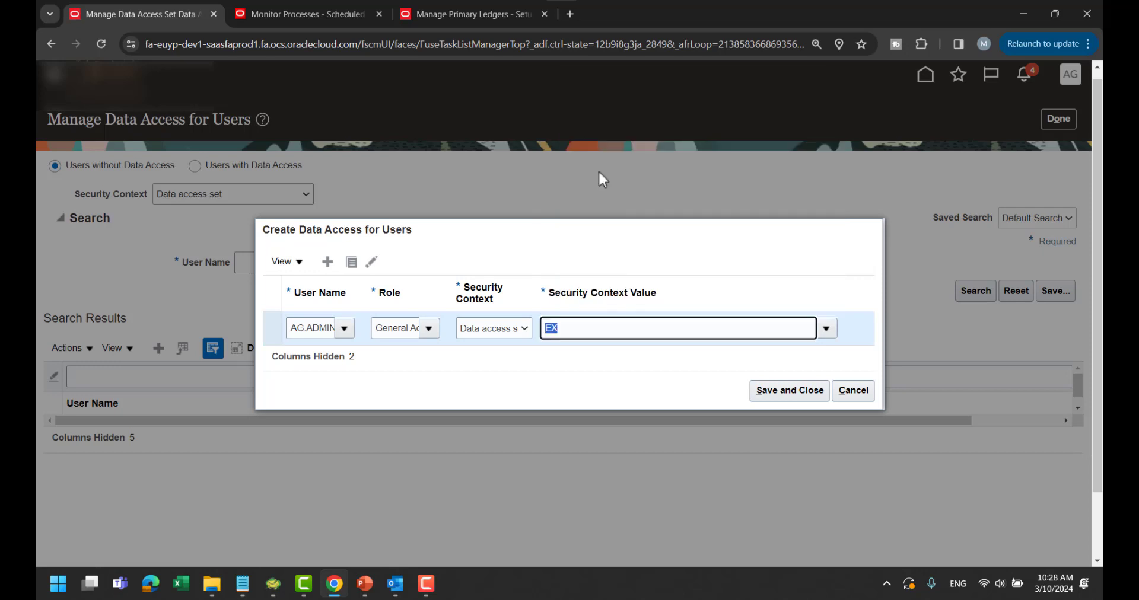
{"action": "left_click", "coordinate": [782, 393]}
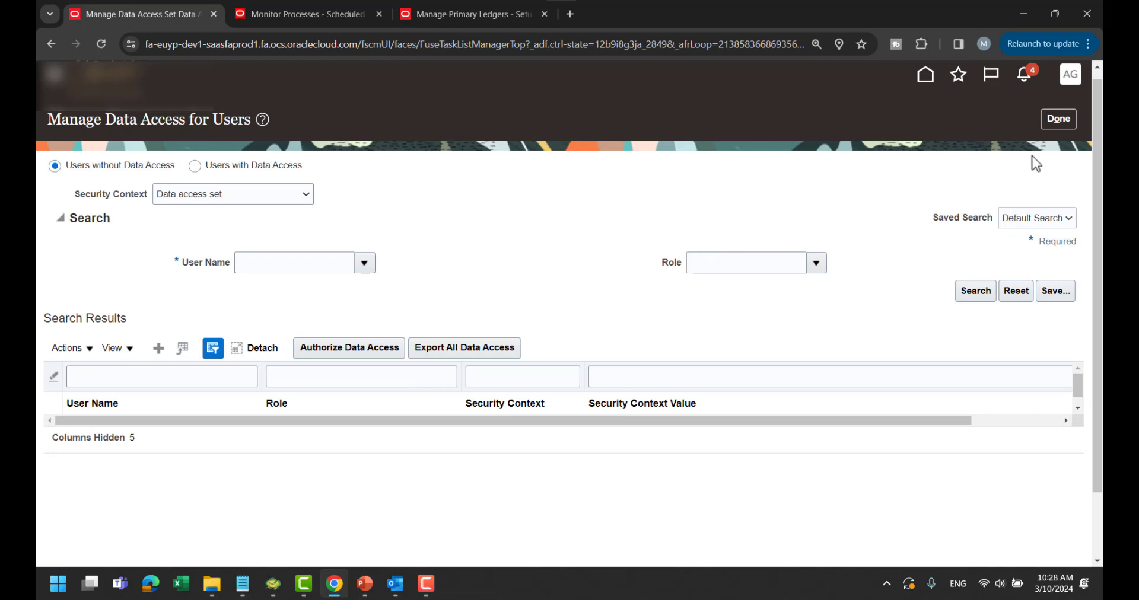
{"action": "left_click", "coordinate": [1058, 119]}
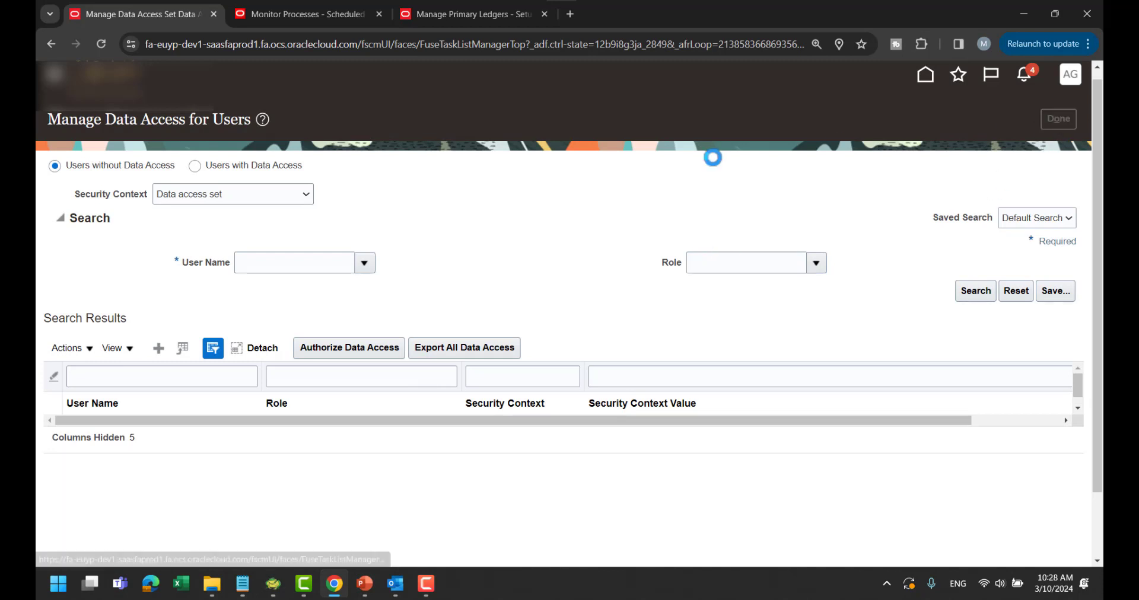
Step: Submit the Run User and Roles Synchronization Process task from the Initial Users functional area
{"action": "left_click", "coordinate": [157, 220]}
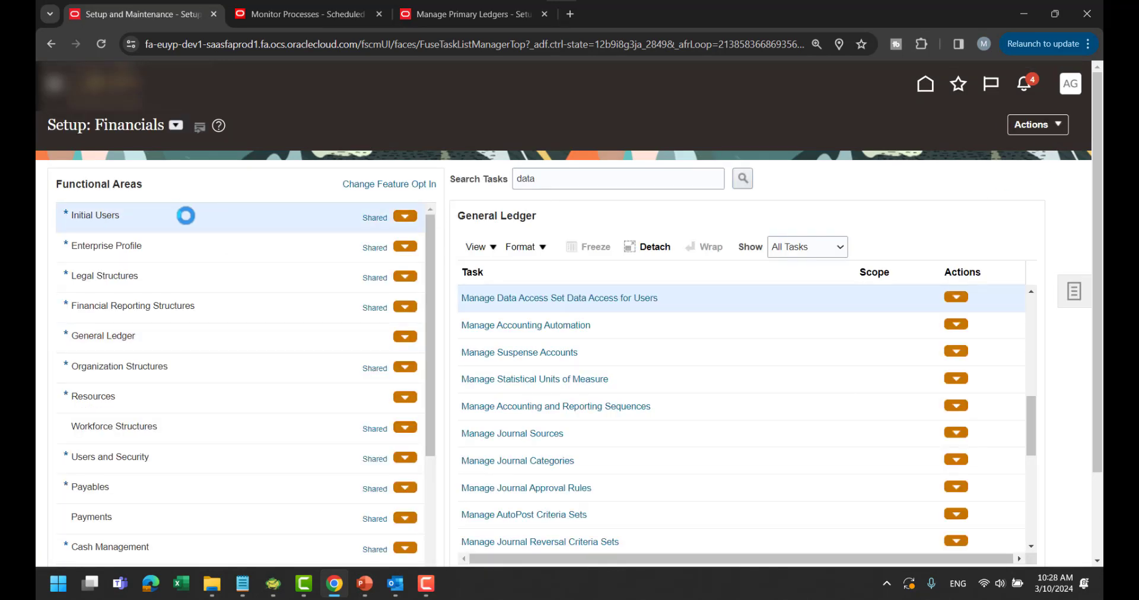
{"action": "left_click", "coordinate": [540, 304]}
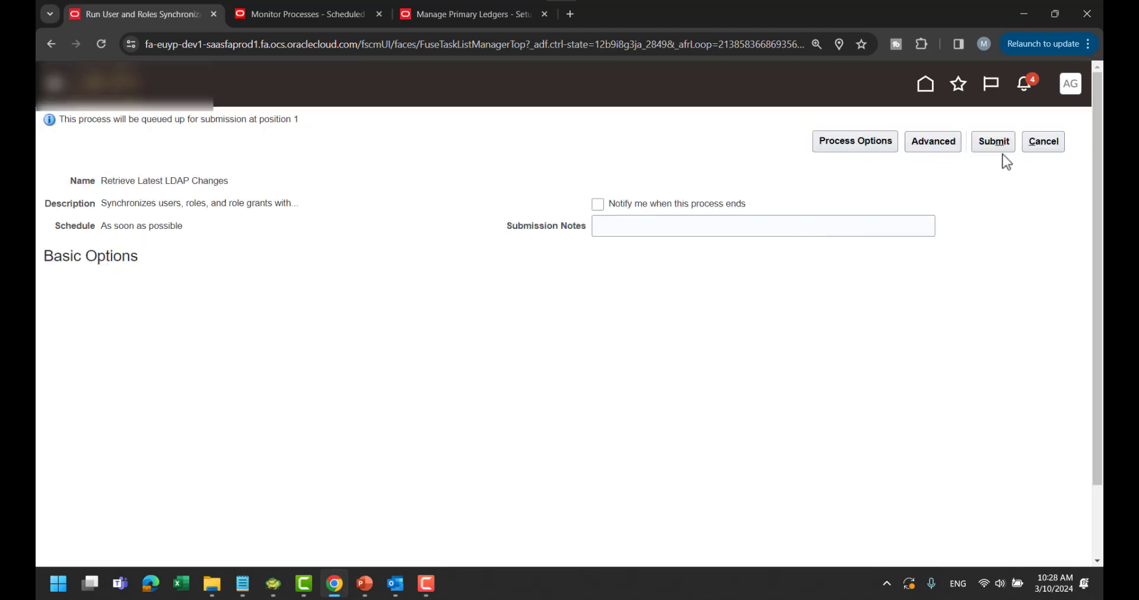
{"action": "left_click", "coordinate": [995, 143]}
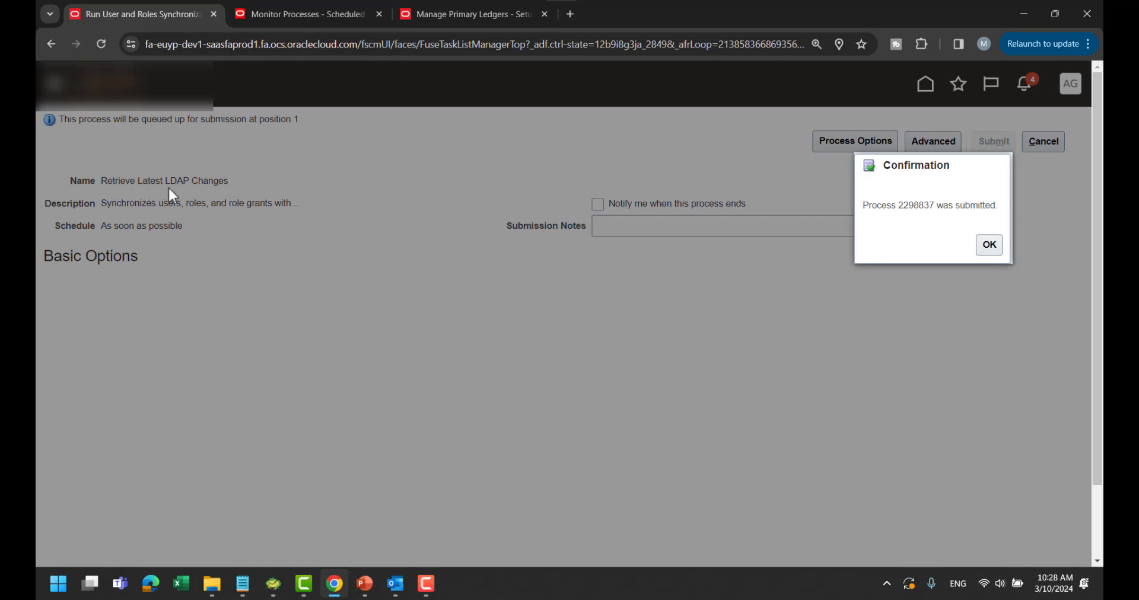
{"action": "left_click", "coordinate": [995, 255]}
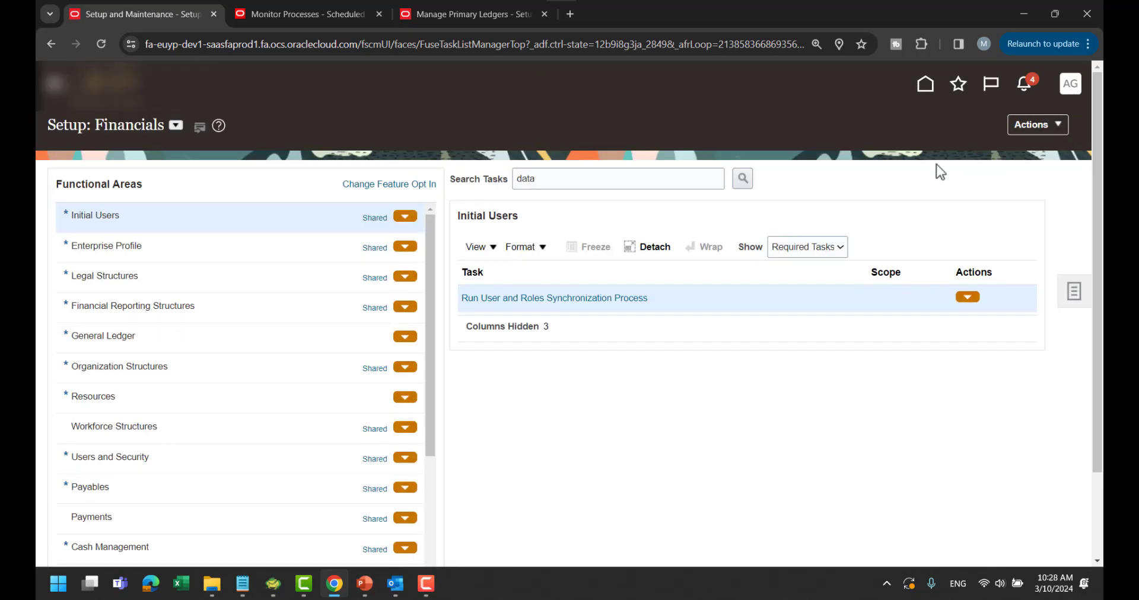
Step: Return to the home page and reopen Setup and Maintenance
{"action": "left_click", "coordinate": [591, 178]}
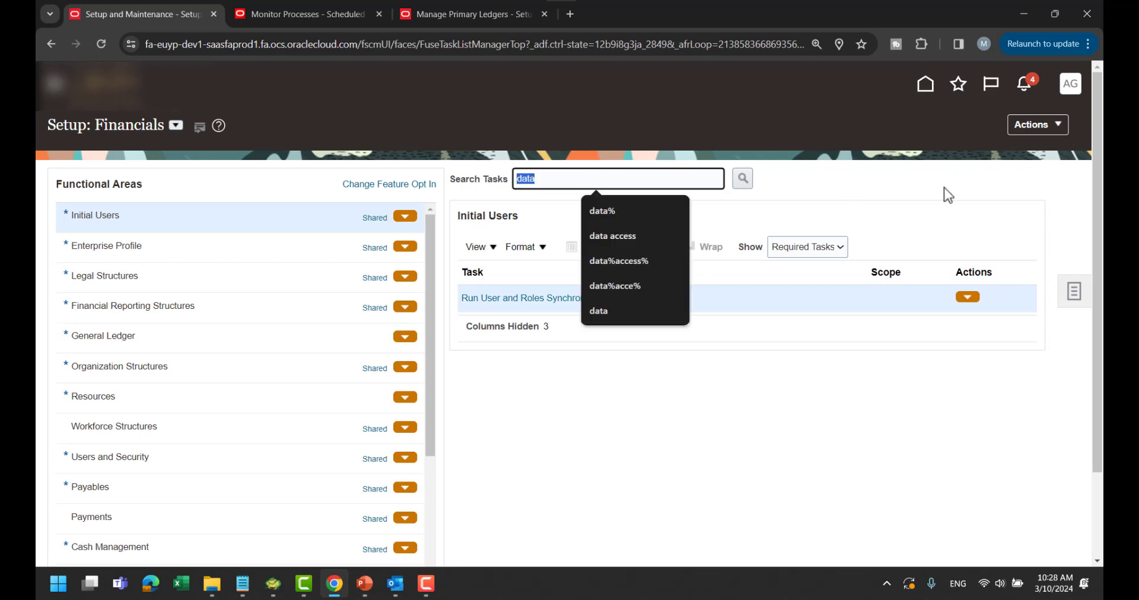
{"action": "left_click", "coordinate": [926, 83]}
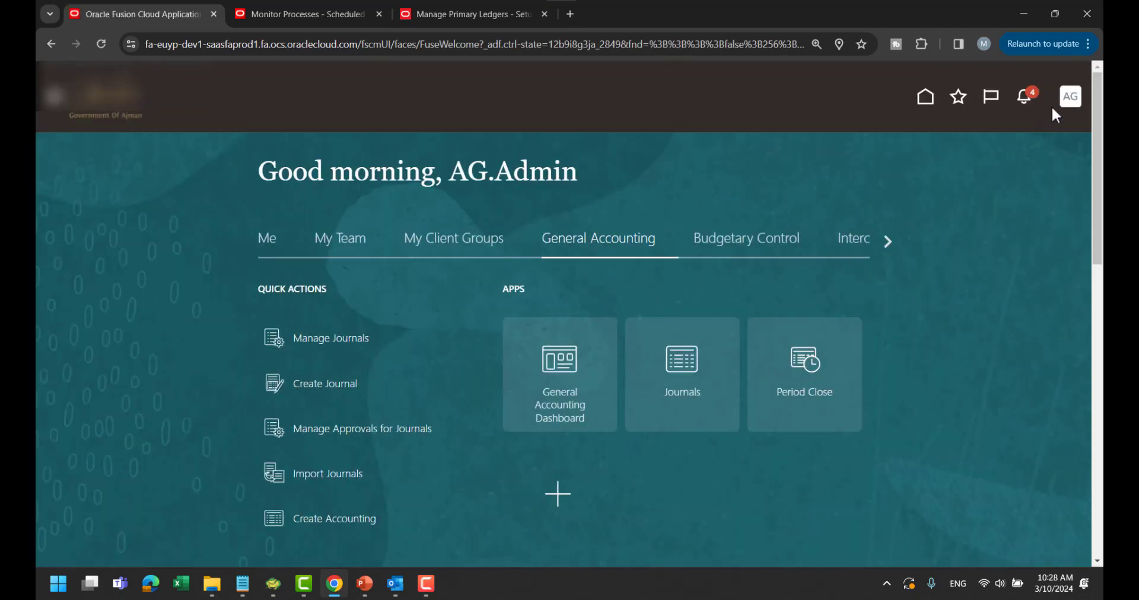
{"action": "left_click", "coordinate": [1070, 98]}
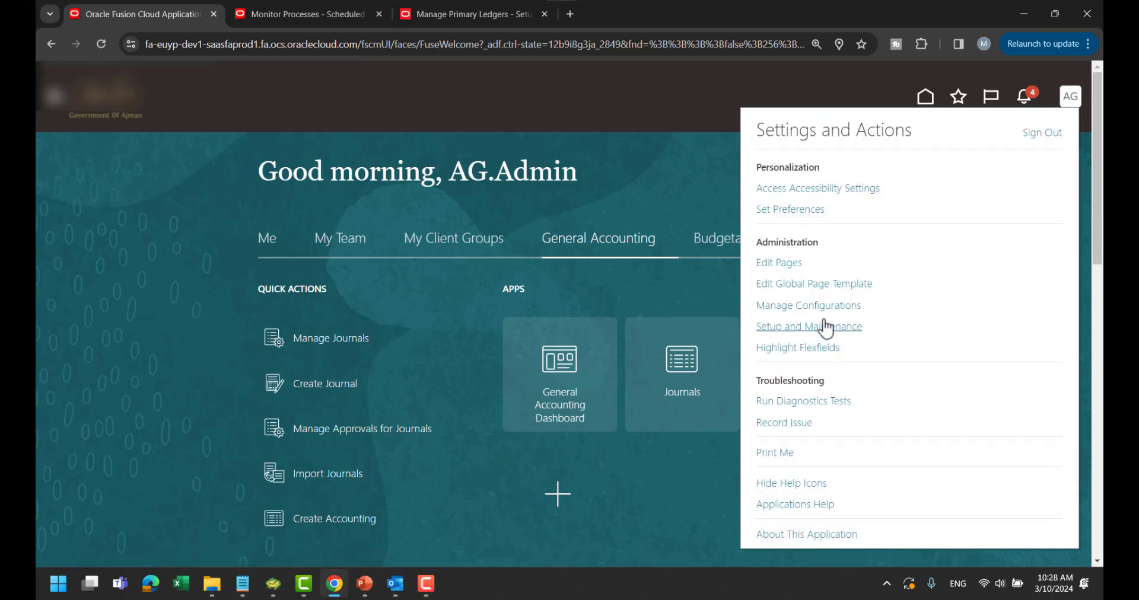
{"action": "left_click", "coordinate": [826, 327]}
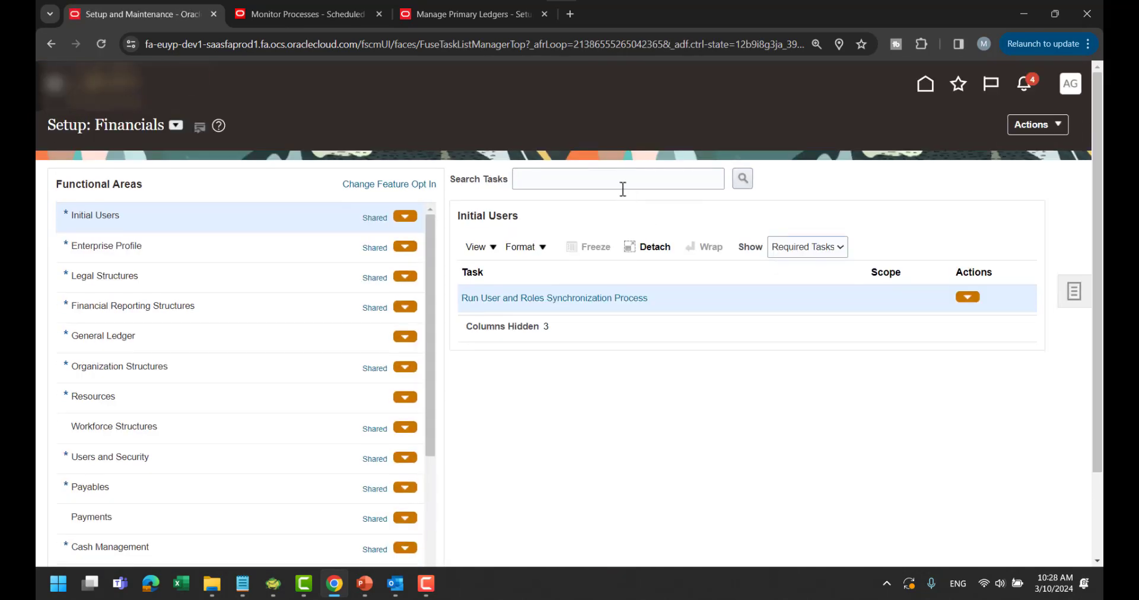
Step: Search the setup tasks for "OPEN" and open the Open First Period task scoped to ledger EX
{"action": "left_click", "coordinate": [614, 182]}
{"action": "type", "text": "OPEN"}
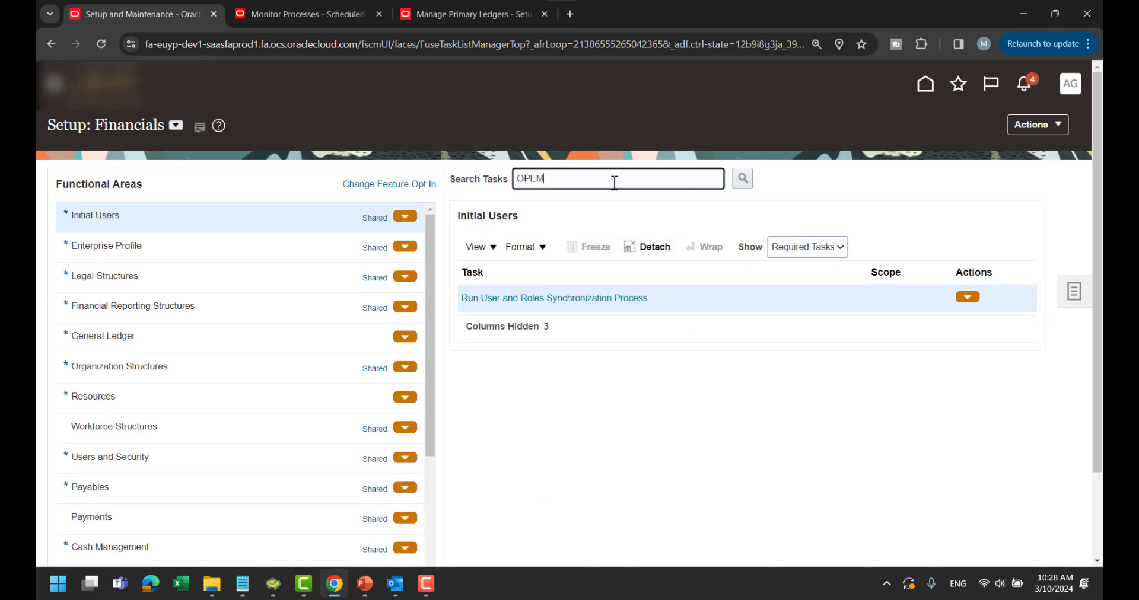
{"action": "key", "text": "Return"}
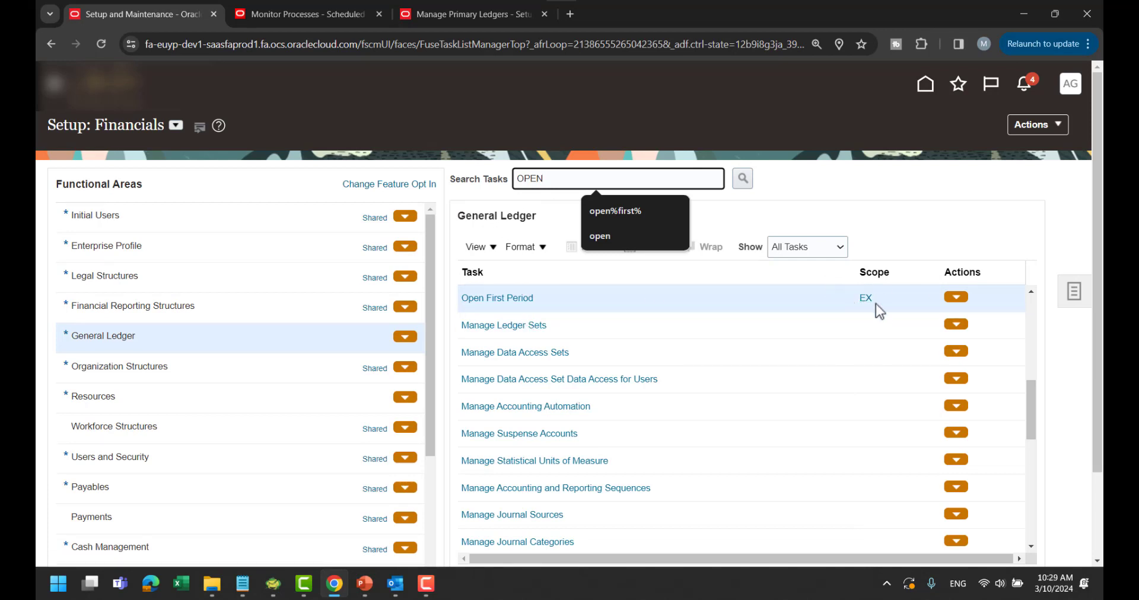
{"action": "left_click", "coordinate": [498, 301]}
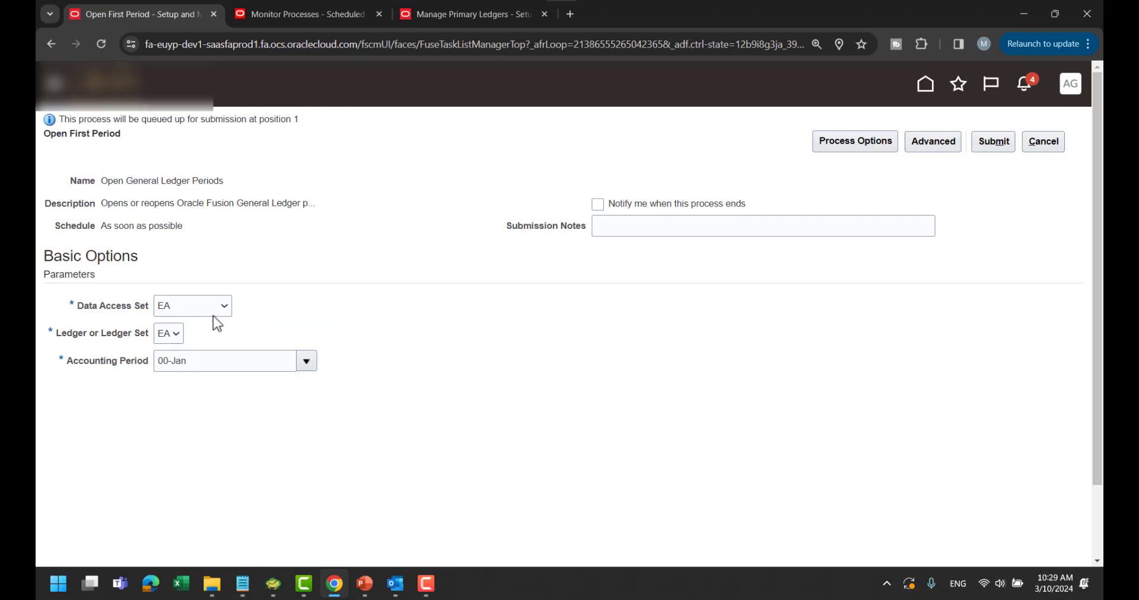
Step: Set the period-opening process to data access set EX and find and select 23-Dec as its accounting period
{"action": "left_click", "coordinate": [214, 314]}
{"action": "left_click", "coordinate": [197, 356]}
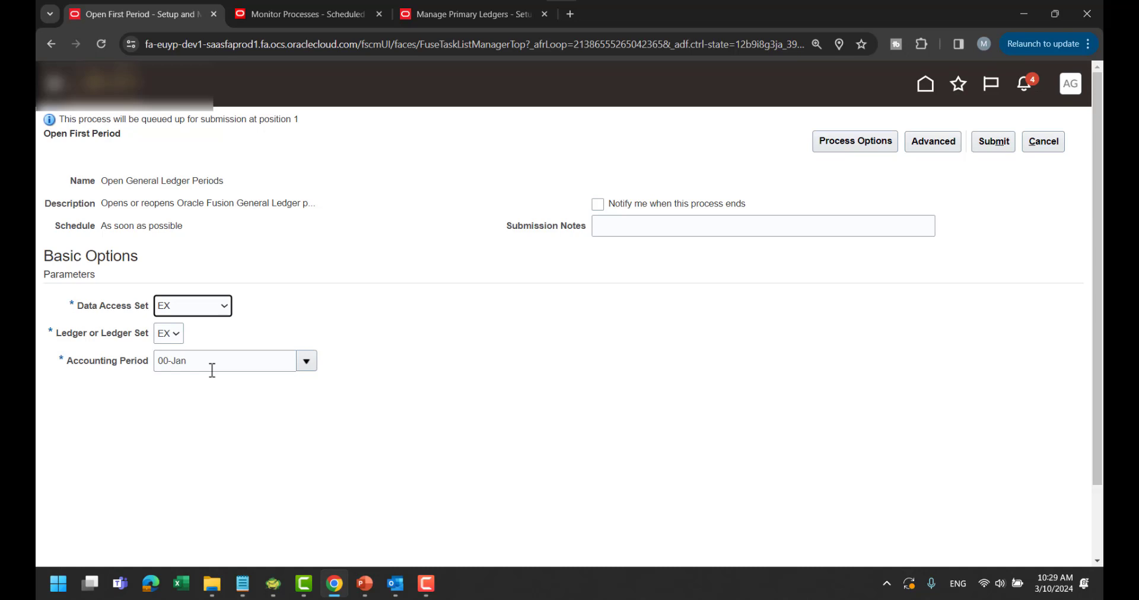
{"action": "left_click", "coordinate": [307, 361]}
{"action": "scroll", "coordinate": [241, 250], "scroll_direction": "down", "scroll_amount": 4}
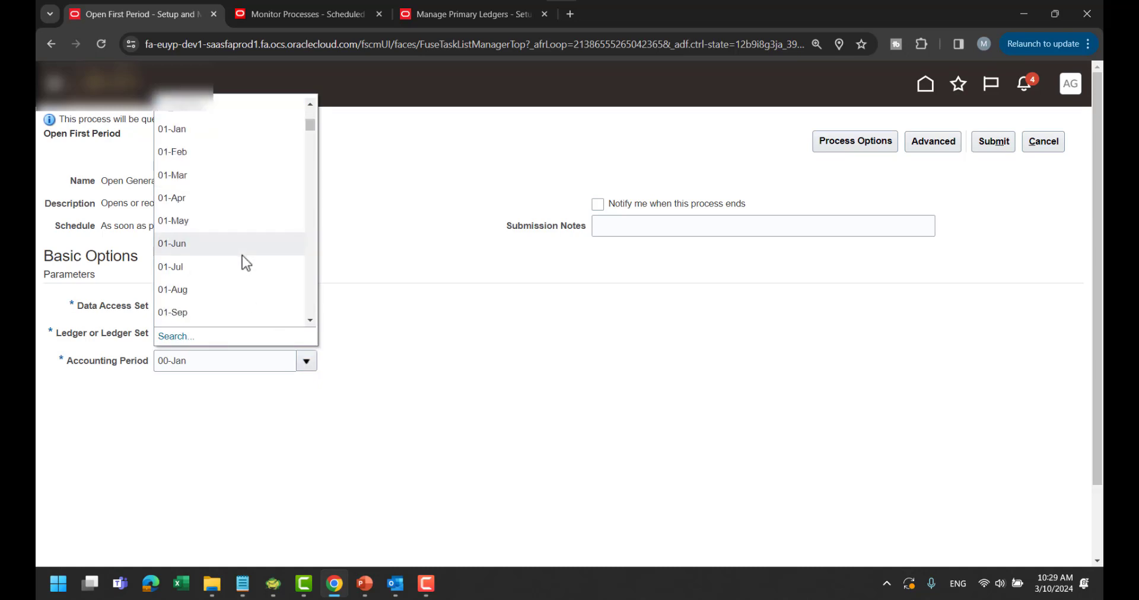
{"action": "left_click_drag", "start_coordinate": [309, 126], "coordinate": [294, 319]}
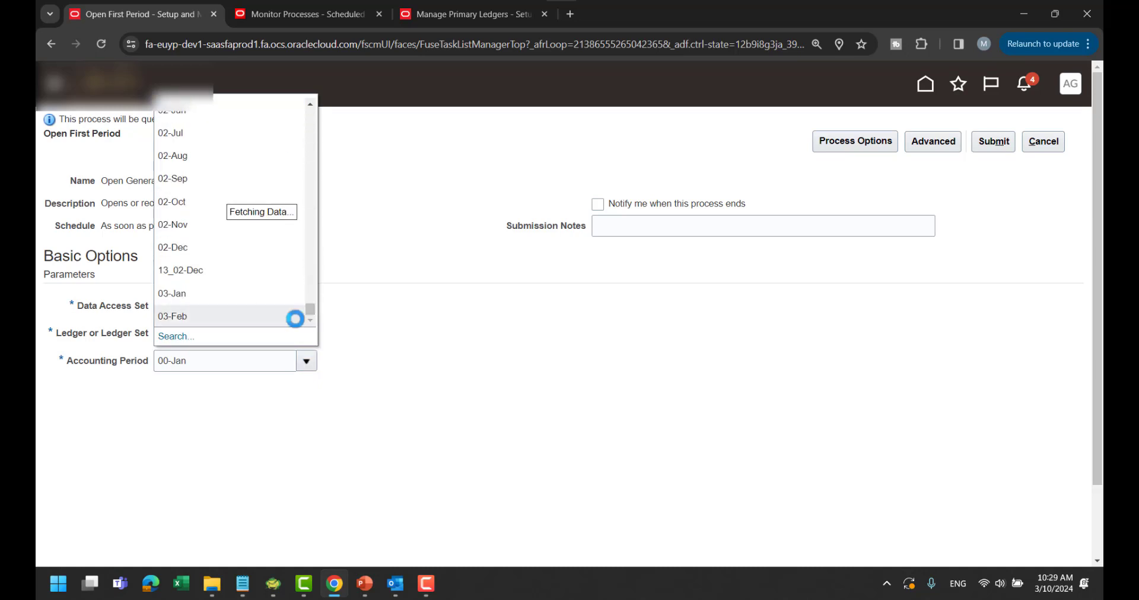
{"action": "scroll", "coordinate": [240, 251], "scroll_direction": "up", "scroll_amount": 4}
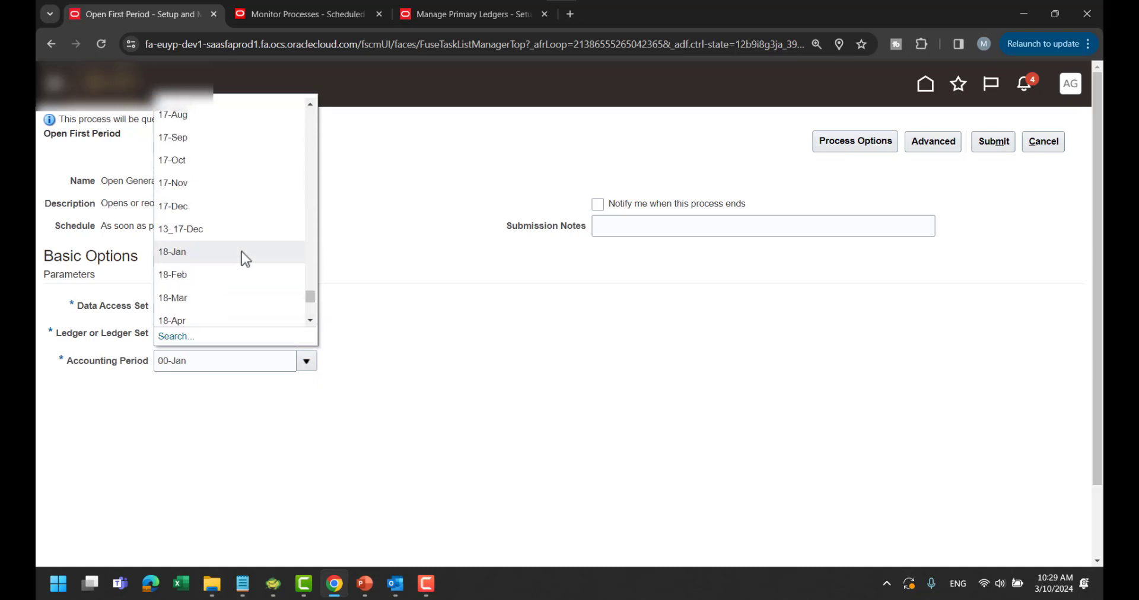
{"action": "left_click", "coordinate": [176, 337]}
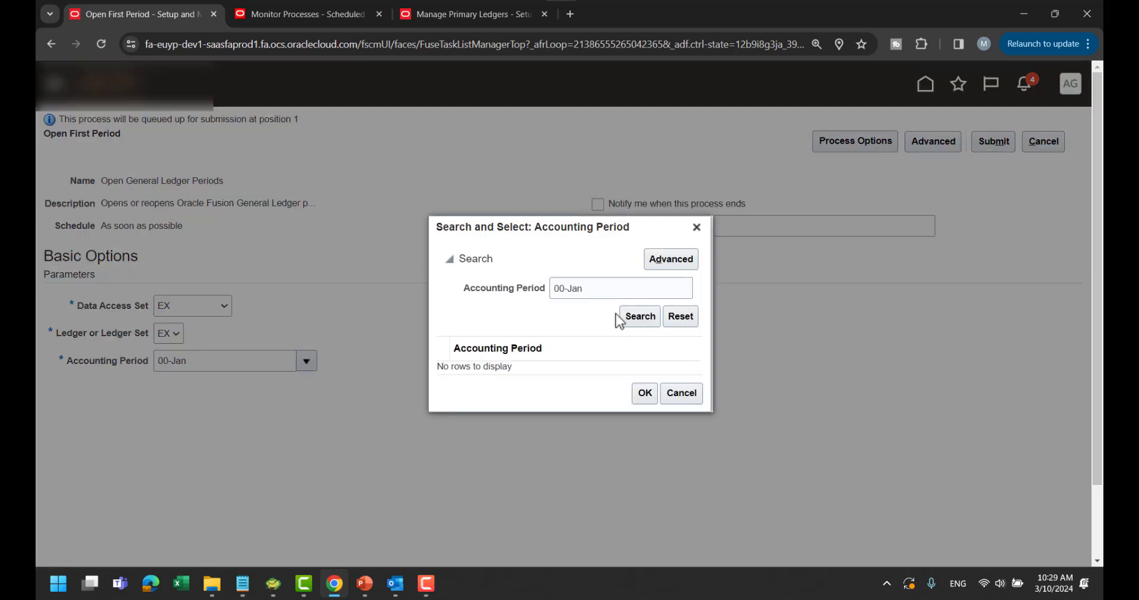
{"action": "triple_click", "coordinate": [599, 292]}
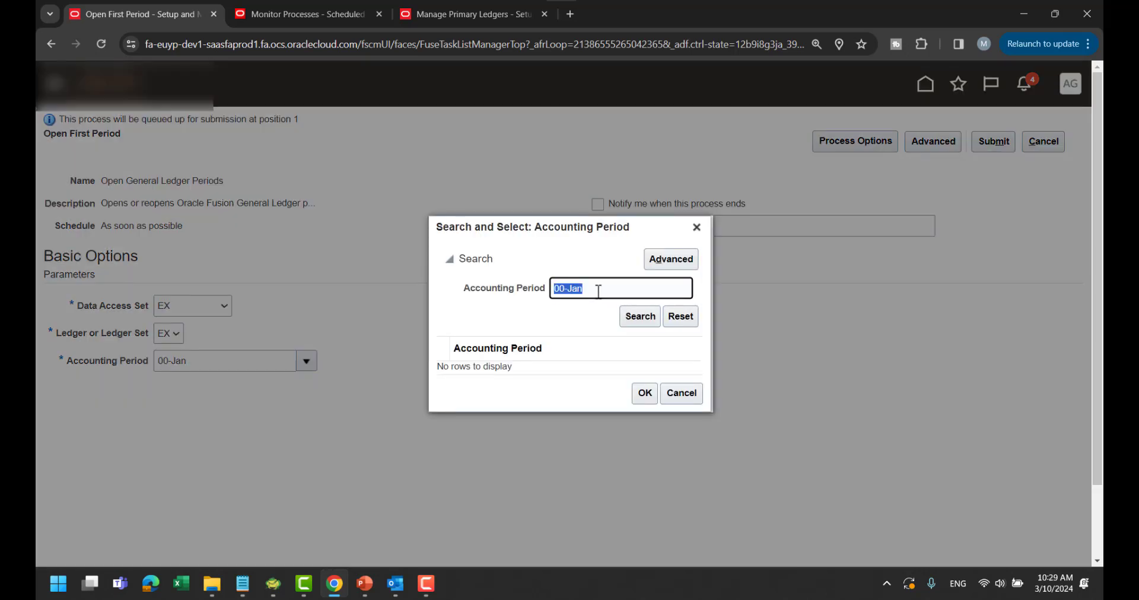
{"action": "type", "text": "23"}
{"action": "key", "text": "Return"}
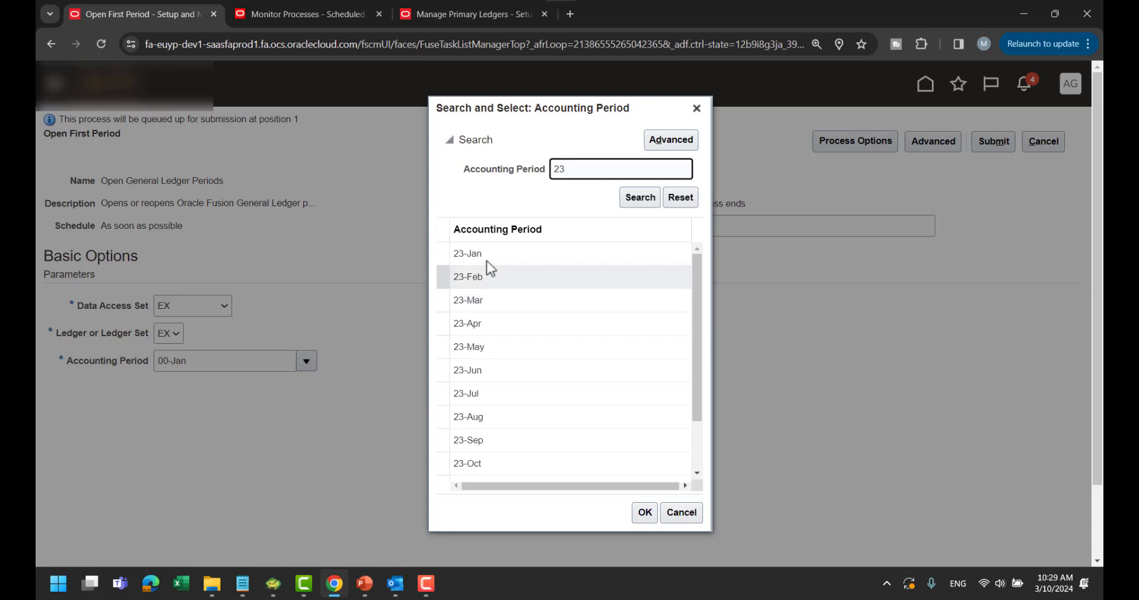
{"action": "scroll", "coordinate": [534, 409], "scroll_direction": "down", "scroll_amount": 3}
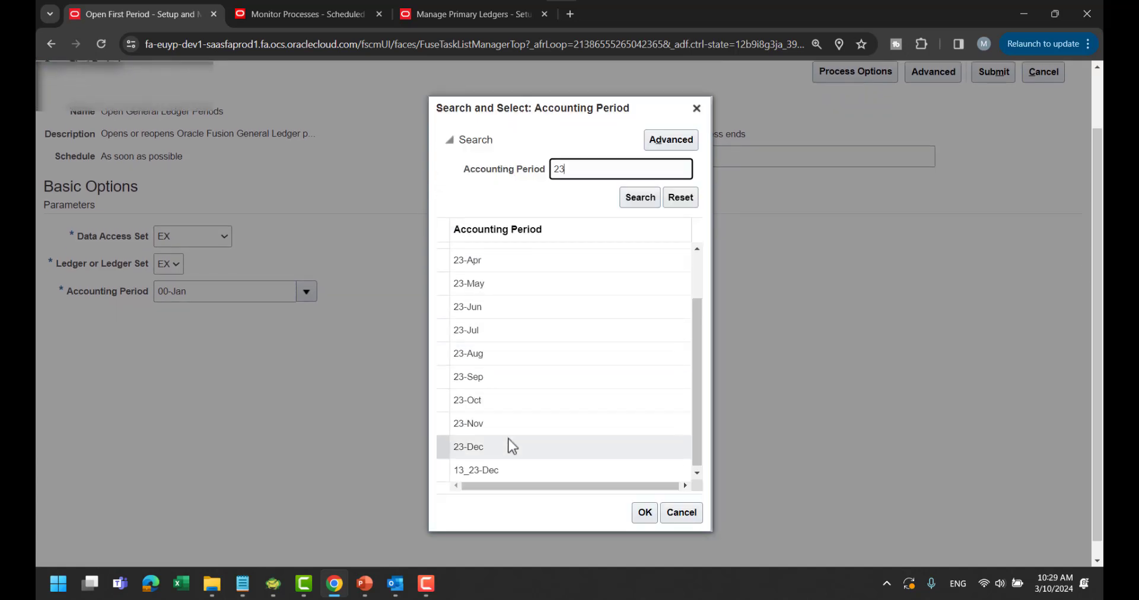
{"action": "left_click", "coordinate": [508, 445]}
{"action": "left_click", "coordinate": [644, 512]}
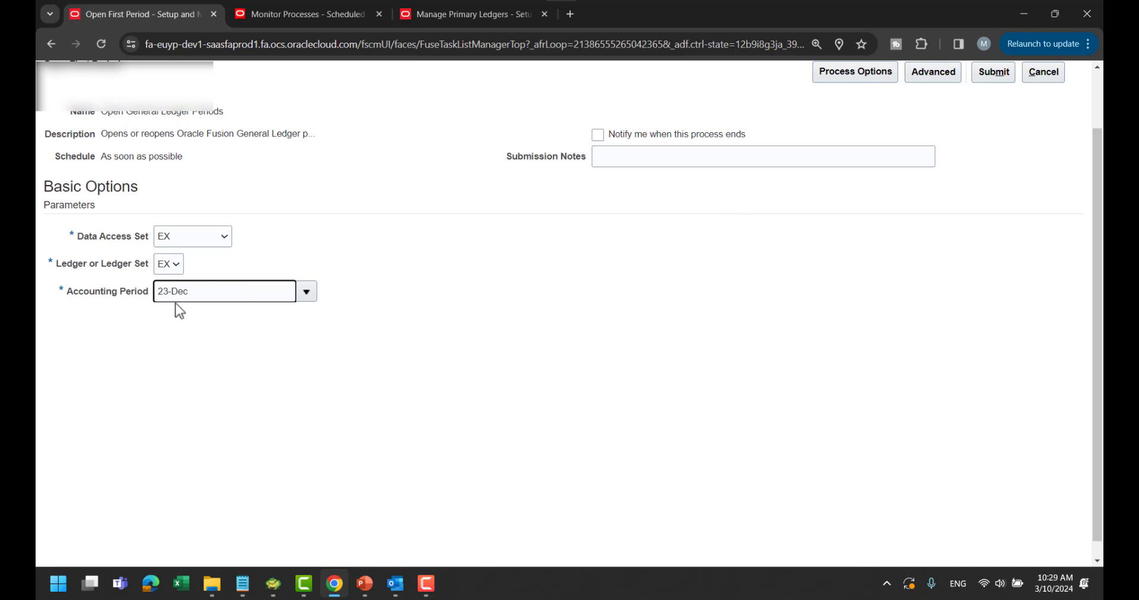
Step: Submit the Open General Ledger Periods process and acknowledge the submission
{"action": "scroll", "coordinate": [737, 337], "scroll_direction": "up", "scroll_amount": 2}
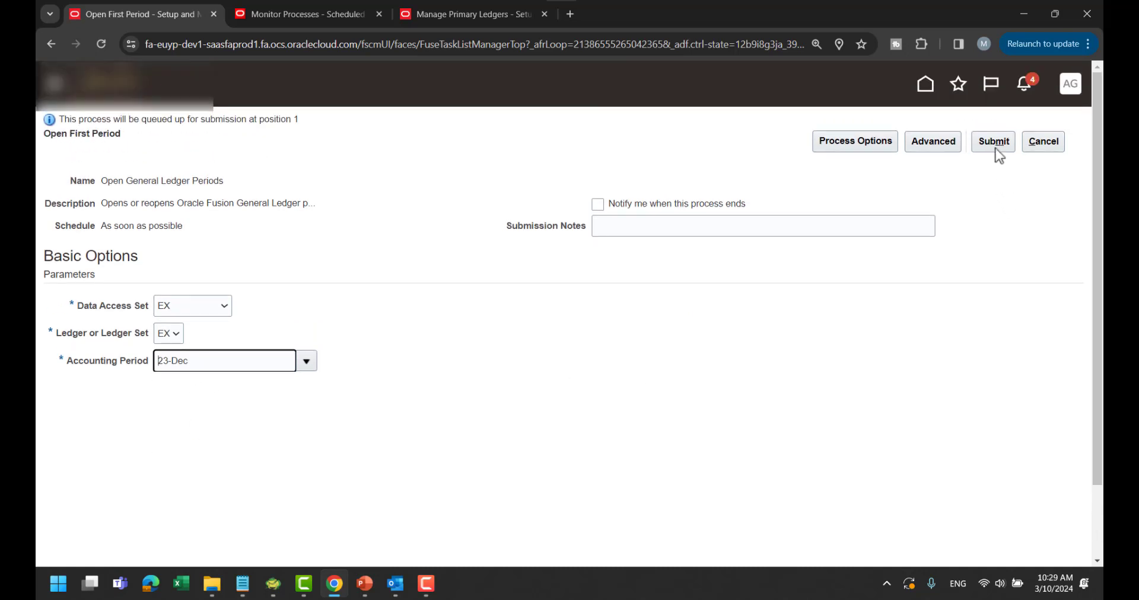
{"action": "left_click", "coordinate": [995, 145]}
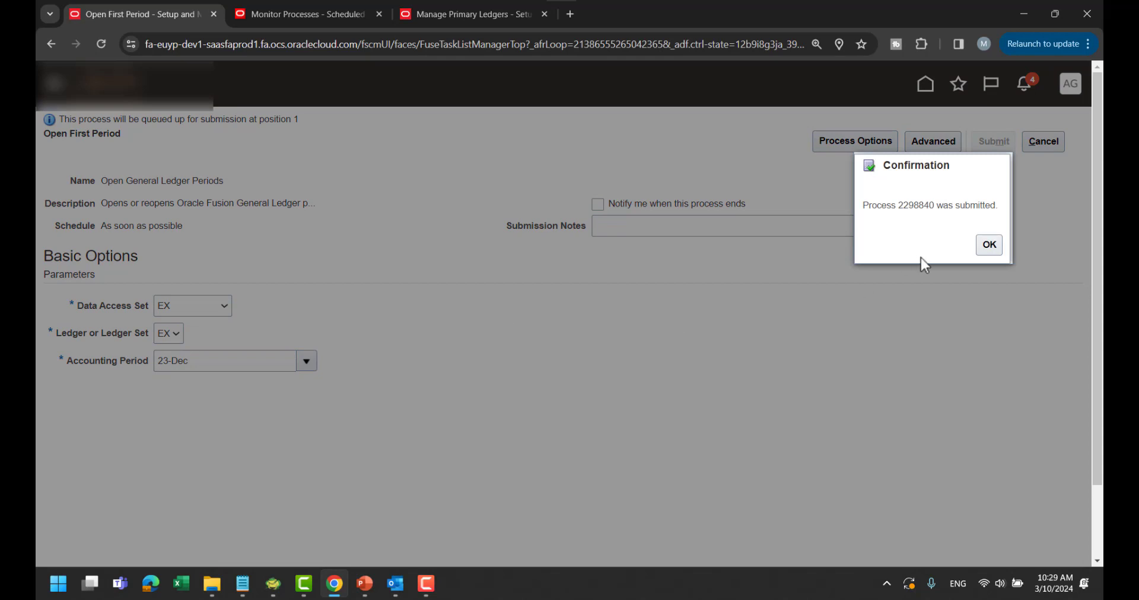
{"action": "left_click", "coordinate": [998, 247]}
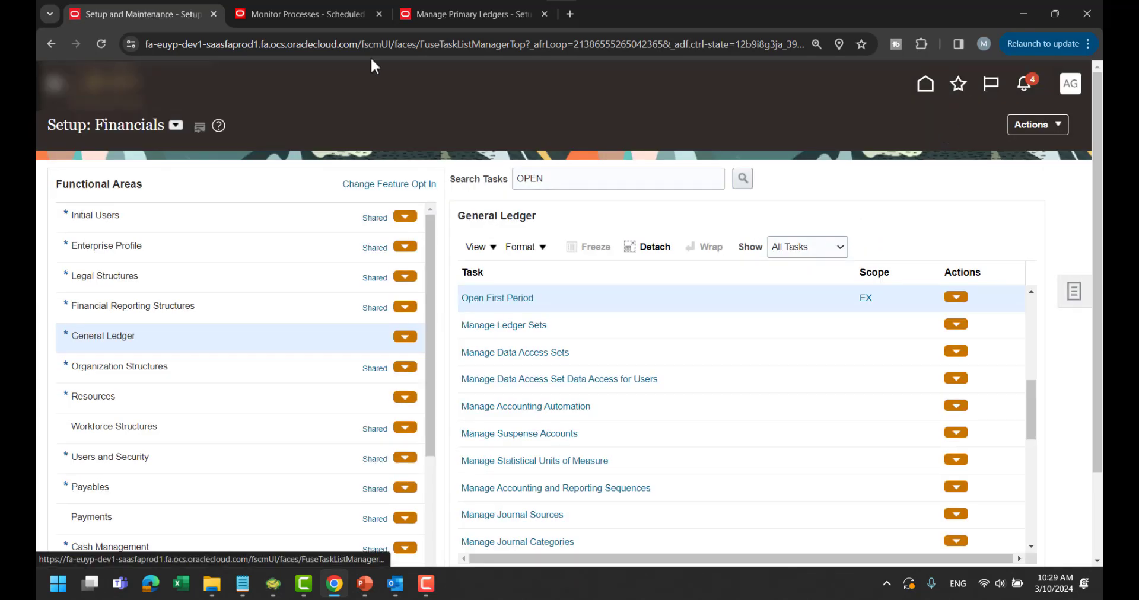
Step: Refresh the scheduled processes list and check the status of the Open General Ledger Periods process
{"action": "left_click", "coordinate": [293, 9]}
{"action": "left_click", "coordinate": [630, 274]}
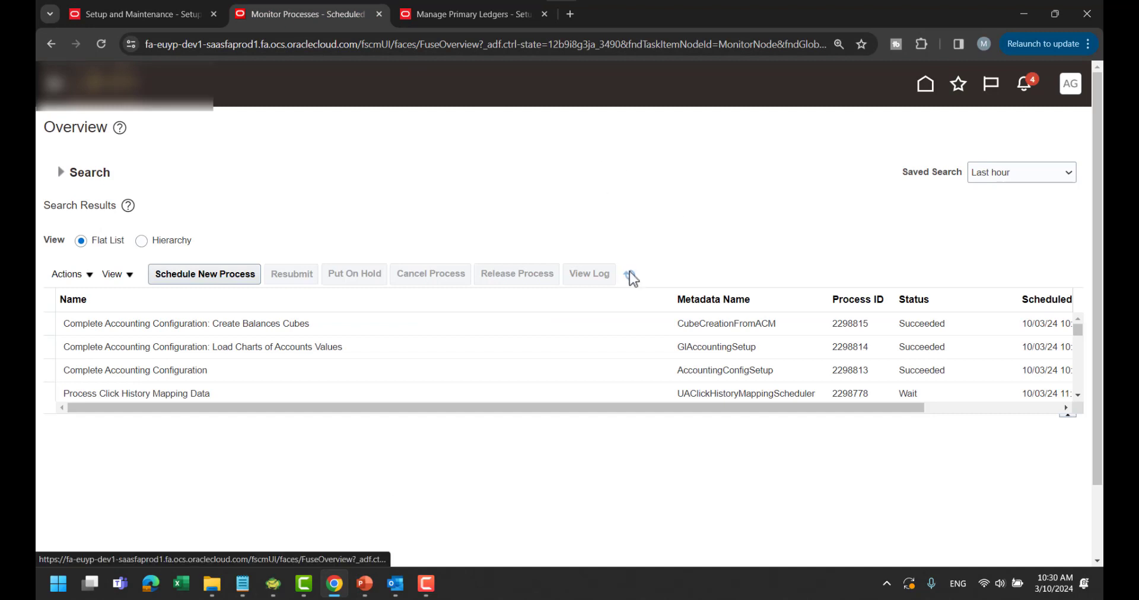
{"action": "left_click", "coordinate": [629, 274]}
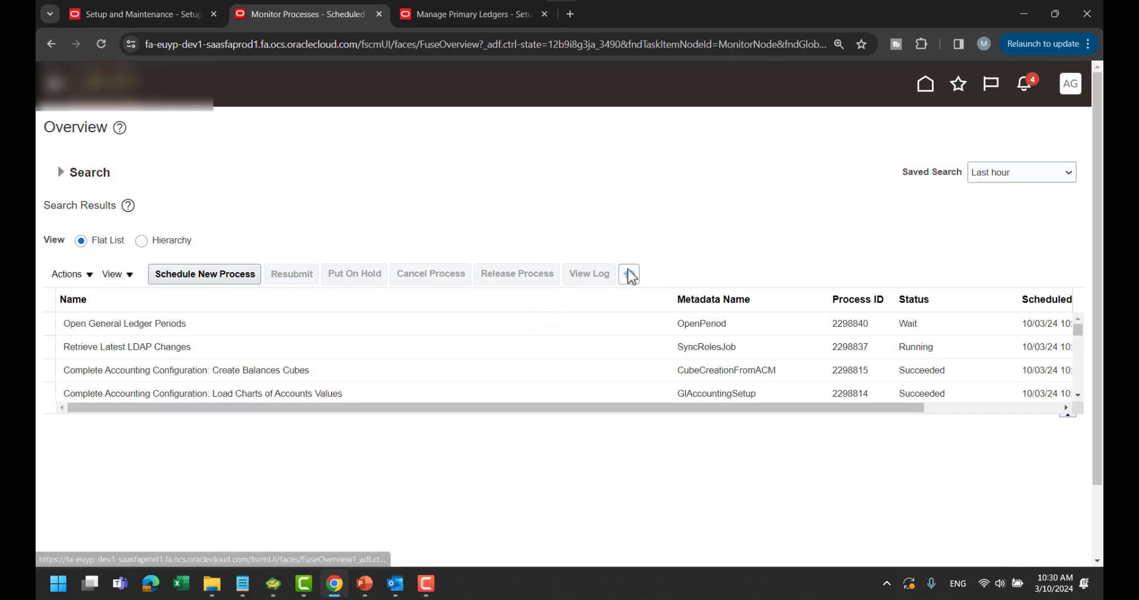
{"action": "left_click", "coordinate": [629, 274]}
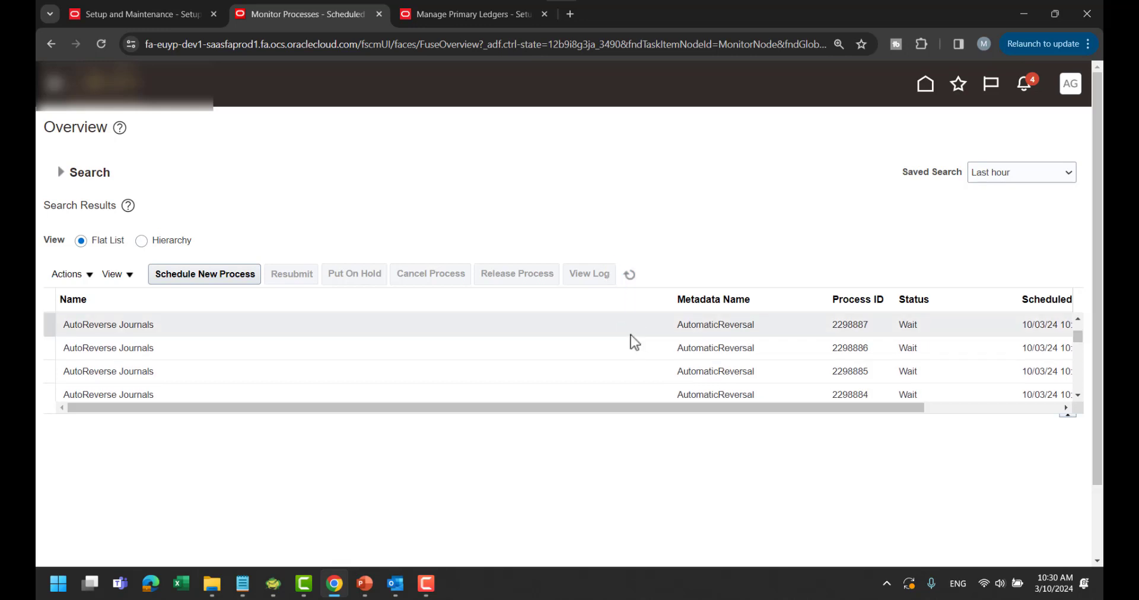
{"action": "scroll", "coordinate": [631, 335], "scroll_direction": "down", "scroll_amount": 10}
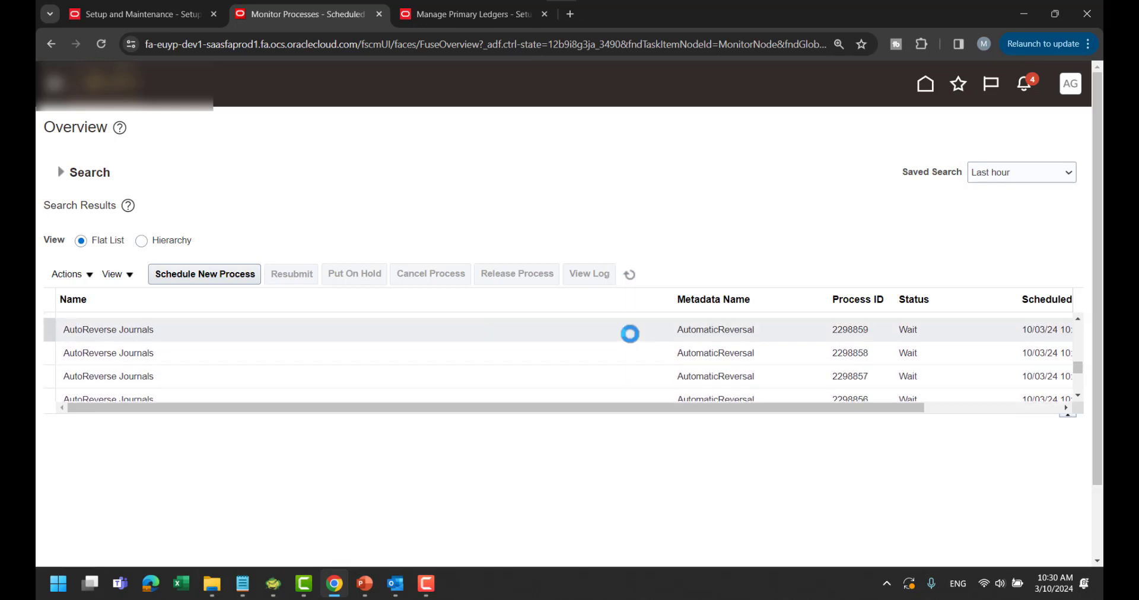
{"action": "scroll", "coordinate": [621, 350], "scroll_direction": "down", "scroll_amount": 5}
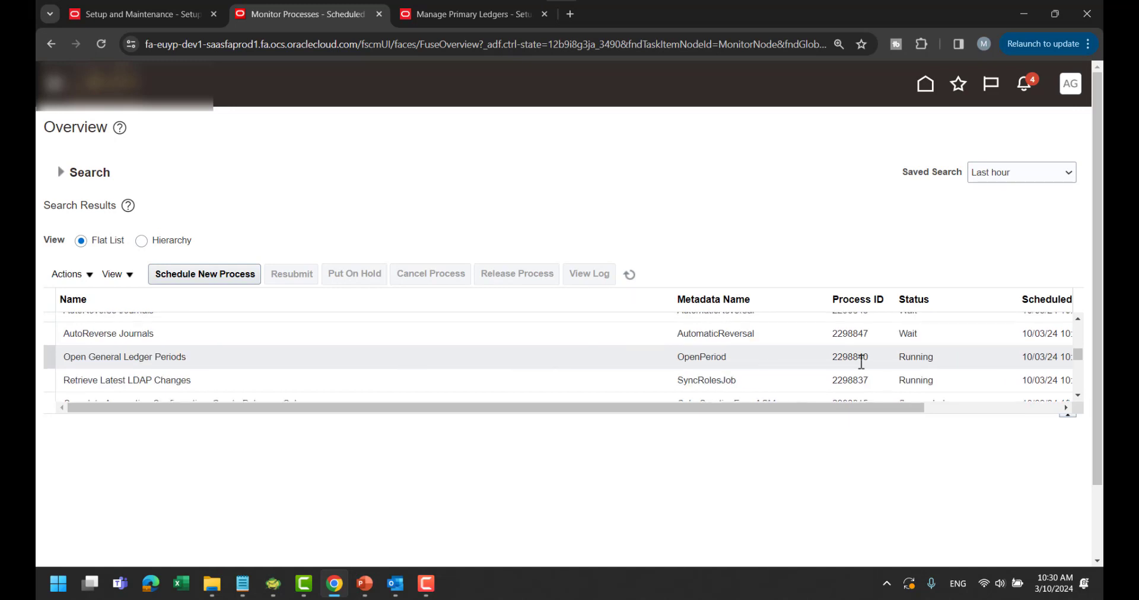
{"action": "left_click", "coordinate": [483, 363]}
{"action": "left_click_drag", "start_coordinate": [195, 357], "coordinate": [64, 353]}
{"action": "left_click", "coordinate": [86, 175]}
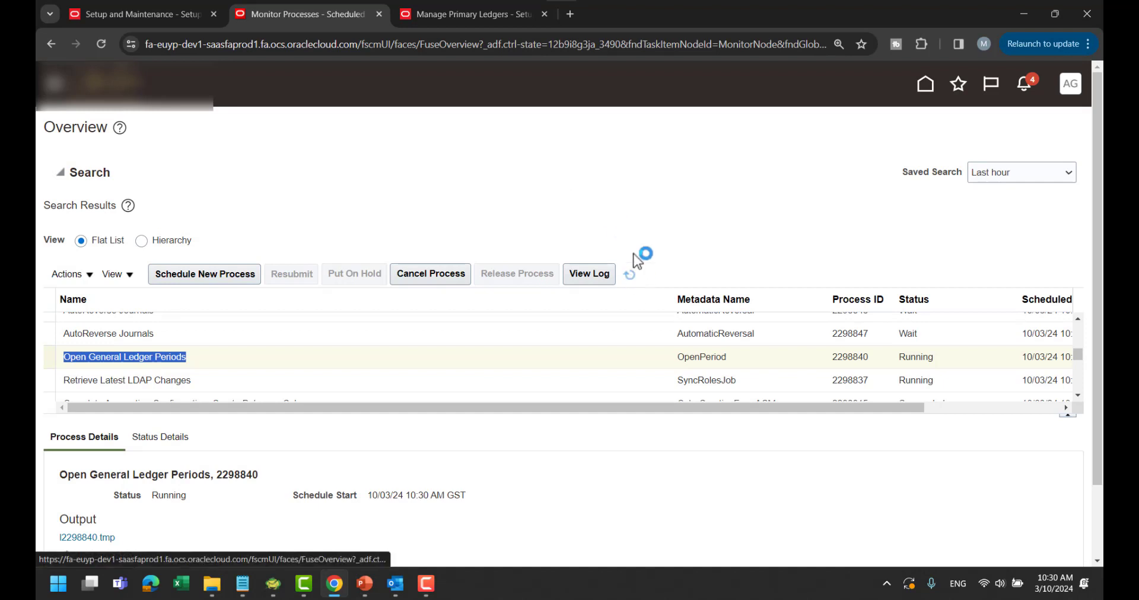
Step: Leave the setup tasks for the home page and open the Period Close work area
{"action": "left_click", "coordinate": [149, 22]}
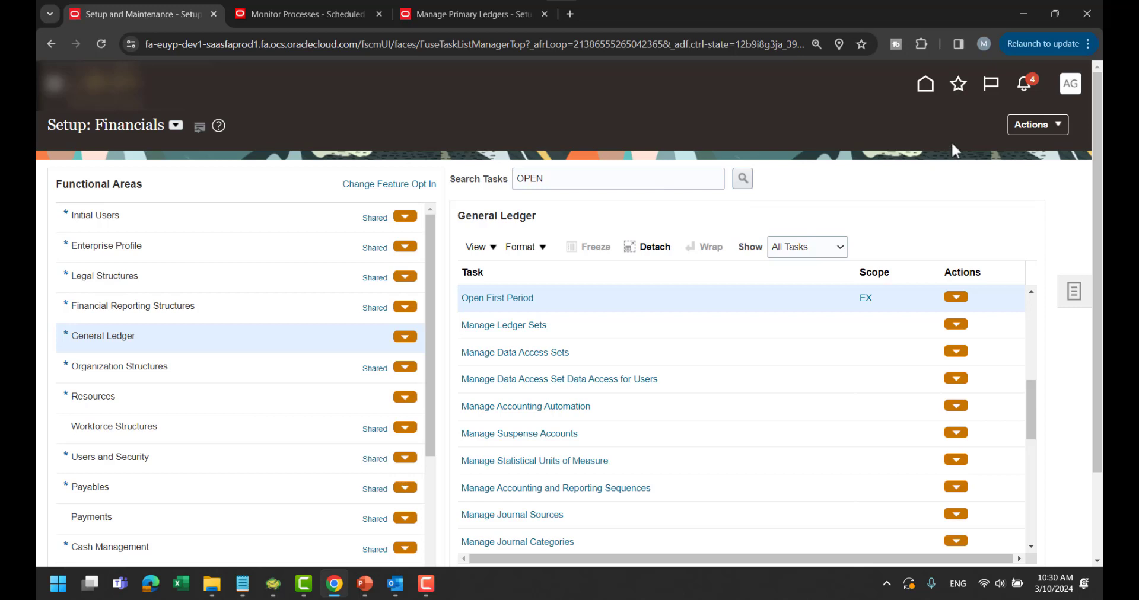
{"action": "left_click", "coordinate": [925, 83]}
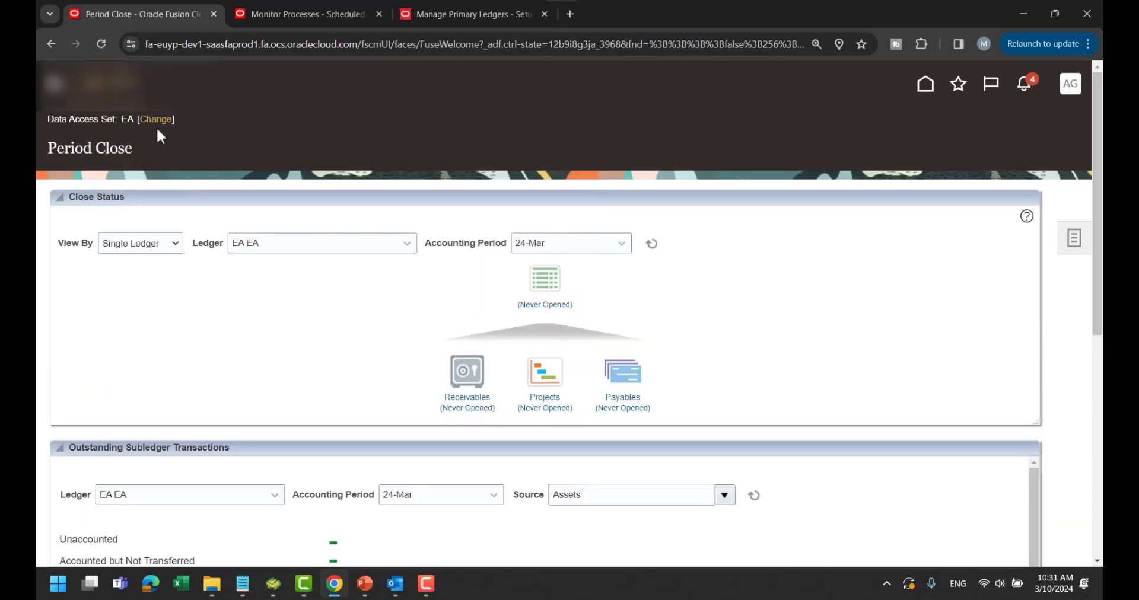
Step: Change the data access set to EX and open the General Ledger accounting period statuses for its ledger
{"action": "left_click", "coordinate": [155, 119]}
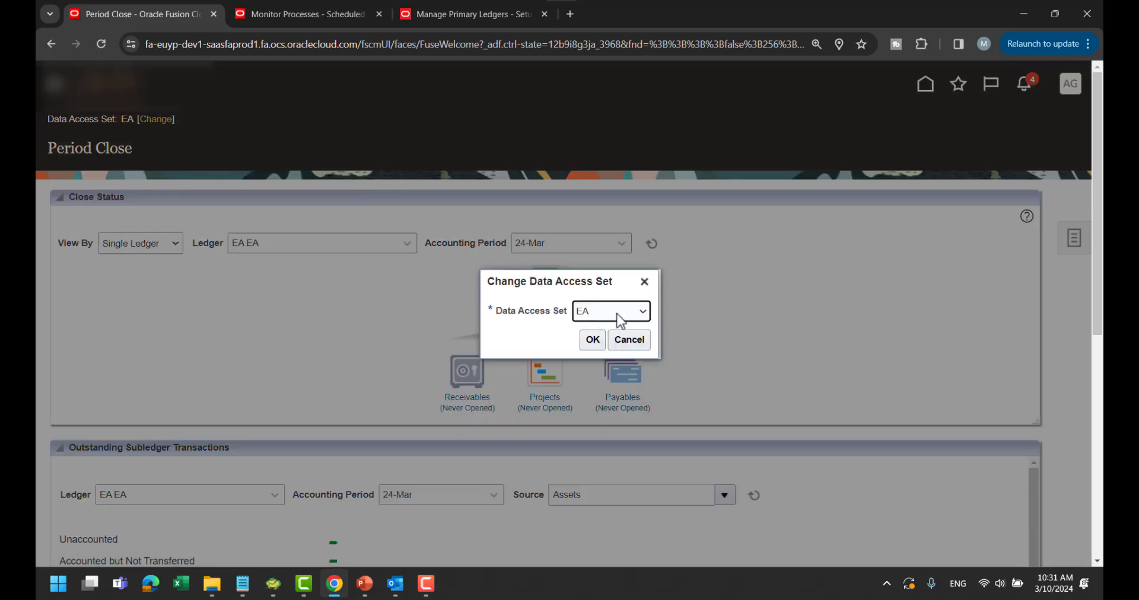
{"action": "left_click", "coordinate": [620, 321]}
{"action": "left_click", "coordinate": [593, 364]}
{"action": "left_click", "coordinate": [592, 339]}
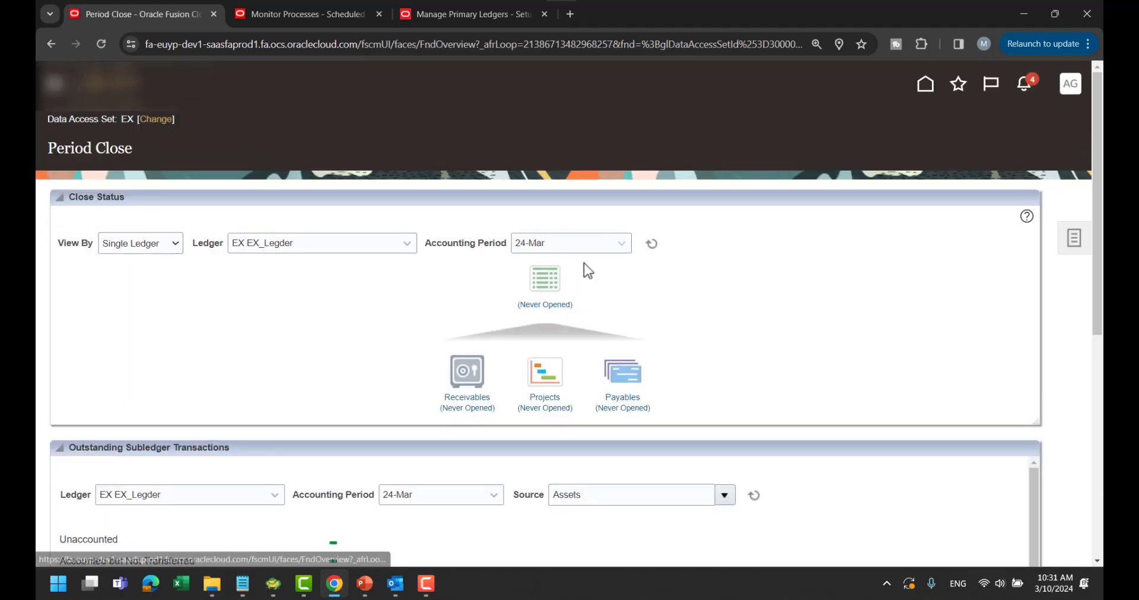
{"action": "left_click", "coordinate": [549, 306]}
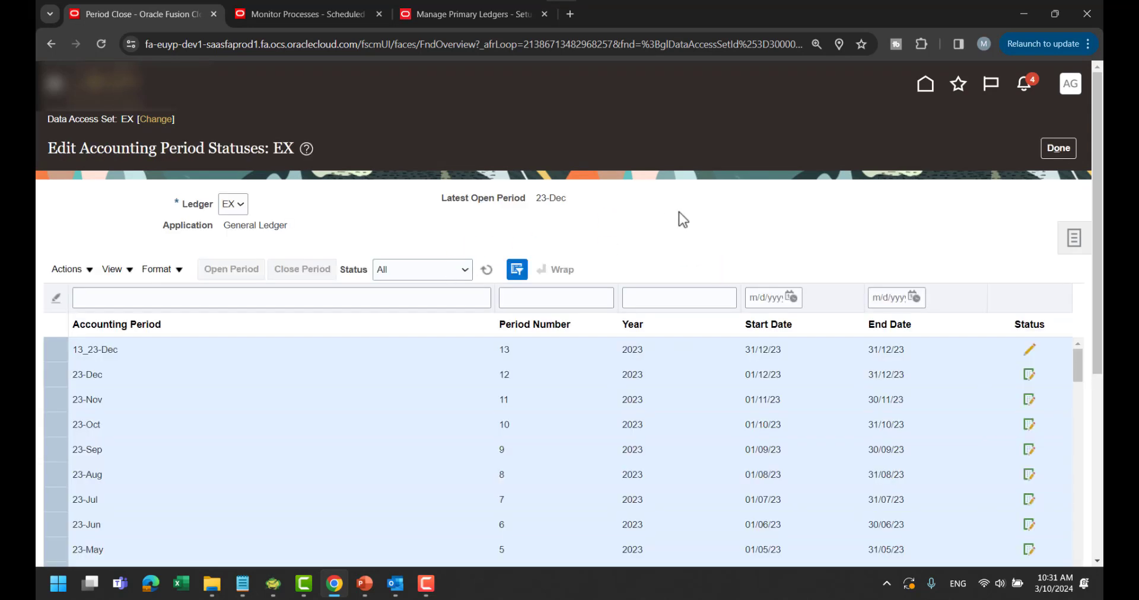
Step: Filter the ledger's accounting periods to status Open and look through the listed periods across the years
{"action": "left_click", "coordinate": [411, 276]}
{"action": "left_click", "coordinate": [407, 323]}
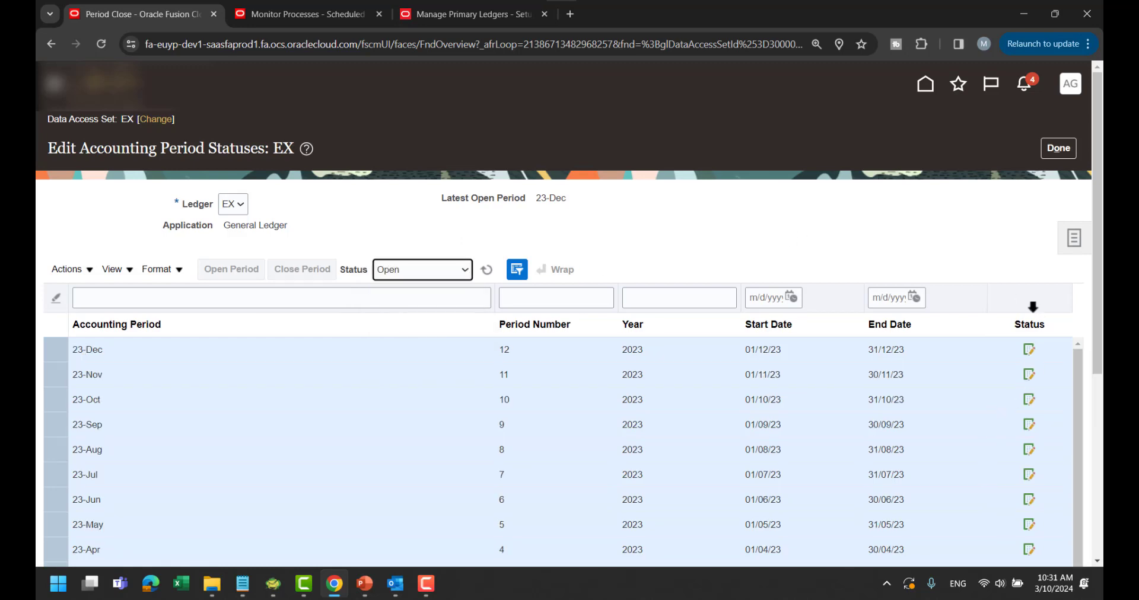
{"action": "scroll", "coordinate": [1051, 349], "scroll_direction": "down", "scroll_amount": 5}
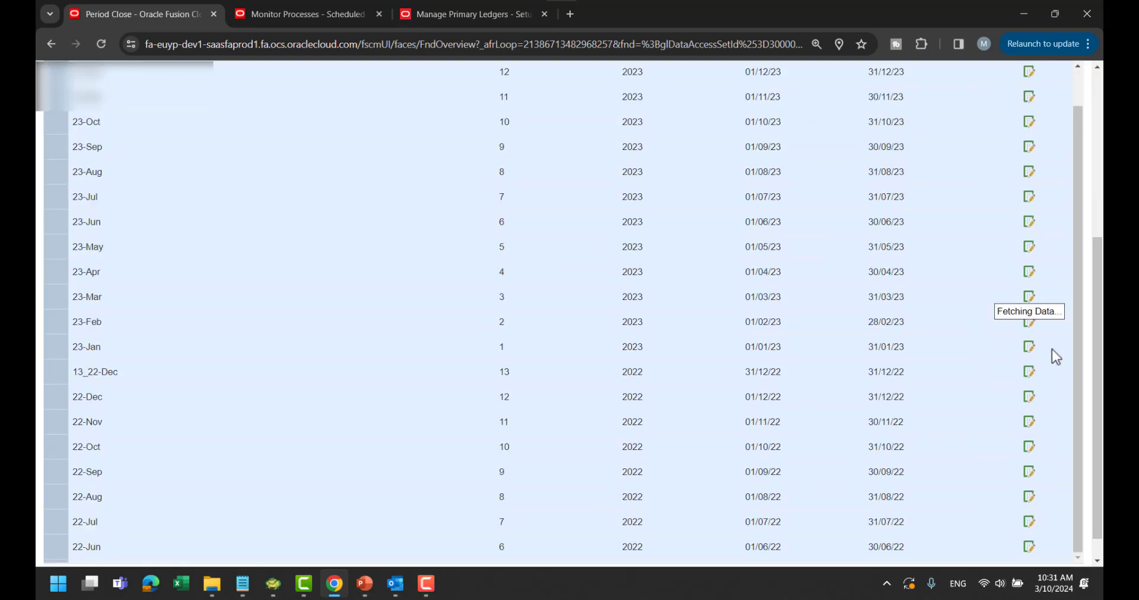
{"action": "scroll", "coordinate": [458, 305], "scroll_direction": "down", "scroll_amount": 6}
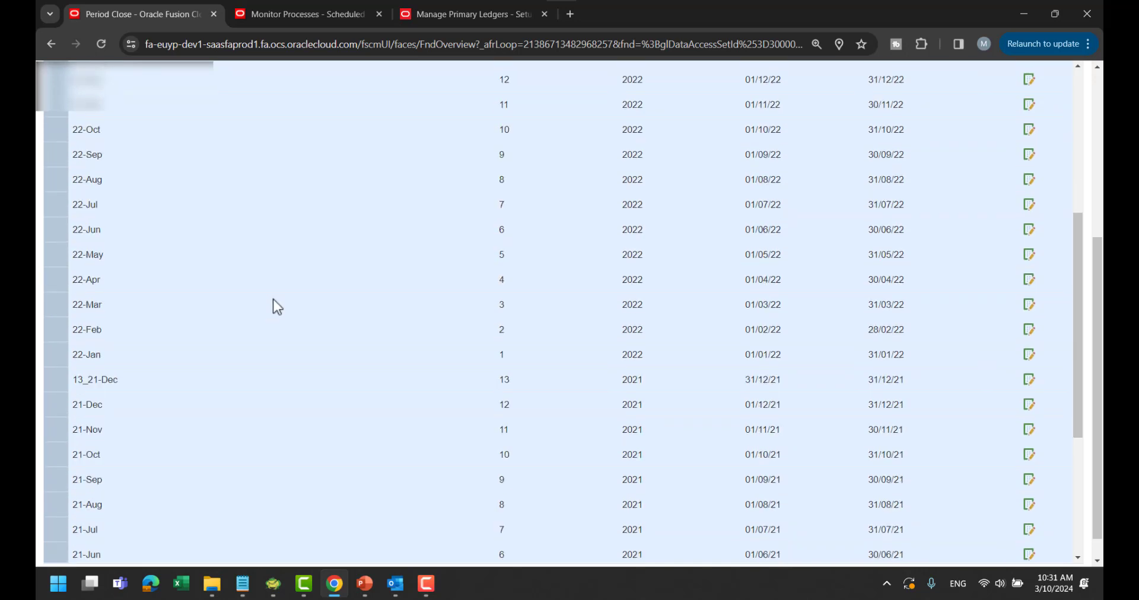
{"action": "left_click_drag", "start_coordinate": [1077, 296], "coordinate": [1063, 507]}
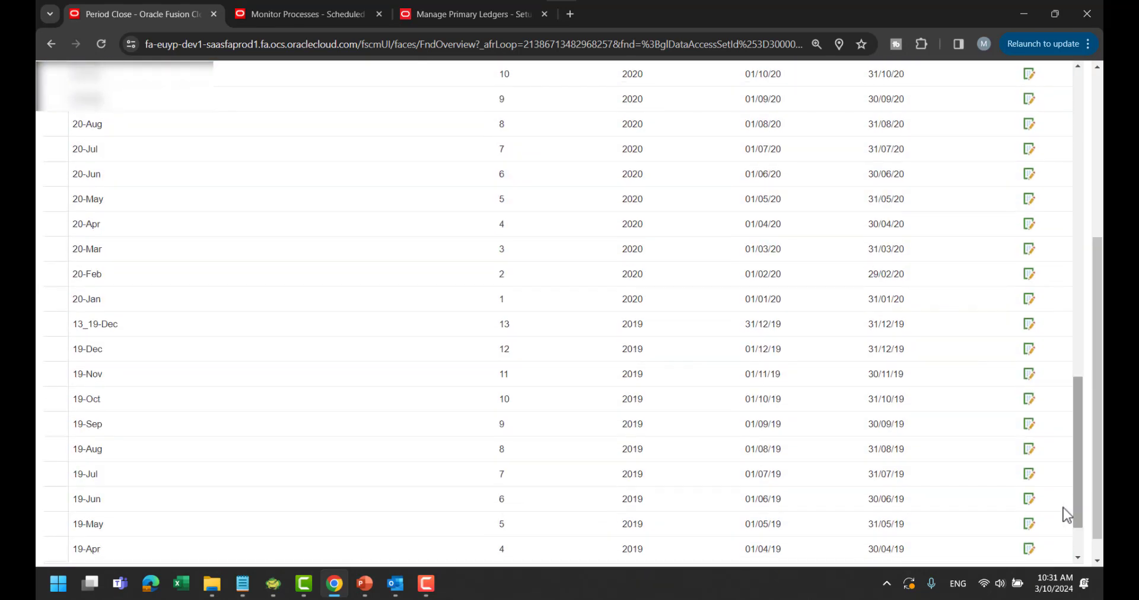
{"action": "scroll", "coordinate": [379, 371], "scroll_direction": "up", "scroll_amount": 5}
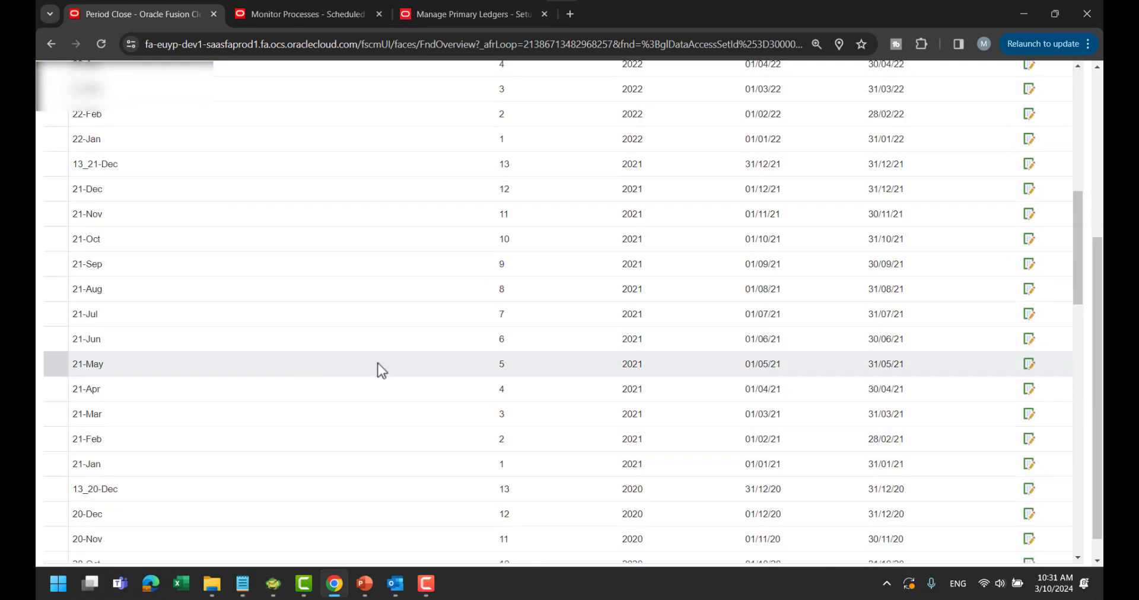
{"action": "scroll", "coordinate": [1097, 318], "scroll_direction": "up", "scroll_amount": 1}
{"action": "left_click_drag", "start_coordinate": [1097, 318], "coordinate": [1097, 216]}
{"action": "left_click_drag", "start_coordinate": [1079, 440], "coordinate": [1078, 312]}
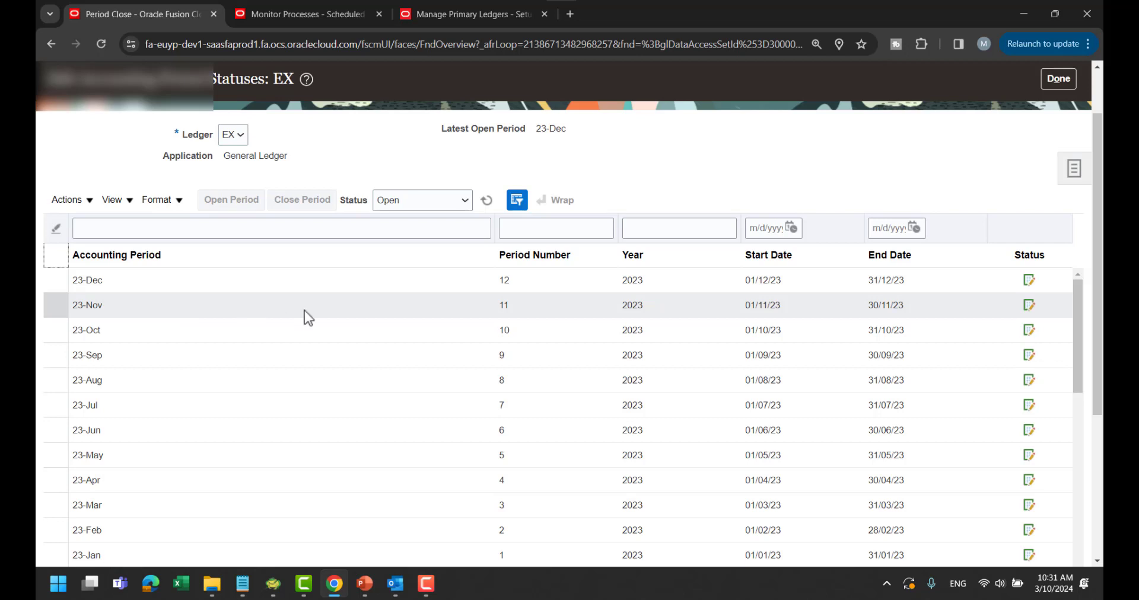
Step: Search the open accounting periods for 00 to examine the earliest year, and clear the search value
{"action": "left_click", "coordinate": [293, 229]}
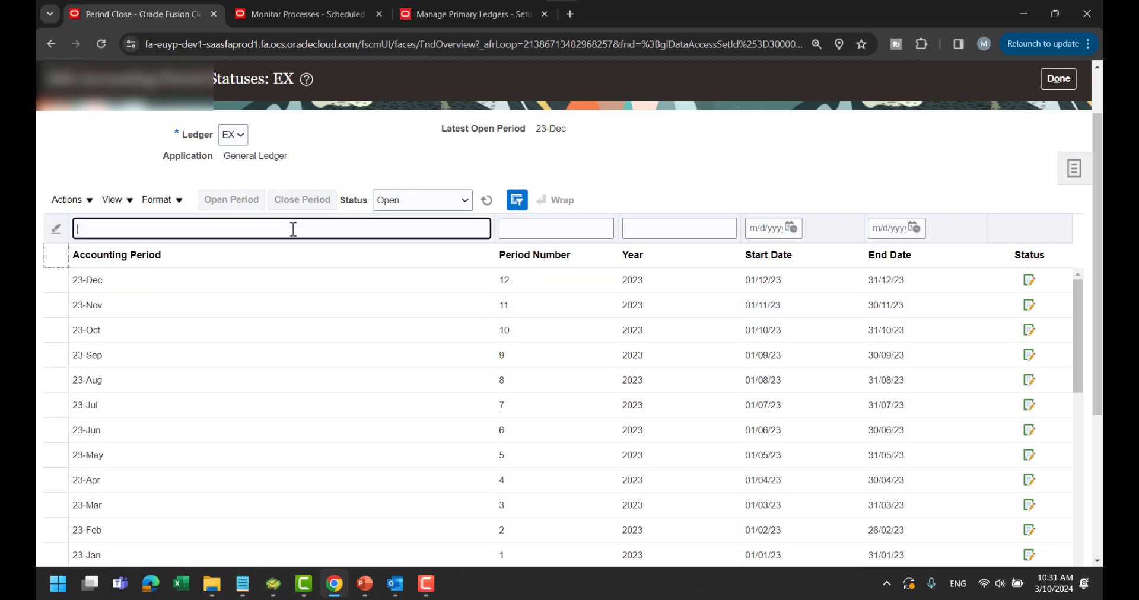
{"action": "type", "text": "00"}
{"action": "key", "text": "Return"}
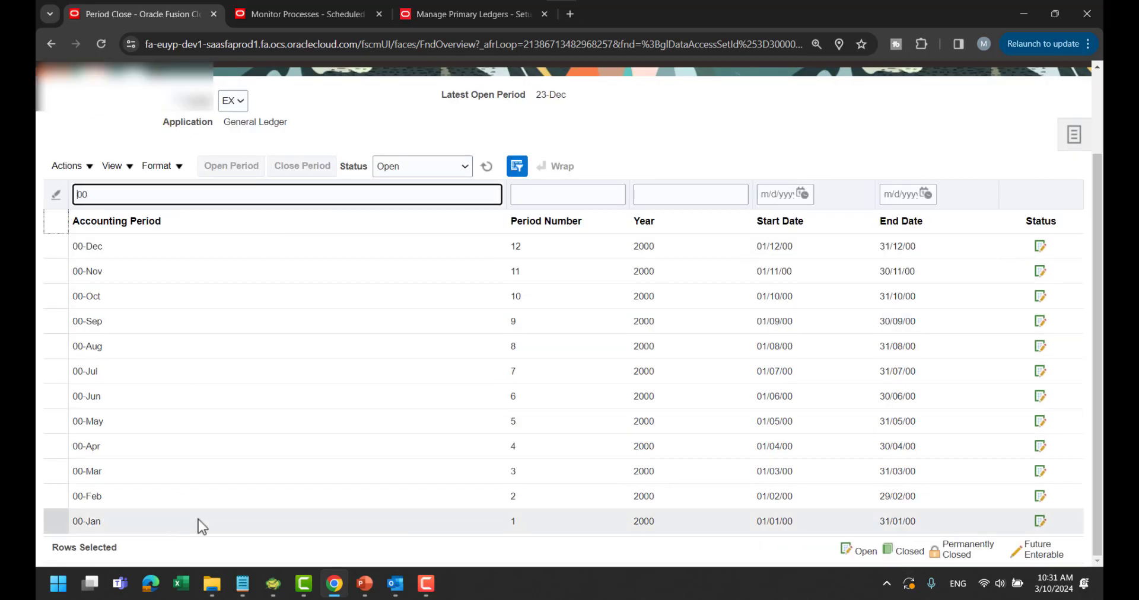
{"action": "double_click", "coordinate": [136, 199]}
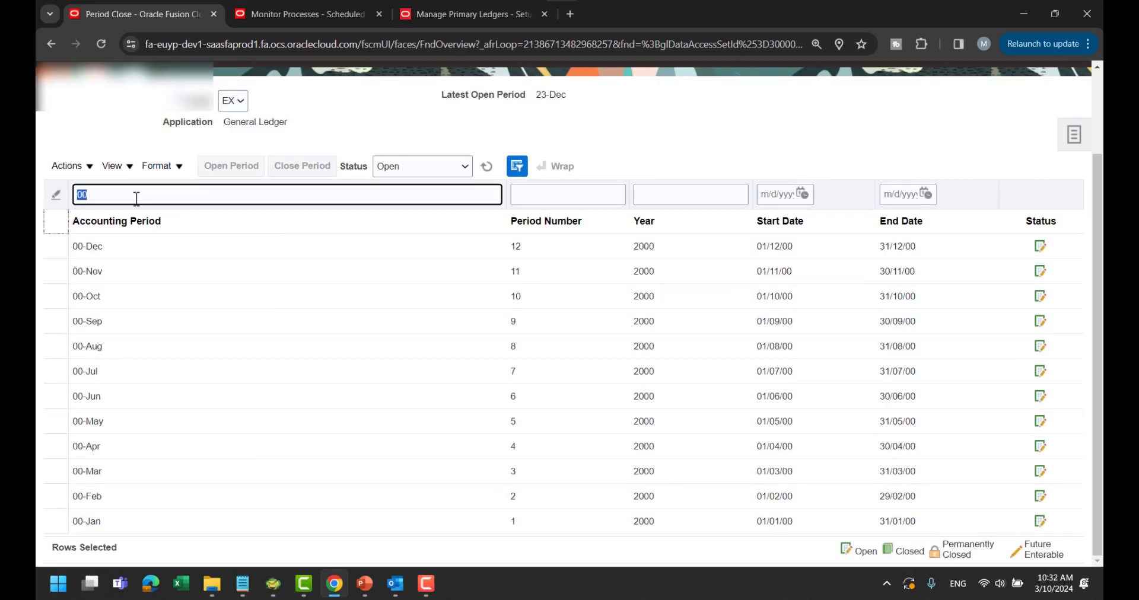
{"action": "key", "text": "BackSpace"}
{"action": "key", "text": "Return"}
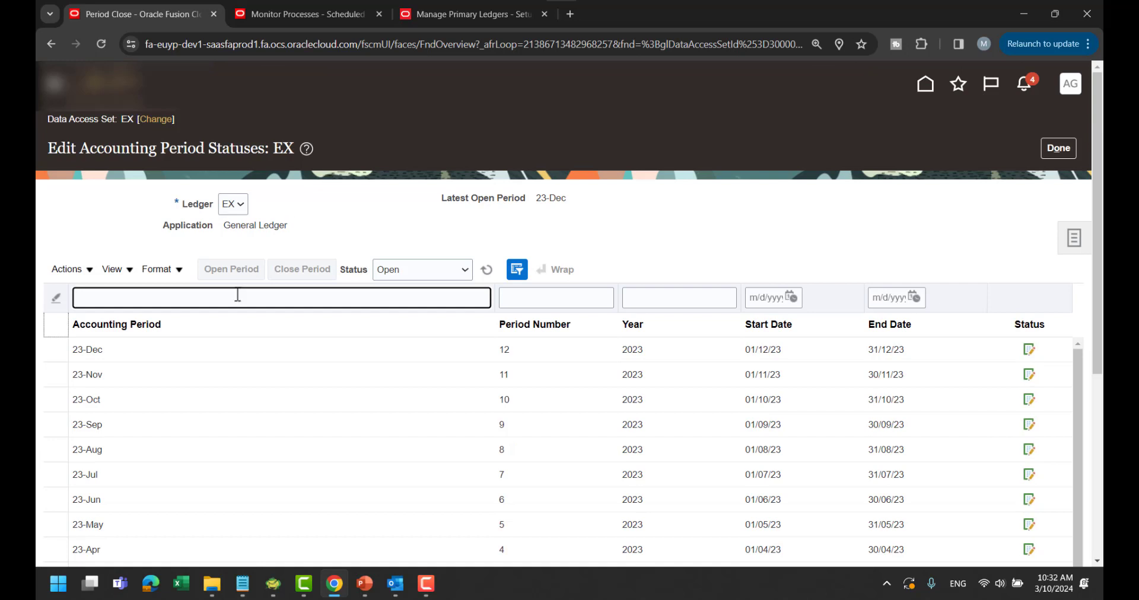
Step: Select all open accounting periods of ledger EX, submit them for closing and dismiss the submission message
{"action": "left_click", "coordinate": [56, 324]}
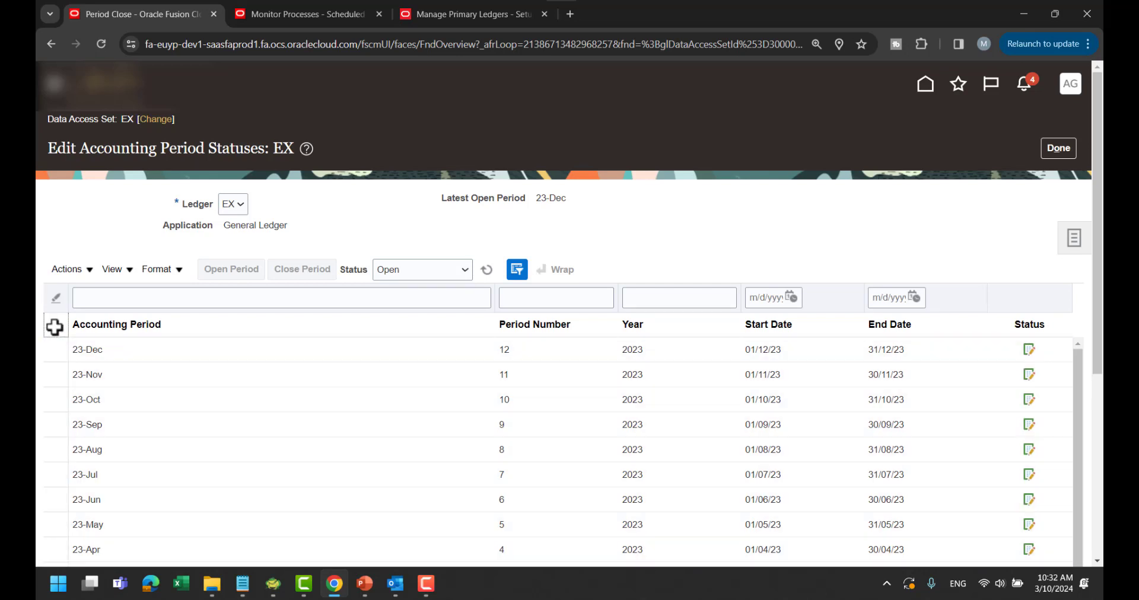
{"action": "left_click", "coordinate": [54, 328]}
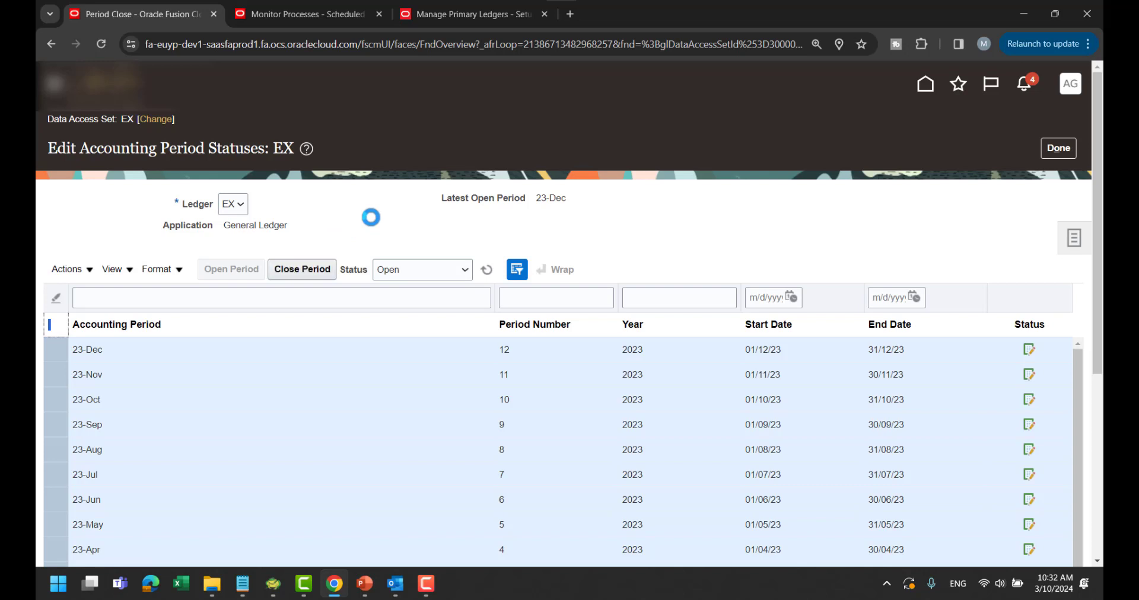
{"action": "left_click", "coordinate": [302, 270]}
{"action": "scroll", "coordinate": [1081, 284], "scroll_direction": "down", "scroll_amount": 1}
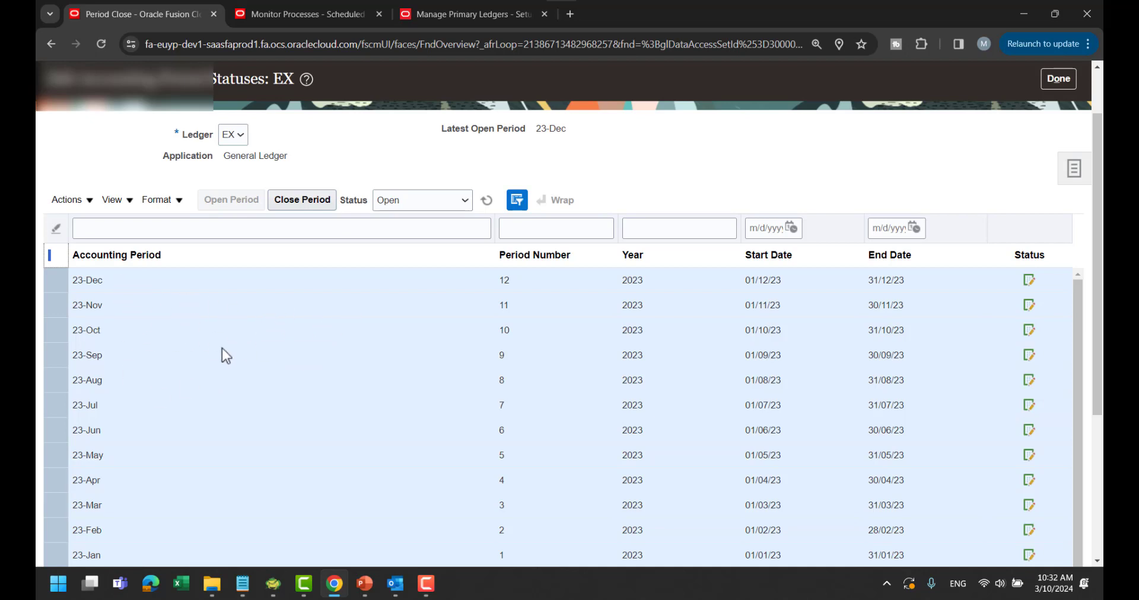
{"action": "left_click", "coordinate": [302, 202]}
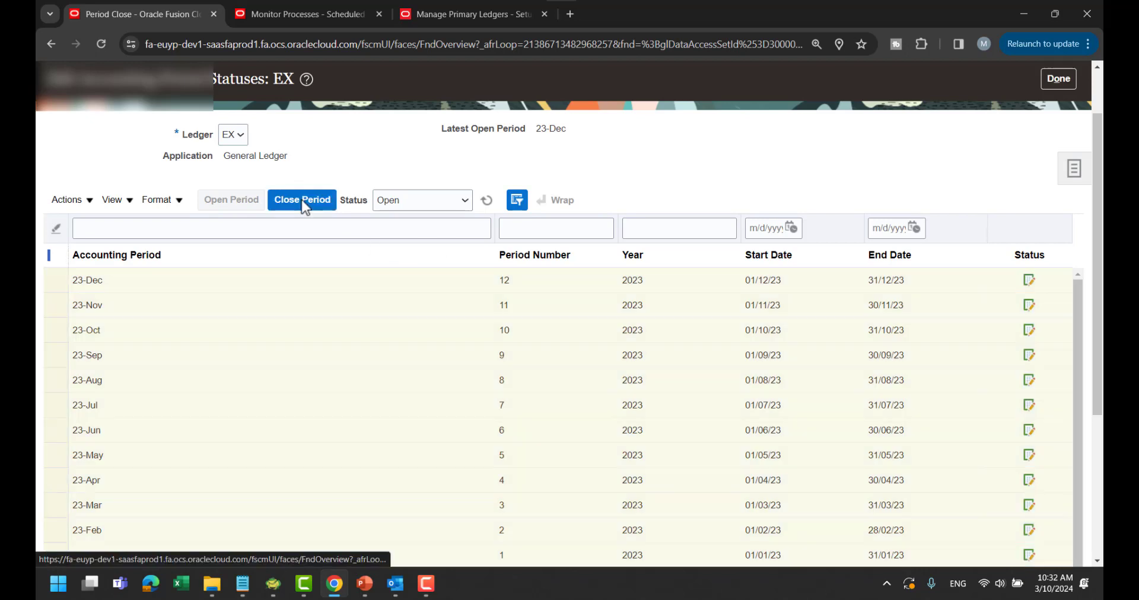
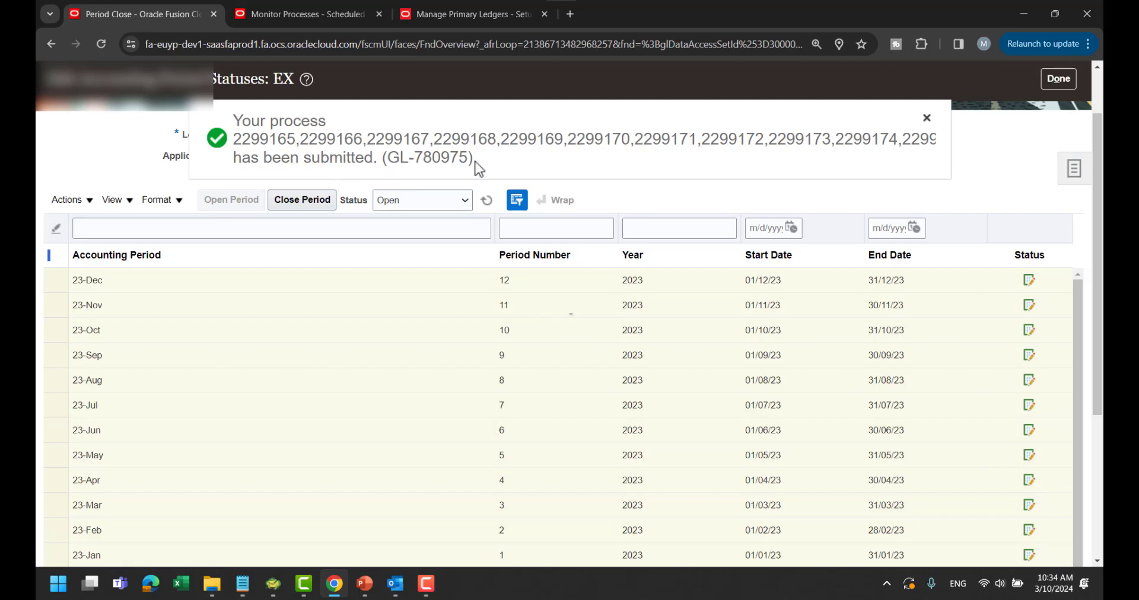
{"action": "left_click", "coordinate": [926, 124]}
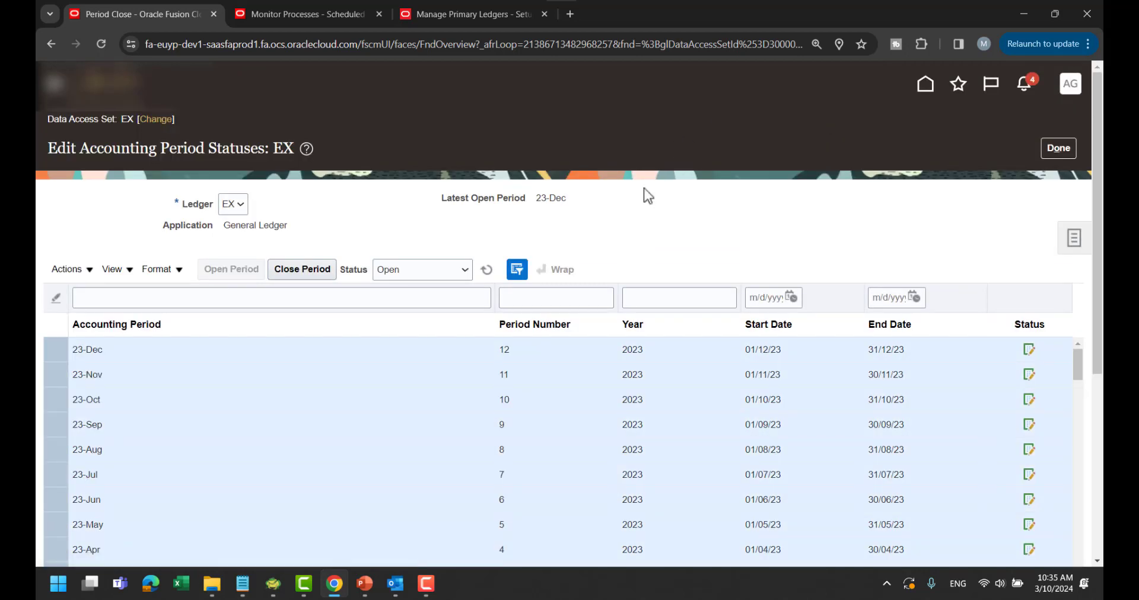
Step: Refresh the period list, filter it to status Closed and check the status of the listed periods
{"action": "left_click", "coordinate": [489, 271]}
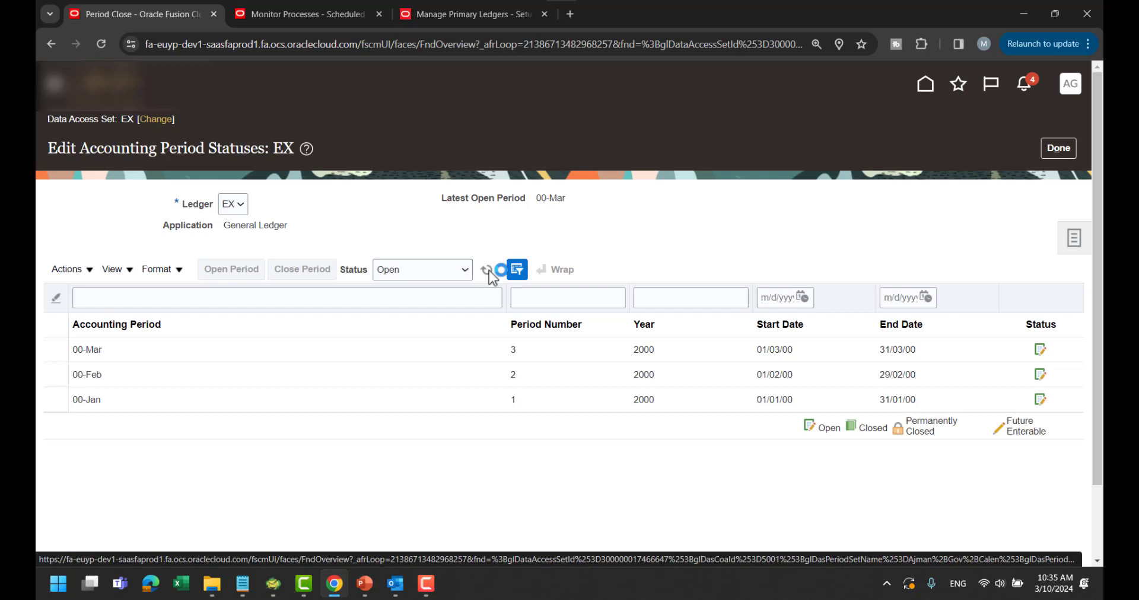
{"action": "left_click", "coordinate": [428, 273]}
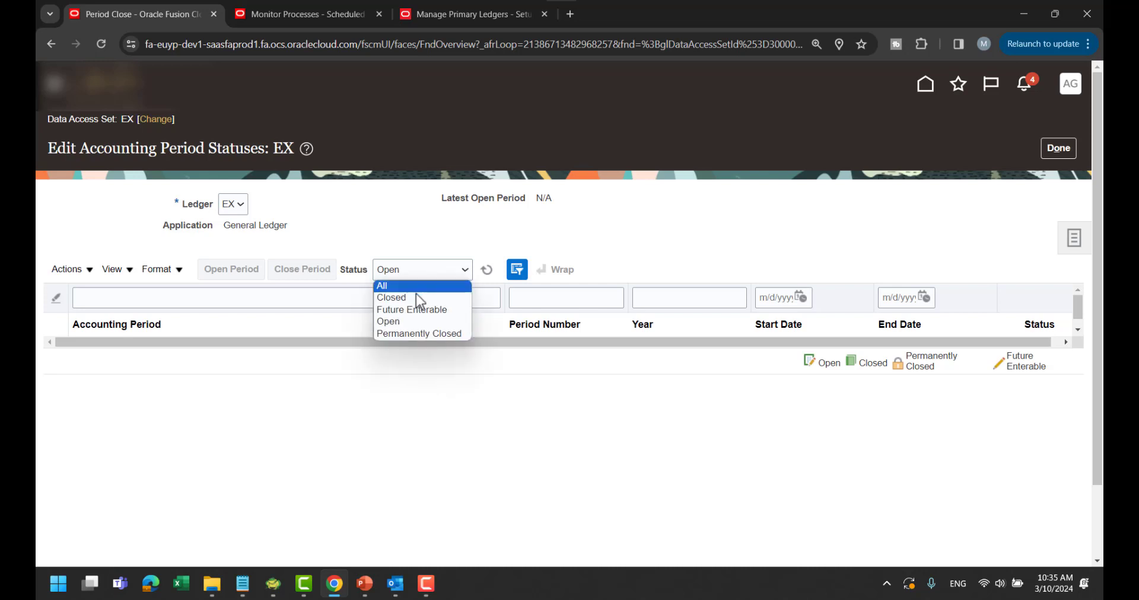
{"action": "left_click", "coordinate": [424, 298]}
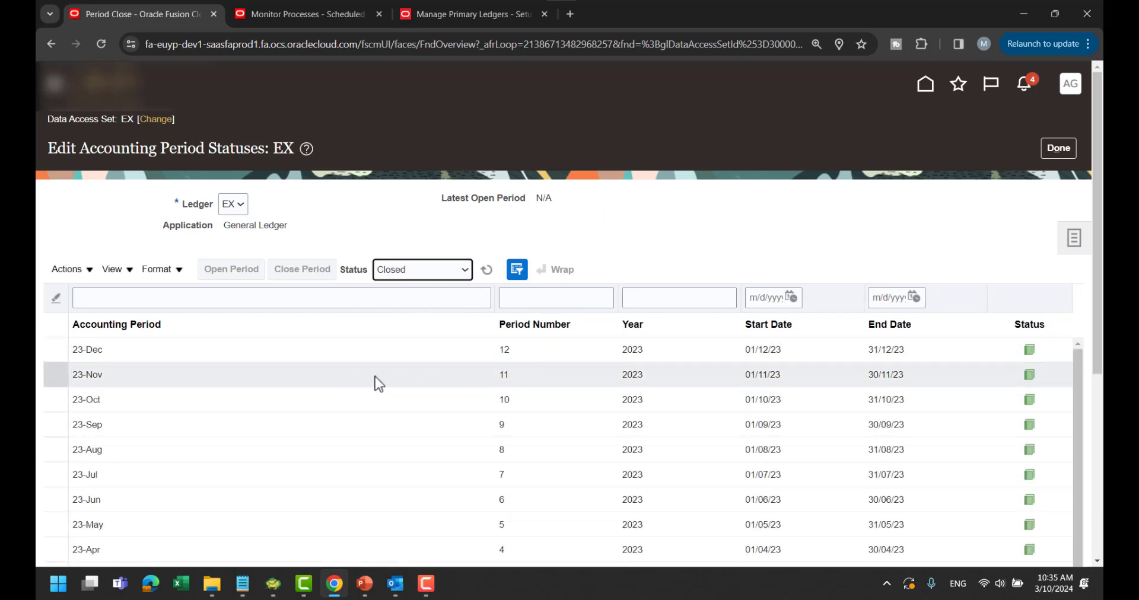
{"action": "scroll", "coordinate": [278, 387], "scroll_direction": "down", "scroll_amount": 1}
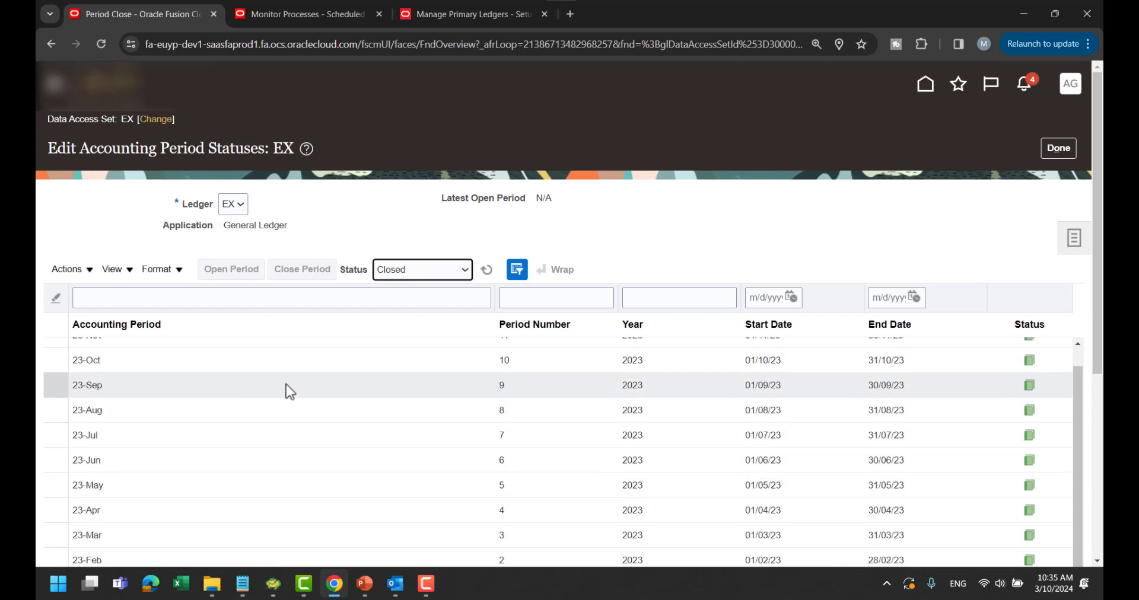
{"action": "scroll", "coordinate": [341, 385], "scroll_direction": "down", "scroll_amount": 5}
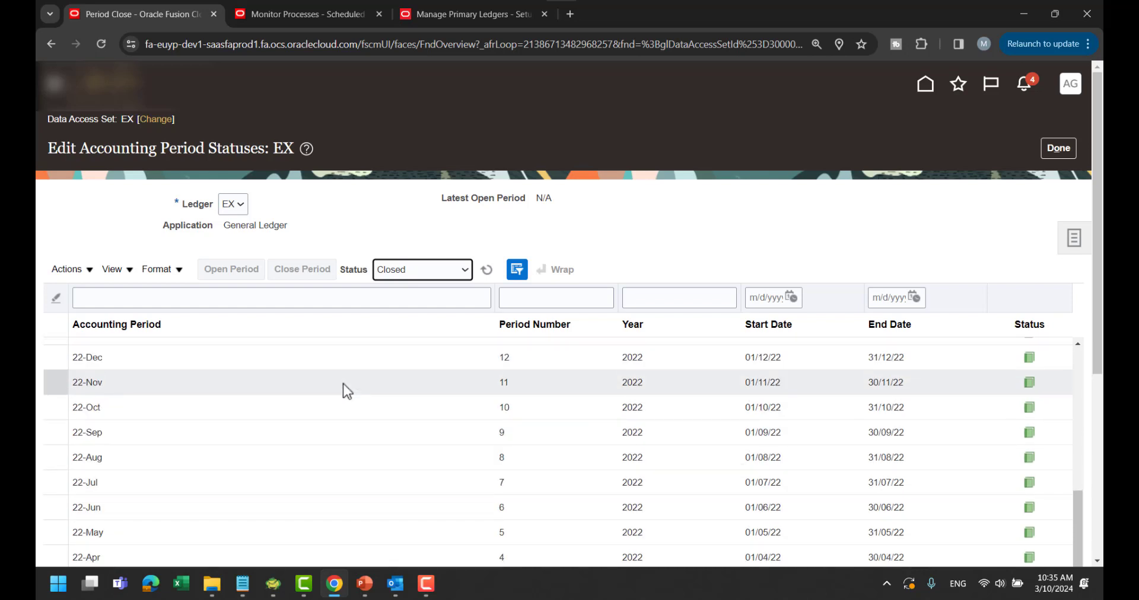
{"action": "scroll", "coordinate": [344, 389], "scroll_direction": "down", "scroll_amount": 3}
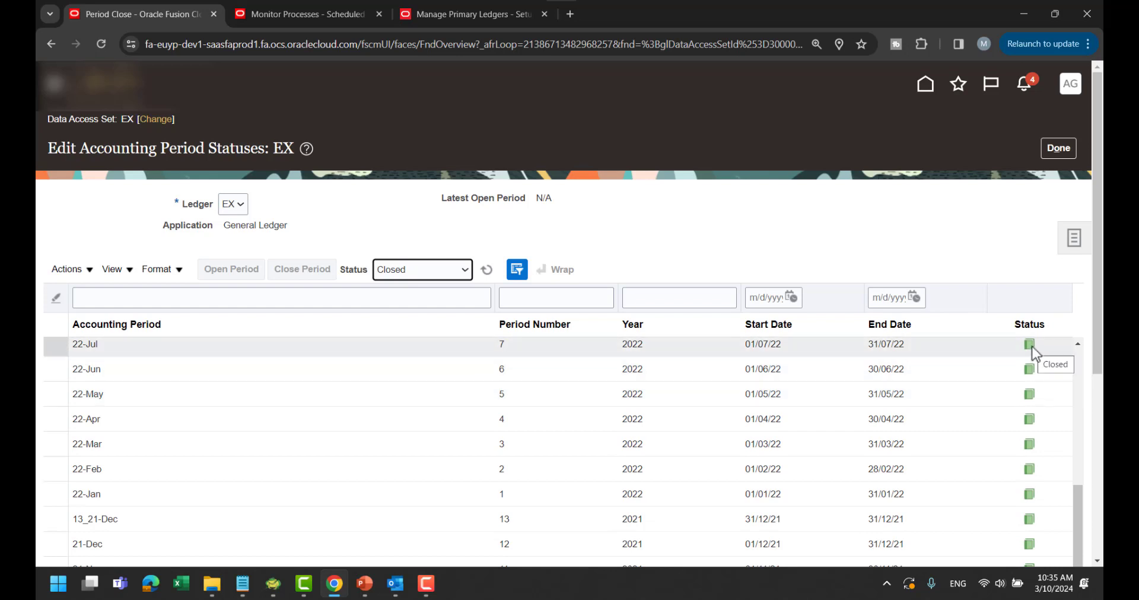
{"action": "scroll", "coordinate": [450, 378], "scroll_direction": "up", "scroll_amount": 10}
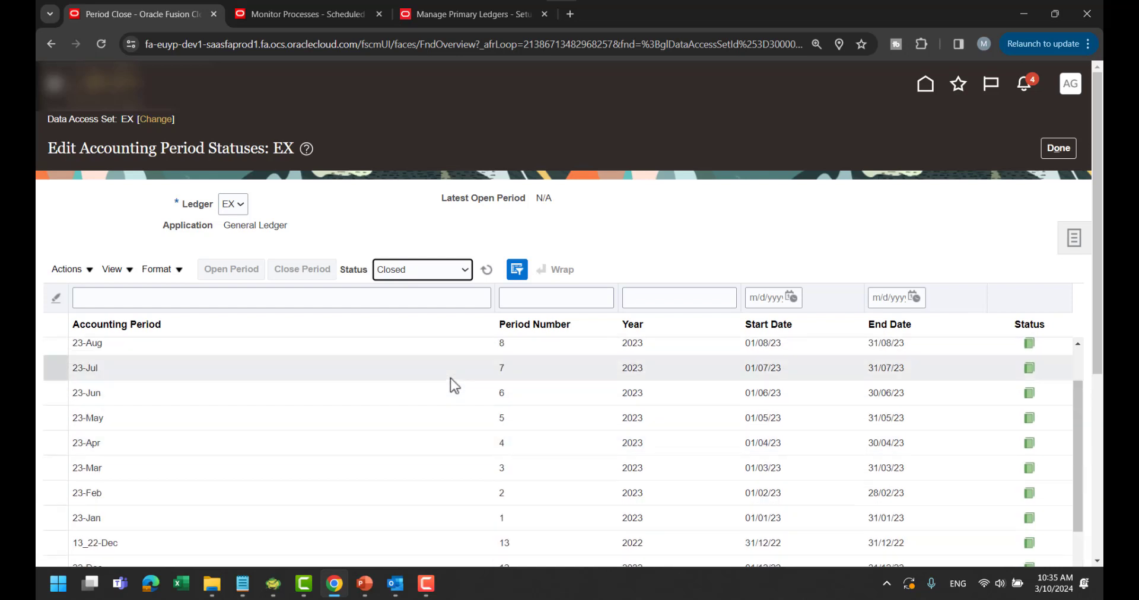
Step: Open the 23-Dec accounting period, dismiss the submission message and finish editing the period statuses
{"action": "left_click", "coordinate": [338, 350]}
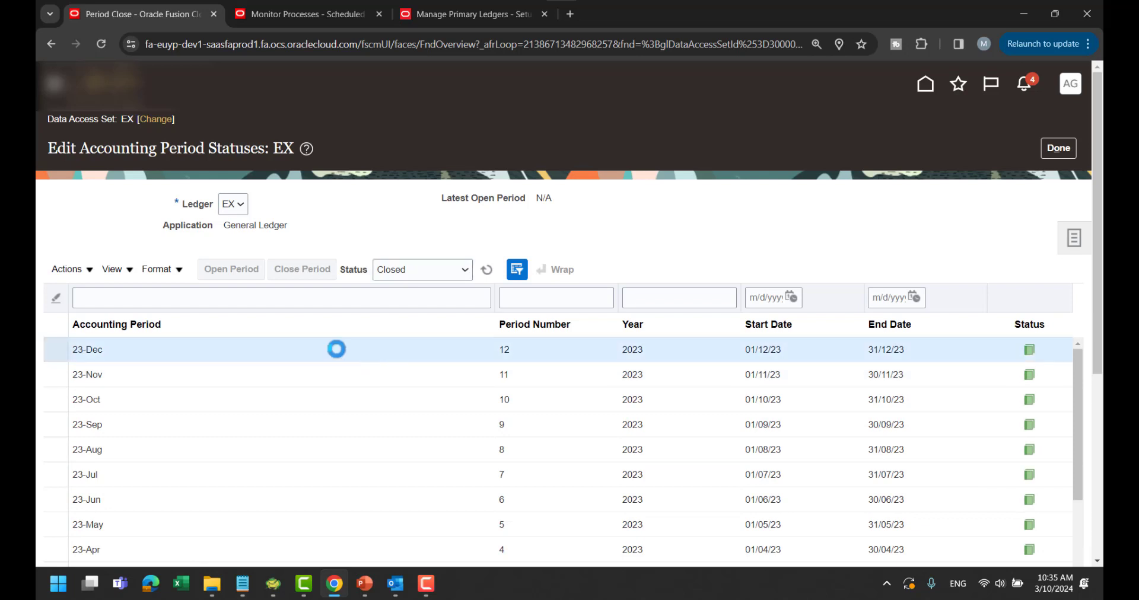
{"action": "left_click", "coordinate": [215, 273]}
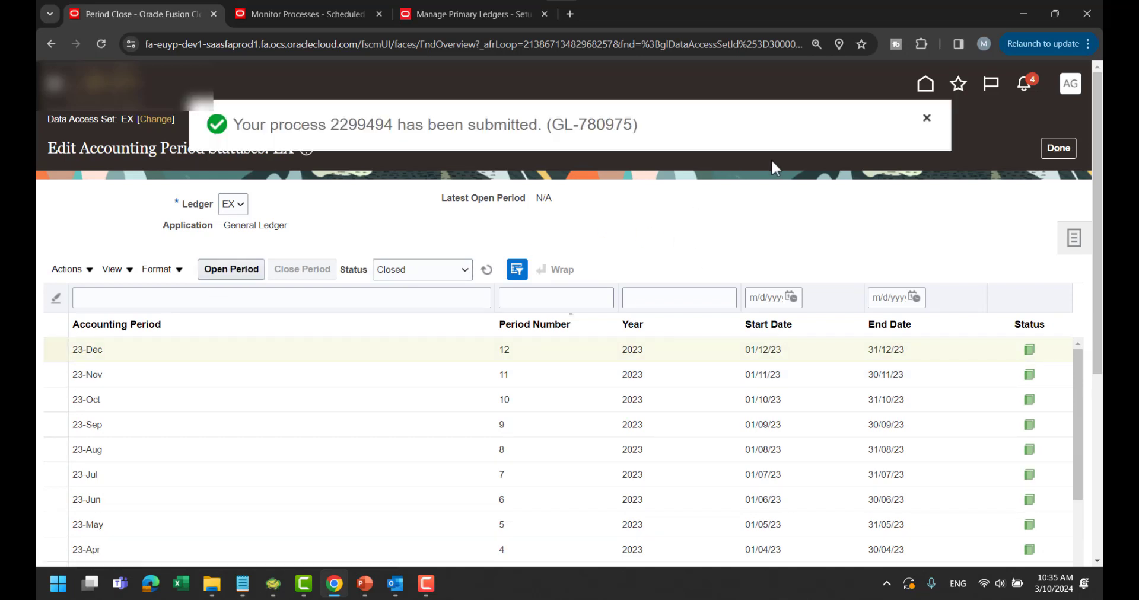
{"action": "left_click", "coordinate": [925, 122]}
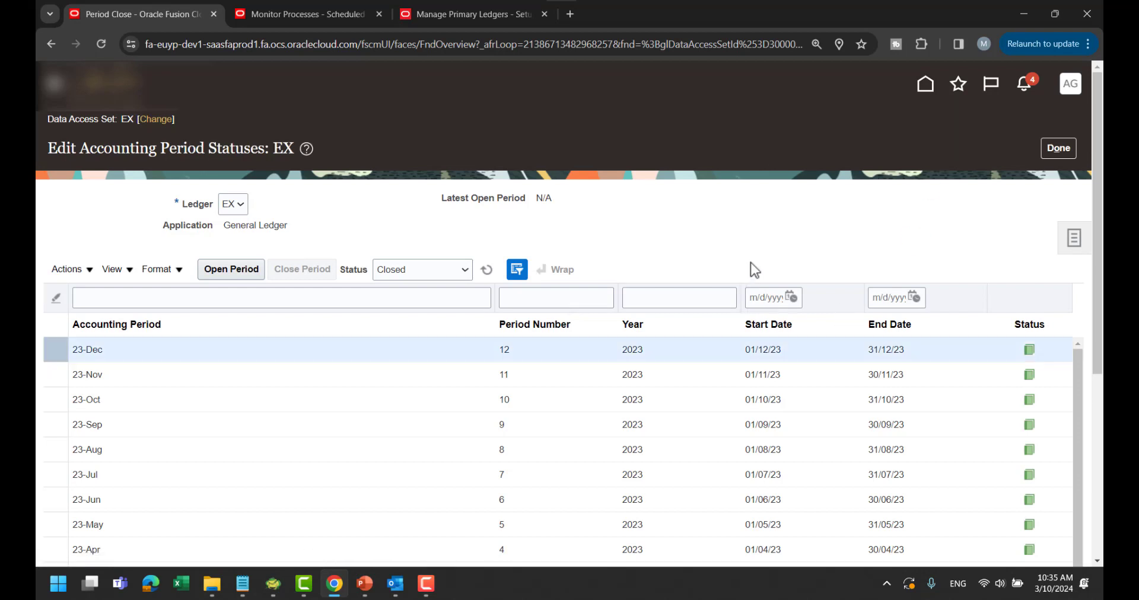
{"action": "left_click", "coordinate": [1055, 148]}
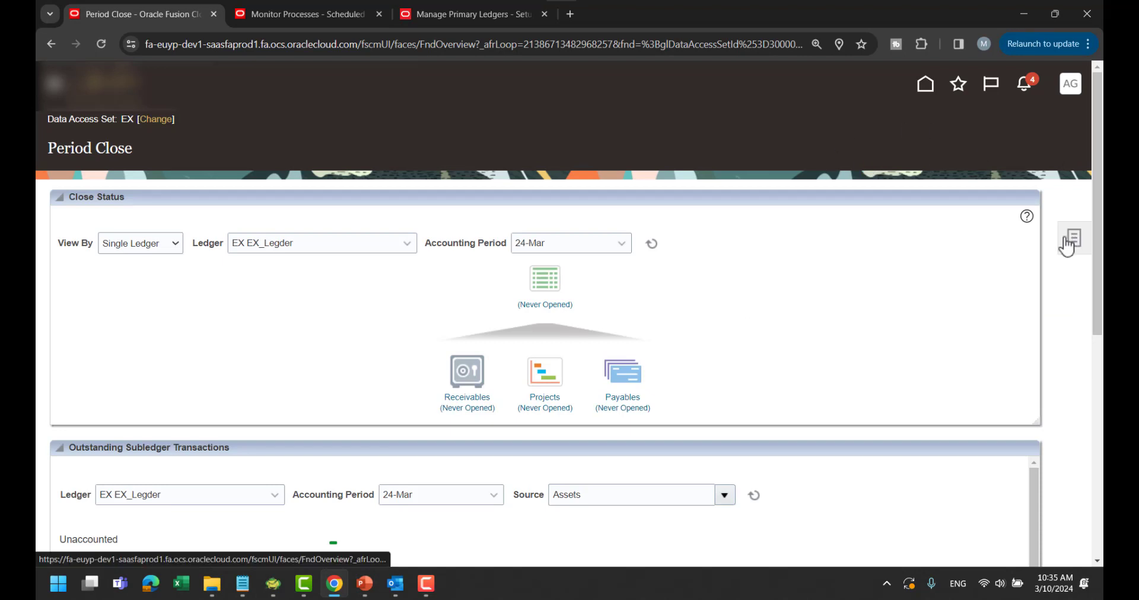
Step: Leave Period Close for the Journals work area and start creating a new journal under data access set EX
{"action": "left_click", "coordinate": [1073, 238]}
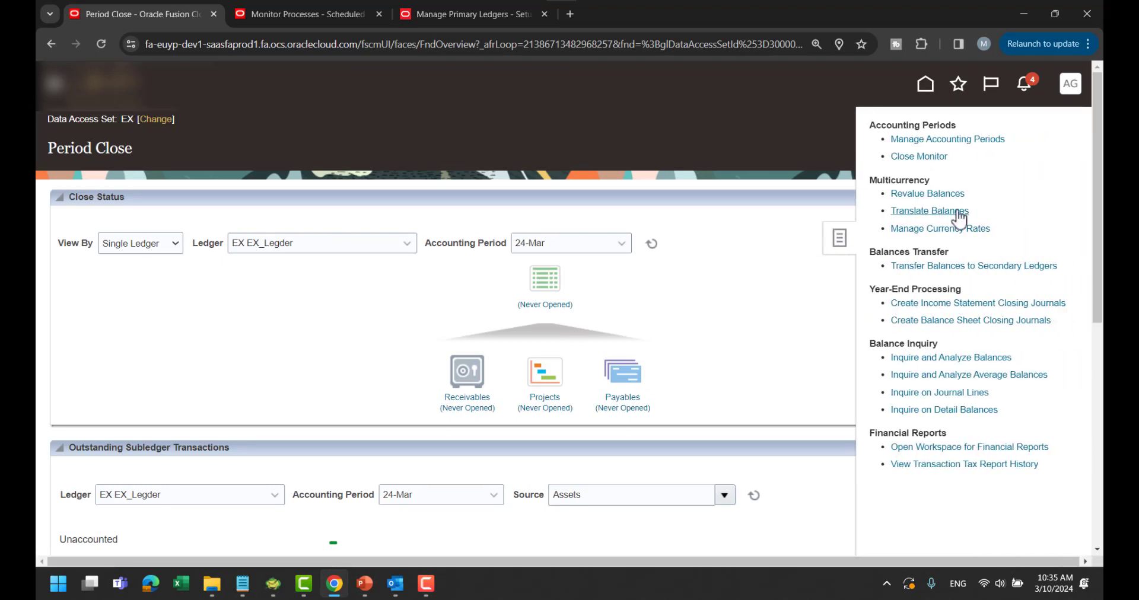
{"action": "left_click", "coordinate": [838, 238]}
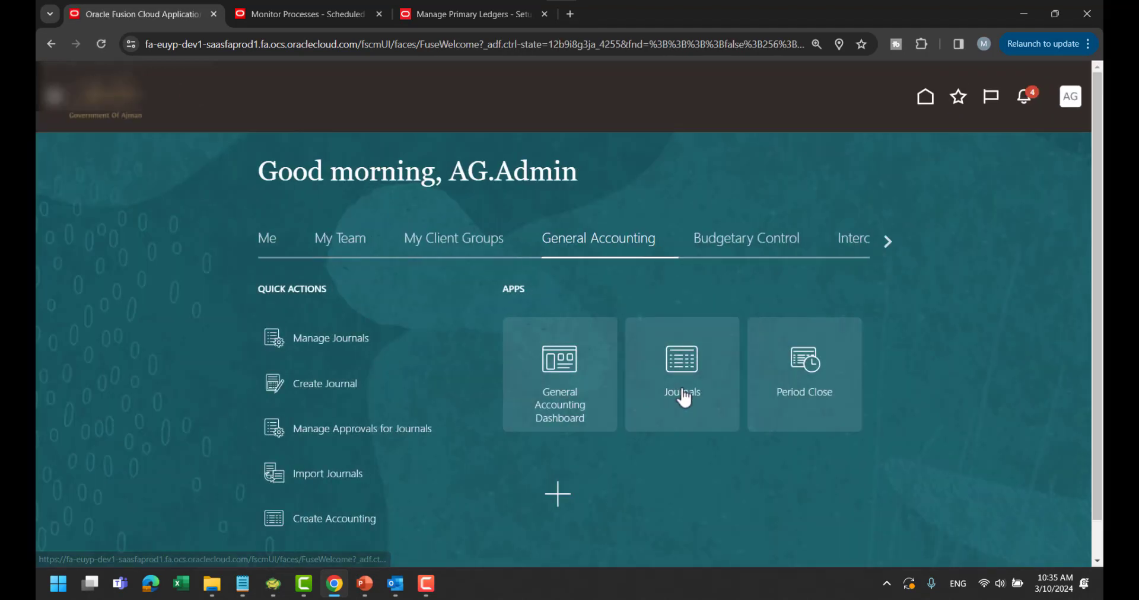
{"action": "left_click", "coordinate": [684, 397]}
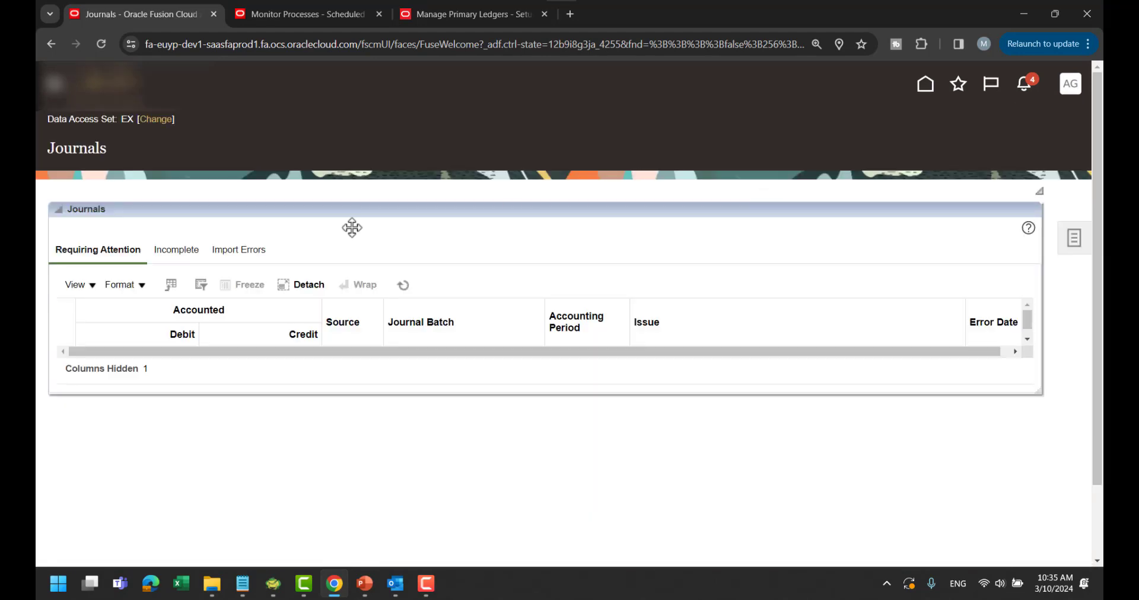
{"action": "left_click", "coordinate": [1073, 238]}
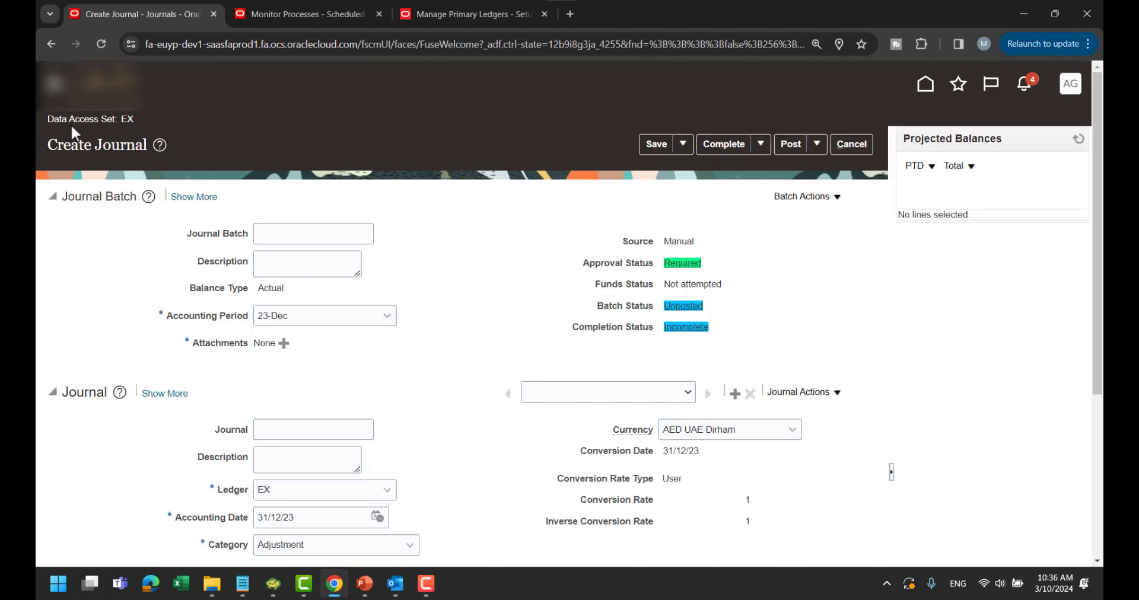
{"action": "scroll", "coordinate": [397, 226], "scroll_direction": "down", "scroll_amount": 2}
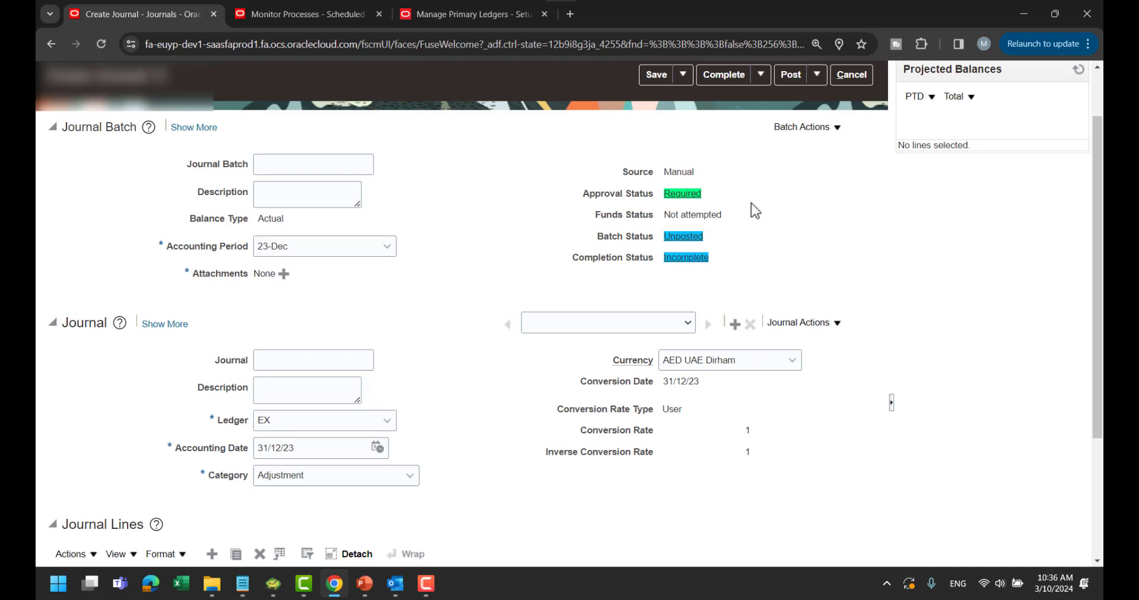
Step: Enter yu as the journal name for the new ledger EX journal
{"action": "scroll", "coordinate": [374, 366], "scroll_direction": "down", "scroll_amount": 3}
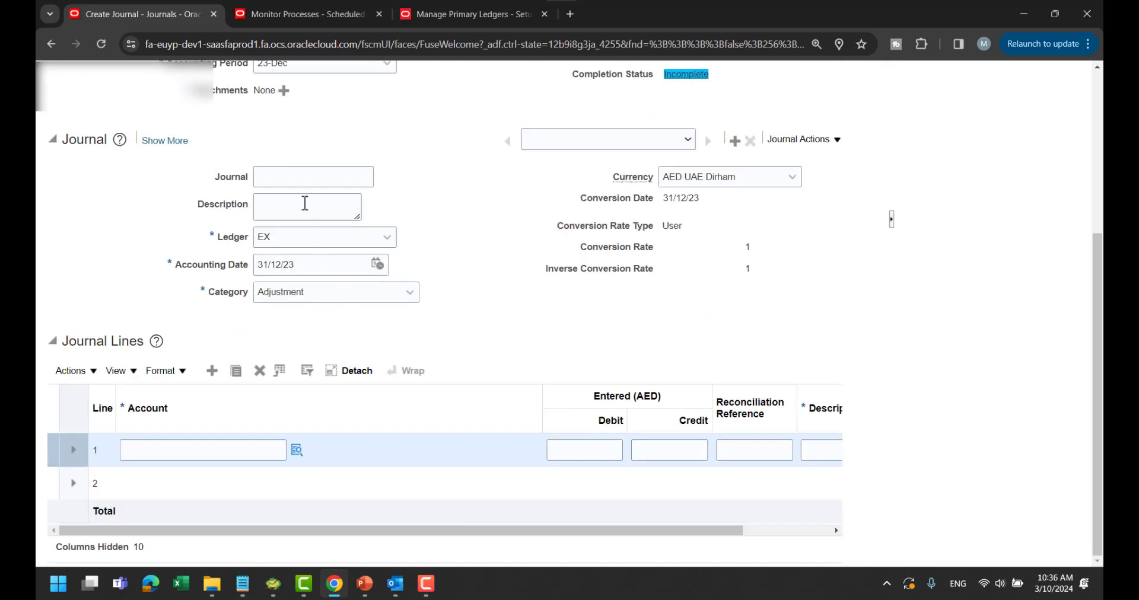
{"action": "left_click", "coordinate": [301, 178]}
{"action": "type", "text": "yu"}
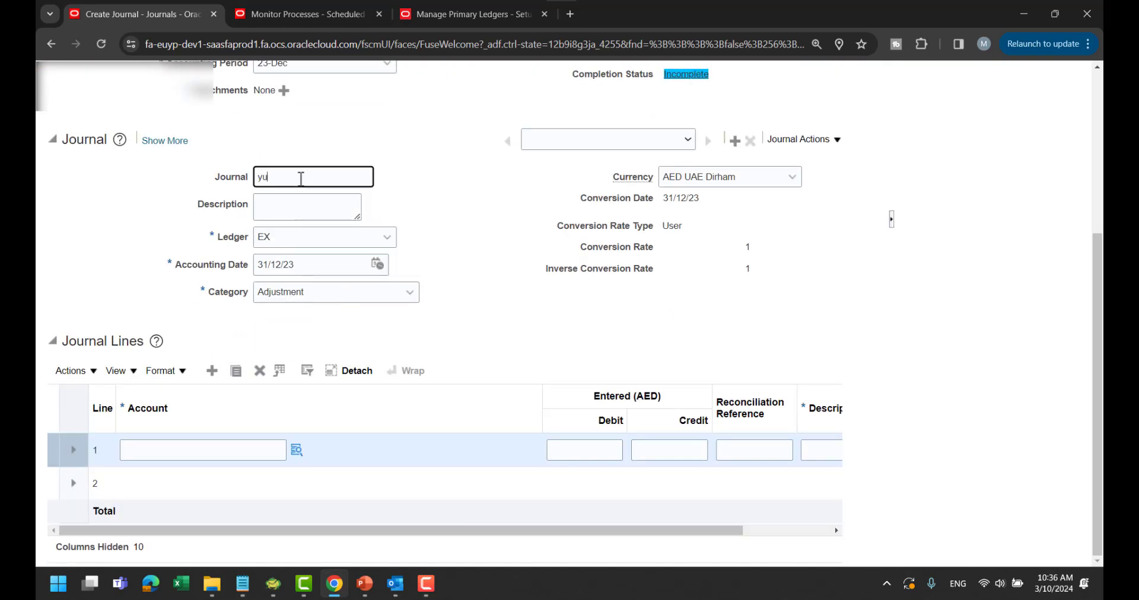
{"action": "left_click", "coordinate": [319, 200]}
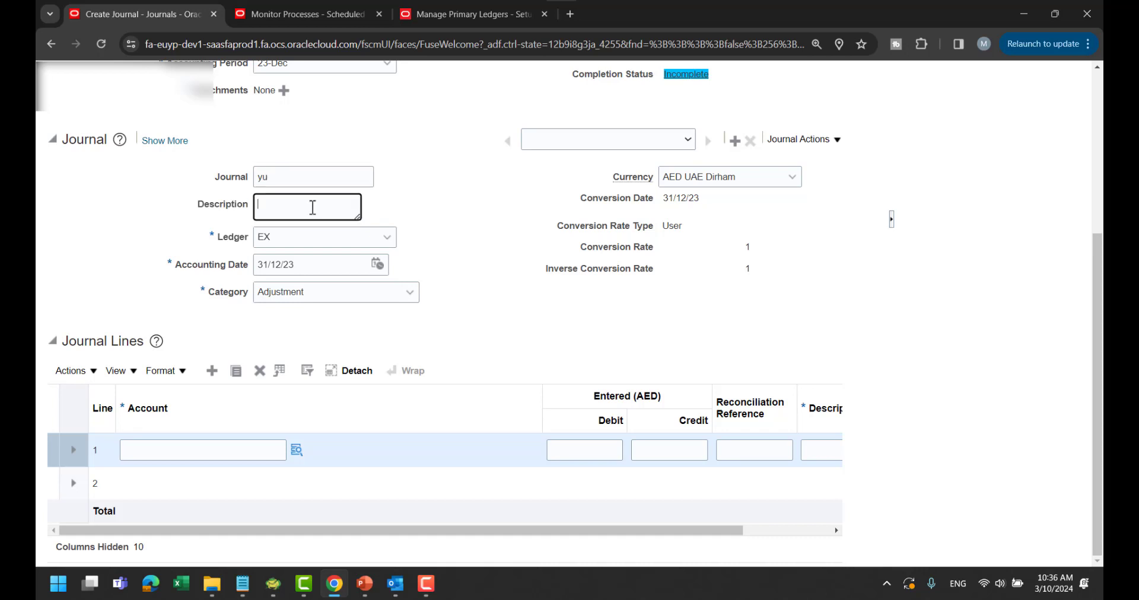
{"action": "left_click", "coordinate": [294, 293]}
{"action": "left_click", "coordinate": [460, 246]}
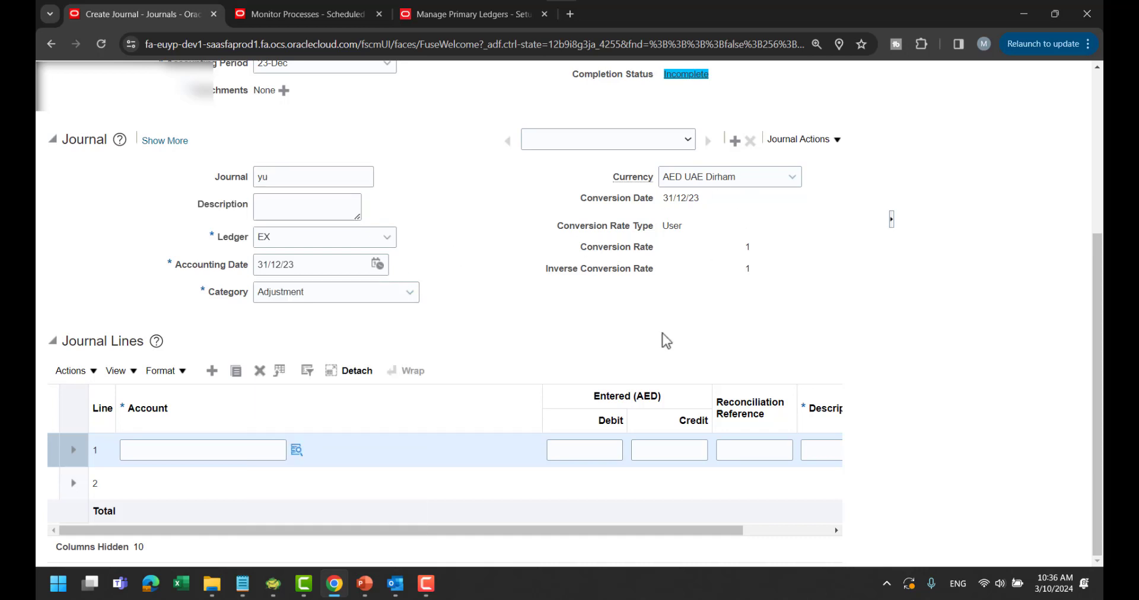
Step: Try to build the account combination for journal line 1 with Circle 2401 EX Minor, checking the Program and Account choices, and cancel the account selection
{"action": "left_click", "coordinate": [297, 450]}
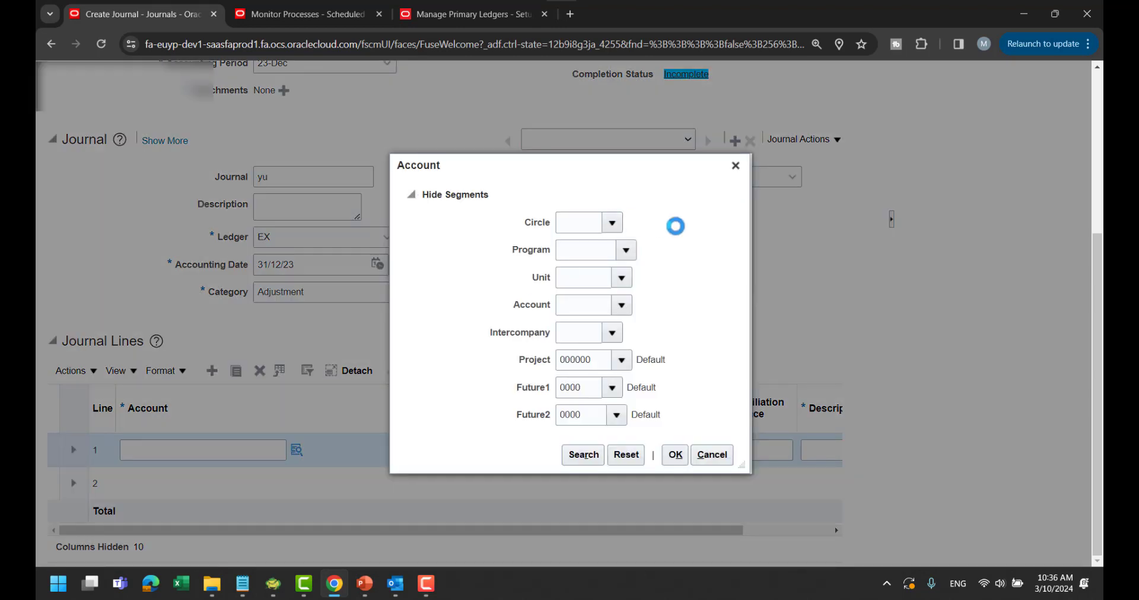
{"action": "left_click", "coordinate": [612, 223]}
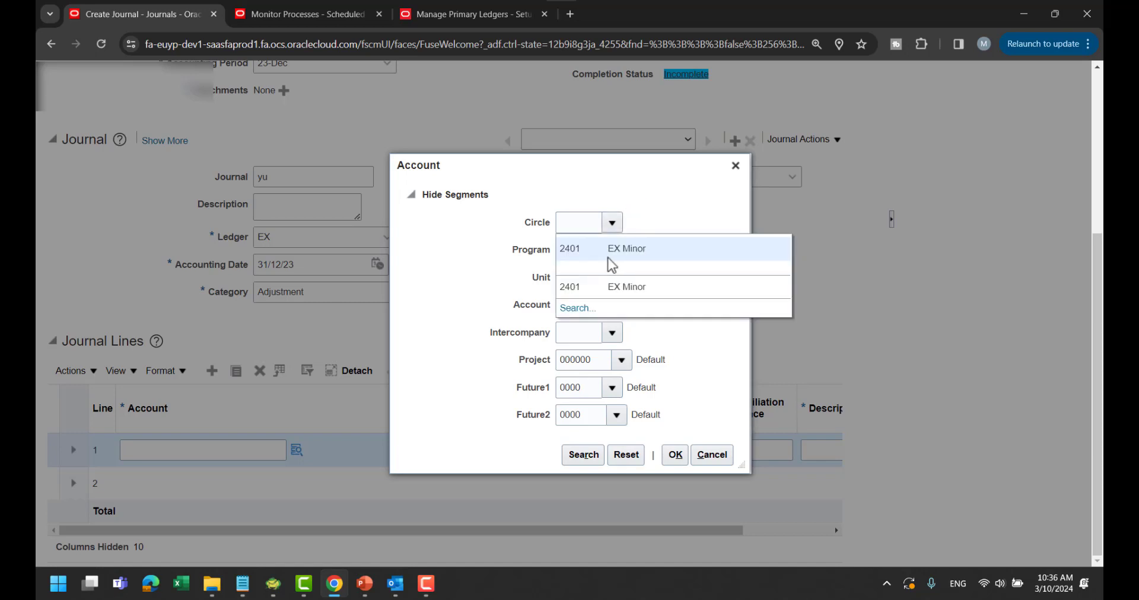
{"action": "left_click", "coordinate": [587, 247]}
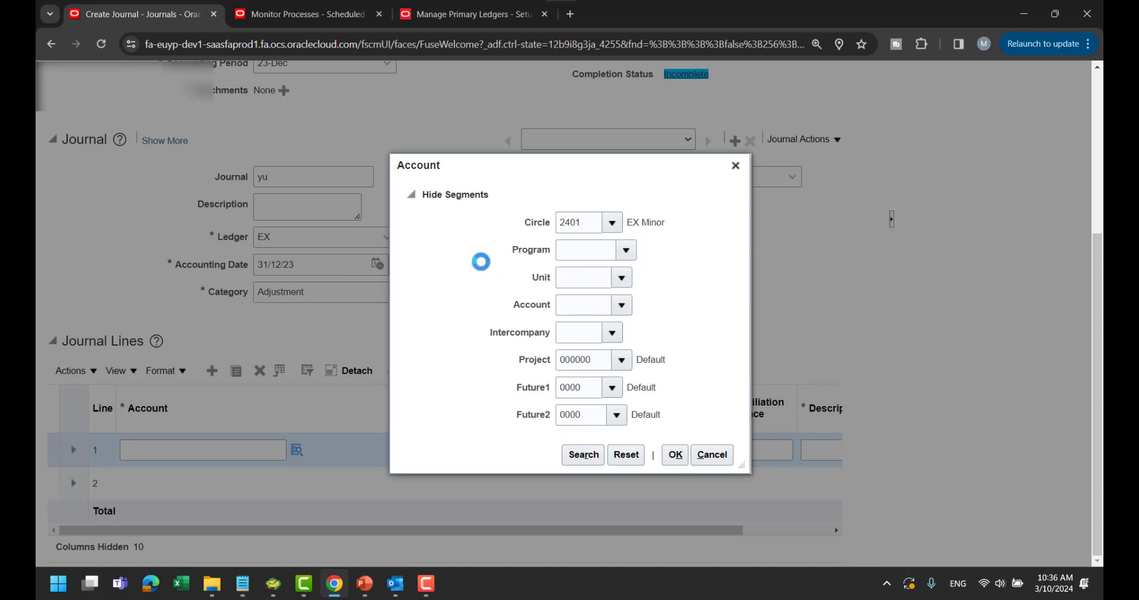
{"action": "left_click", "coordinate": [625, 250]}
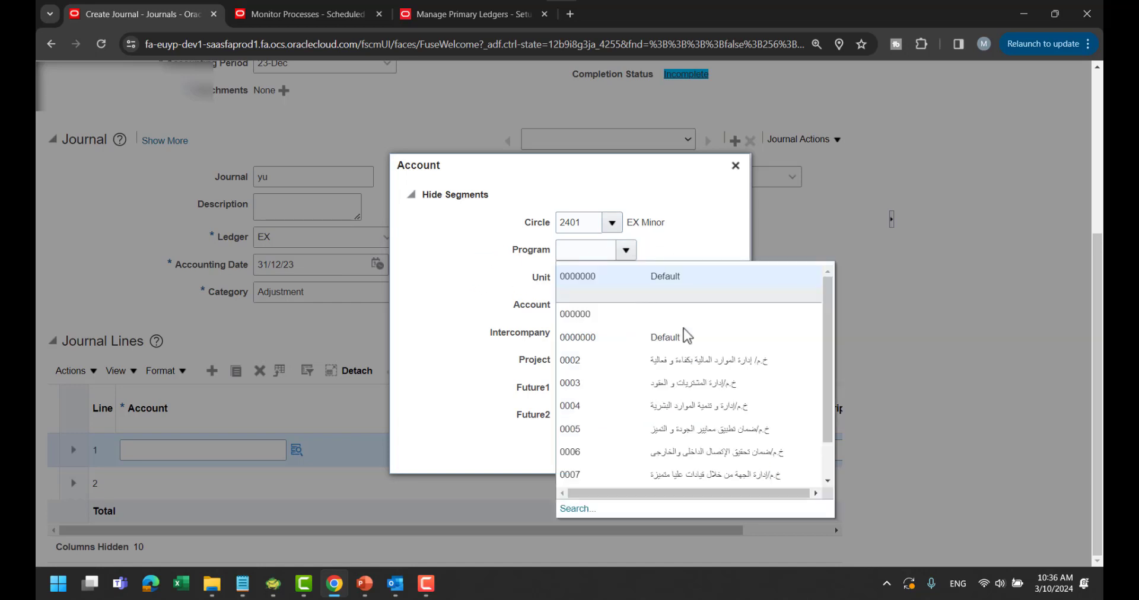
{"action": "left_click", "coordinate": [523, 296]}
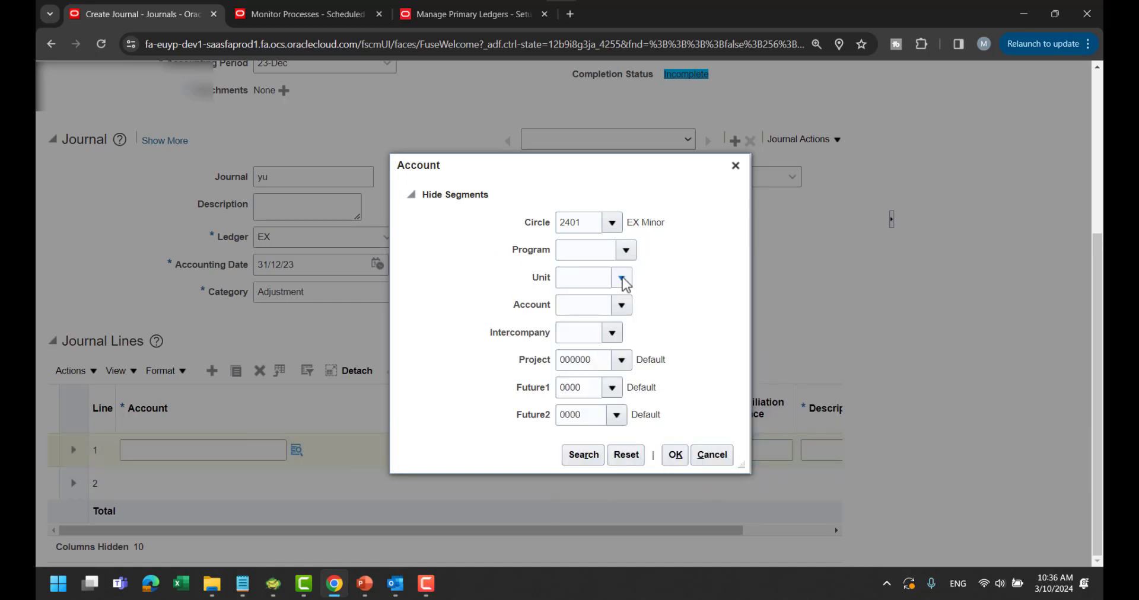
{"action": "left_click", "coordinate": [623, 306]}
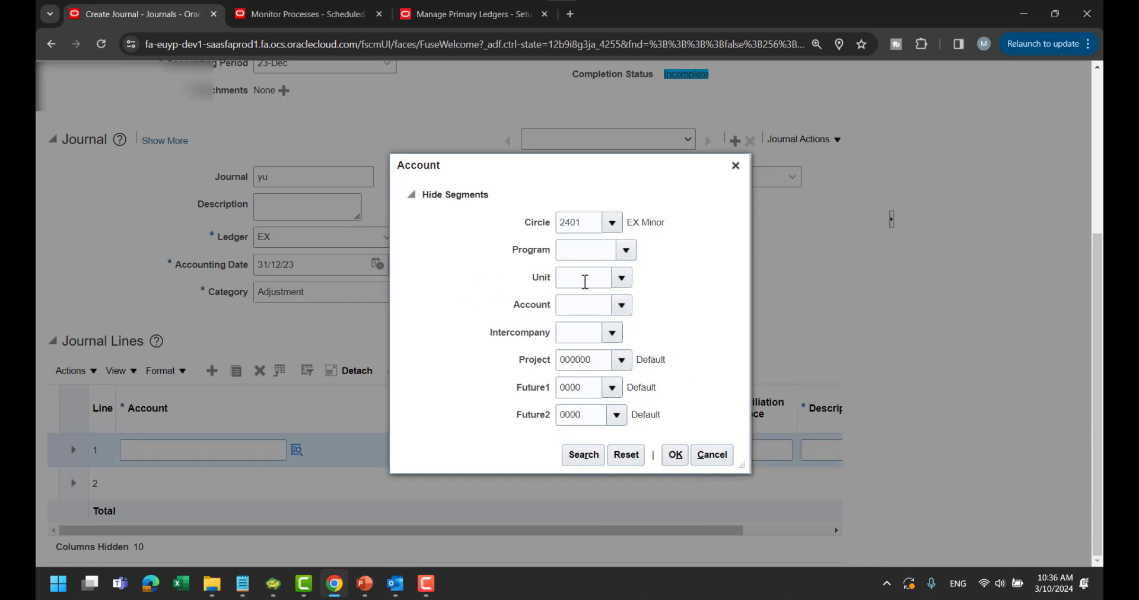
{"action": "left_click", "coordinate": [473, 295]}
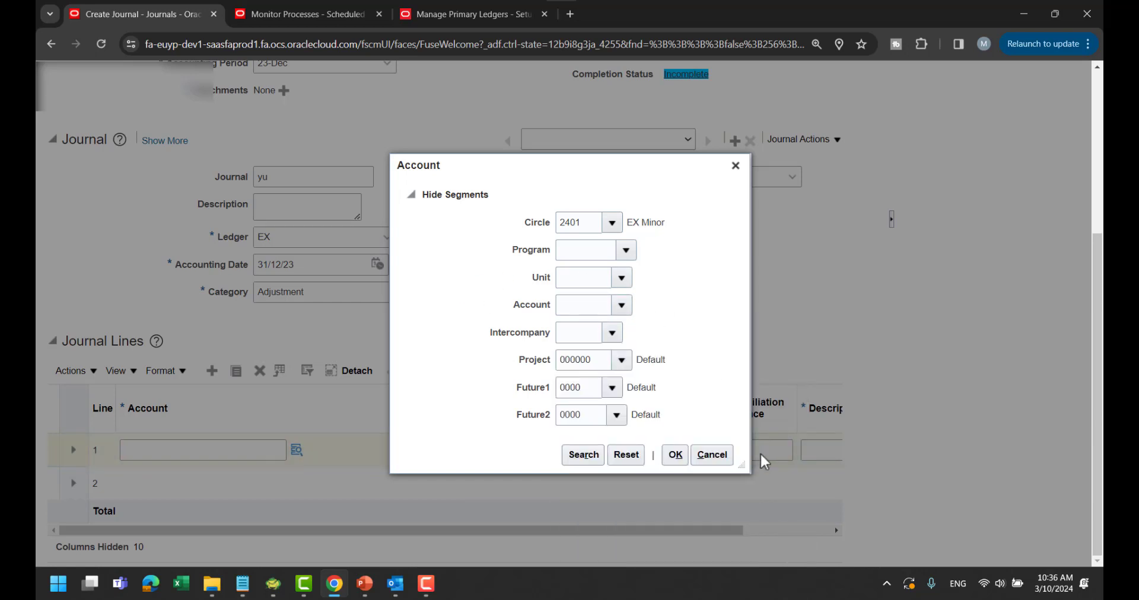
{"action": "left_click", "coordinate": [724, 461]}
Step: Cancel the new journal and return from the Journals work area to the home page
{"action": "scroll", "coordinate": [943, 255], "scroll_direction": "up", "scroll_amount": 5}
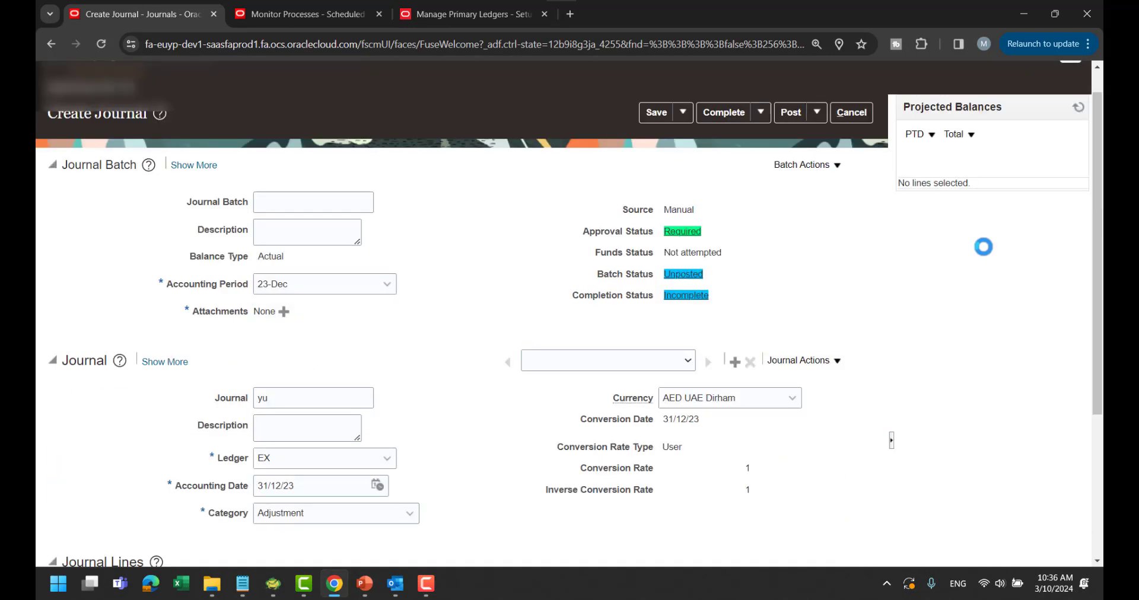
{"action": "left_click", "coordinate": [851, 145]}
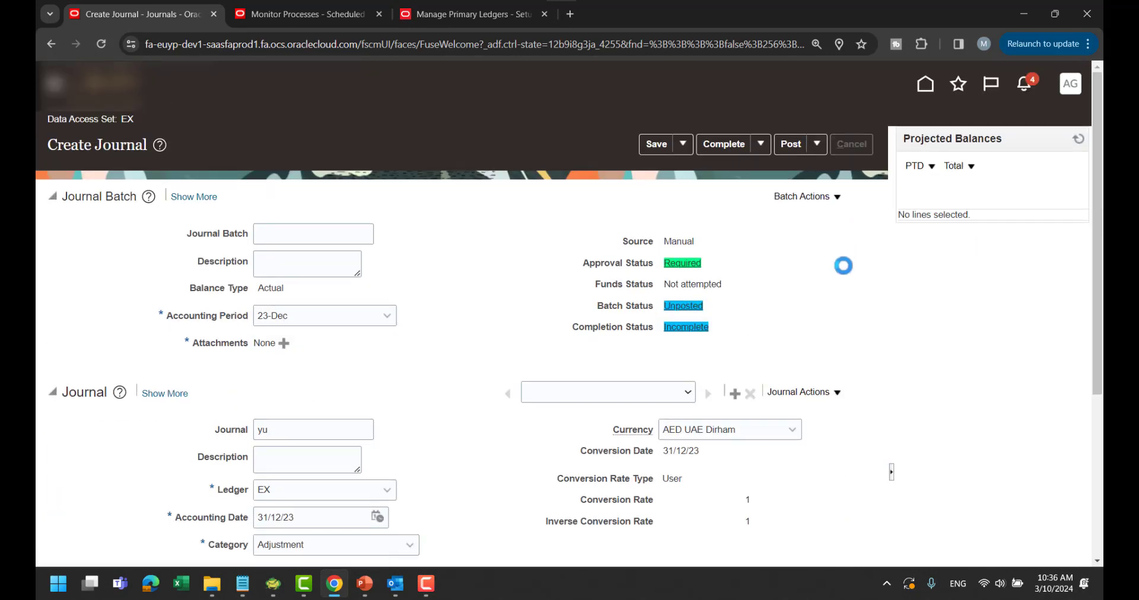
{"action": "left_click", "coordinate": [1073, 238]}
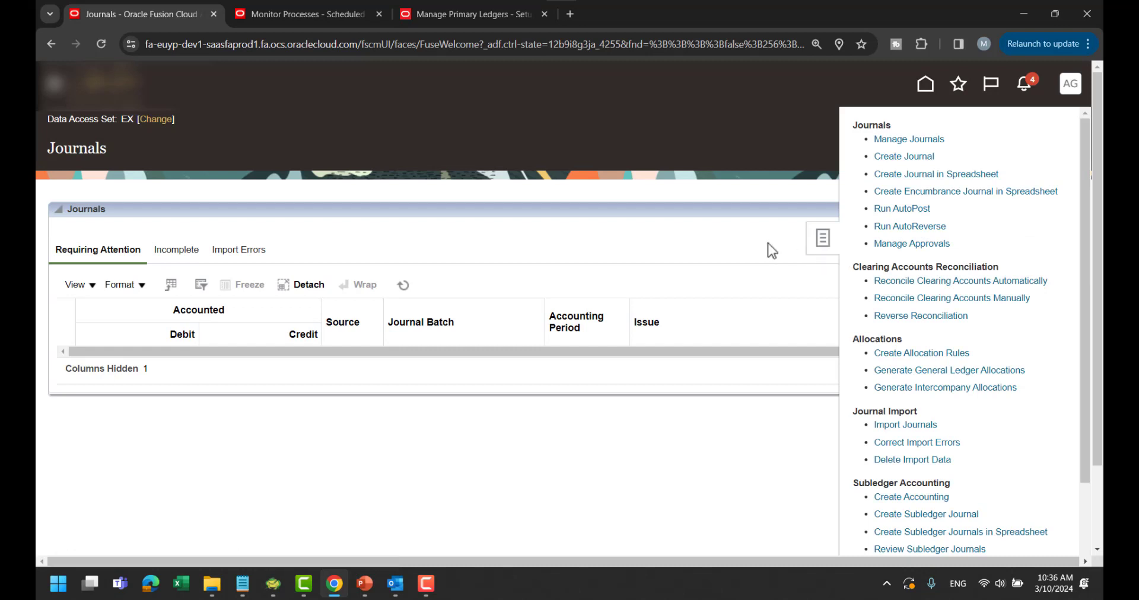
{"action": "left_click", "coordinate": [721, 224]}
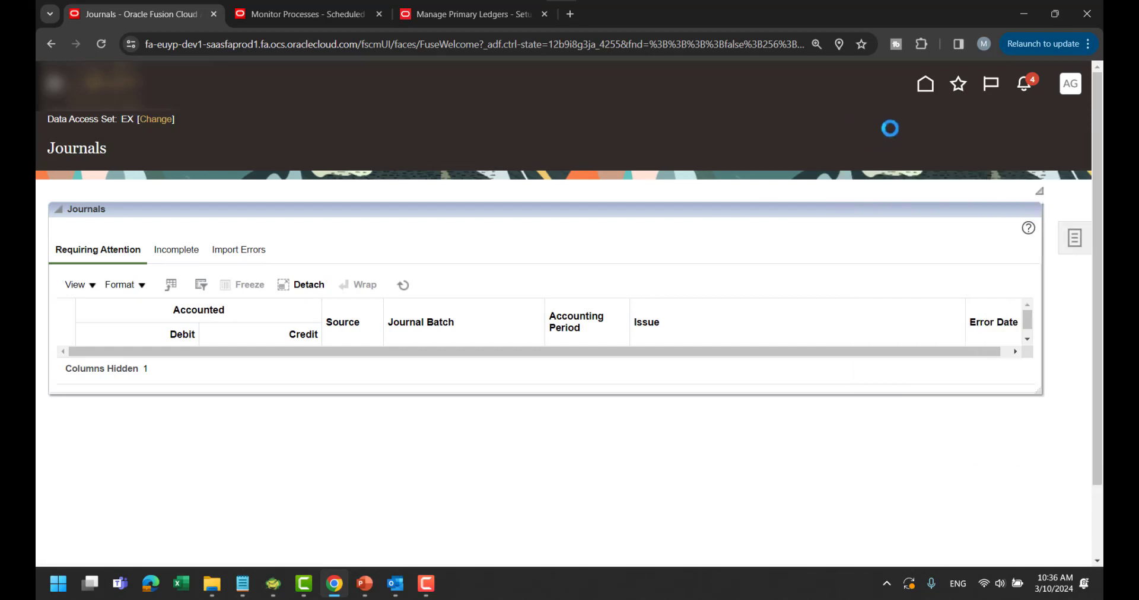
{"action": "left_click", "coordinate": [926, 89]}
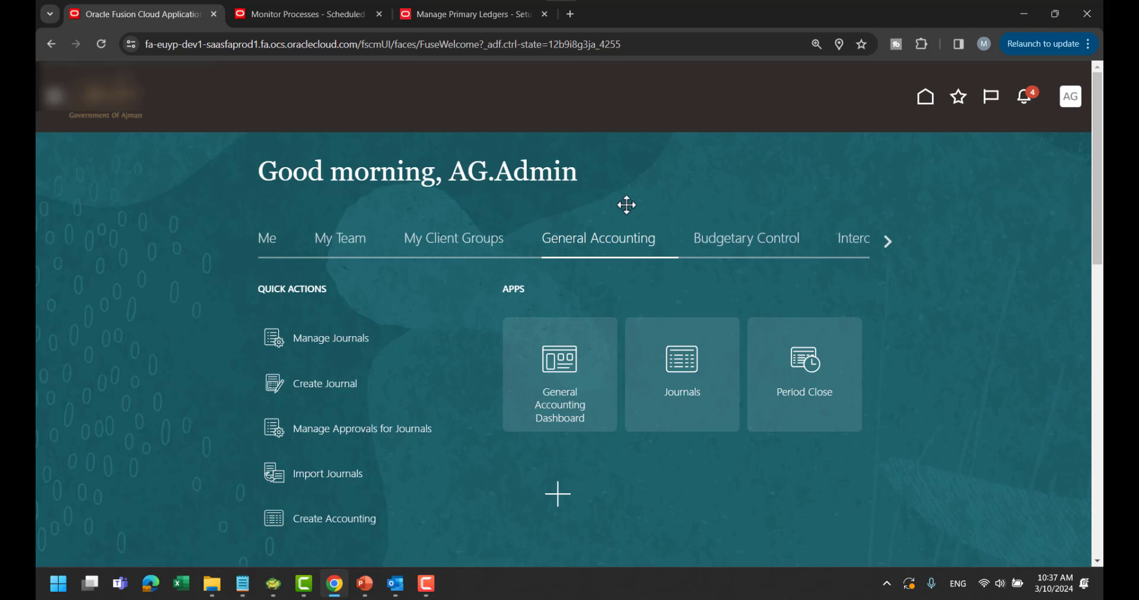
Step: Go to Setup and Maintenance, search the tasks for manage%value% and open Manage Chart of Accounts Value Set Values
{"action": "left_click", "coordinate": [1071, 96]}
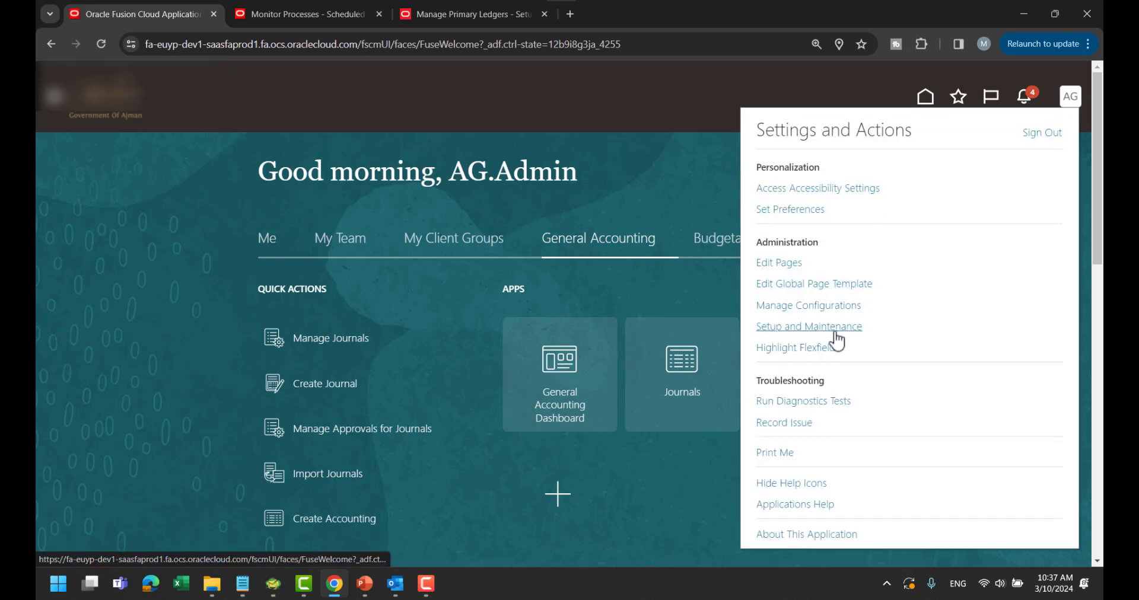
{"action": "left_click", "coordinate": [835, 330]}
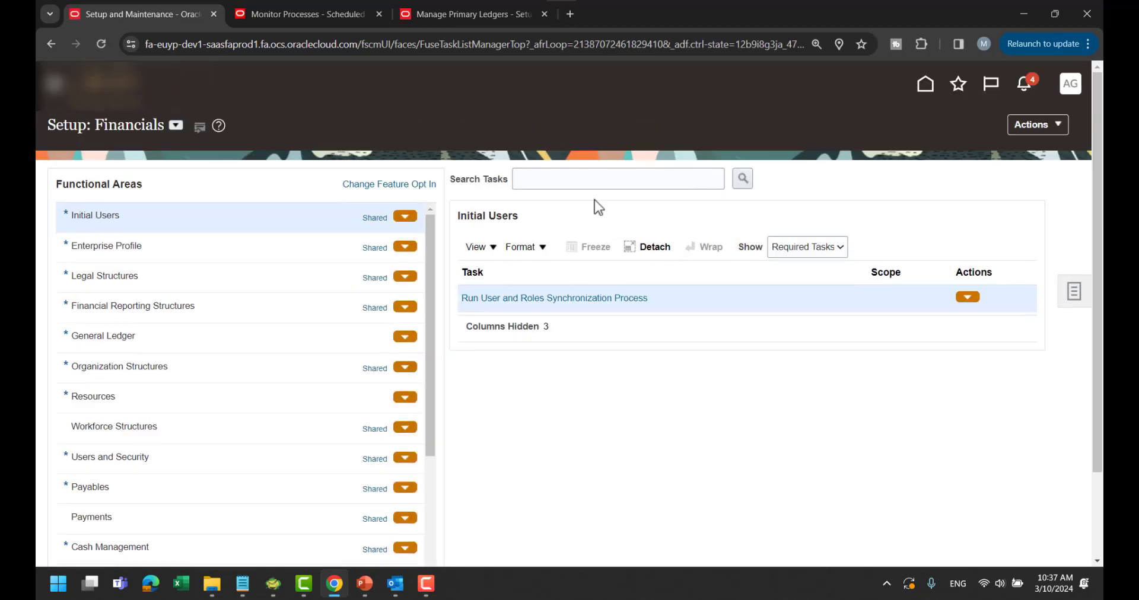
{"action": "left_click", "coordinate": [594, 188]}
{"action": "left_click", "coordinate": [594, 188]}
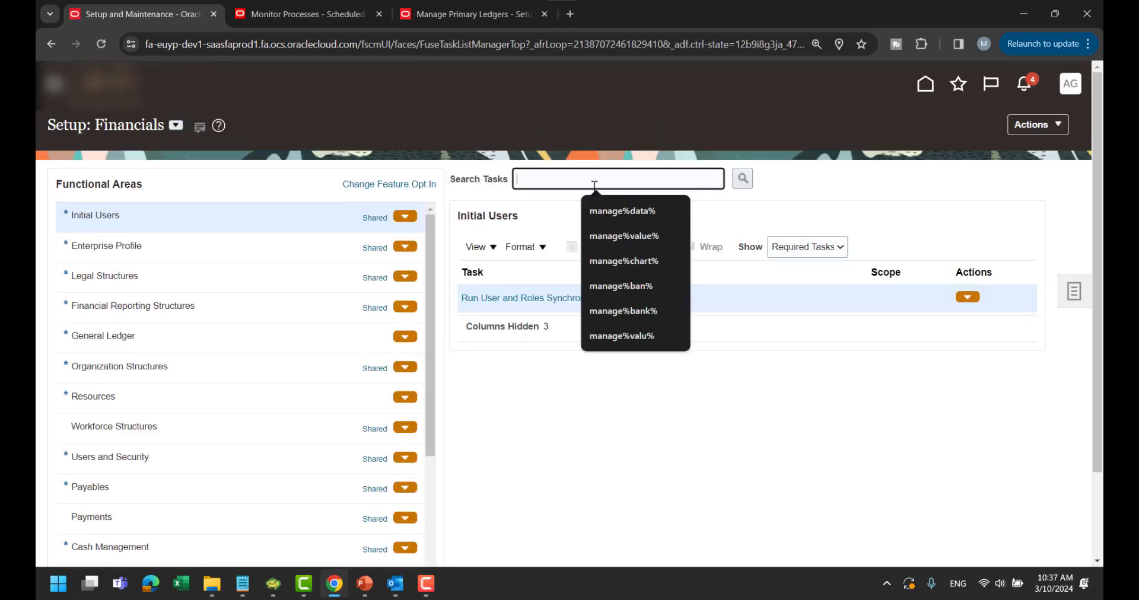
{"action": "left_click", "coordinate": [626, 239]}
{"action": "key", "text": "Return"}
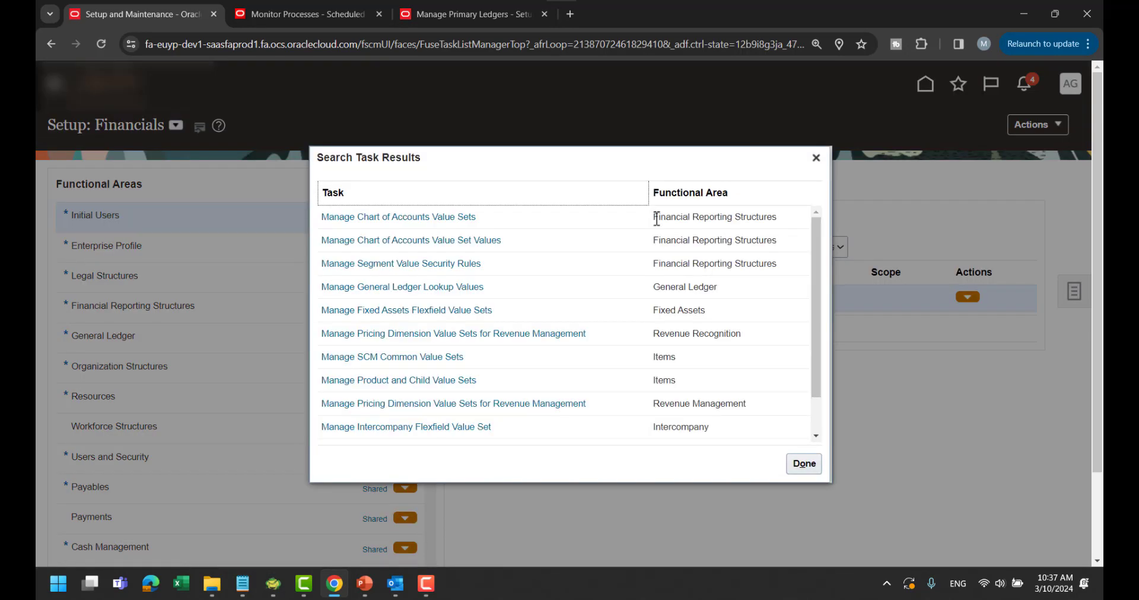
{"action": "left_click", "coordinate": [443, 241]}
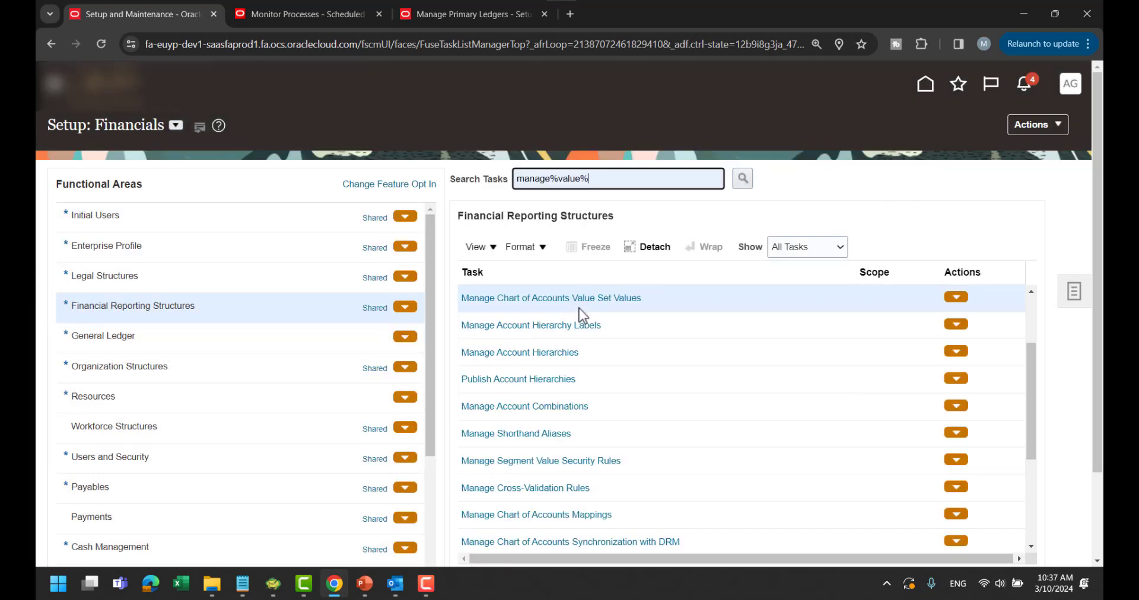
{"action": "left_click", "coordinate": [564, 298]}
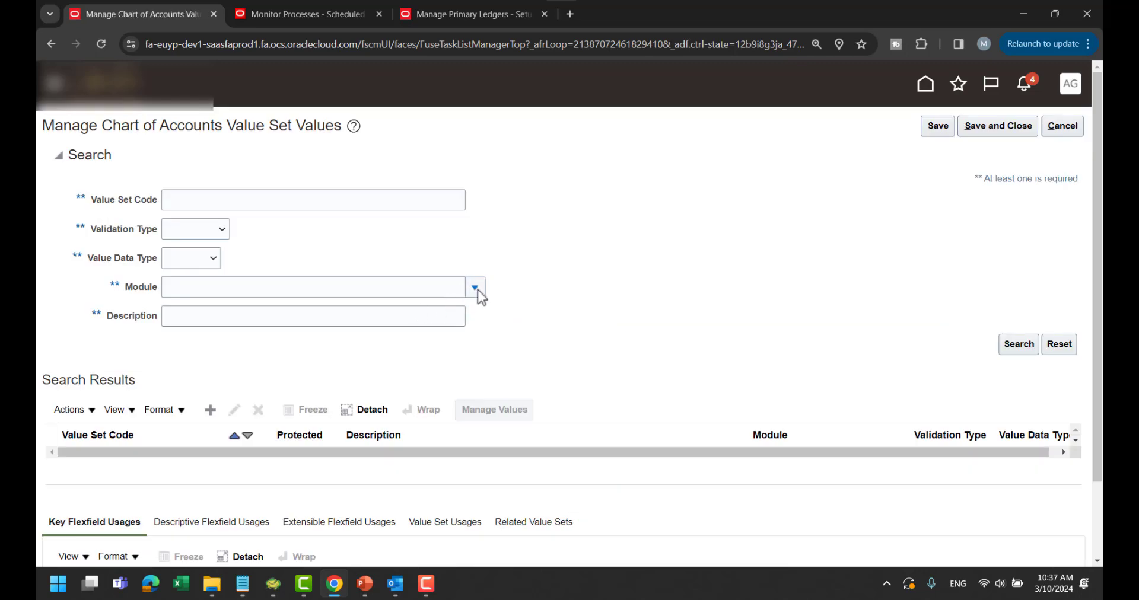
Step: Search for the value sets of the General Ledger module and select AG_Circle_VS
{"action": "left_click", "coordinate": [478, 290]}
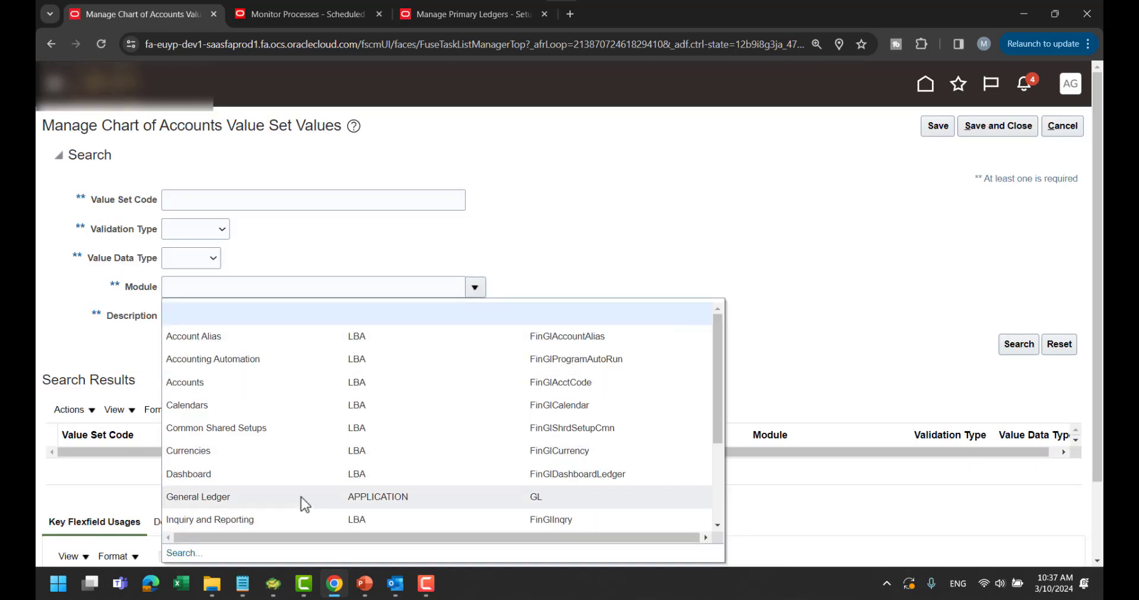
{"action": "left_click", "coordinate": [980, 315]}
{"action": "left_click", "coordinate": [1016, 345]}
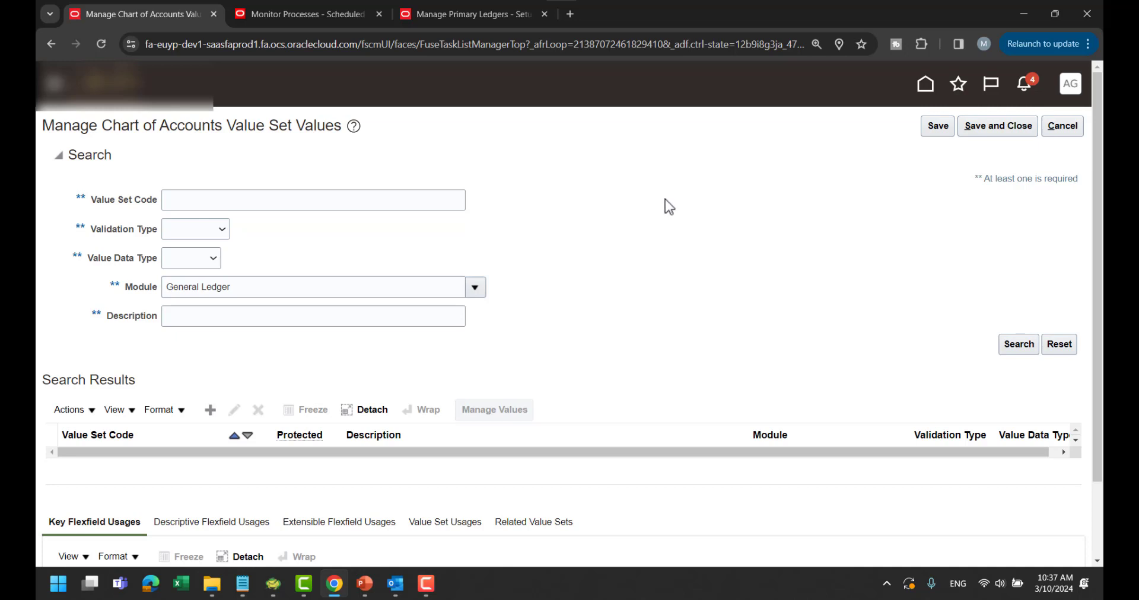
{"action": "scroll", "coordinate": [665, 200], "scroll_direction": "down", "scroll_amount": 2}
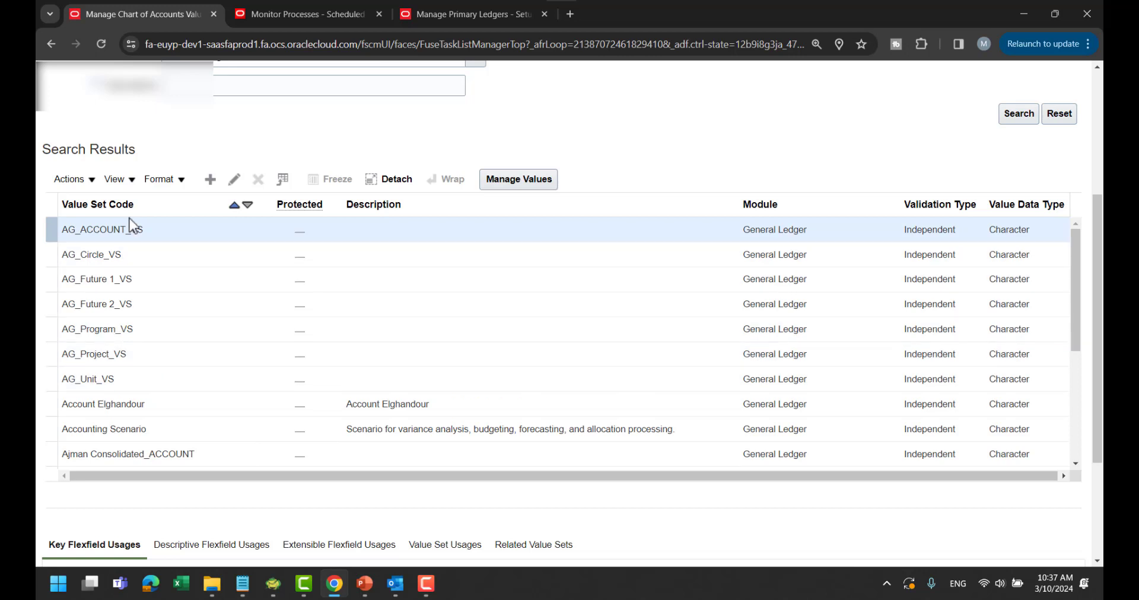
{"action": "scroll", "coordinate": [543, 176], "scroll_direction": "down", "scroll_amount": 1}
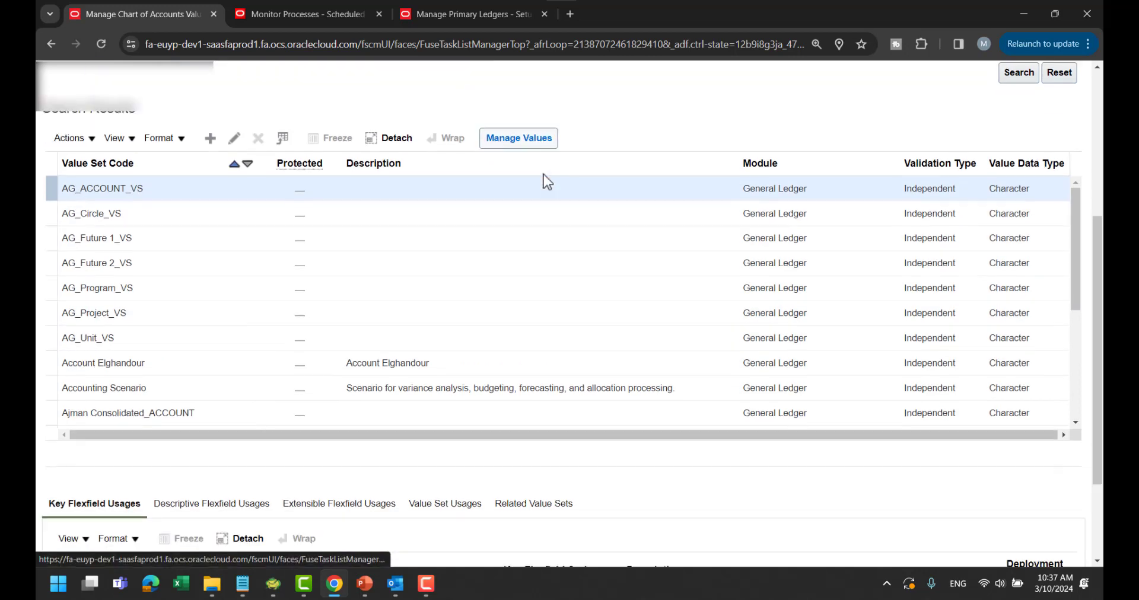
{"action": "scroll", "coordinate": [543, 175], "scroll_direction": "down", "scroll_amount": 1}
{"action": "left_click", "coordinate": [163, 185]}
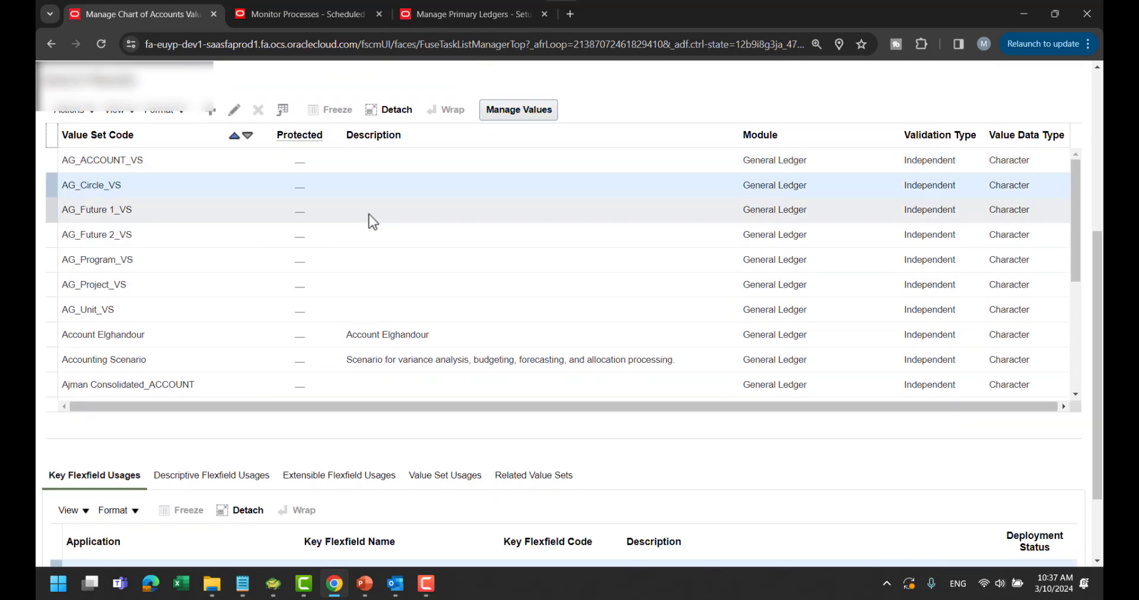
Step: Show the related value sets of AG_Circle_VS and open its relationship with AG_Program_VS for editing
{"action": "scroll", "coordinate": [553, 323], "scroll_direction": "down", "scroll_amount": 2}
{"action": "scroll", "coordinate": [554, 320], "scroll_direction": "up", "scroll_amount": 3}
{"action": "scroll", "coordinate": [1083, 151], "scroll_direction": "up", "scroll_amount": 2}
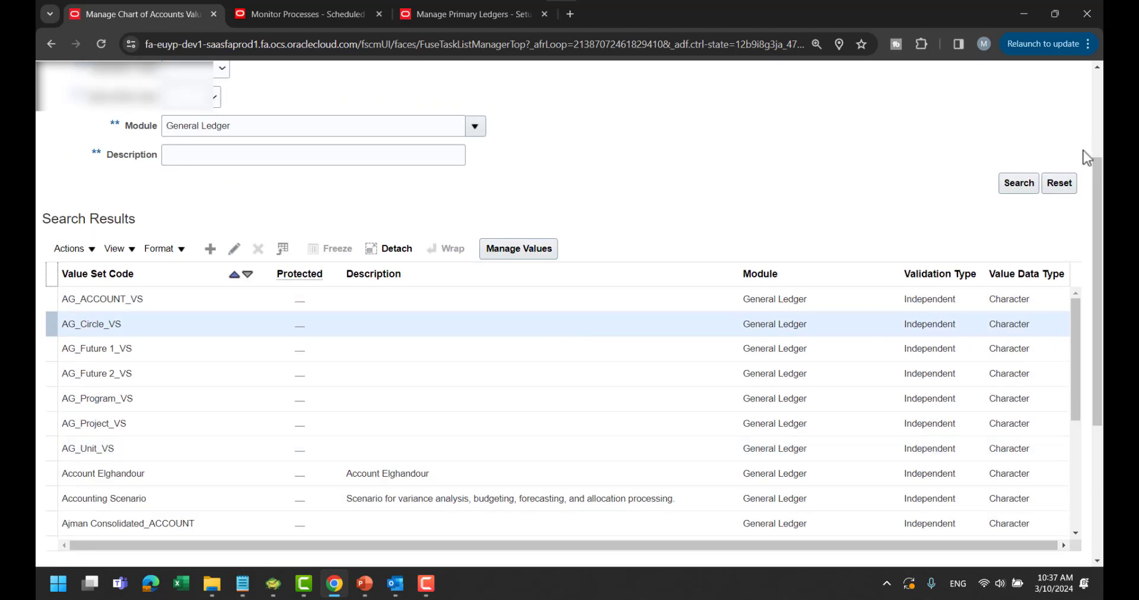
{"action": "scroll", "coordinate": [1016, 355], "scroll_direction": "down", "scroll_amount": 5}
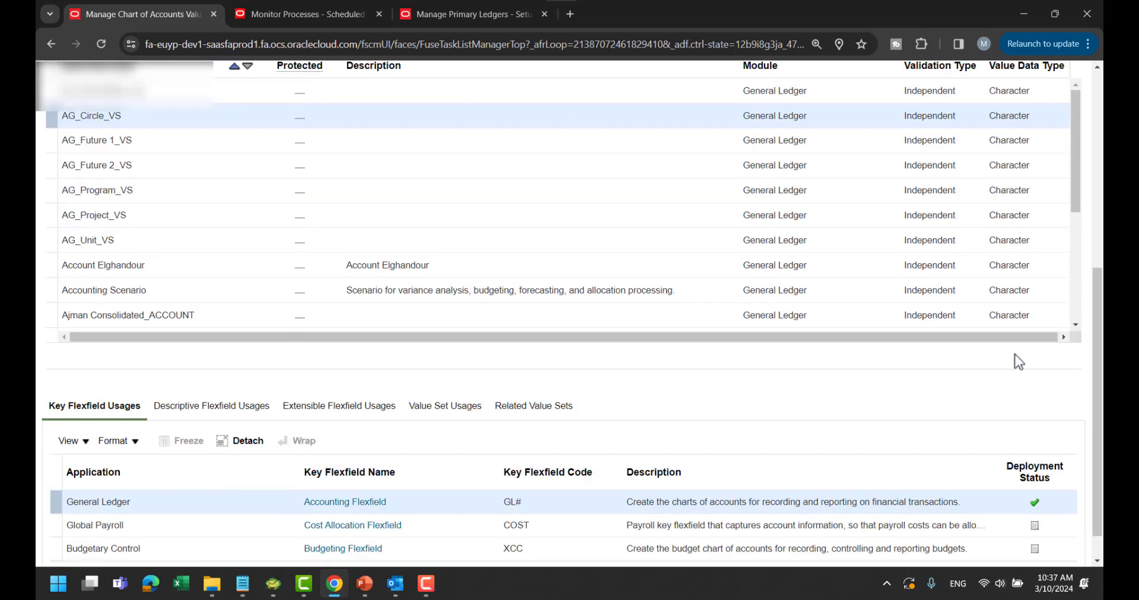
{"action": "left_click", "coordinate": [522, 416]}
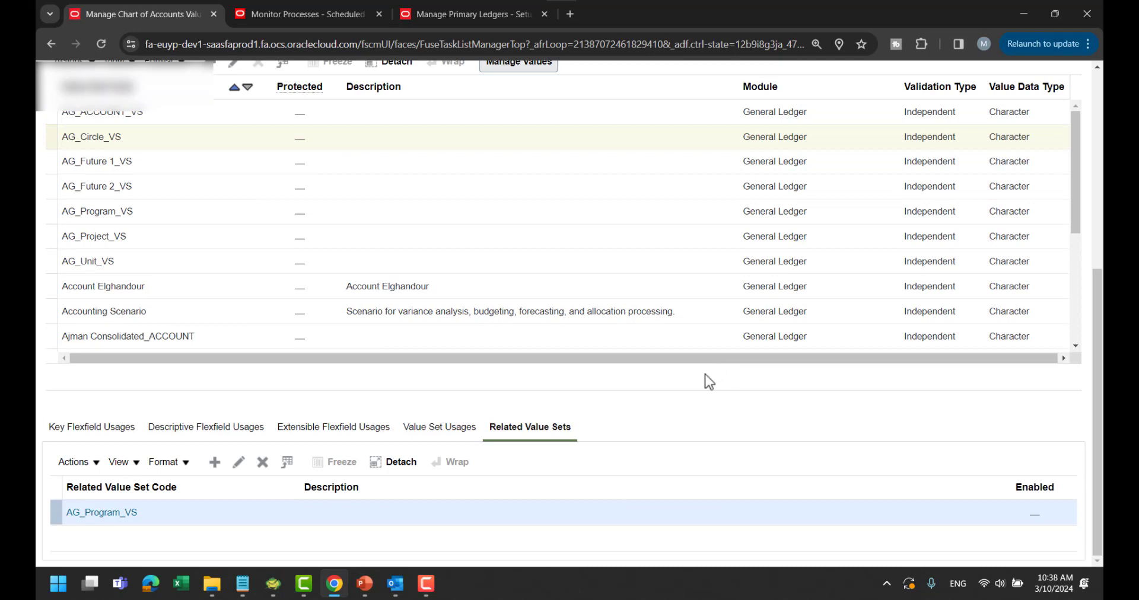
{"action": "left_click", "coordinate": [239, 463]}
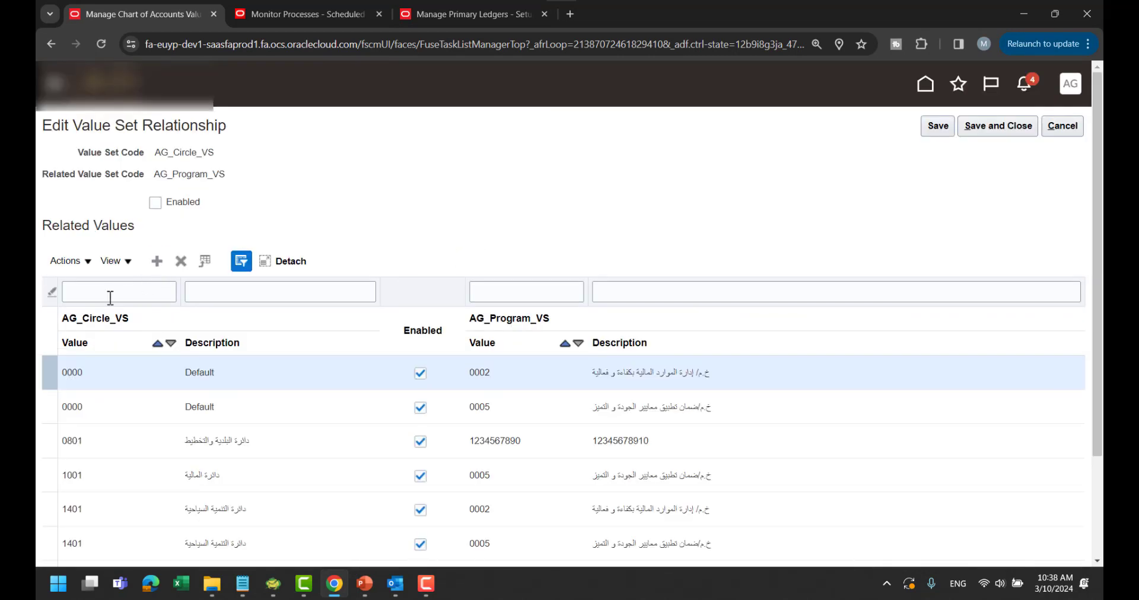
Step: Add a related-values row and set its AG_Circle_VS value to 2401
{"action": "left_click", "coordinate": [127, 363]}
{"action": "type", "text": "2401"}
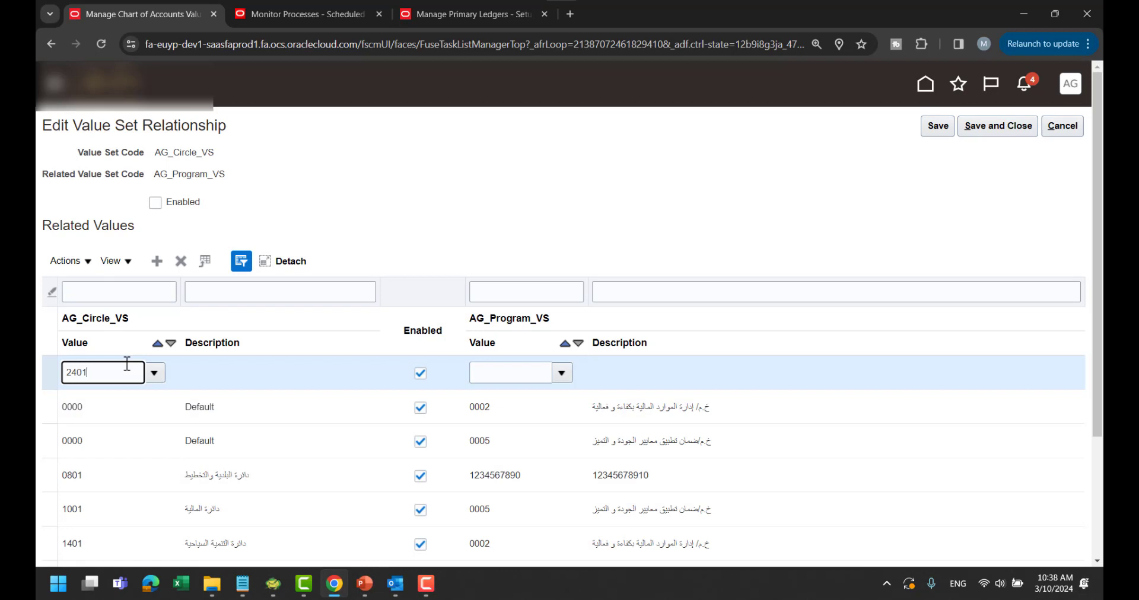
{"action": "key", "text": "Tab"}
Step: Search the AG_Program_VS values and choose 0000000 (Default) as the related value for Circle 2401
{"action": "left_click", "coordinate": [561, 373]}
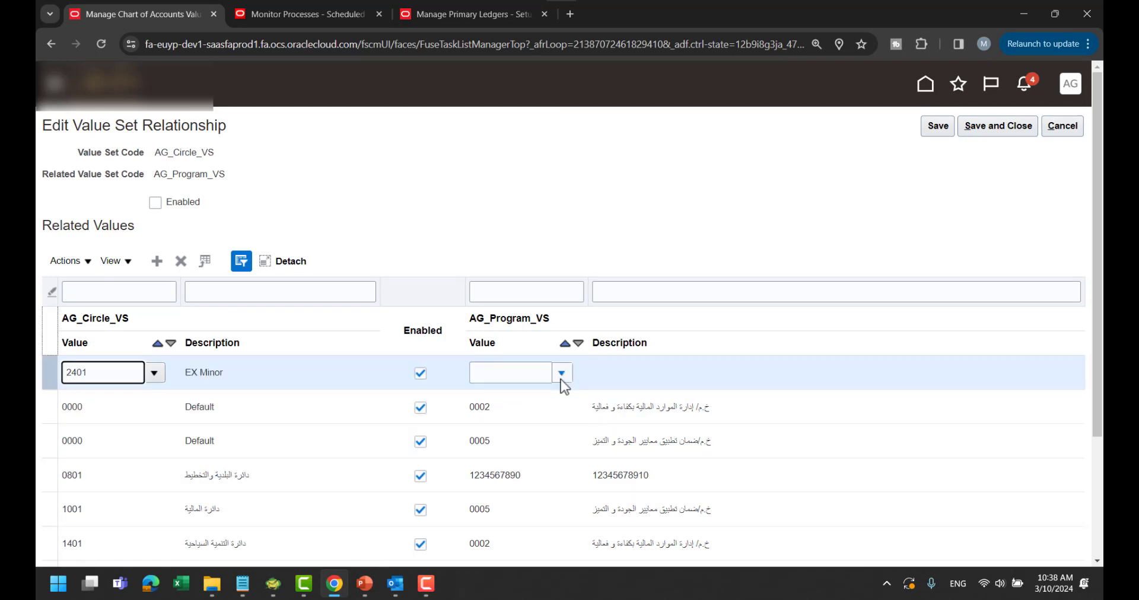
{"action": "left_click", "coordinate": [561, 377]}
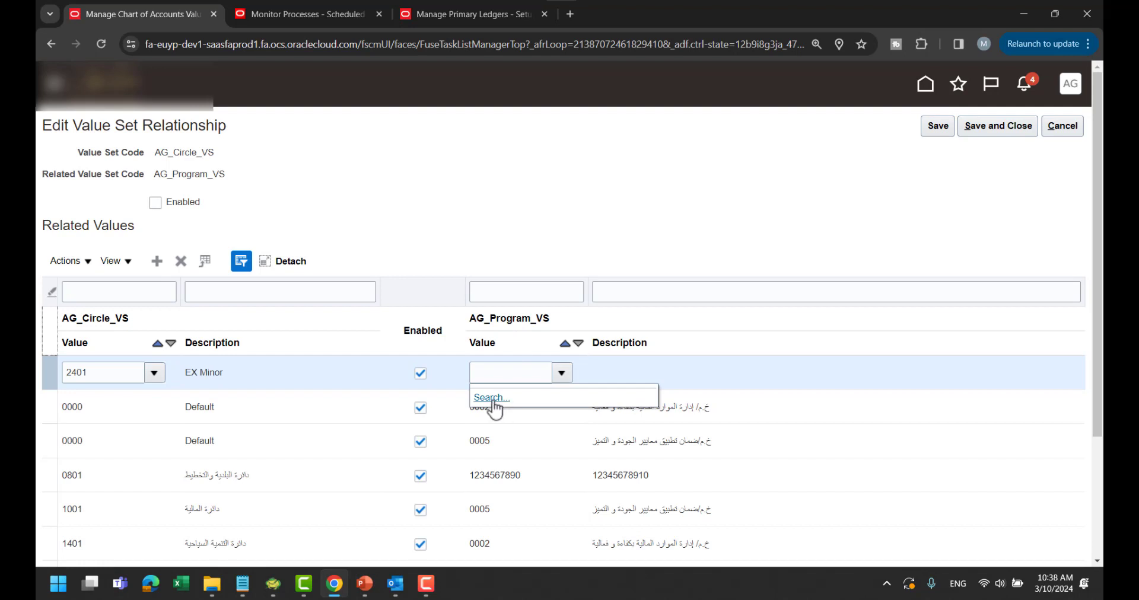
{"action": "left_click", "coordinate": [521, 373]}
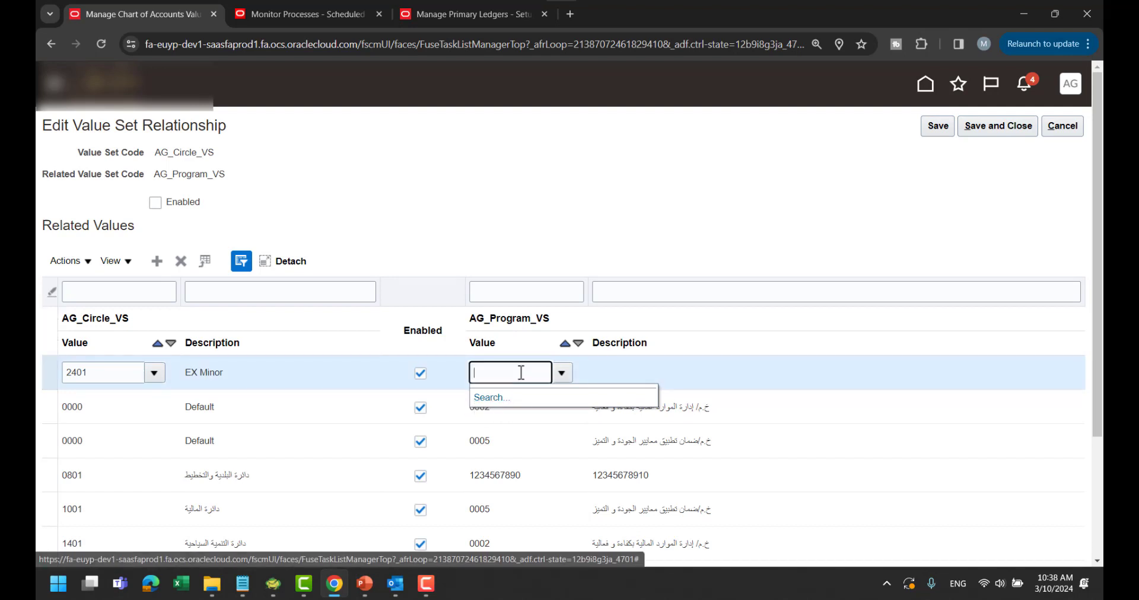
{"action": "left_click", "coordinate": [561, 375]}
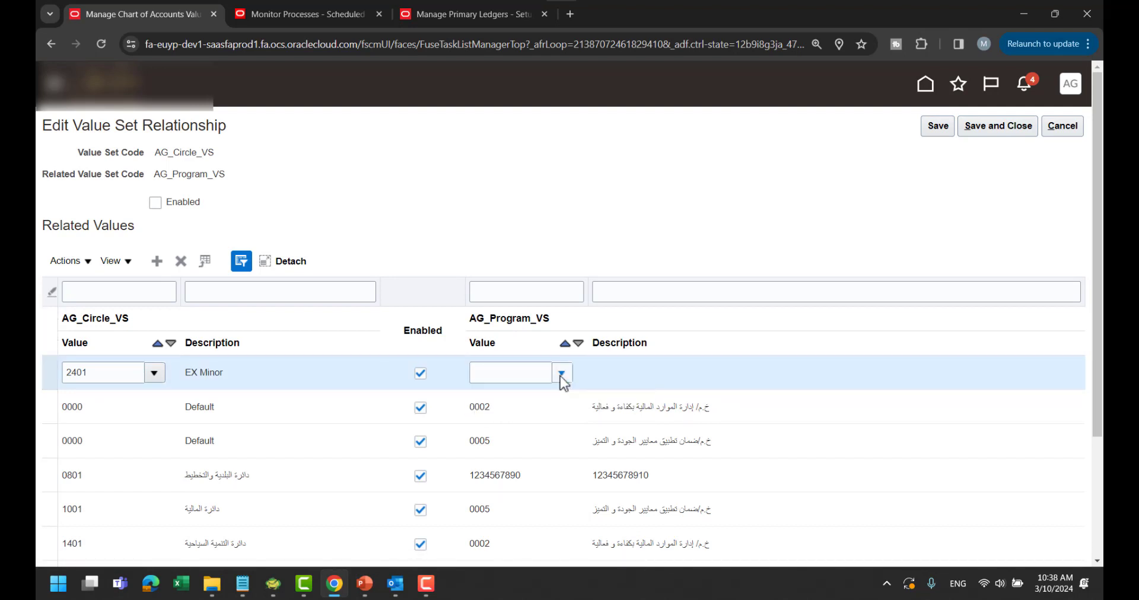
{"action": "left_click", "coordinate": [559, 376]}
{"action": "left_click", "coordinate": [514, 374]}
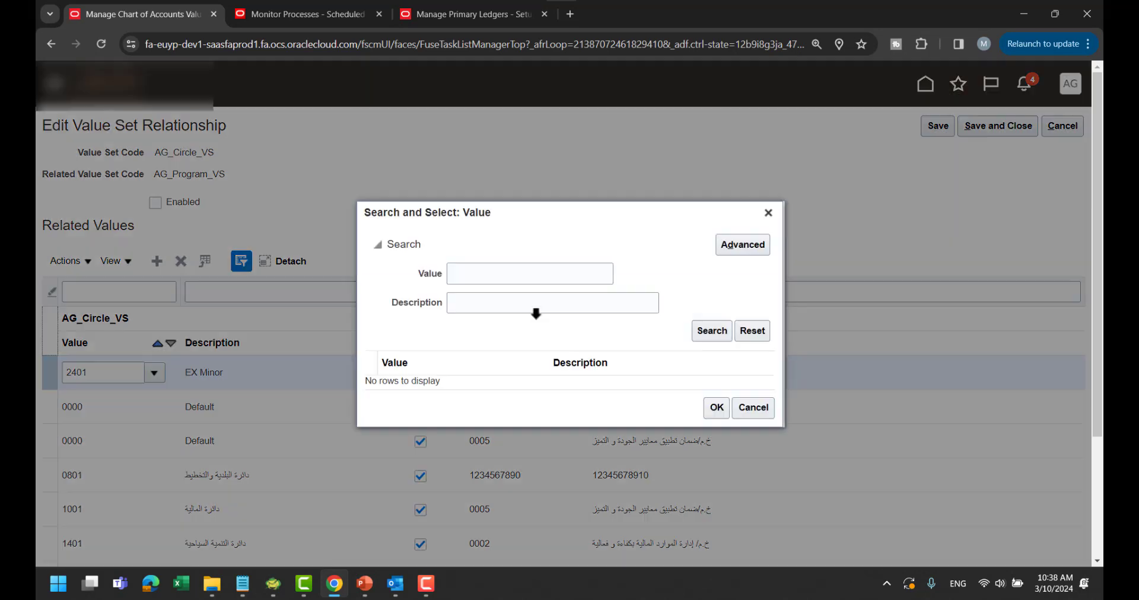
{"action": "left_click", "coordinate": [508, 272]}
{"action": "left_click", "coordinate": [709, 332]}
{"action": "left_click", "coordinate": [618, 294]}
{"action": "left_click", "coordinate": [737, 527]}
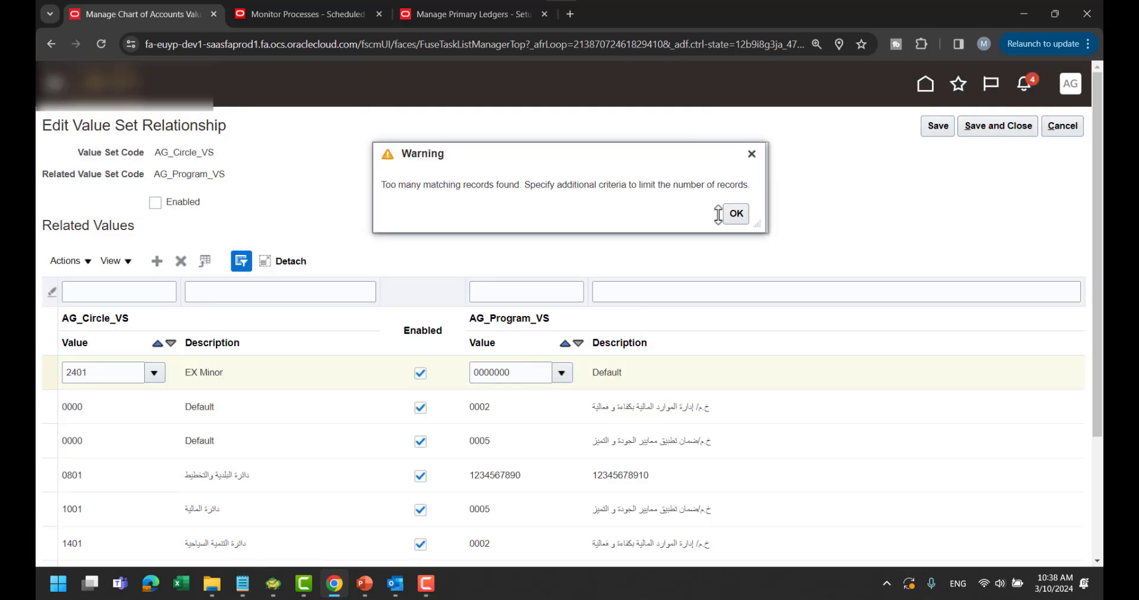
{"action": "left_click", "coordinate": [736, 213]}
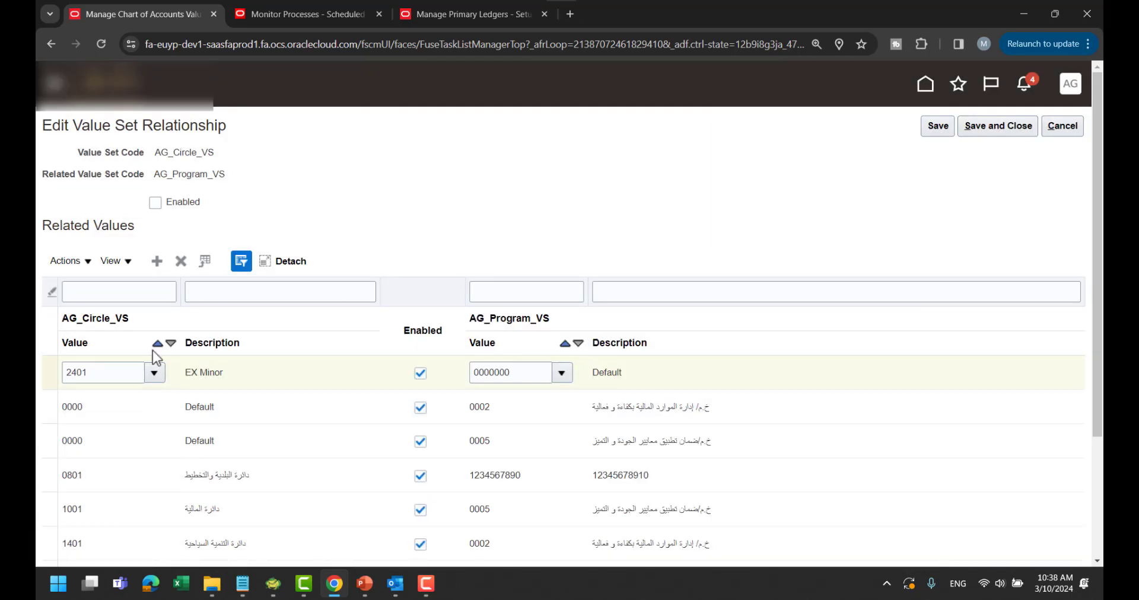
Step: Add another blank related-values row, then cancel editing the relationship between AG_Circle_VS and AG_Program_VS
{"action": "left_click", "coordinate": [156, 261]}
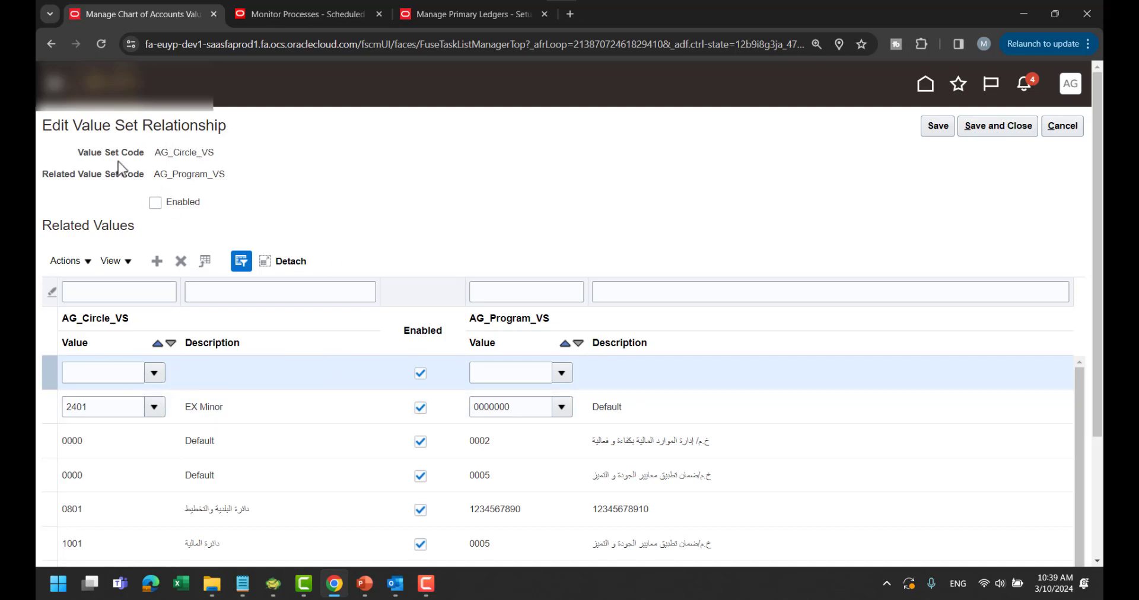
{"action": "left_click_drag", "start_coordinate": [156, 152], "coordinate": [226, 154]}
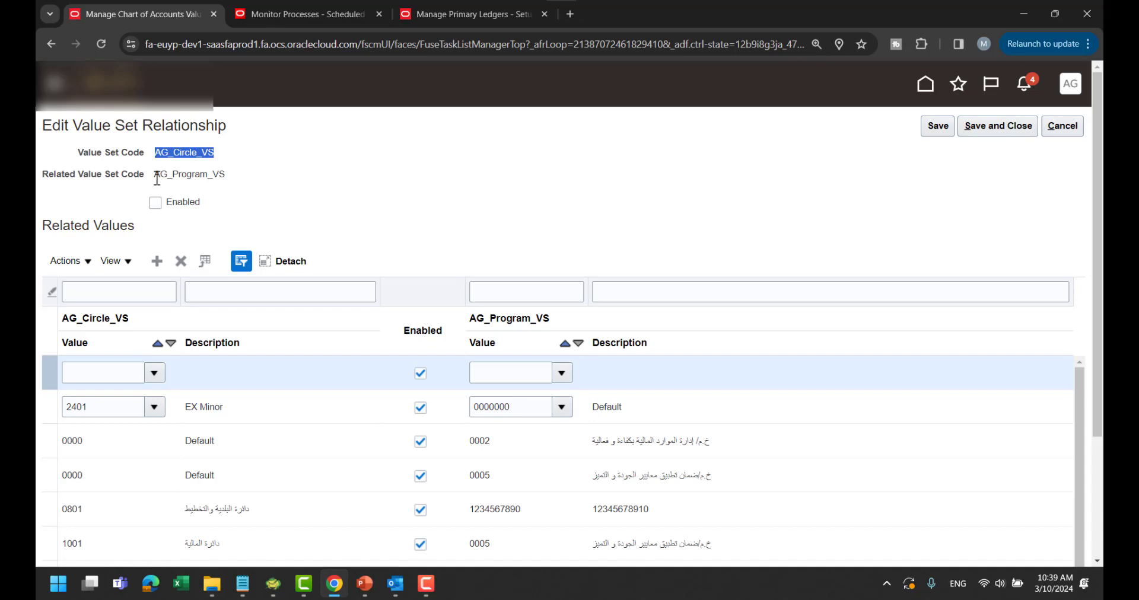
{"action": "left_click_drag", "start_coordinate": [154, 173], "coordinate": [269, 181]}
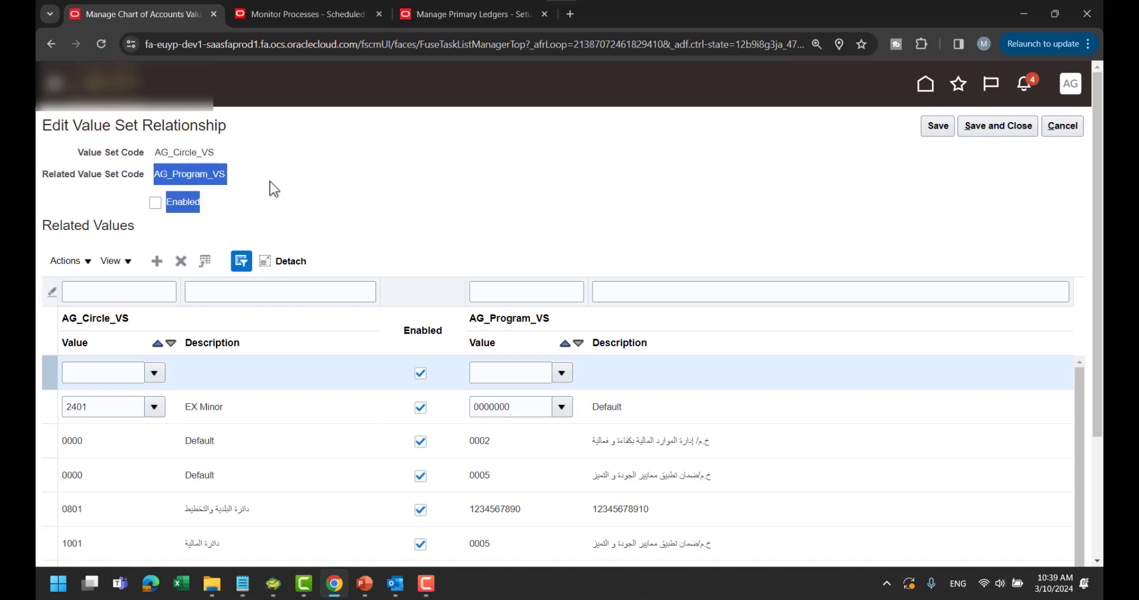
{"action": "left_click", "coordinate": [1058, 131]}
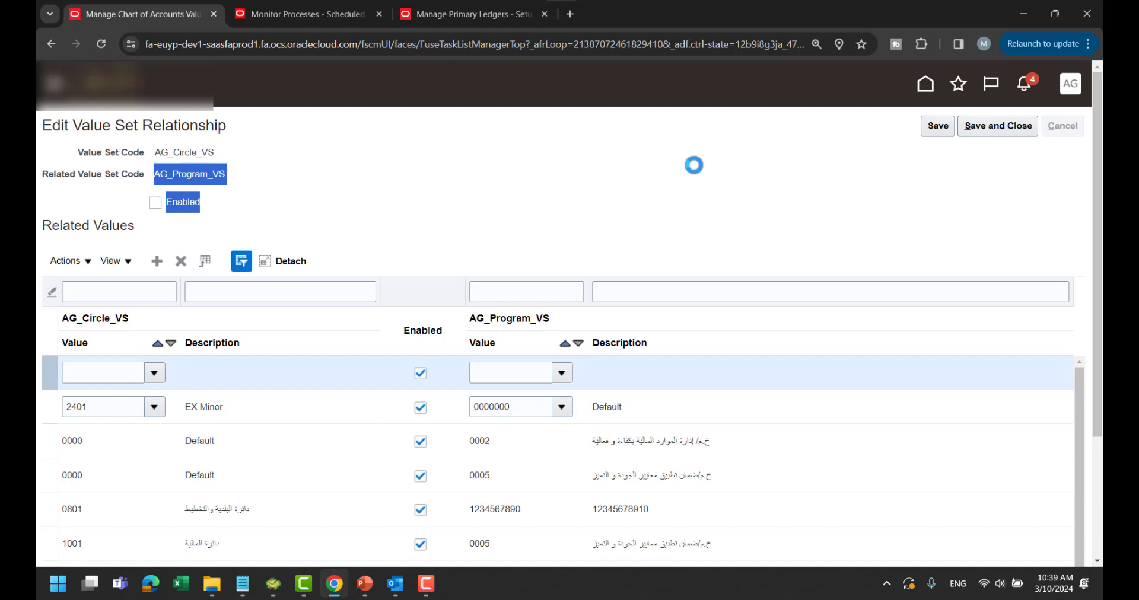